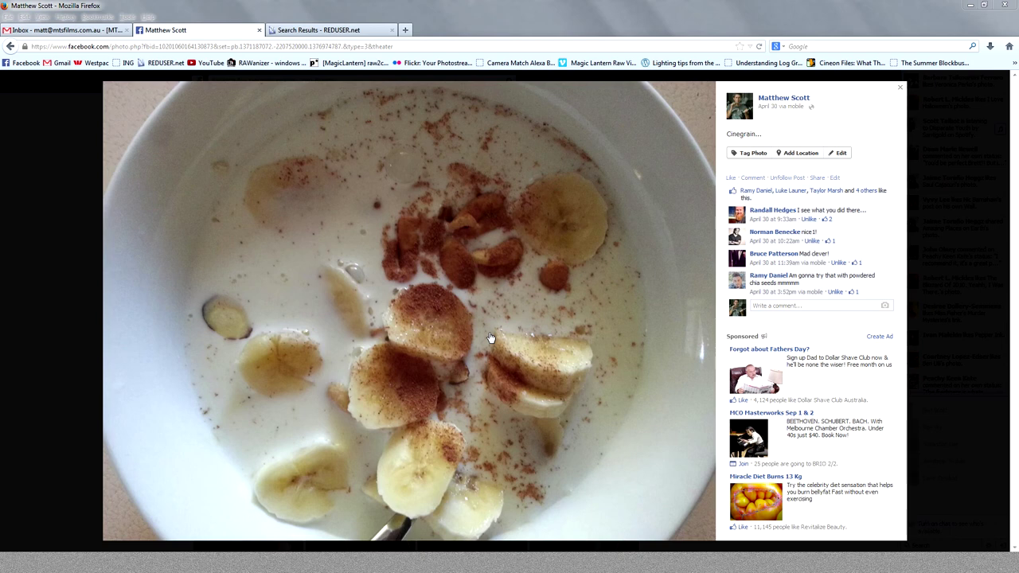
mouse_move(491, 342)
mouse_move(461, 330)
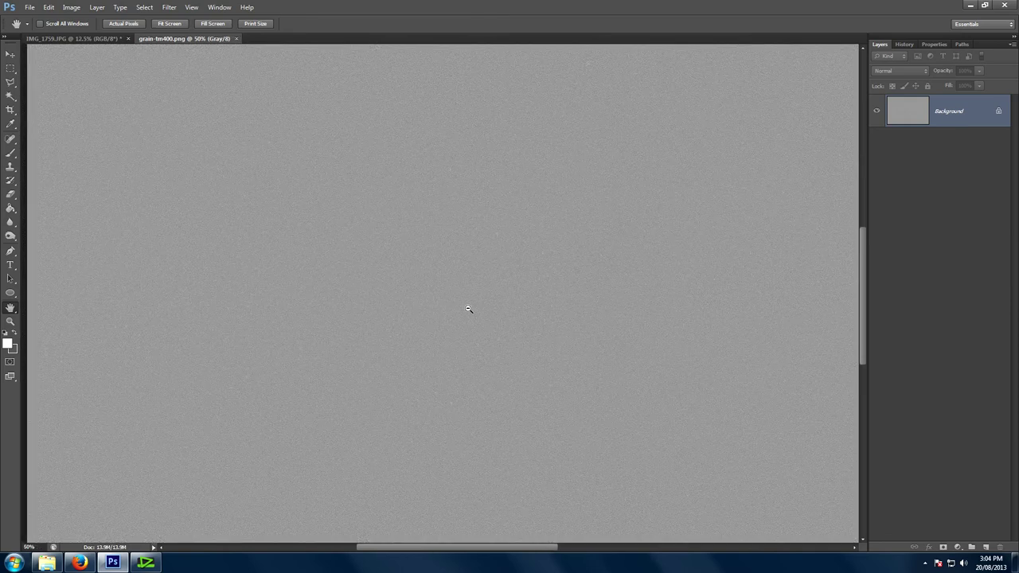
Examine the portrait IMG_1759.JPG up close across the clothing, hair and face, and return to the whole image.
left_click(90, 38)
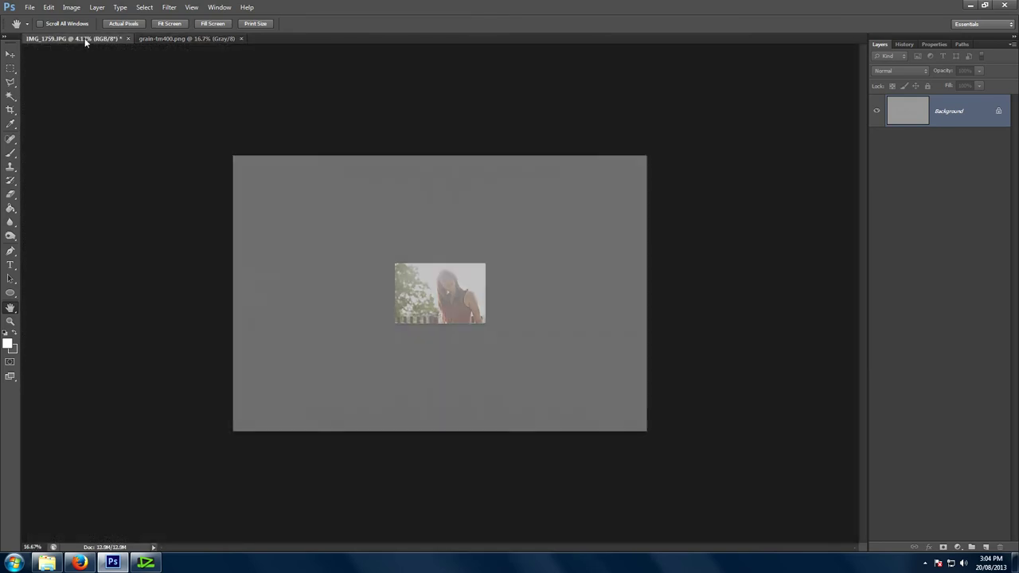
key("ctrl+plus")
key("ctrl+plus")
key("ctrl+plus")
key("ctrl+plus")
key("ctrl+plus")
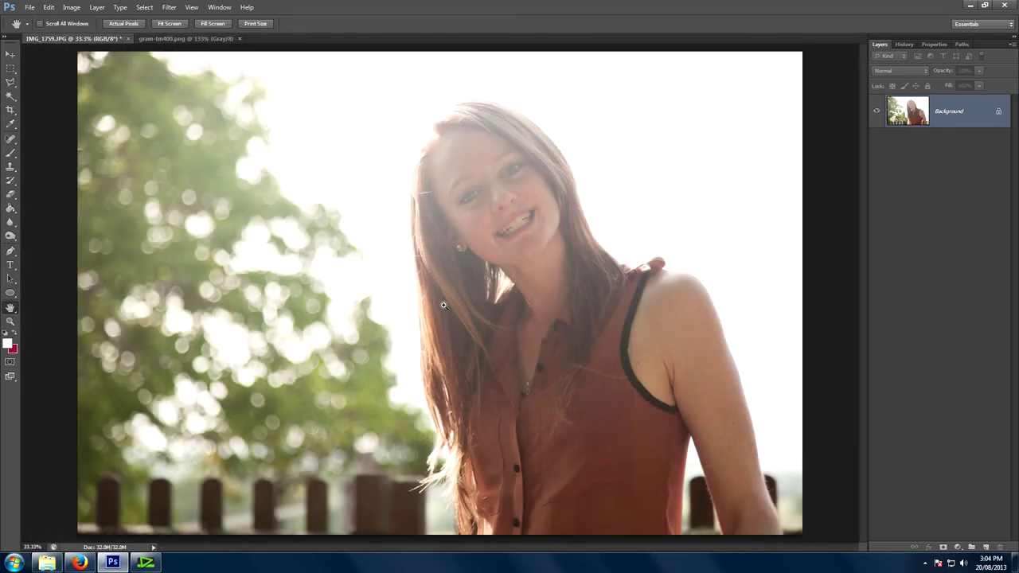
key("ctrl+plus")
key("ctrl+plus")
key("ctrl+plus")
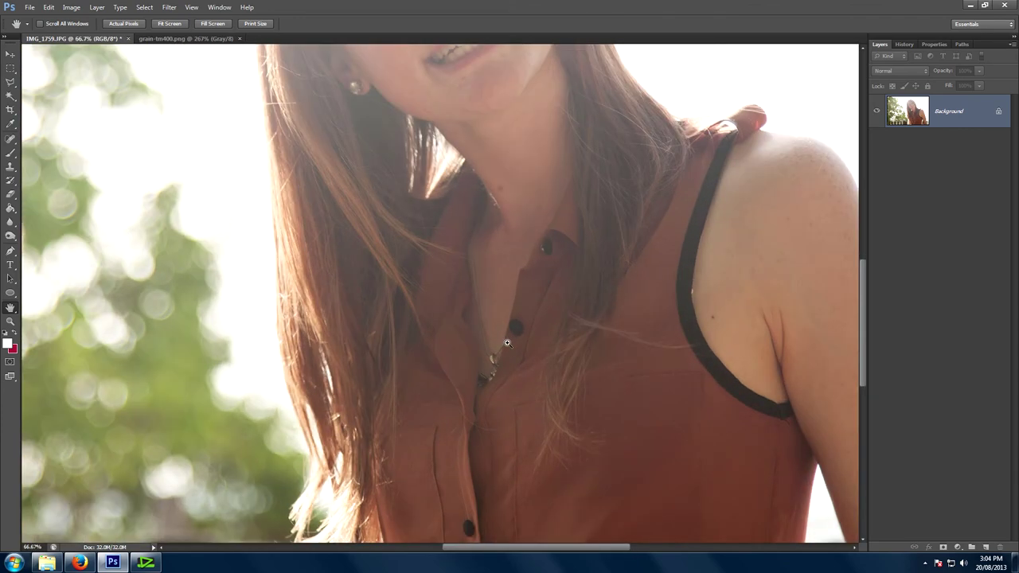
left_click_drag(453, 271, 395, 320)
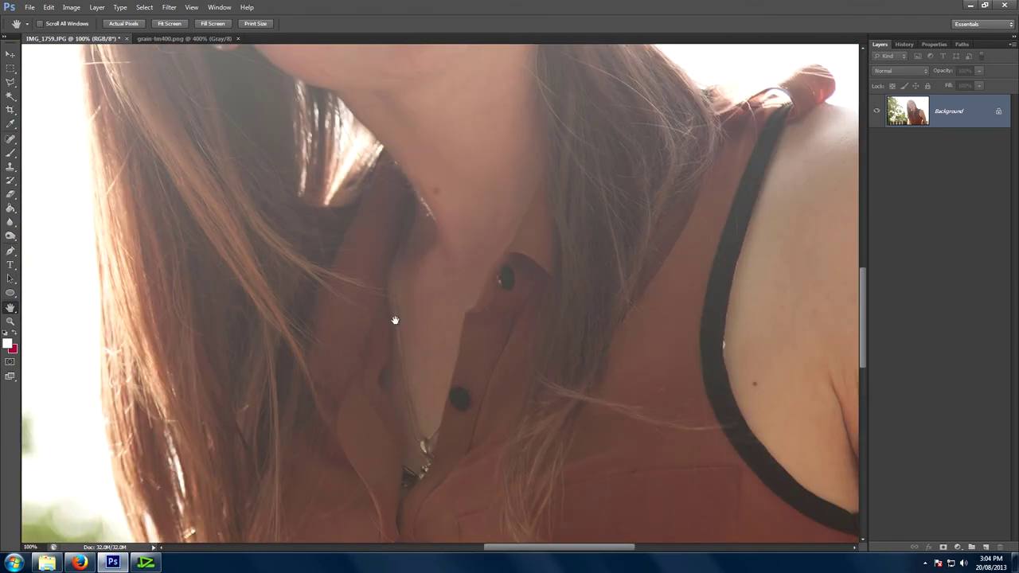
left_click(10, 320)
left_click_drag(591, 189, 505, 325)
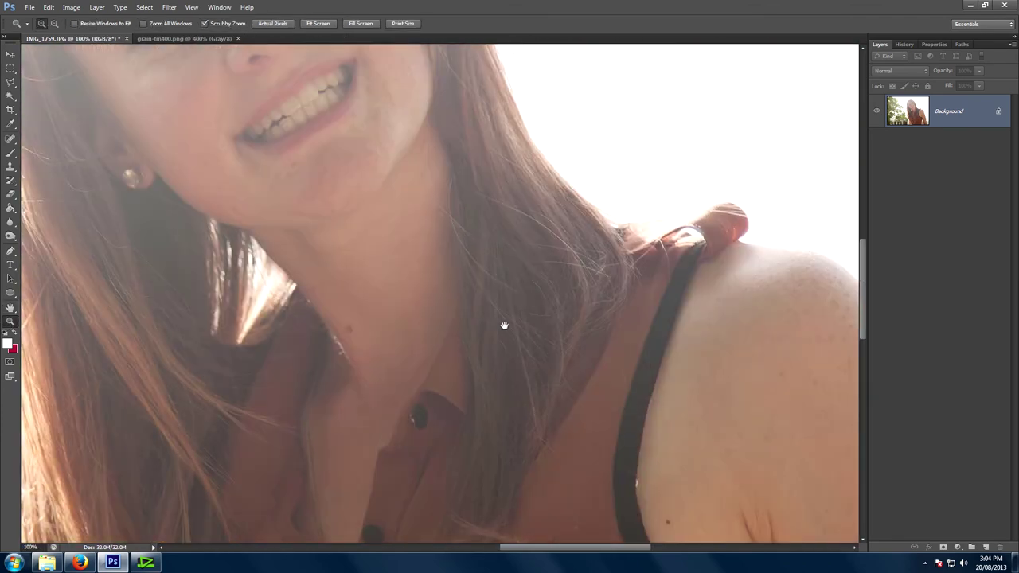
left_click_drag(488, 229, 700, 409)
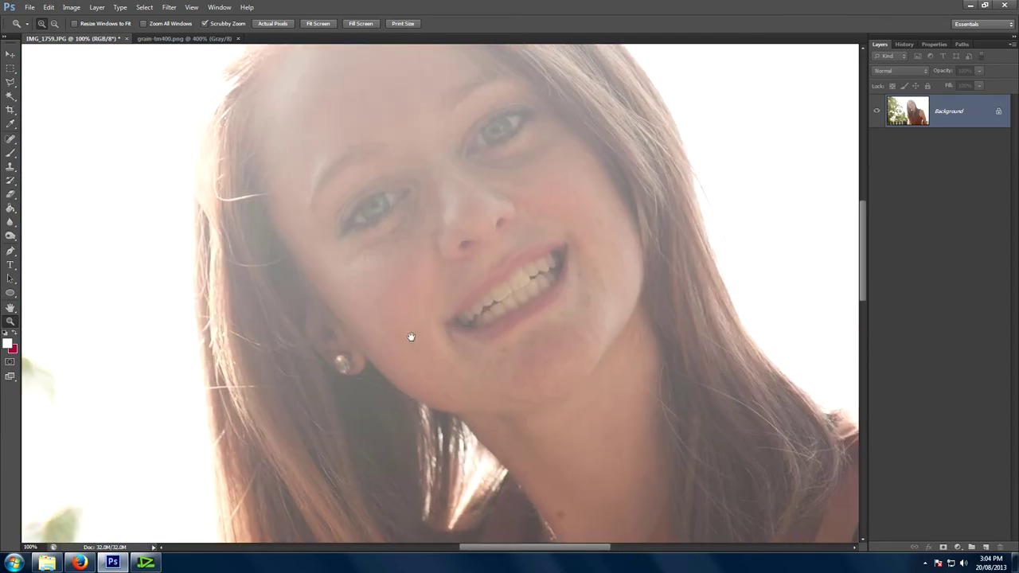
left_click_drag(409, 339, 528, 201)
left_click_drag(434, 422, 469, 159)
left_click_drag(549, 518, 475, 305)
scroll(477, 306, "down", 1)
left_click(476, 306, "alt")
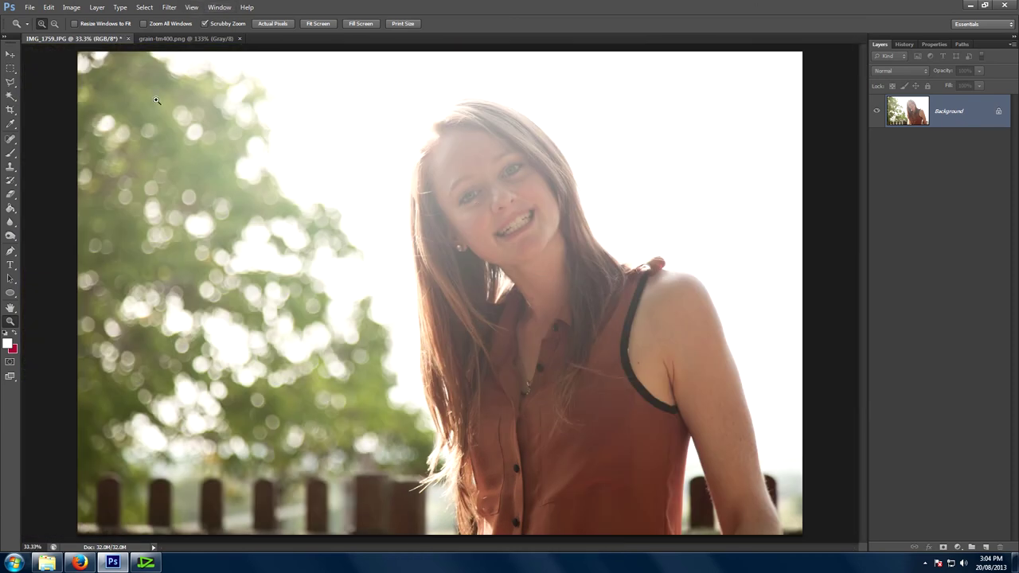
Copy the grain from grain-tm400.png into IMG_1759.JPG as a new layer covering the portrait, and close the grain file.
left_click(164, 39)
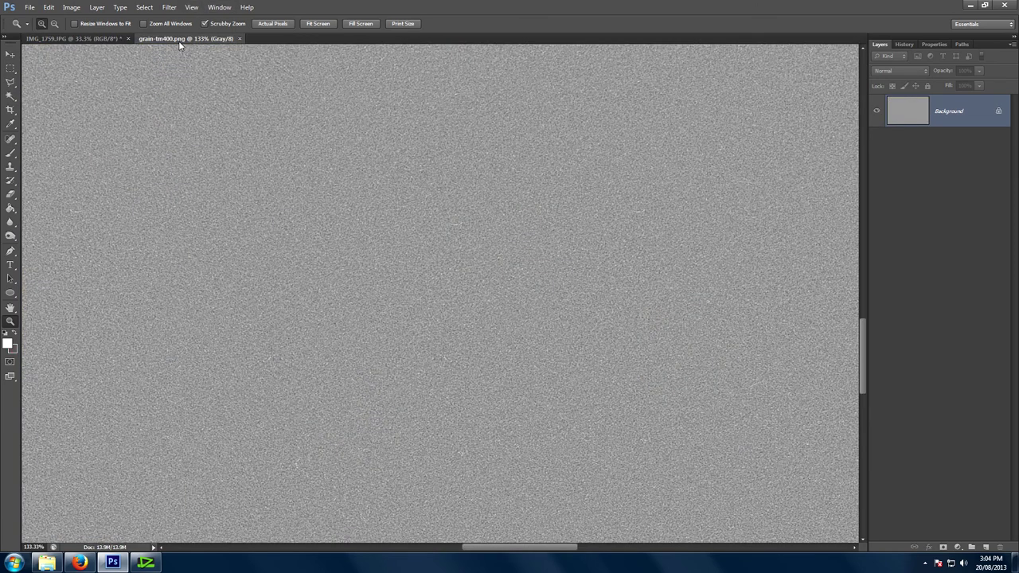
left_click_drag(180, 40, 365, 388)
left_click_drag(907, 109, 532, 229)
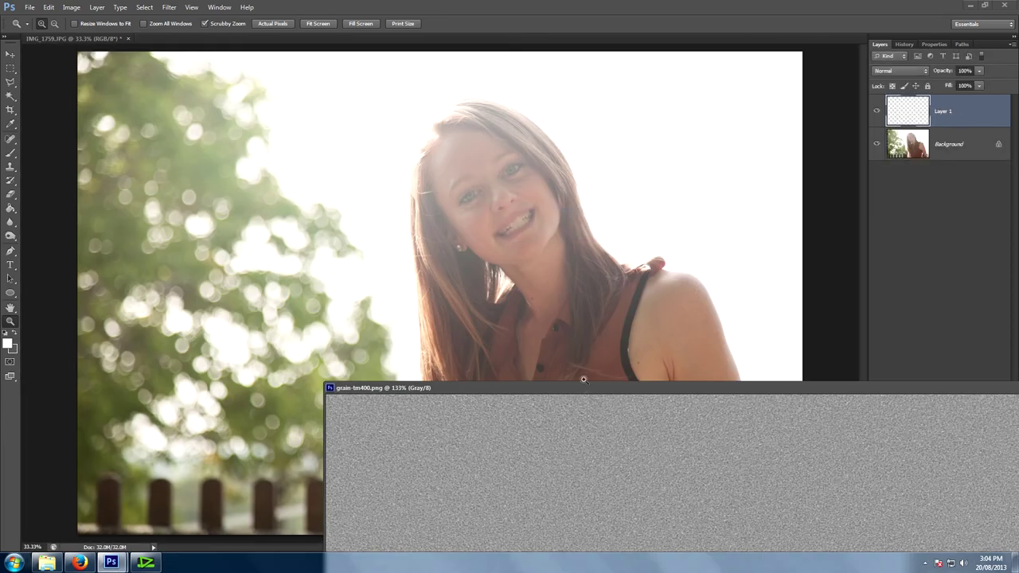
left_click_drag(817, 386, 427, 205)
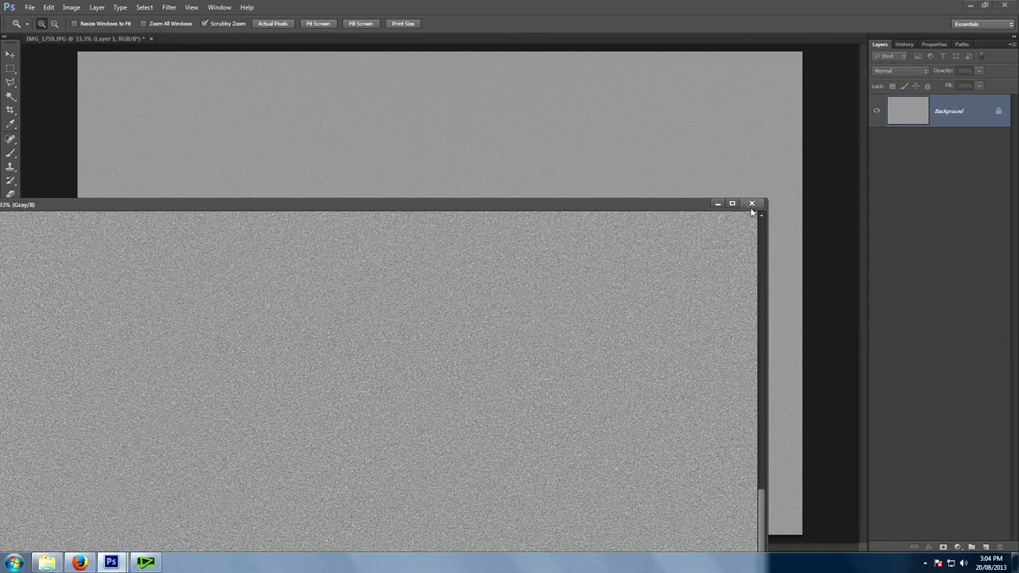
left_click(752, 205)
key("v")
left_click(430, 223, "alt")
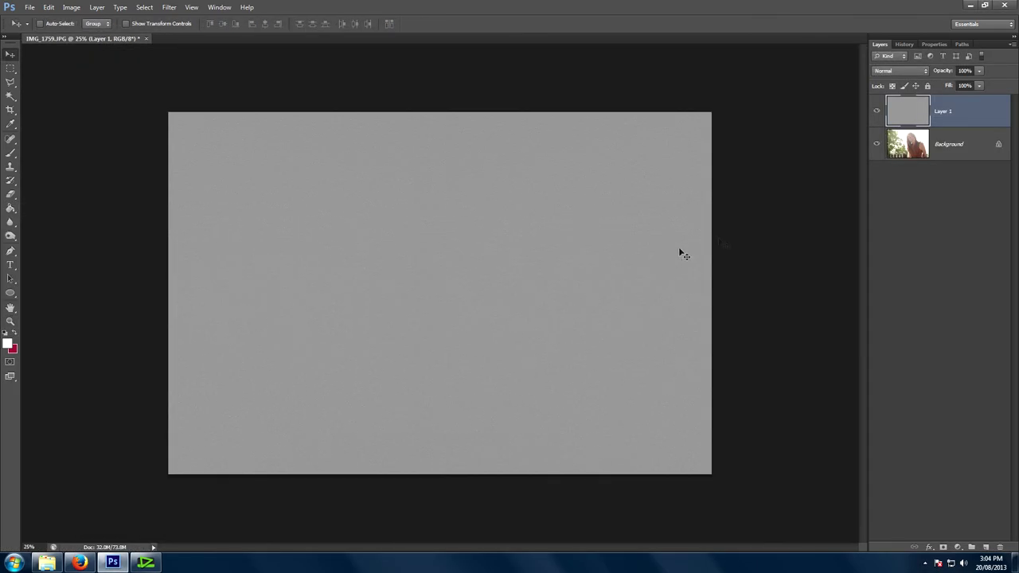
left_click(907, 143)
left_click(908, 116)
left_click(908, 143)
left_click(911, 121)
left_click(898, 152)
left_click(911, 121)
left_click(907, 145)
Set the grain layer's blend mode to Overlay.
left_click(914, 111)
left_click(915, 71)
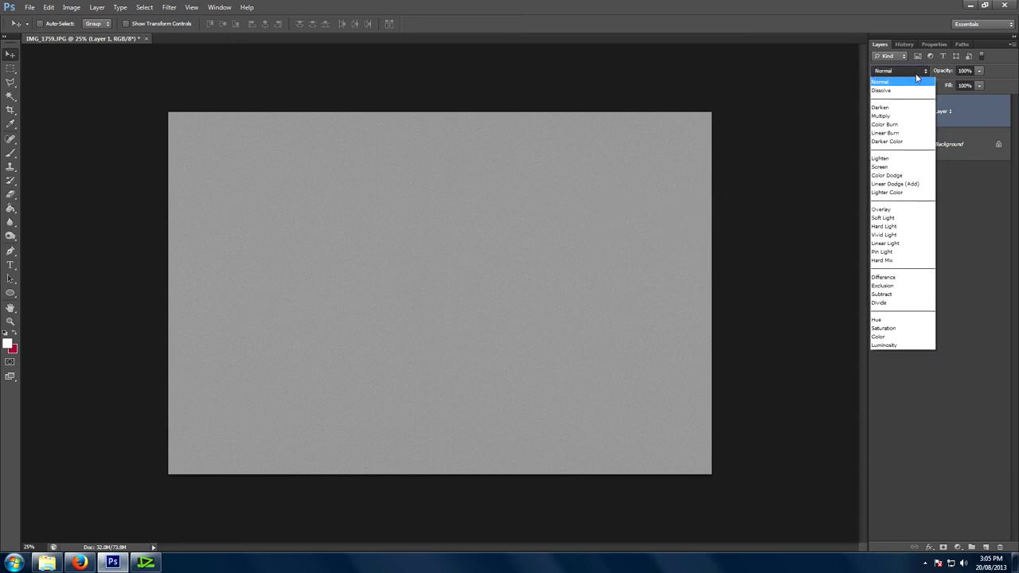
left_click(889, 208)
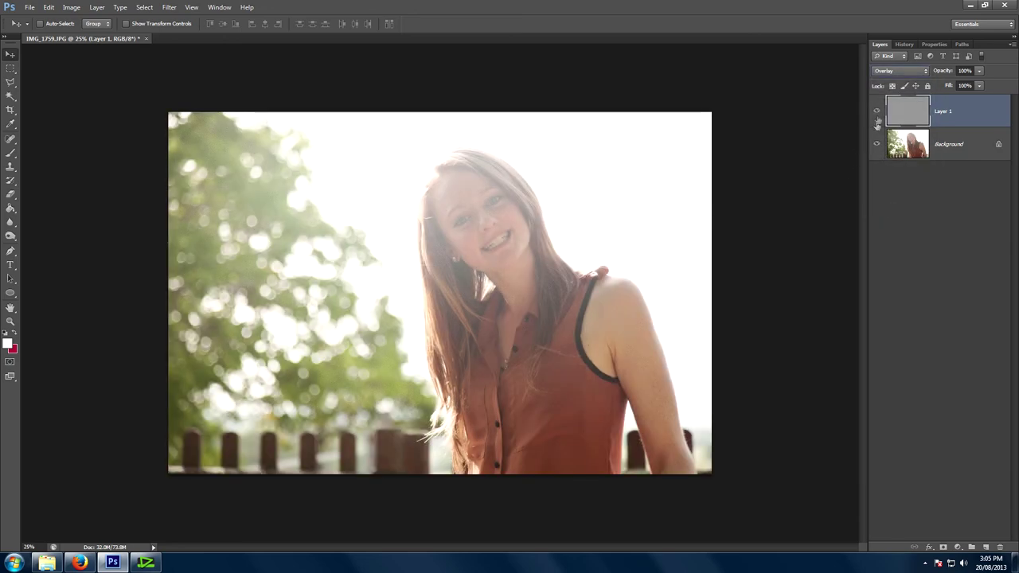
Compare the portrait with and without the grain layer, both as a whole and close up.
left_click(877, 113)
left_click(877, 113)
left_click(878, 114)
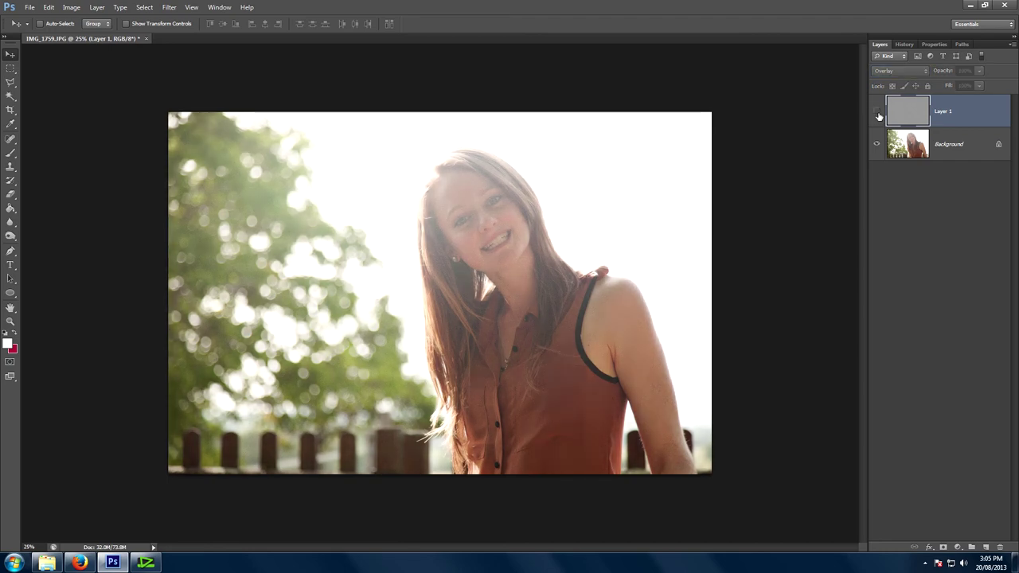
left_click(878, 113)
scroll(509, 231, "up", 3)
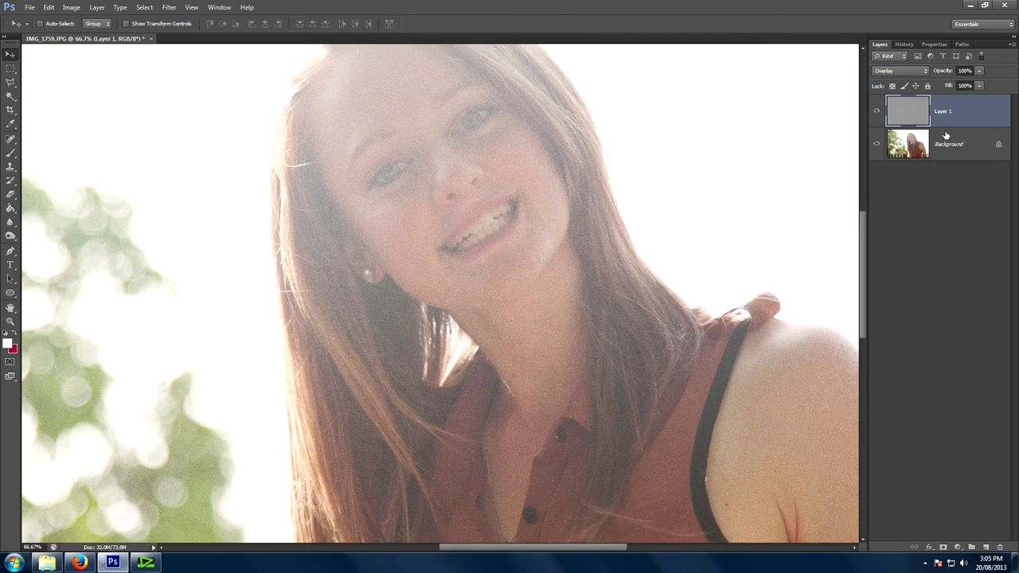
left_click(878, 114)
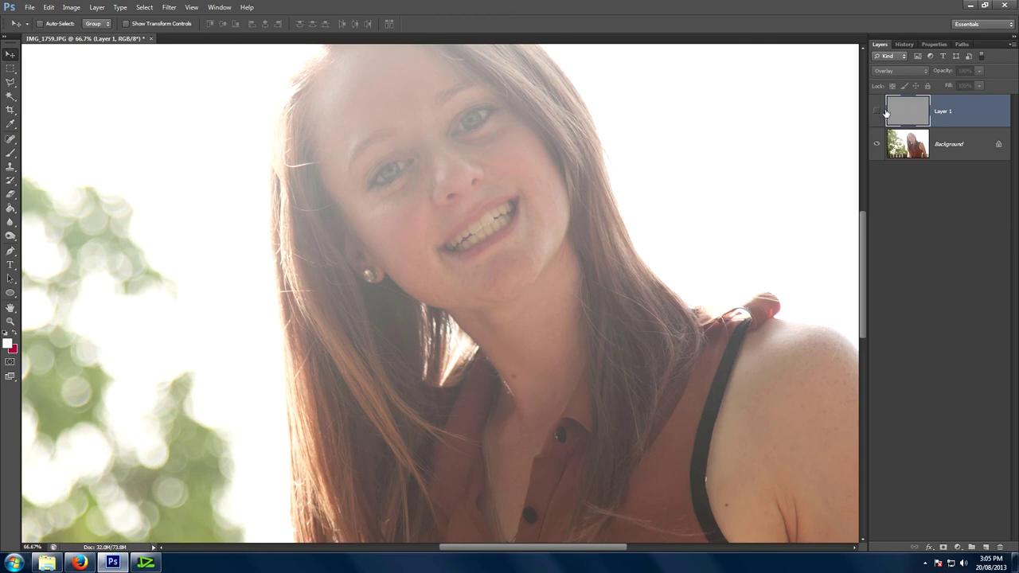
left_click(877, 114)
Inspect the grain over the hair, face and background trees, and compare the whole image again without the grain layer.
left_click_drag(589, 334, 582, 337)
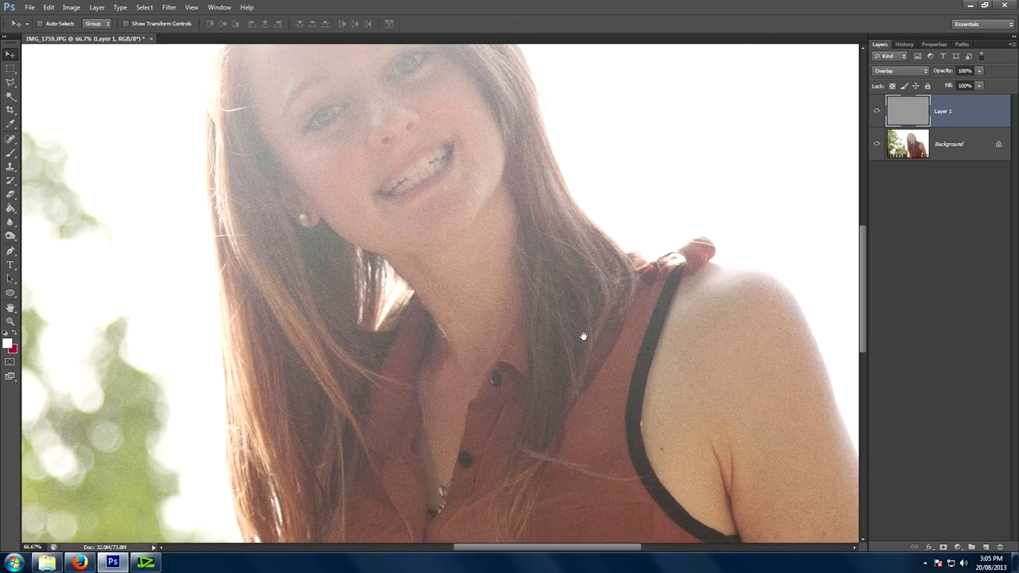
left_click_drag(564, 412, 530, 380)
scroll(530, 379, "left", 10)
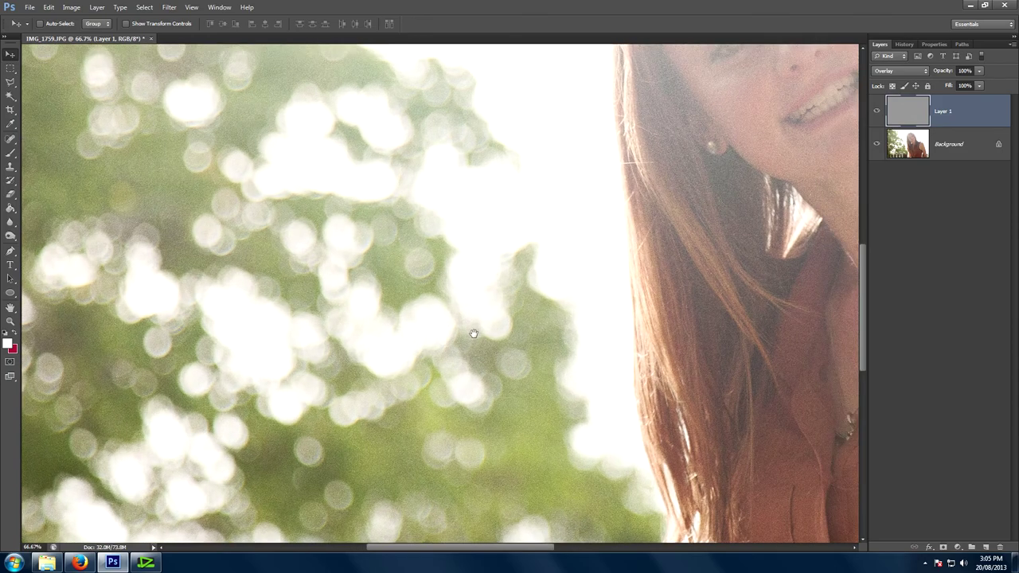
left_click_drag(694, 276, 548, 342)
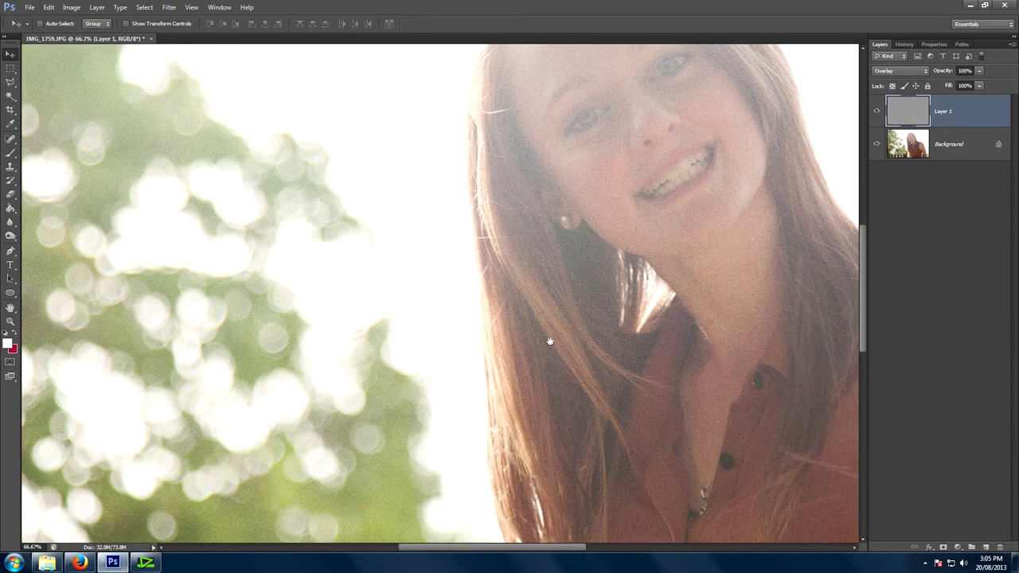
left_click_drag(621, 319, 448, 336)
left_click(484, 359, "alt")
left_click(484, 358, "alt")
scroll(483, 358, "down", 1)
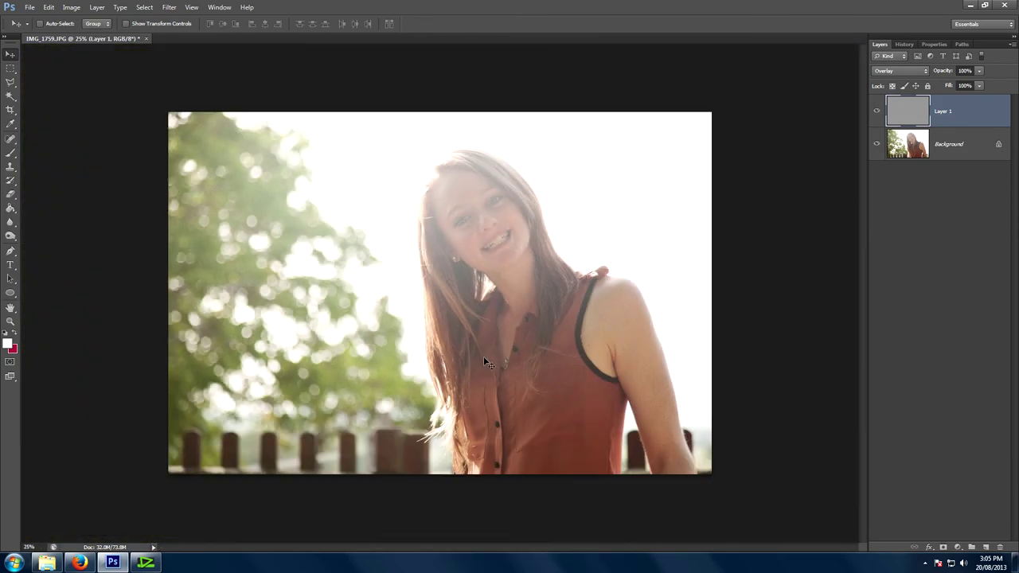
left_click(876, 112)
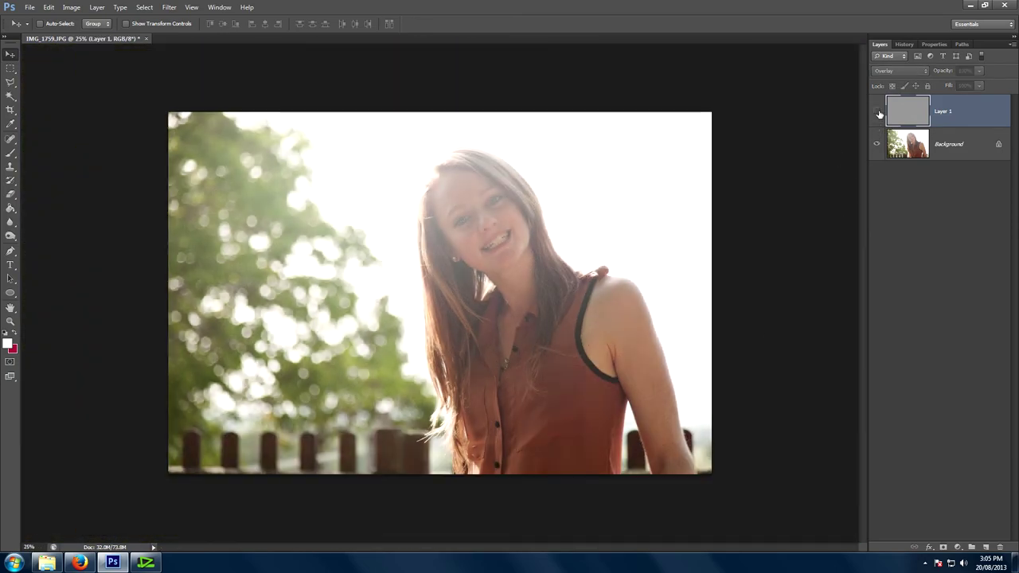
left_click(877, 111)
scroll(455, 280, "up", 1)
scroll(470, 199, "up", 1)
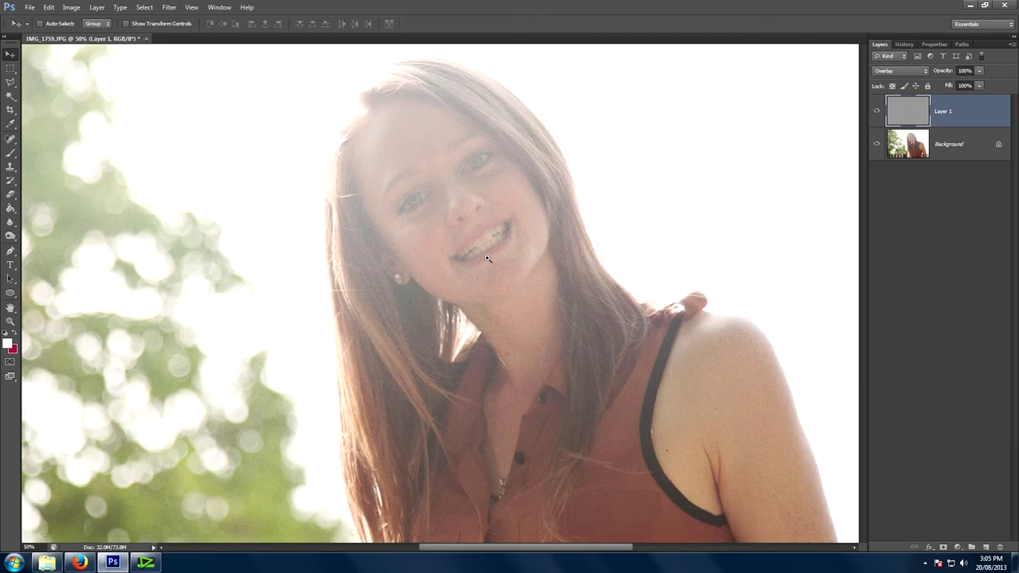
scroll(488, 259, "down", 2)
Add a Curves adjustment layer directly above the Background and shape a contrasty S-curve with a shadow point at input 58, output 16.
left_click(955, 144)
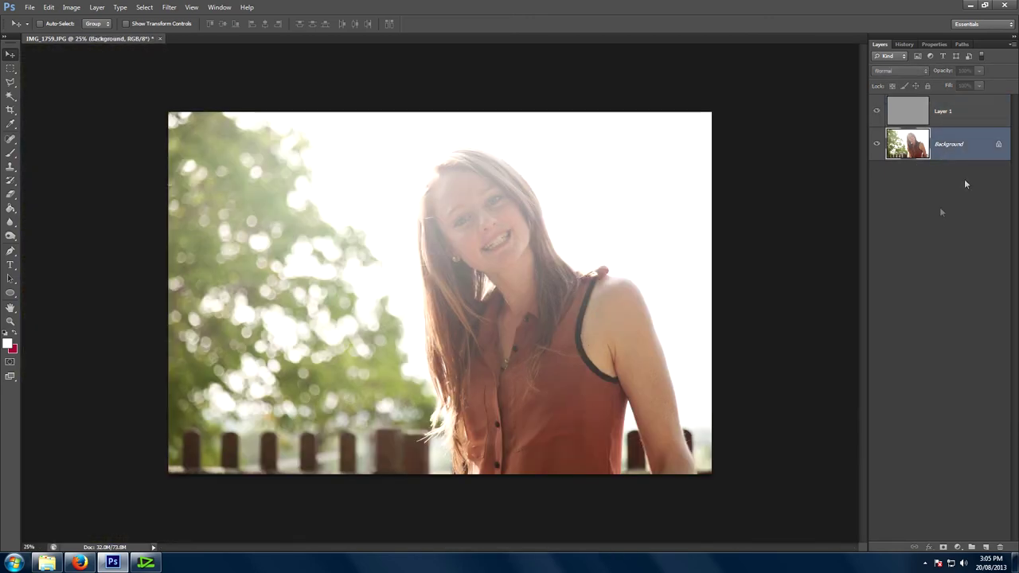
left_click(957, 548)
left_click(953, 380)
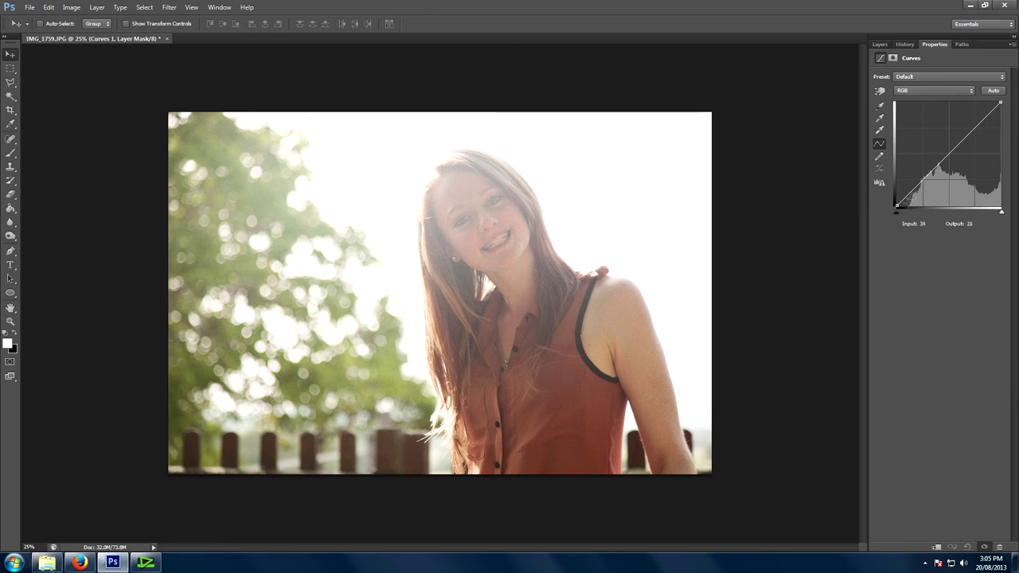
left_click_drag(914, 191, 920, 199)
left_click(962, 144)
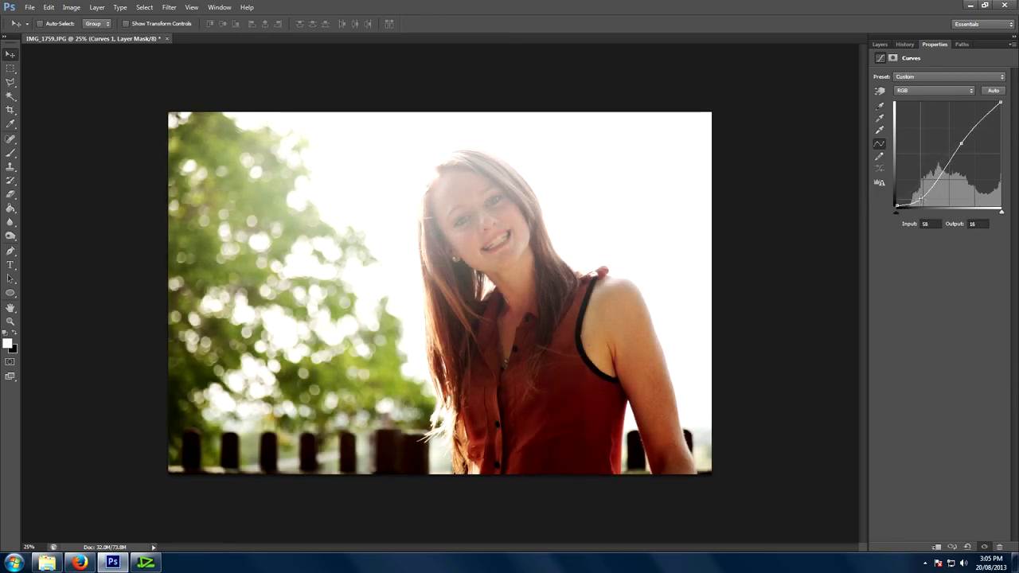
left_click(879, 45)
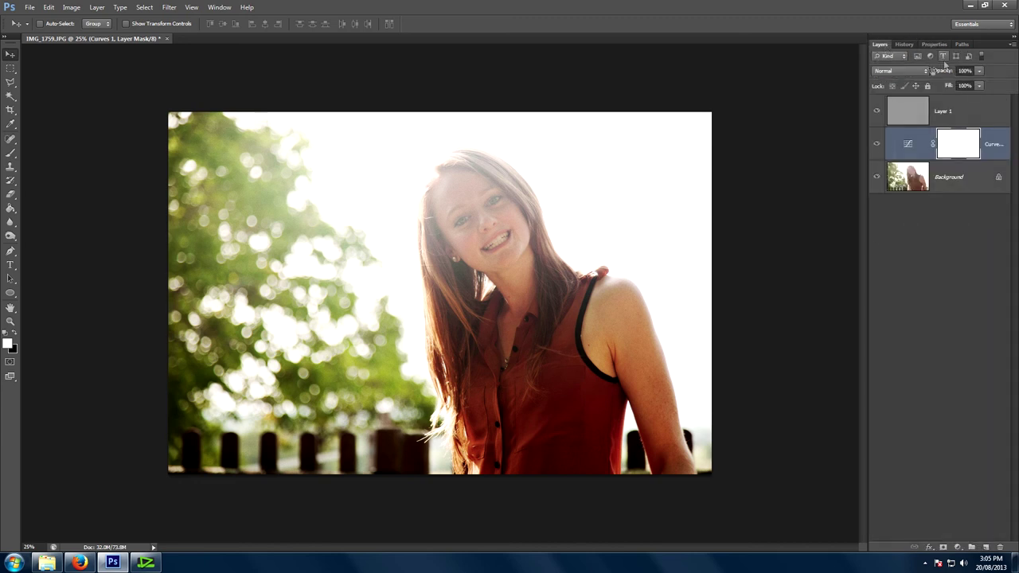
Add a Black & White adjustment layer above the Curves layer, with Reds at 60 and Yellows at 79.
left_click(958, 546)
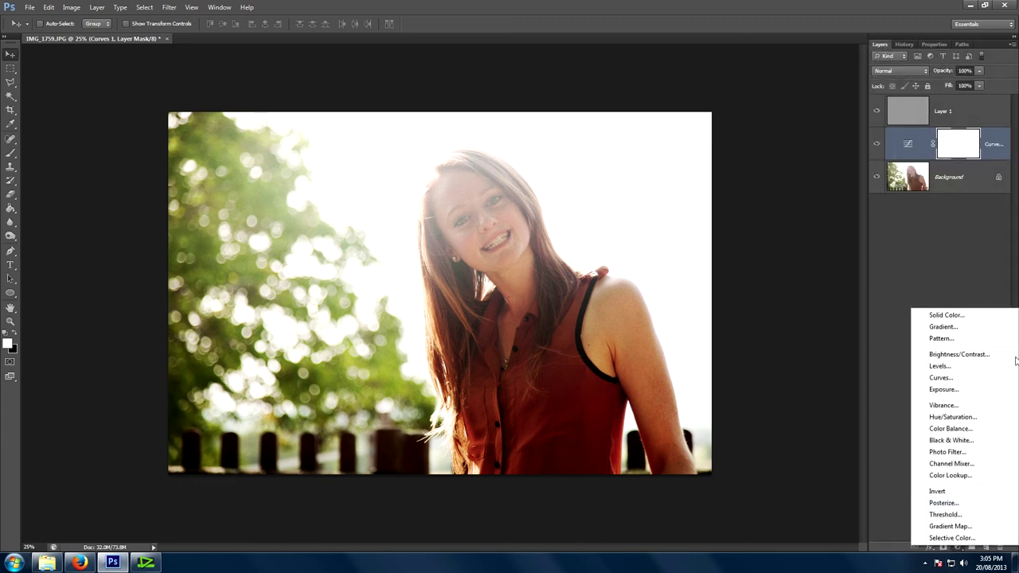
left_click(951, 440)
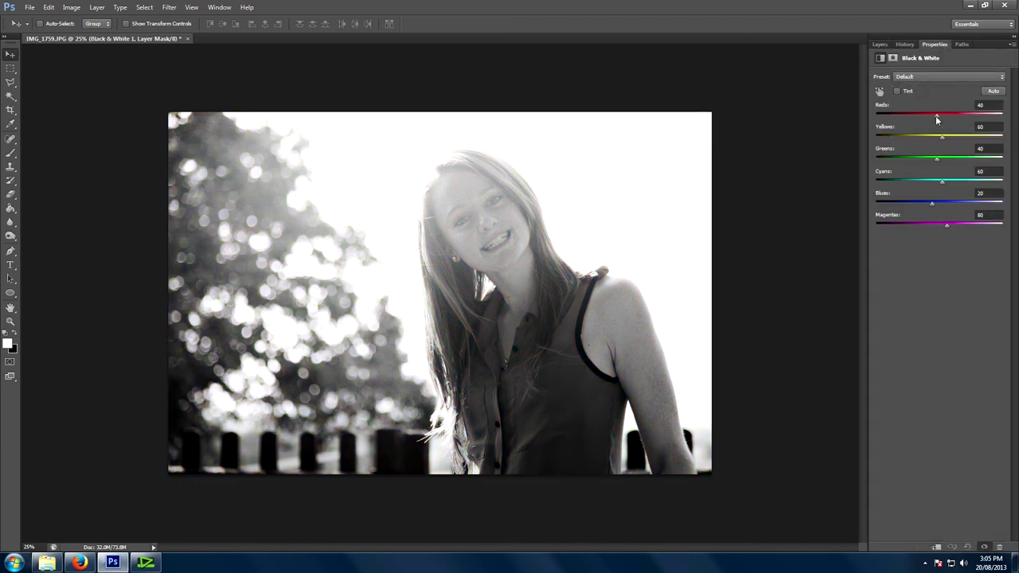
left_click_drag(936, 116, 947, 140)
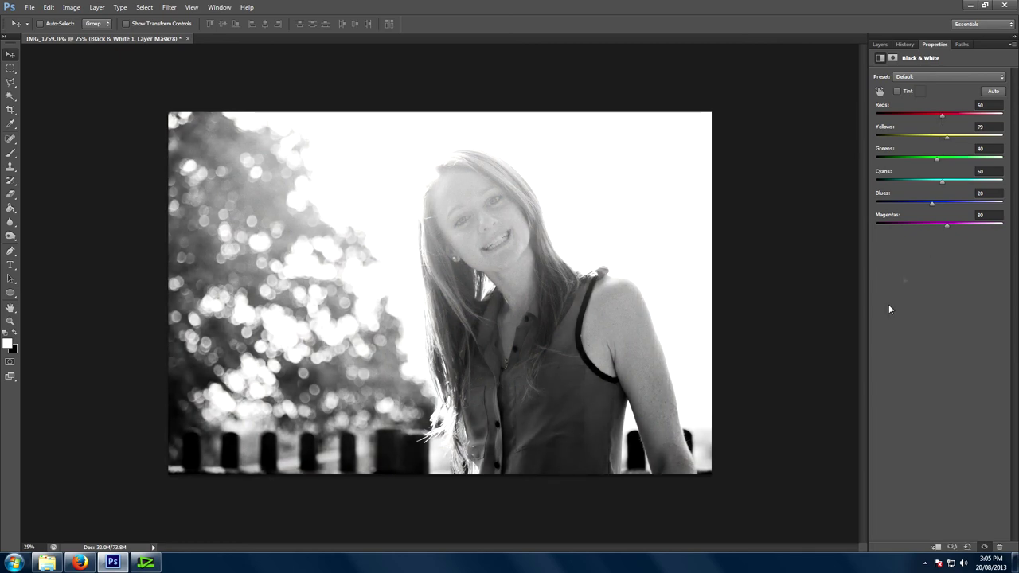
left_click(879, 44)
Refine the Curves layer by nudging the shadow point and moving the highlight point to input 170, output 165.
double_click(907, 112)
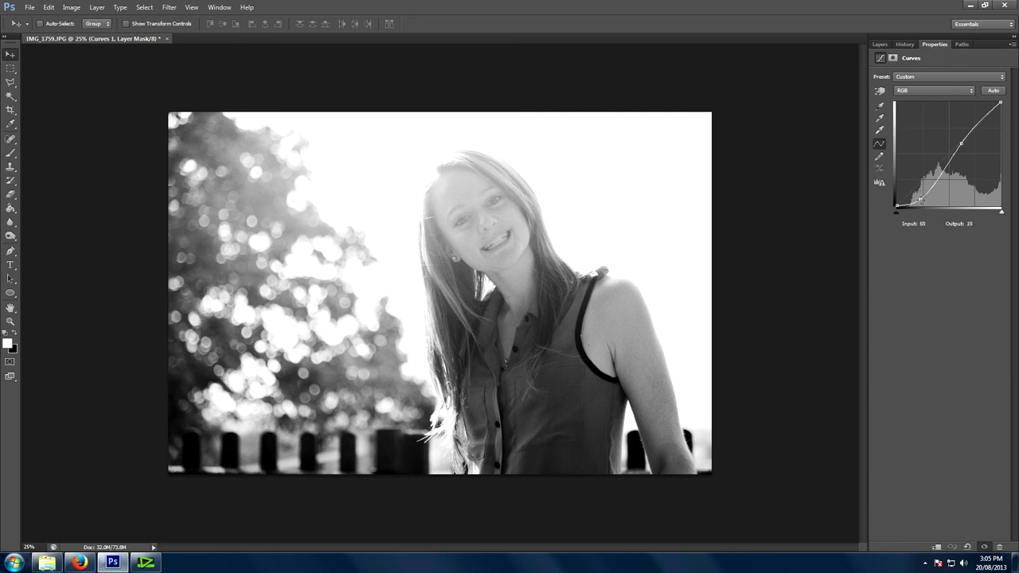
left_click_drag(921, 200, 923, 199)
mouse_move(960, 143)
left_mouse_down()
mouse_move(955, 121)
mouse_move(946, 164)
mouse_move(966, 139)
left_mouse_up()
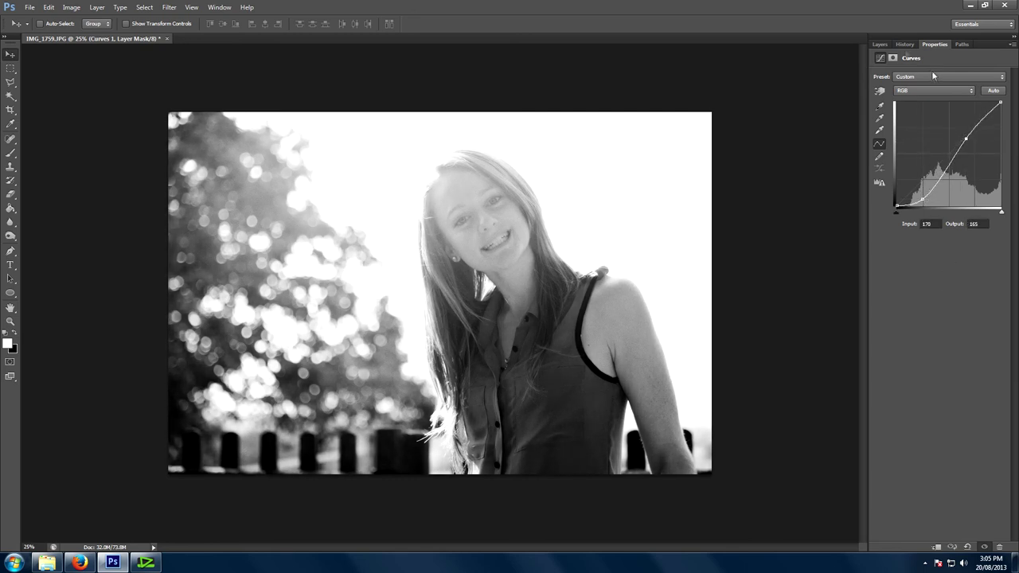
left_click(879, 44)
Examine the grain on the face and hair of the black-and-white portrait up close.
key("ctrl+plus")
left_click(472, 302, "ctrl")
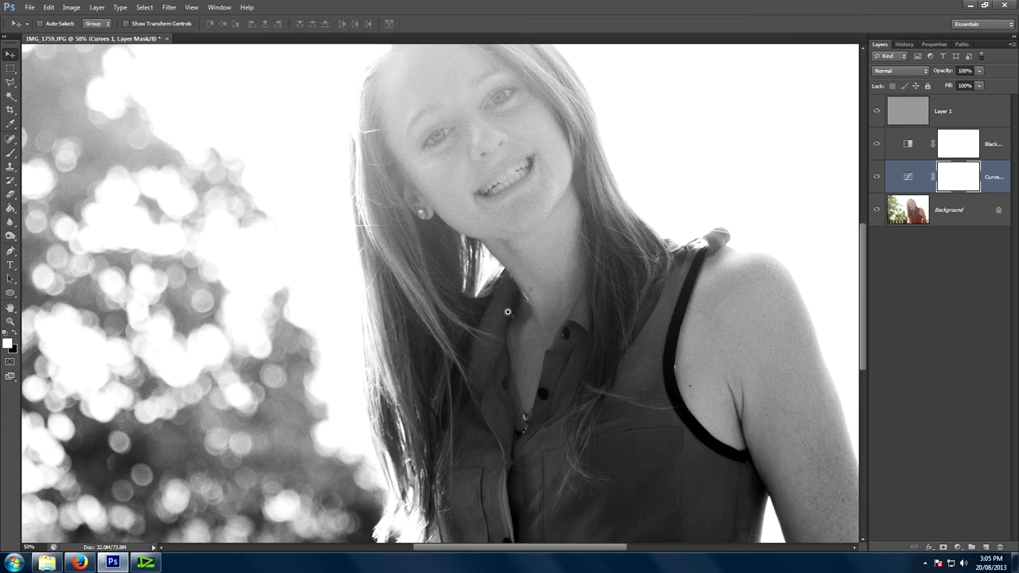
left_click(506, 311, "ctrl")
left_click_drag(516, 331, 386, 458)
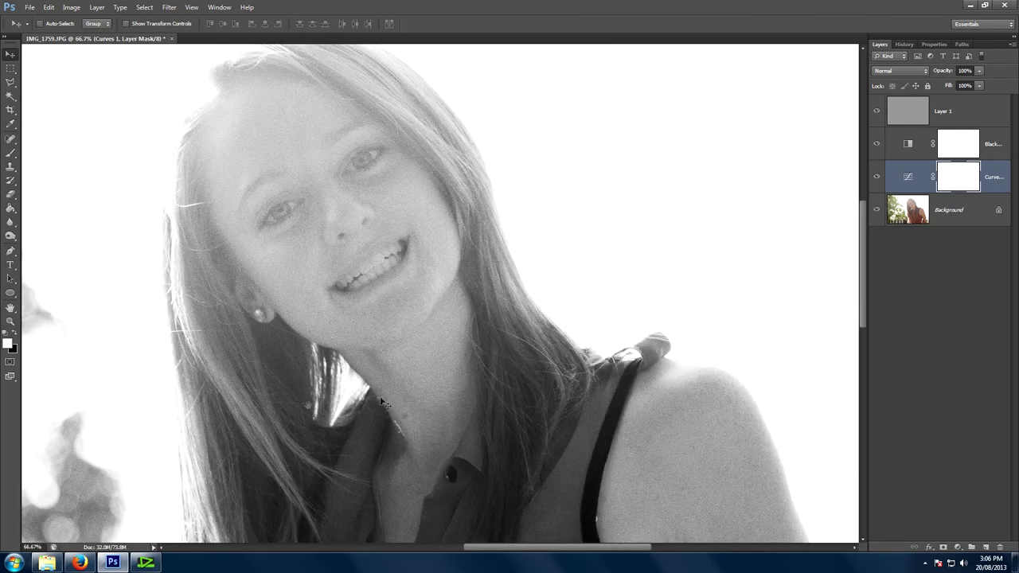
left_click_drag(255, 405, 376, 357)
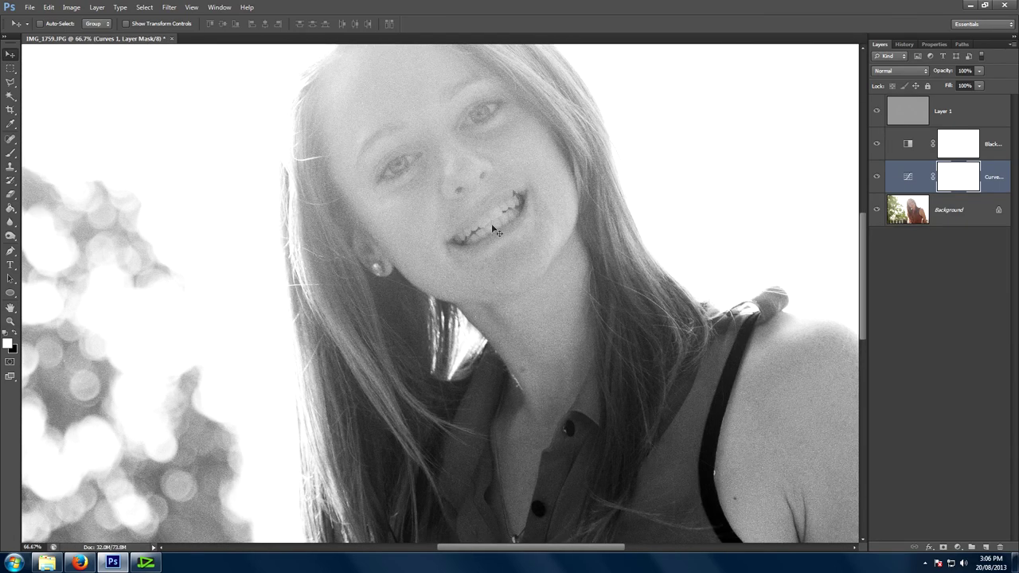
Lower the opacity of the Overlay grain layer, Layer 1, to 50%.
left_click_drag(563, 425, 518, 328)
left_click_drag(388, 358, 491, 338)
scroll(377, 403, "left", 4)
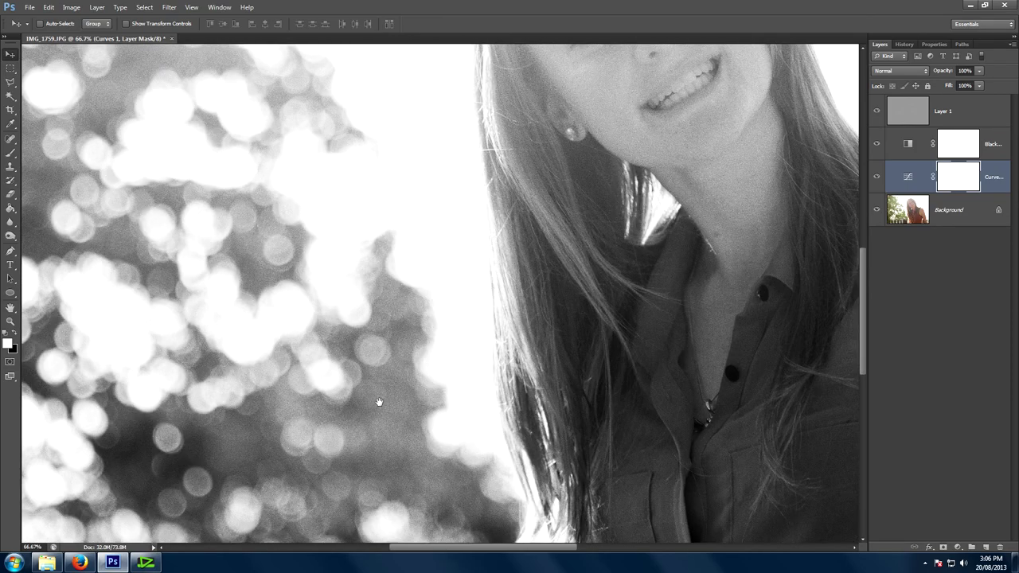
scroll(359, 432, "up", 1)
scroll(359, 432, "up", 2)
left_click(908, 113)
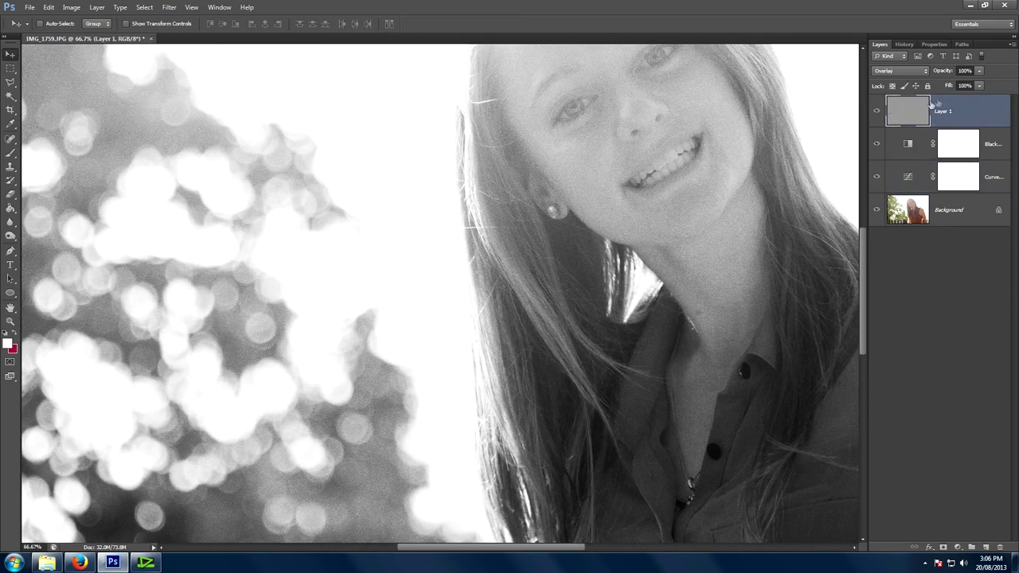
key("shift+alt+o")
left_click(979, 70)
left_click_drag(979, 85, 963, 86)
left_click_drag(947, 86, 952, 85)
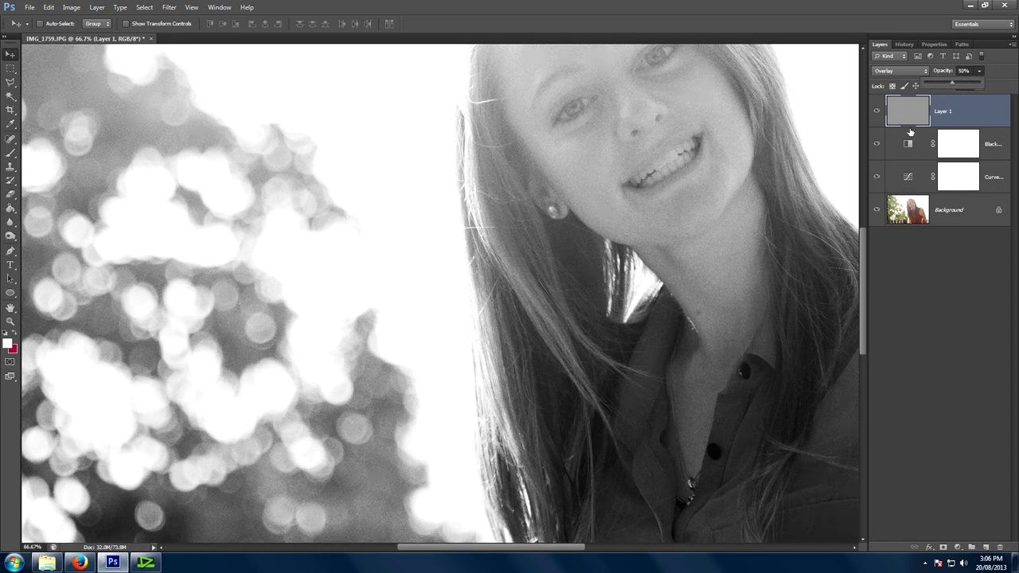
Check the portrait with the softer grain and raise the opacity of Layer 1 again.
left_click_drag(588, 297, 520, 333)
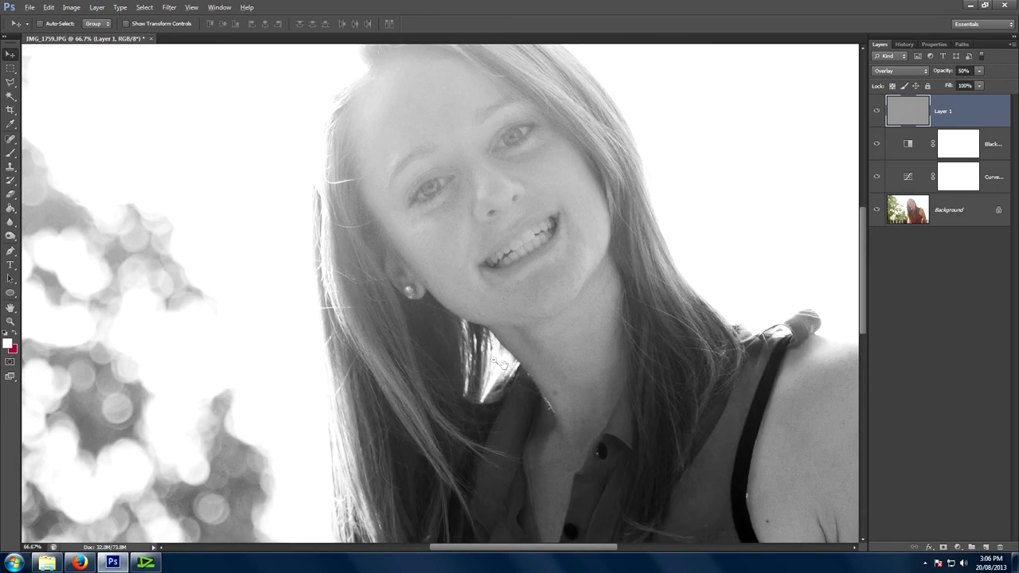
left_click(500, 362, "alt")
left_click(486, 439, "alt")
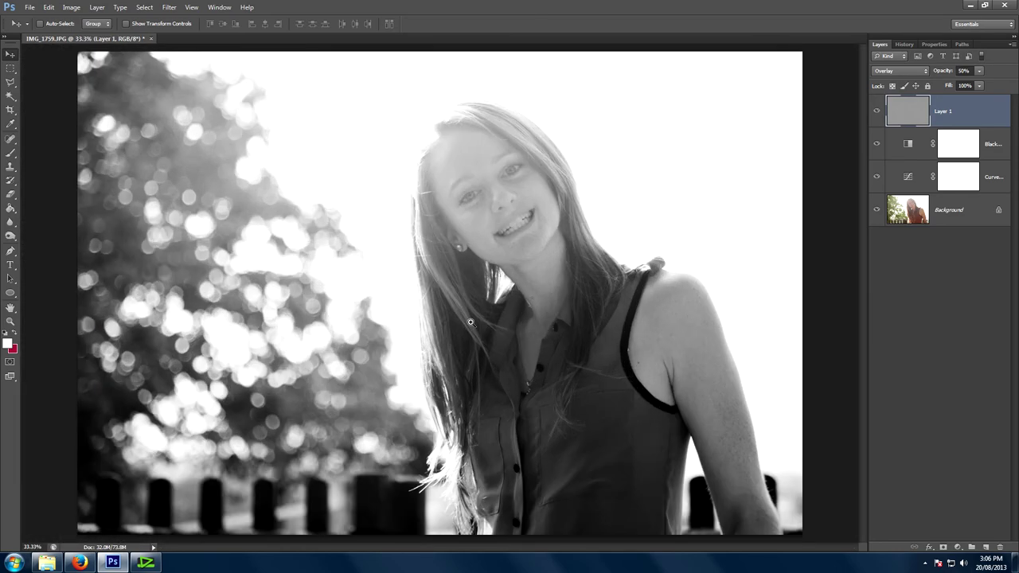
left_click(471, 322)
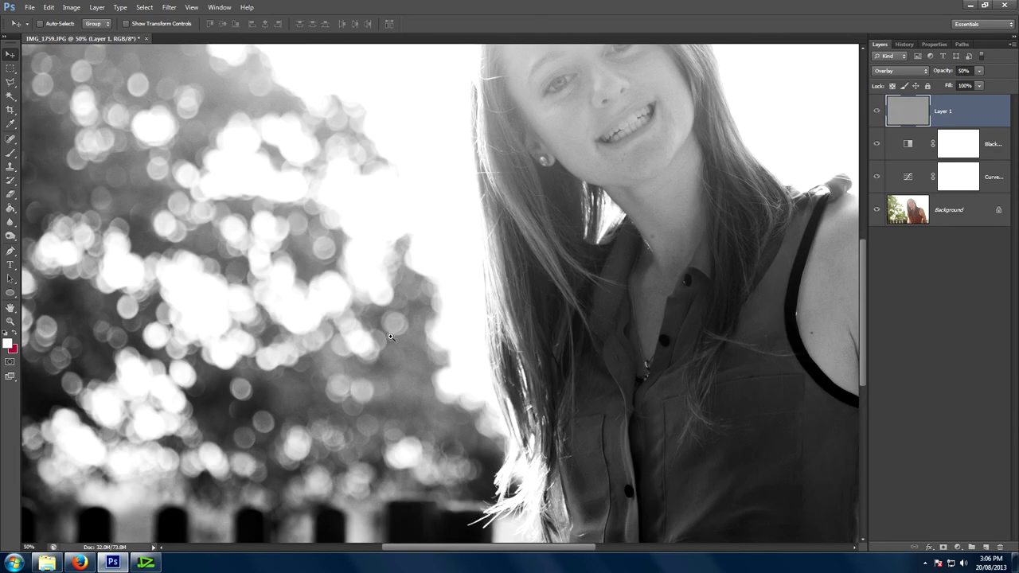
left_click(978, 71)
left_click_drag(977, 79, 990, 86)
left_click(317, 324, "alt")
left_click(320, 325, "alt")
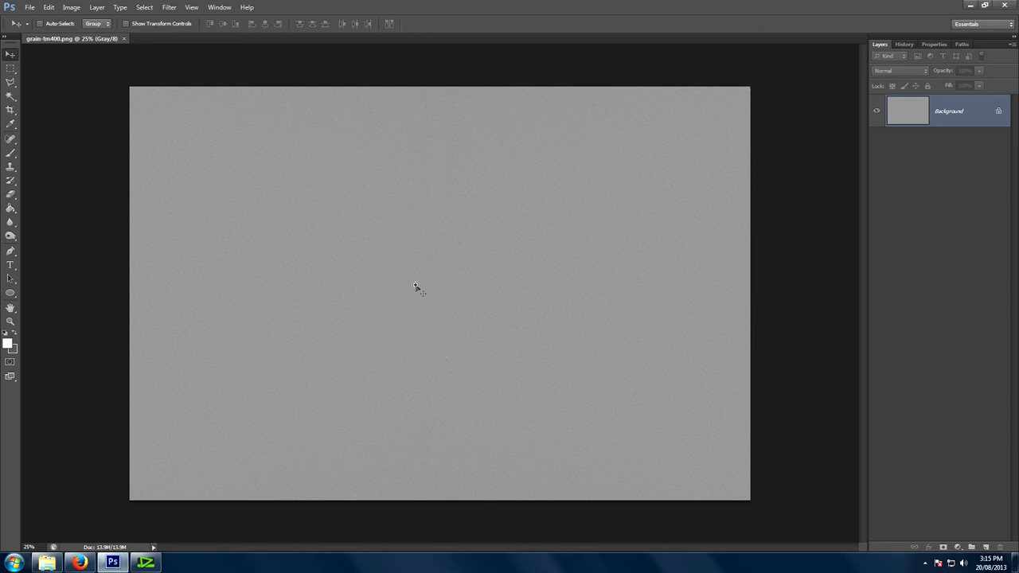
Examine the texture of the scanned grain image grain-tm400.png at several magnifications.
left_click(416, 313, "ctrl")
left_click(416, 313, "ctrl")
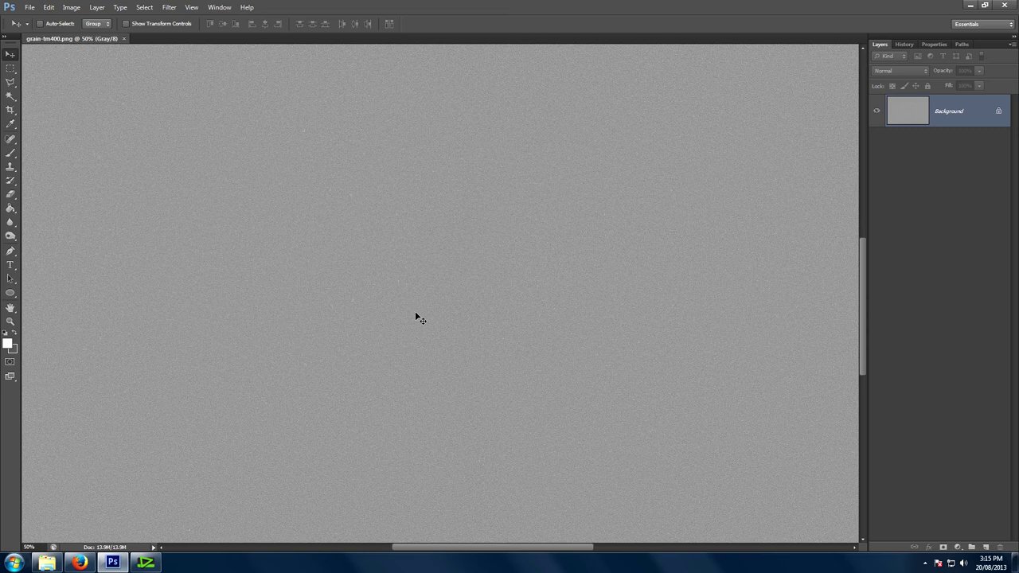
left_click(418, 316, "alt")
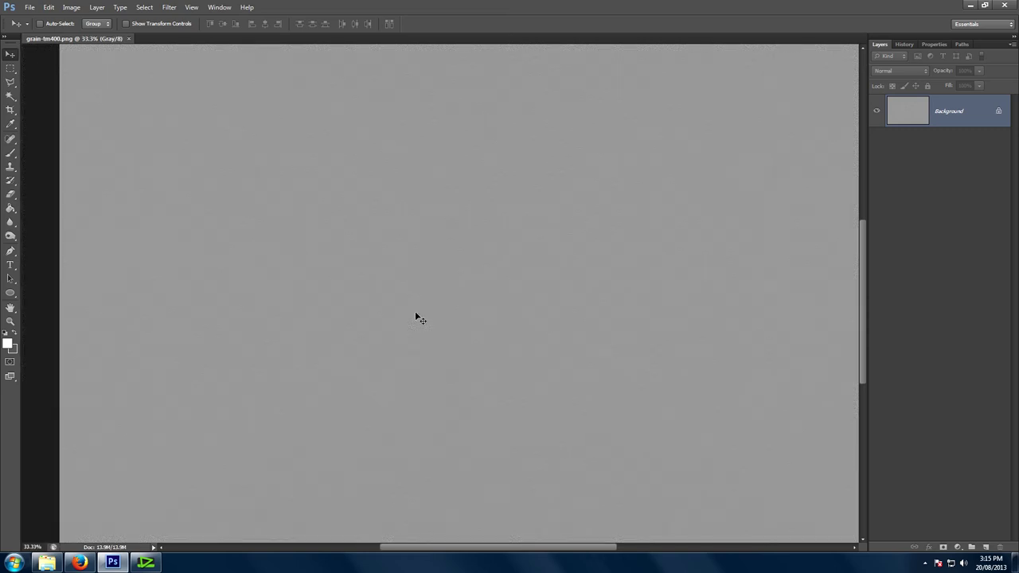
left_click(418, 316, "ctrl")
left_click(418, 317)
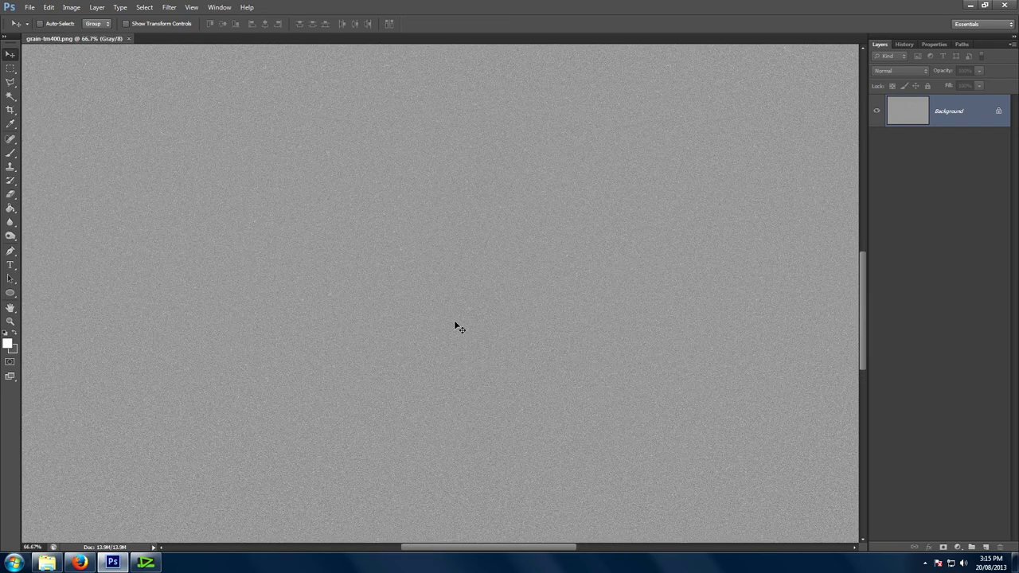
left_click(446, 320, "alt")
key("ctrl+minus")
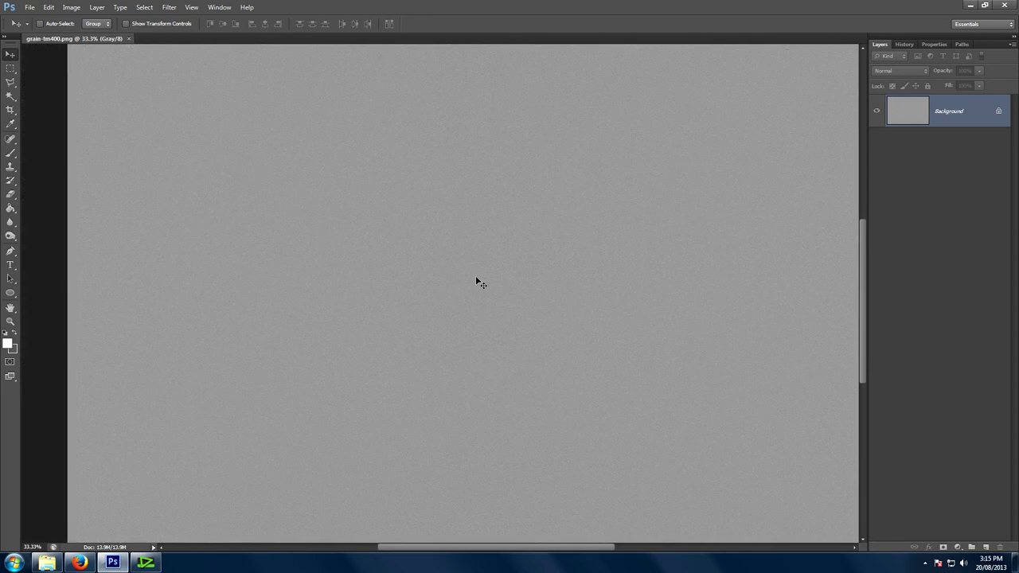
key("ctrl+minus")
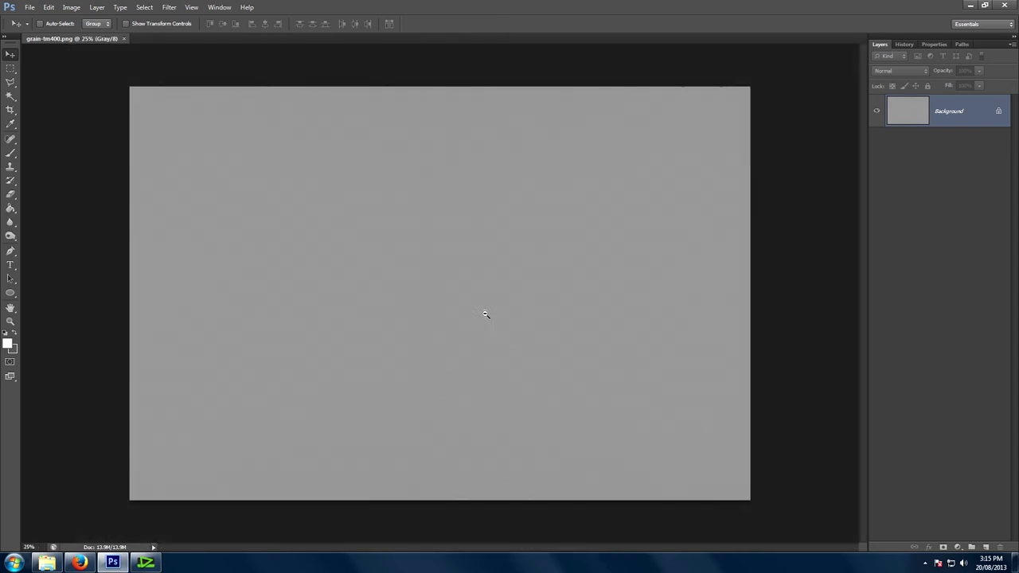
Switch to Firefox, search Google for "cine grain" in a new tab, and close that tab.
left_click(80, 563)
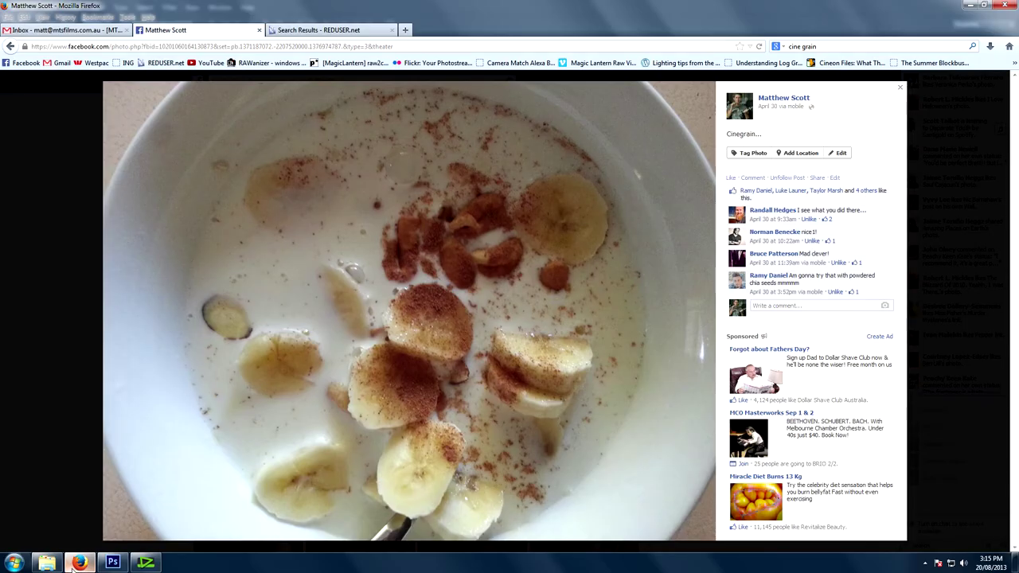
left_click(404, 31)
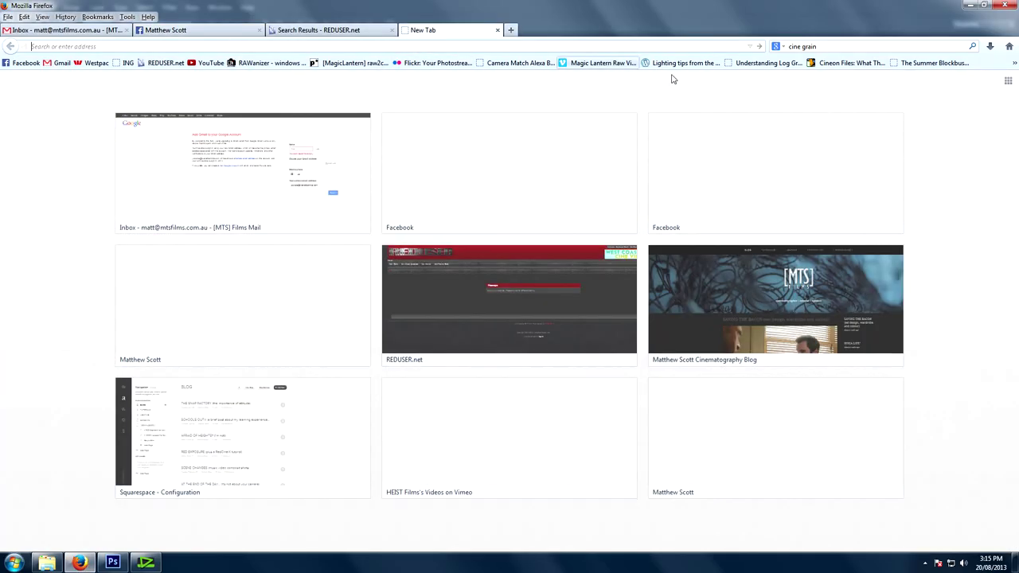
left_click(833, 46)
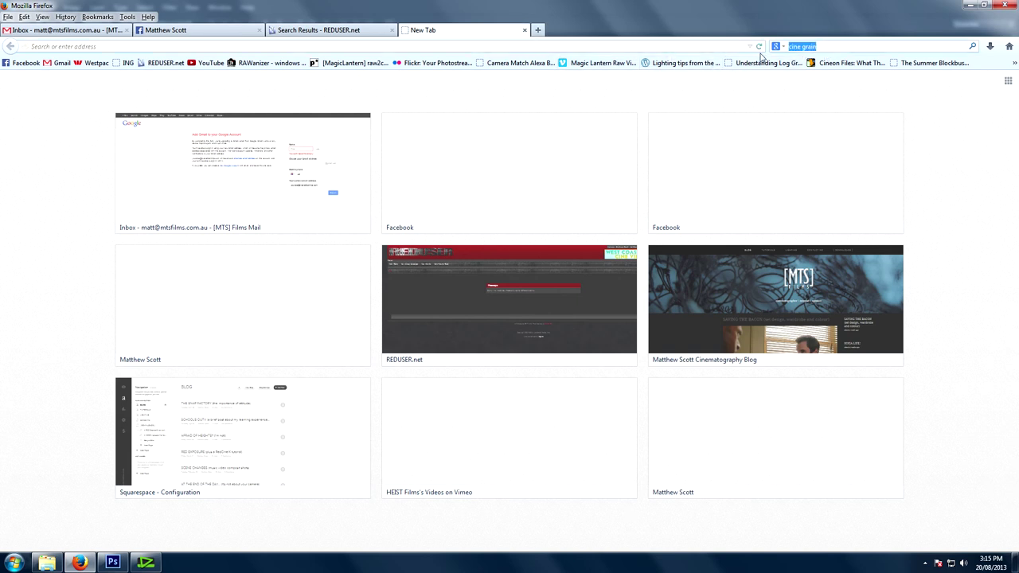
key("Return")
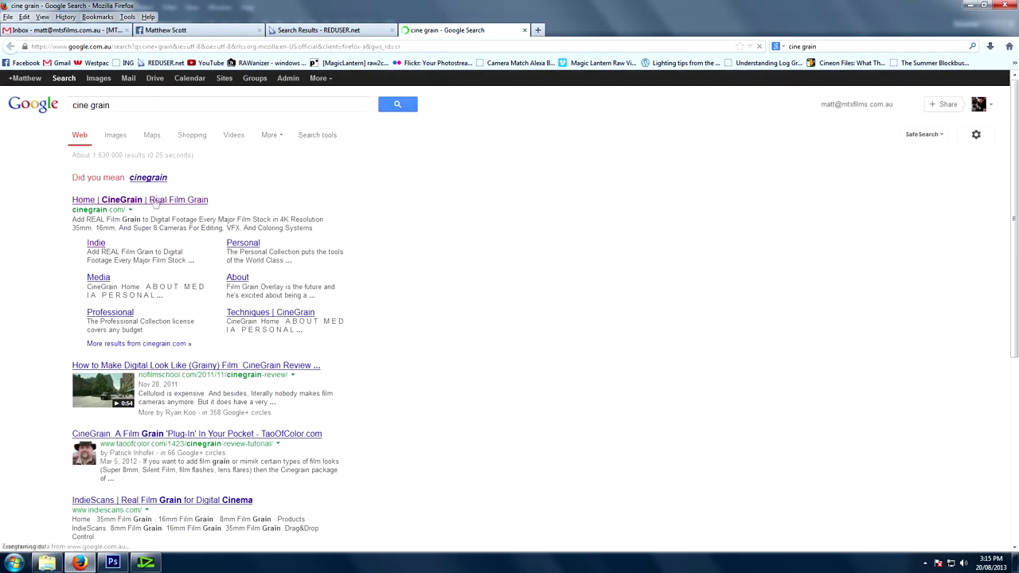
scroll(183, 441, "down", 5)
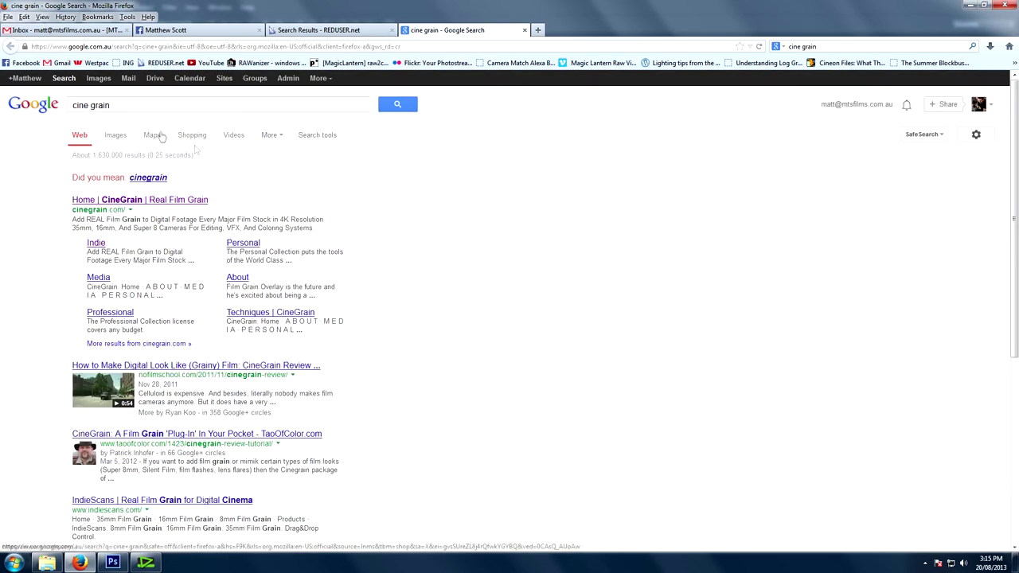
triple_click(118, 106)
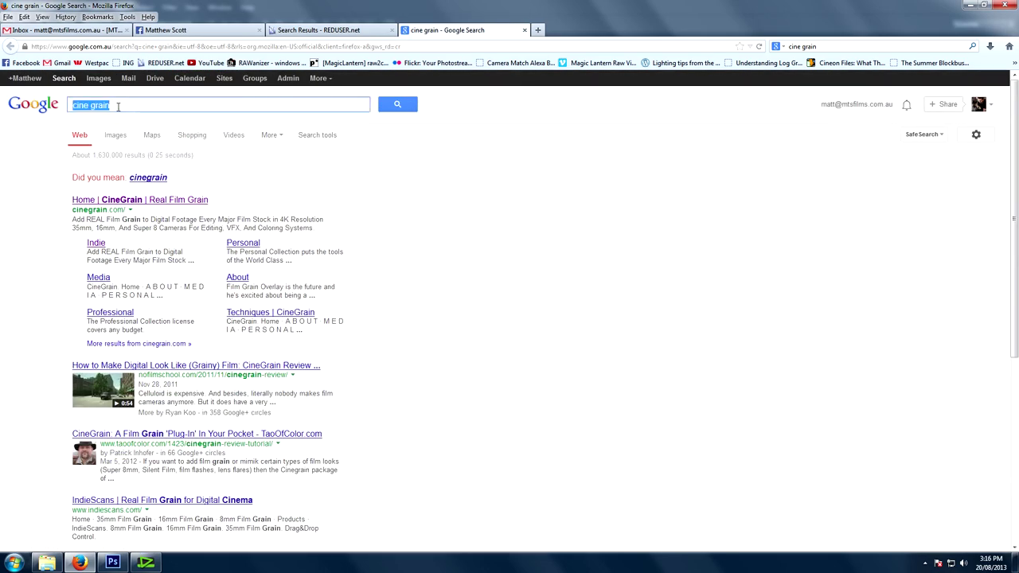
left_click(524, 30)
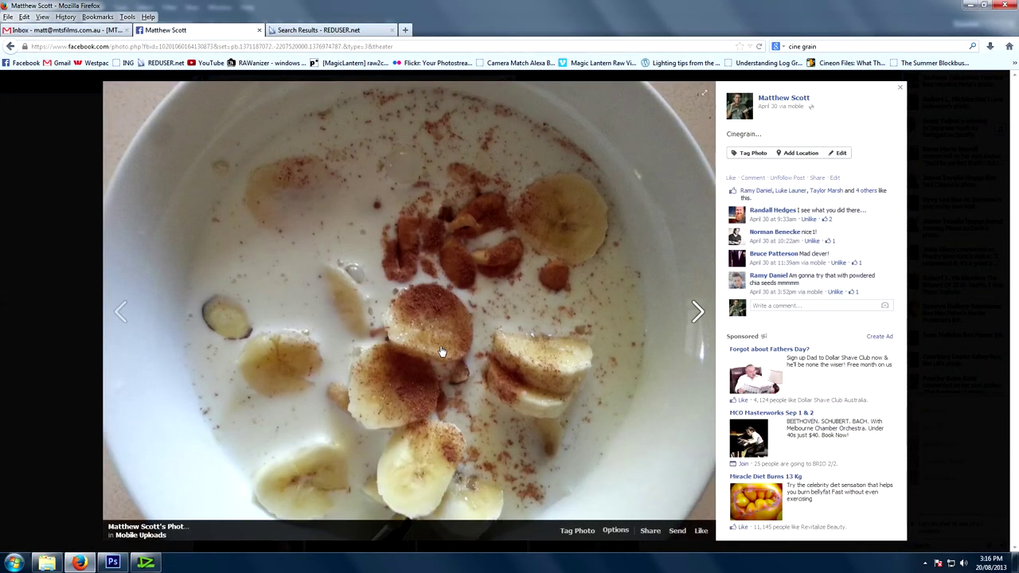
Switch to EDIUS and scrub through the opening seconds of the frame-by-frame grain sequence.
key("alt+Tab")
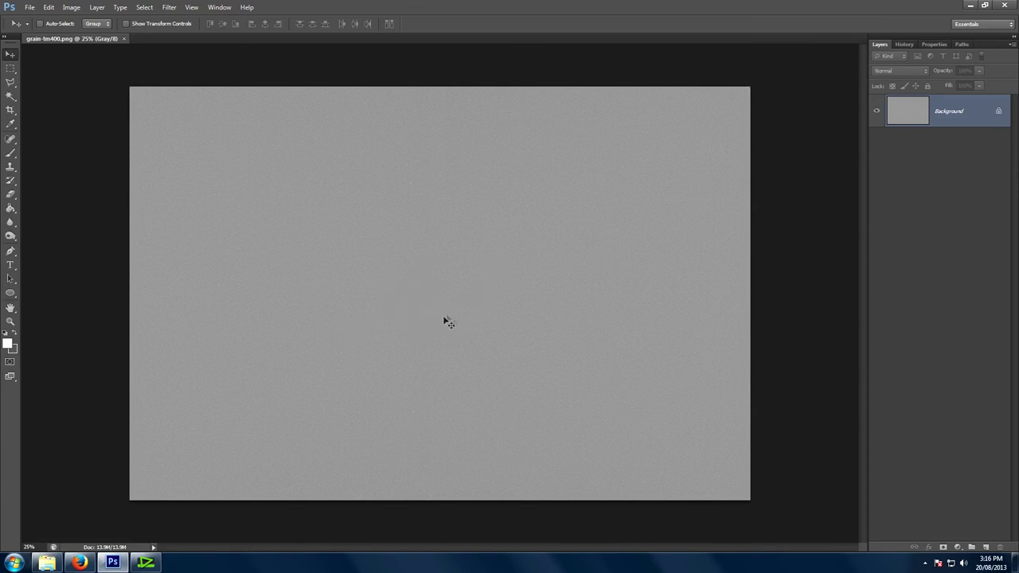
mouse_move(151, 563)
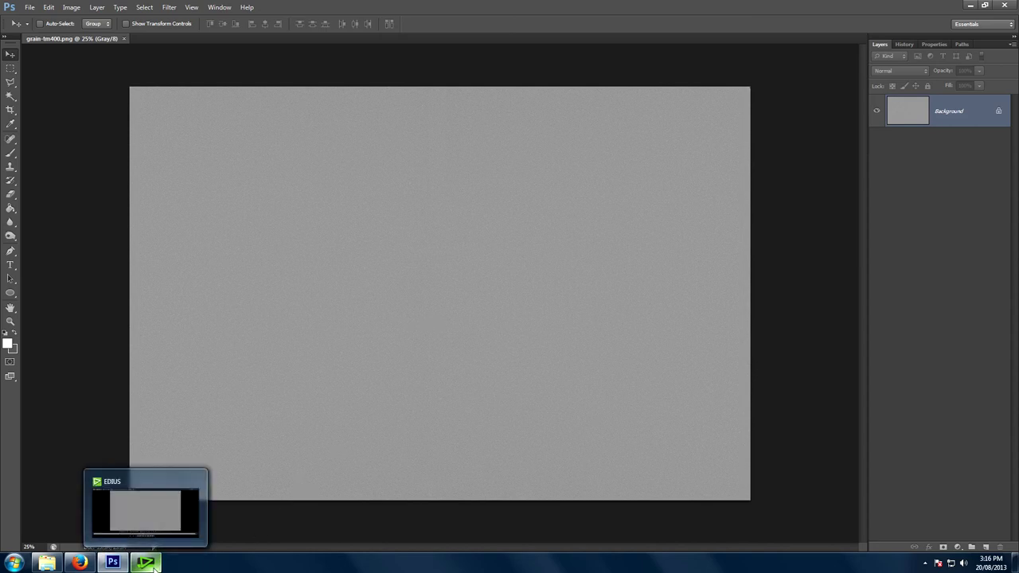
left_click(151, 563)
left_click(123, 400)
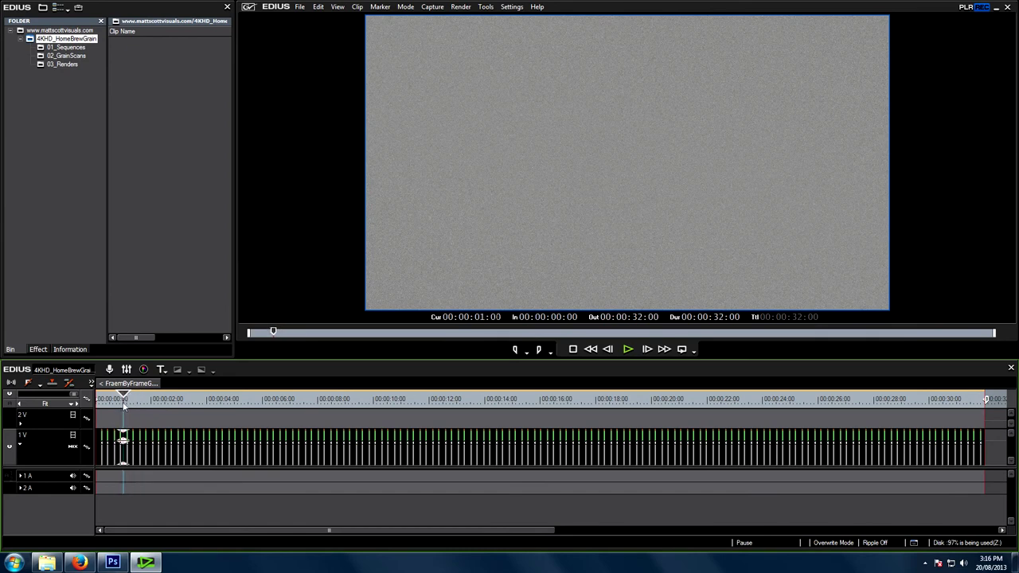
left_click_drag(123, 406, 210, 406)
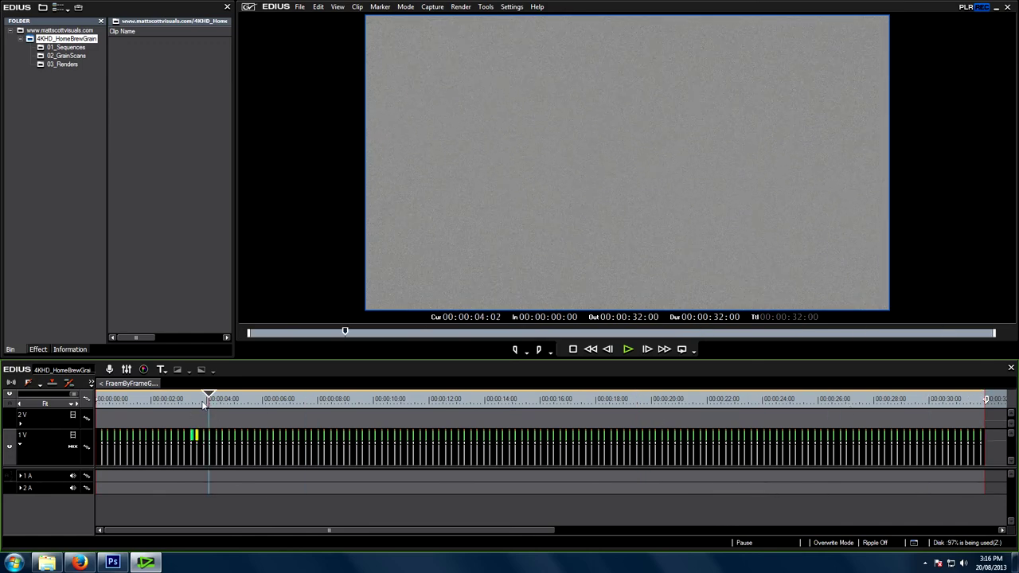
scroll(226, 411, "up", 4)
left_click_drag(214, 400, 297, 406)
Show the grain-tm400 clip in the 02_GrainScans folder and scrub through the grain sequence, ending at its start.
left_click(66, 56)
left_click(138, 61)
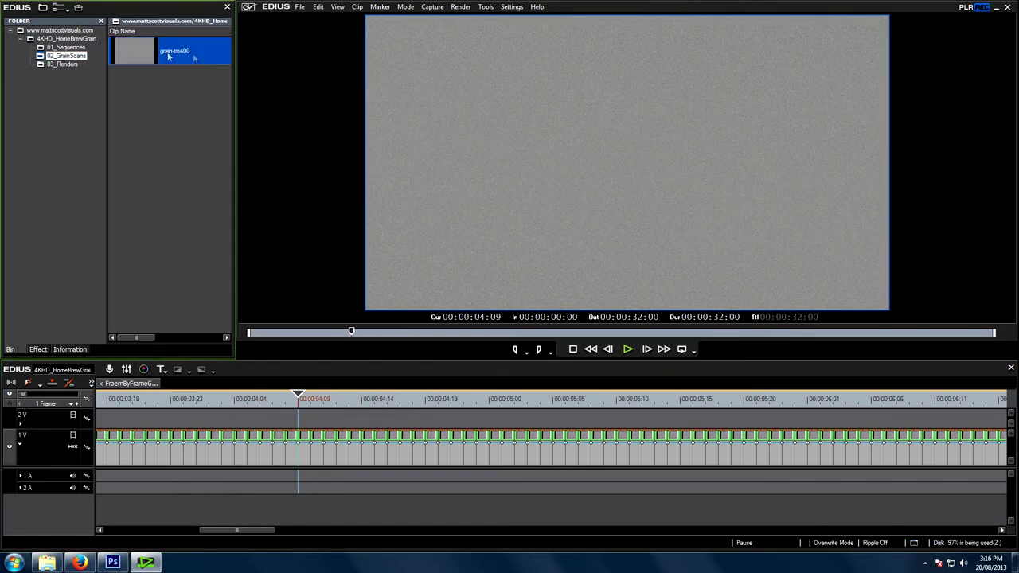
left_click_drag(306, 402, 756, 396)
scroll(628, 391, "down", 3)
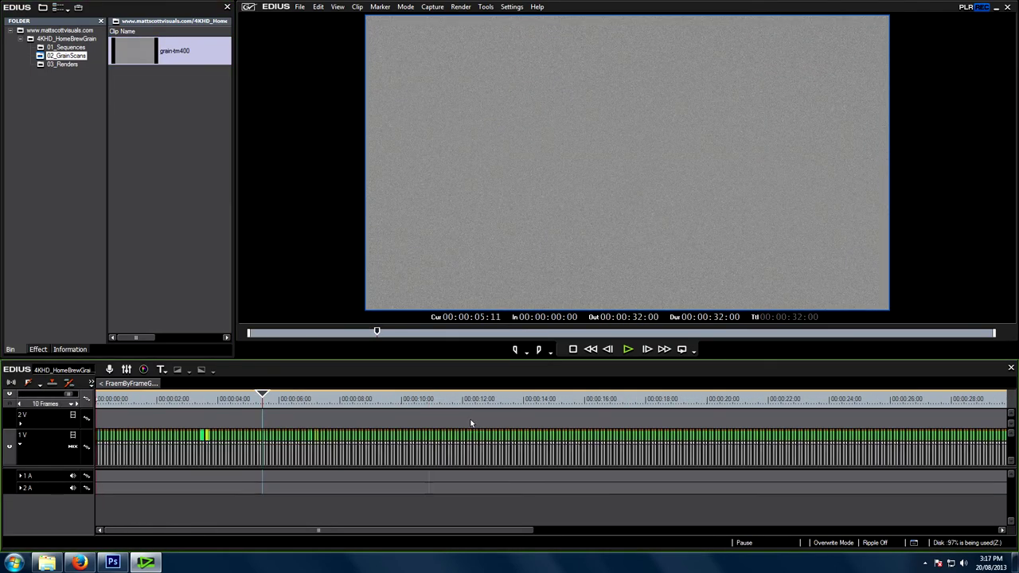
left_click_drag(381, 401, 531, 408)
scroll(442, 404, "down", 1)
left_click(530, 407)
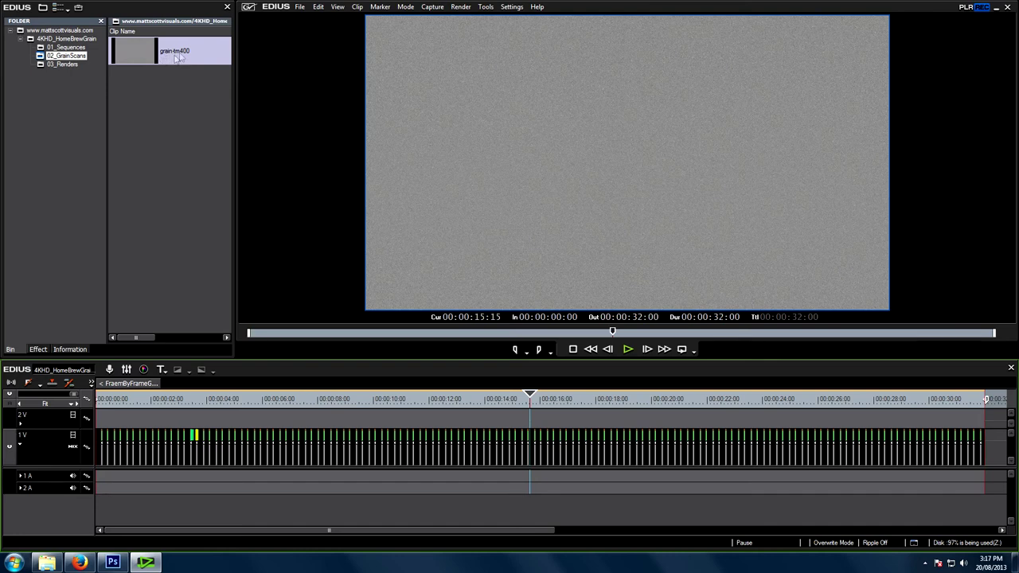
left_click(344, 400)
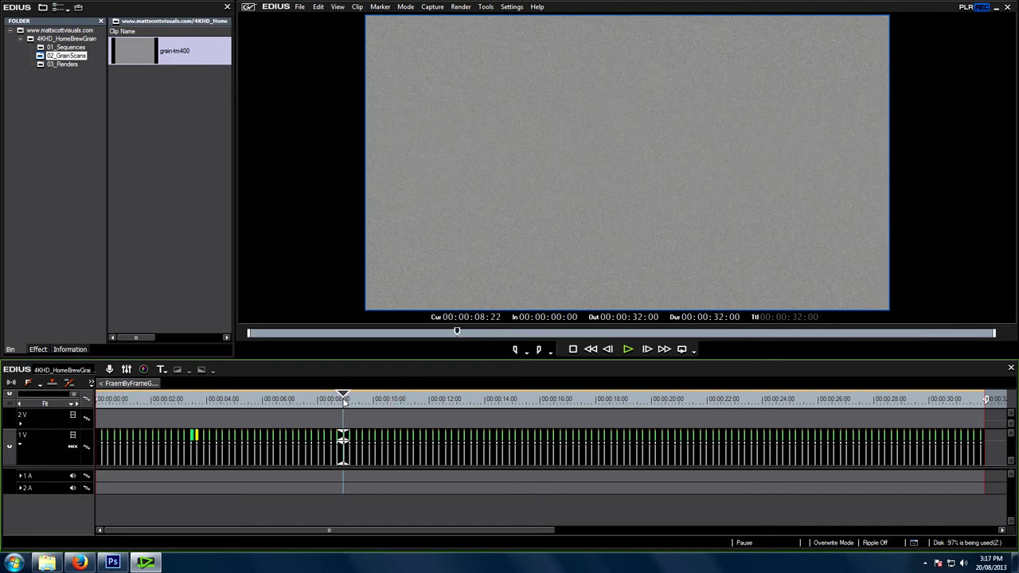
left_click_drag(344, 400, 87, 397)
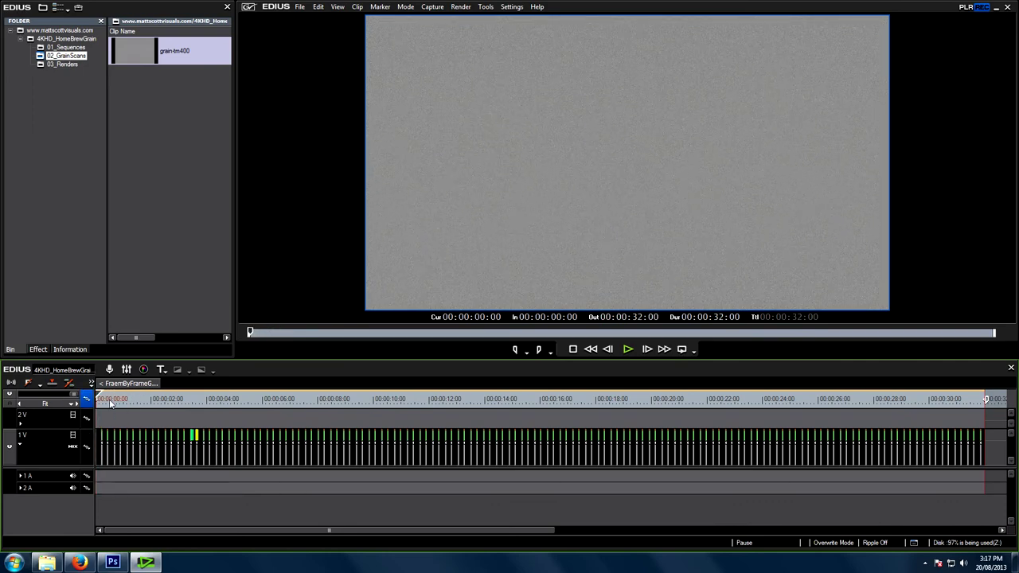
Select the first clip on track 1V and view the still image properties of grain-tm400 in the bin.
scroll(144, 423, "up", 5)
left_click(102, 436)
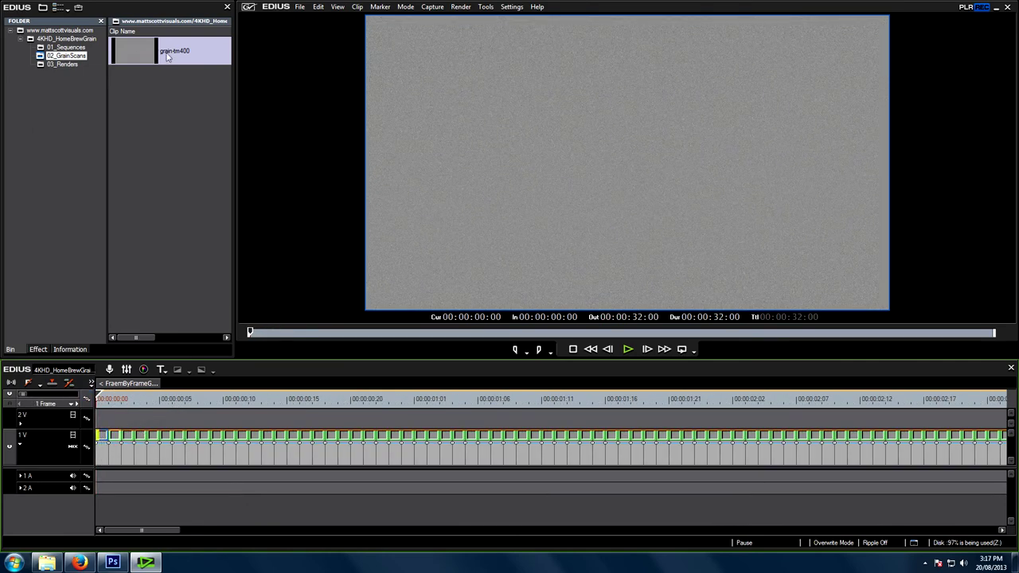
left_click(138, 57)
right_click(138, 56)
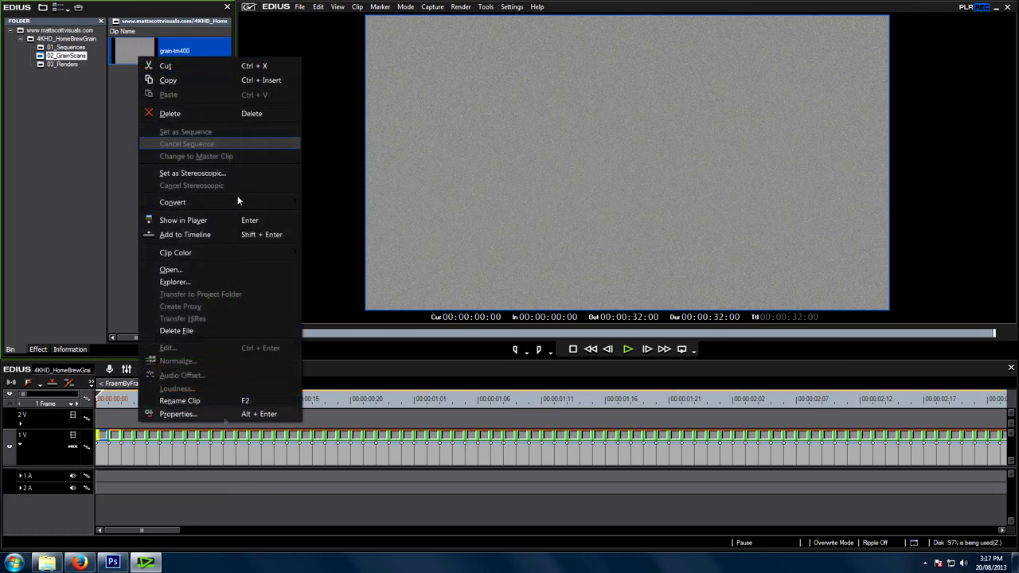
left_click(225, 414)
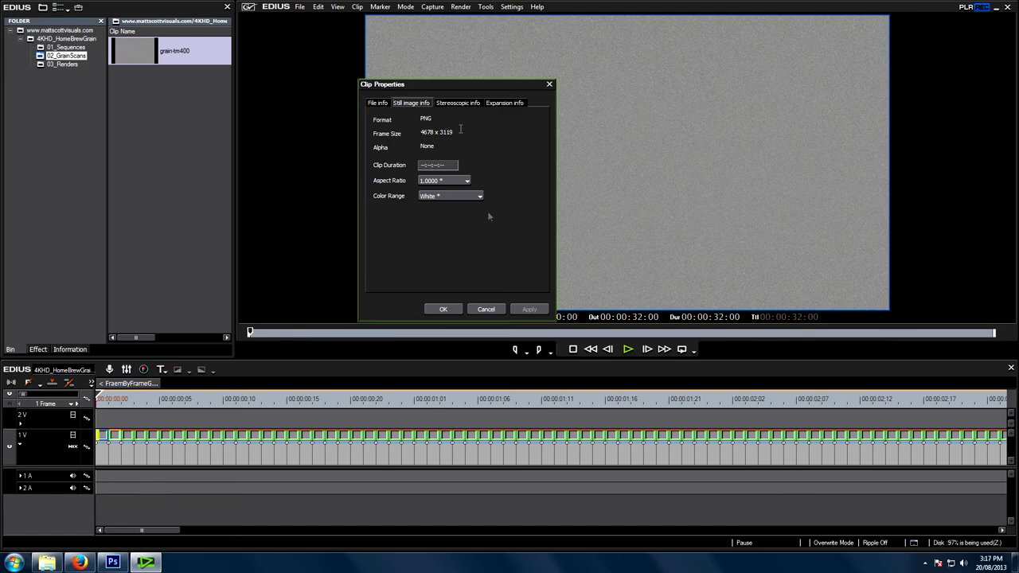
left_click(486, 310)
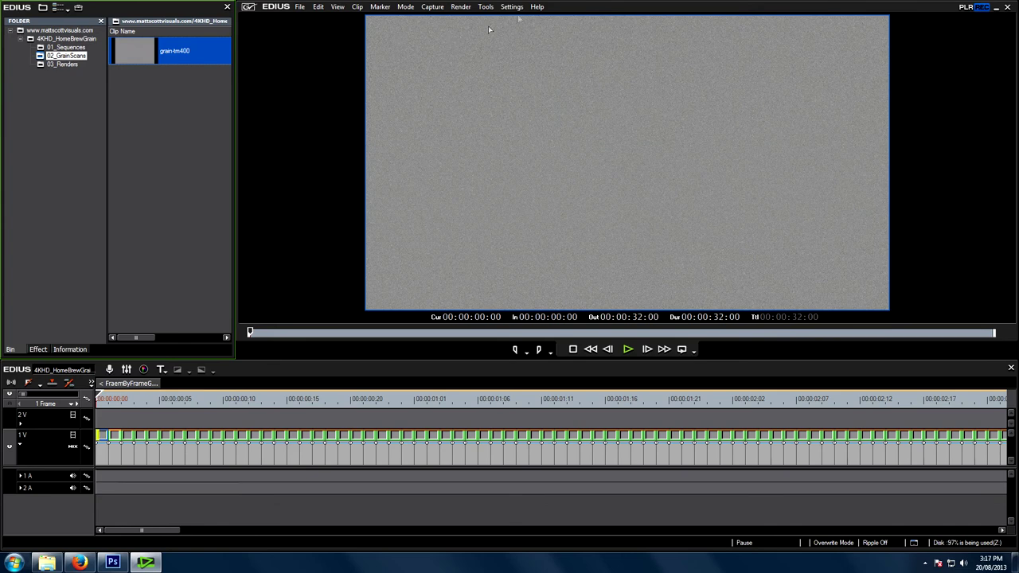
View the current project settings and close them without changing anything.
left_click(511, 7)
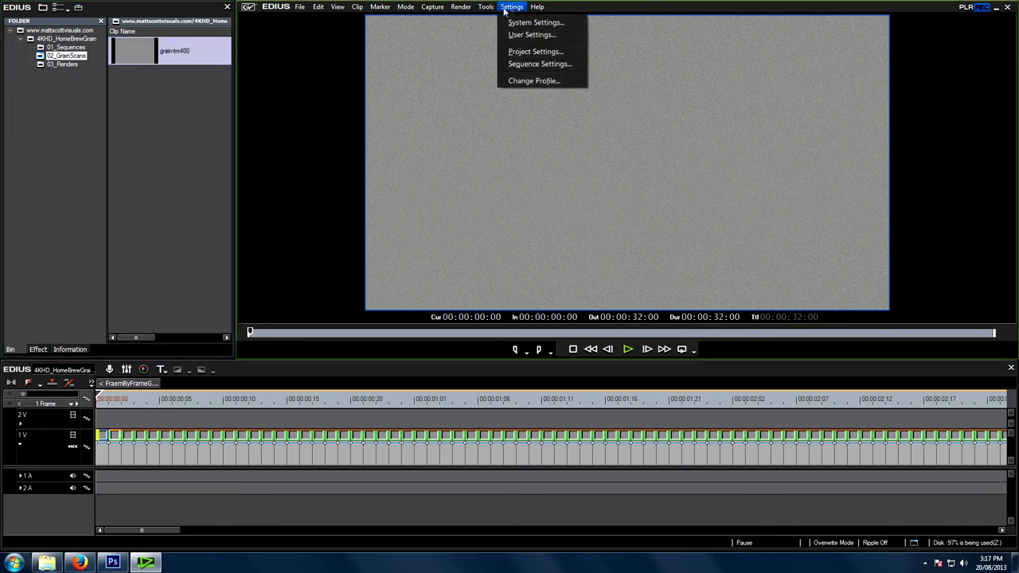
left_click(535, 53)
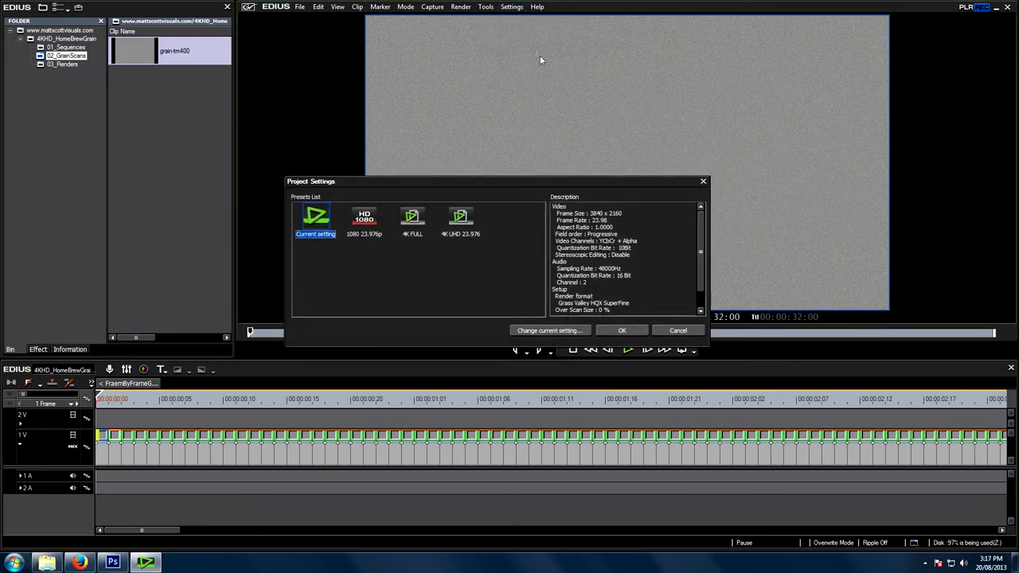
left_click(676, 333)
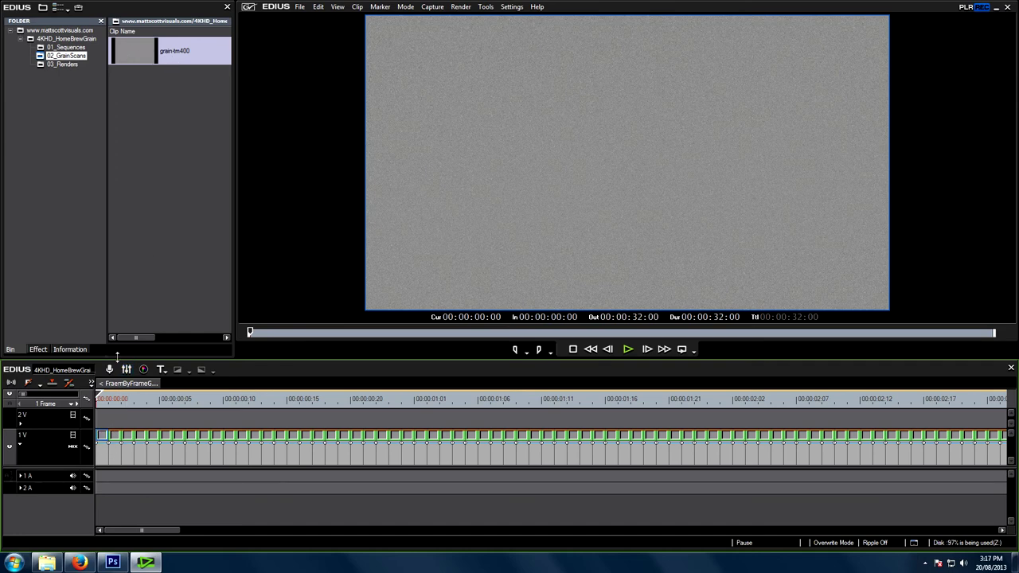
Open the Layouter for the selected grain-tm400 clip and set its preview zoom to 10%.
left_click(70, 349)
double_click(49, 173)
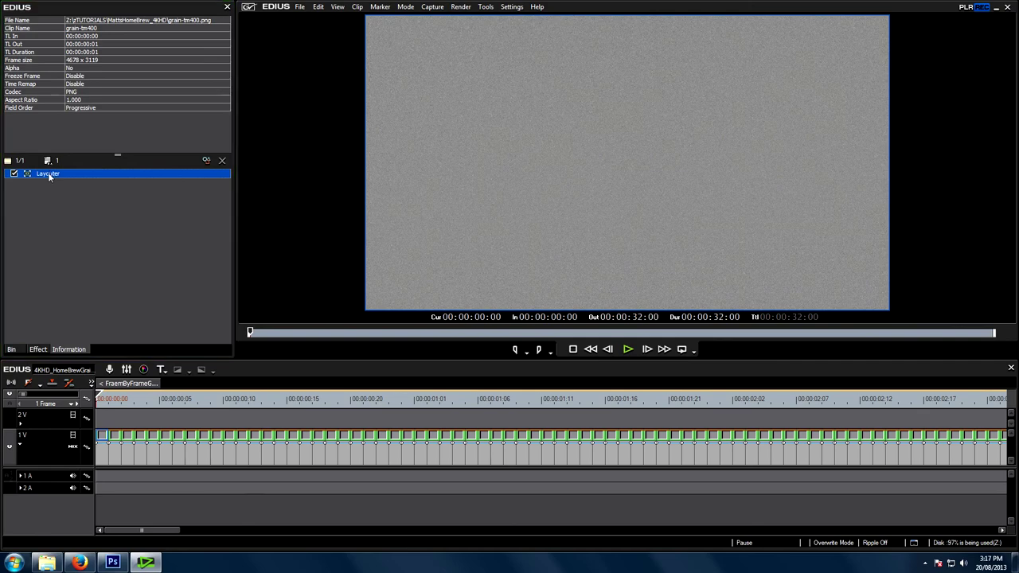
left_click(288, 30)
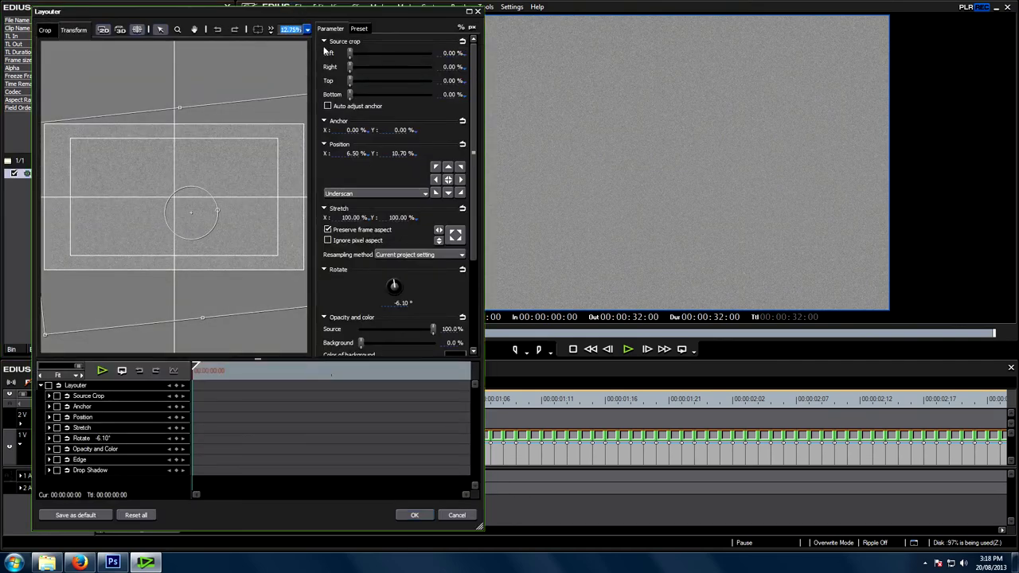
type("10")
key("Return")
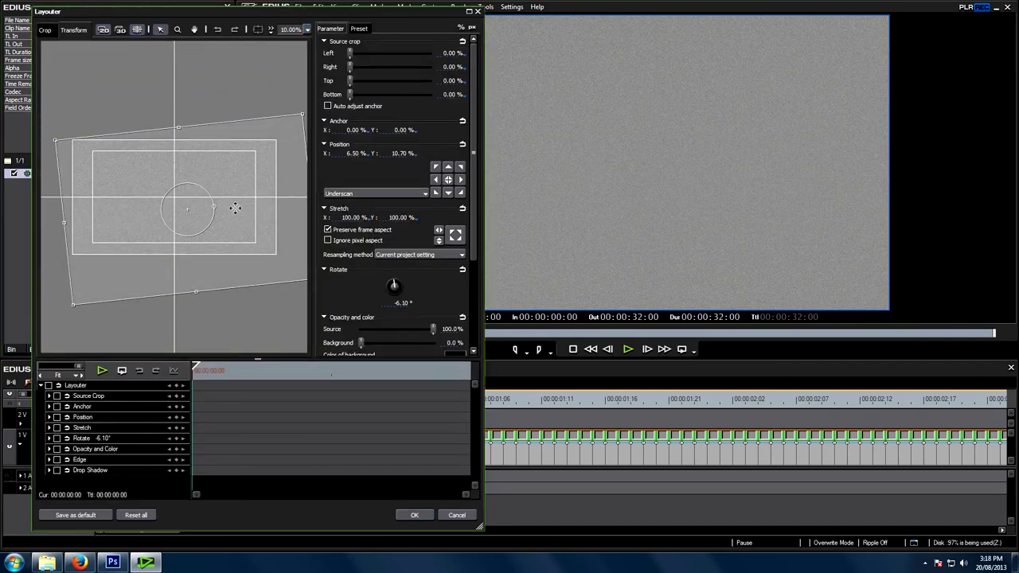
Rotate the grain scan to 190° and move it to about X -3.6%, Y -6.9%, keeping the frame covered, and apply the layout.
left_click_drag(230, 207, 205, 200)
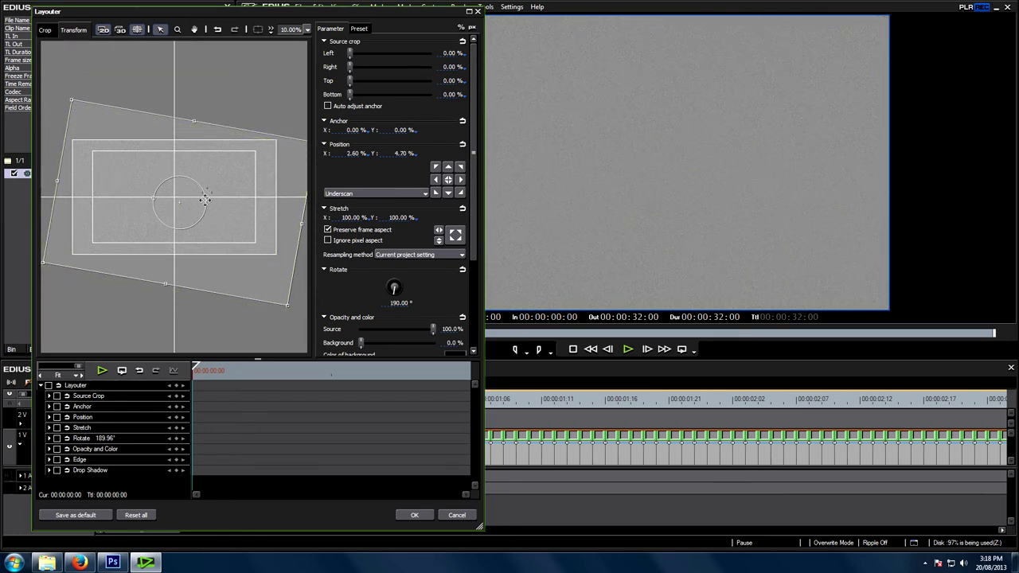
mouse_move(240, 231)
left_mouse_down()
mouse_move(233, 215)
mouse_move(244, 253)
mouse_move(241, 237)
left_mouse_up()
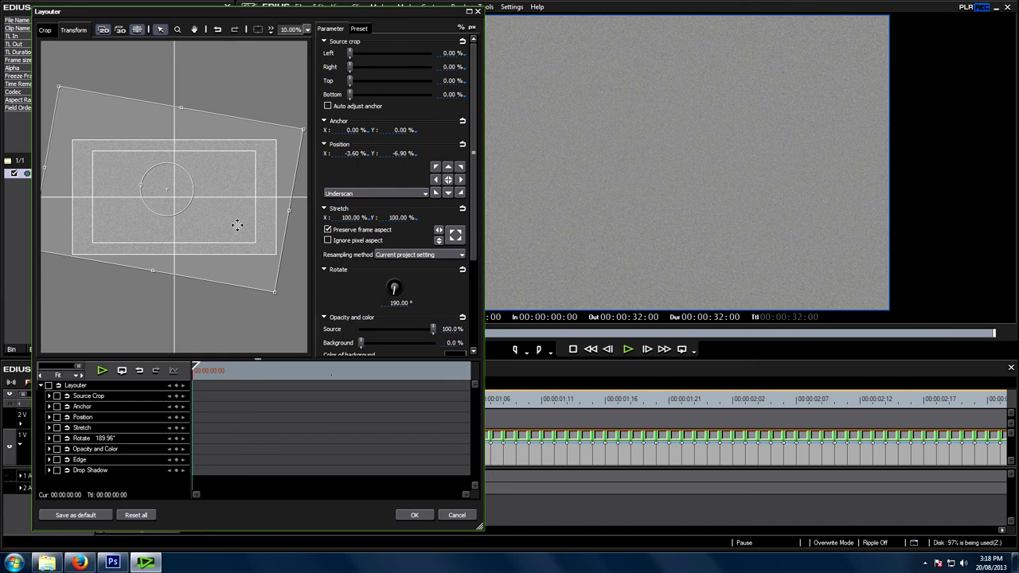
left_click(425, 514)
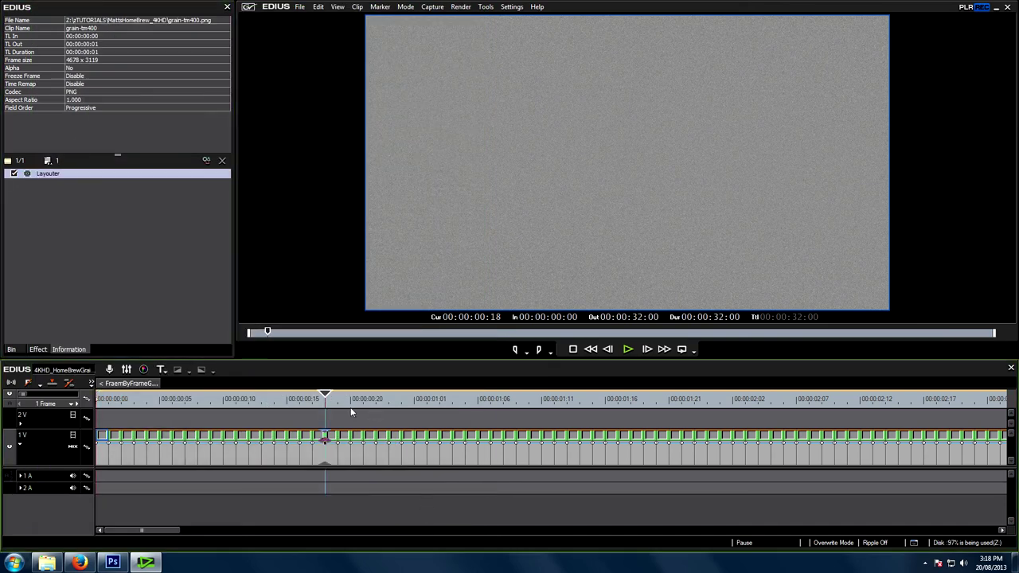
Scrub through the grain frames on track 1V and bring the whole sequence into view on the timeline.
left_click_drag(325, 402, 380, 403)
scroll(344, 408, "down", 2)
scroll(381, 403, "down", 2)
mouse_move(160, 402)
left_mouse_down()
mouse_move(452, 407)
mouse_move(125, 406)
mouse_move(221, 403)
mouse_move(157, 404)
left_mouse_up()
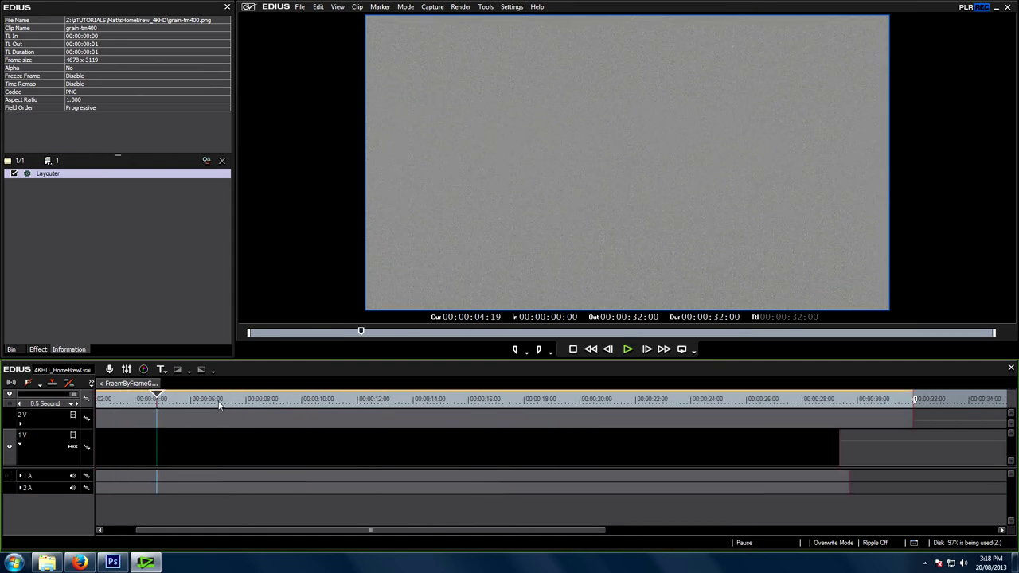
scroll(220, 403, "up", 3)
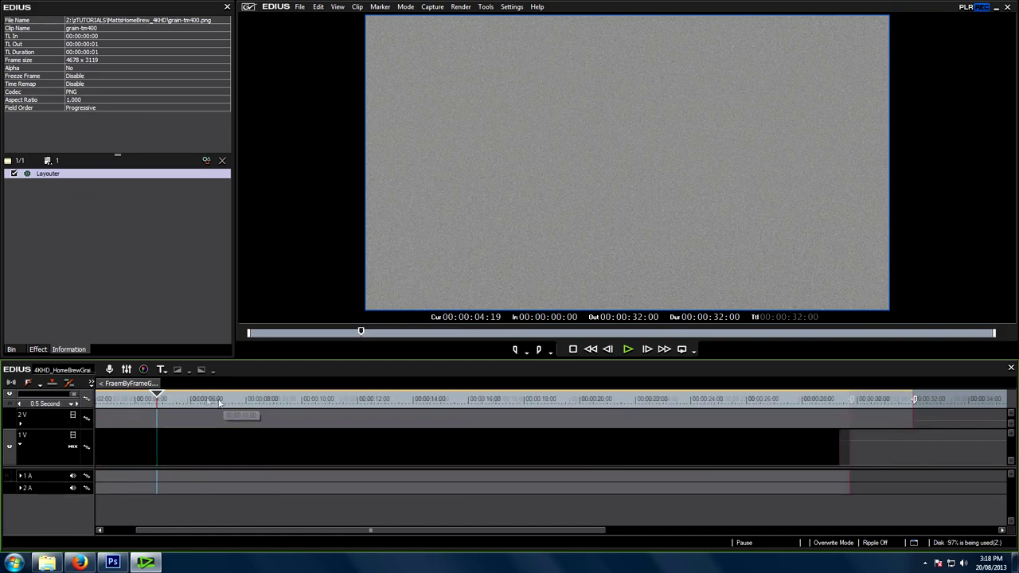
scroll(220, 402, "down", 2)
scroll(220, 403, "down", 3)
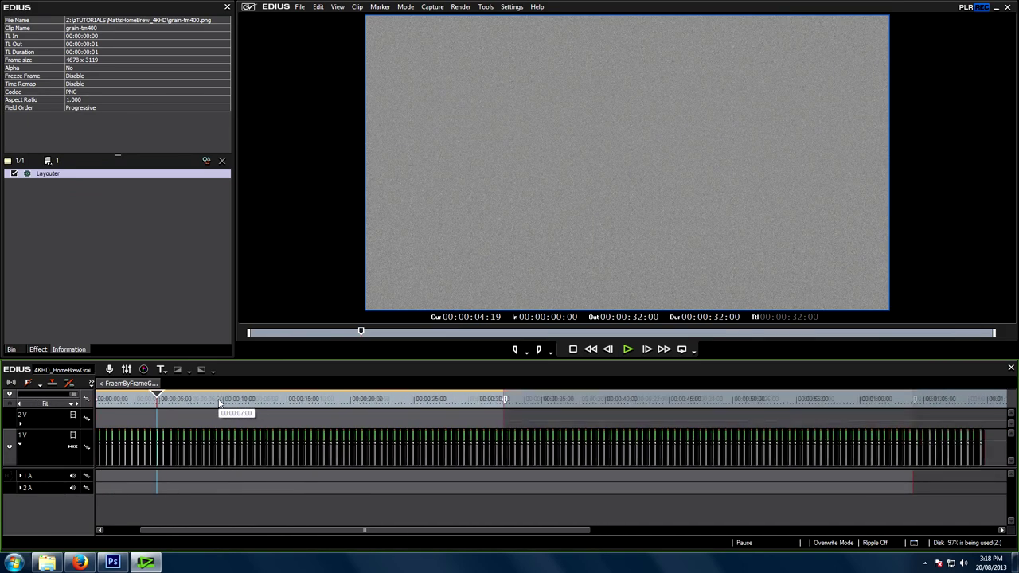
Adjust the sequence's out point to 00:00:32:00 and return the playhead to the start.
left_click_drag(311, 407, 299, 405)
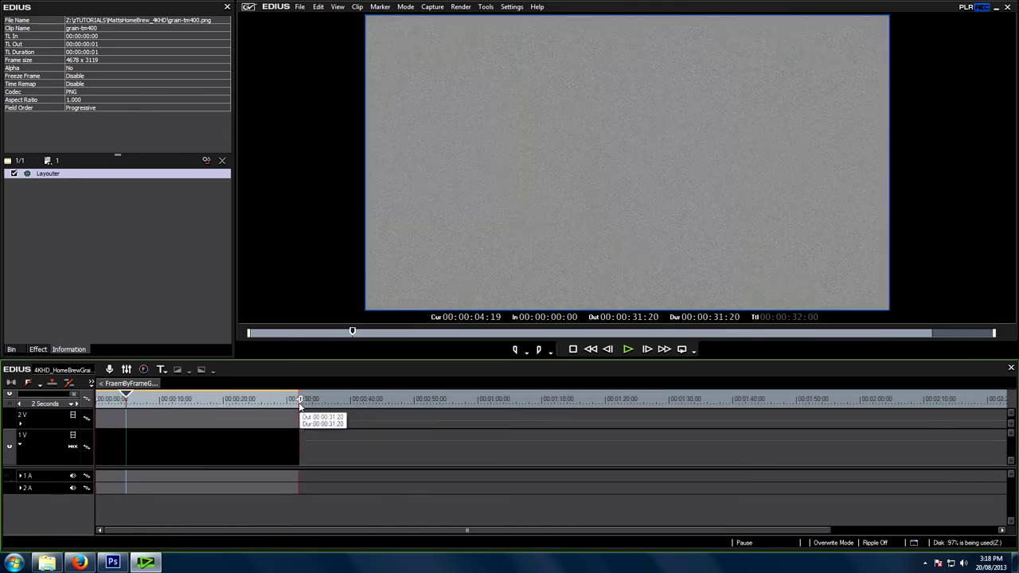
left_click_drag(126, 400, 53, 403)
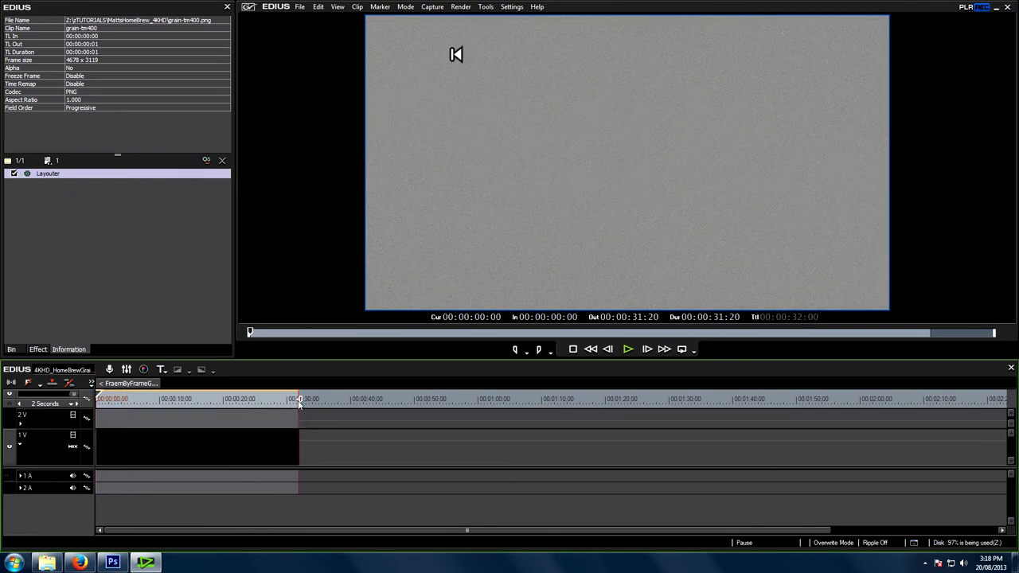
left_click_drag(300, 405, 304, 404)
Start exporting the sequence between in and out to an AVI file with the Grass Valley HQX SuperFine preset.
left_click(300, 6)
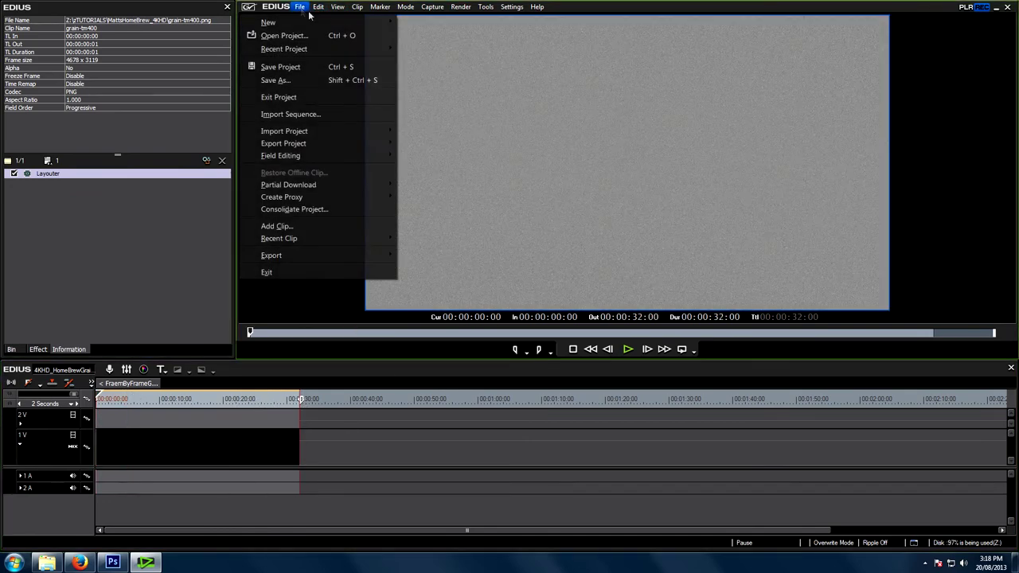
mouse_move(363, 255)
left_click(464, 283)
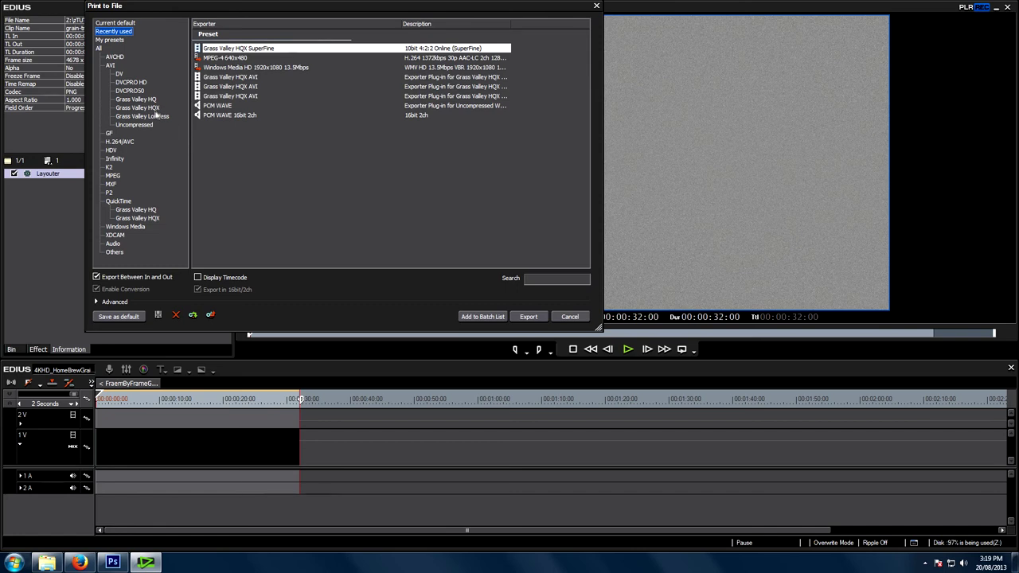
left_click(139, 109)
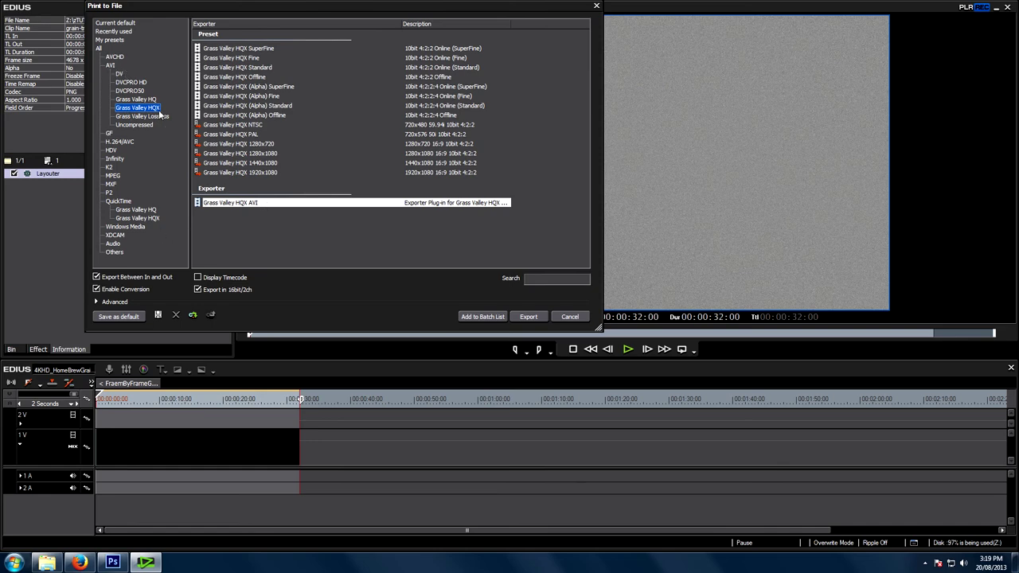
left_click(225, 50)
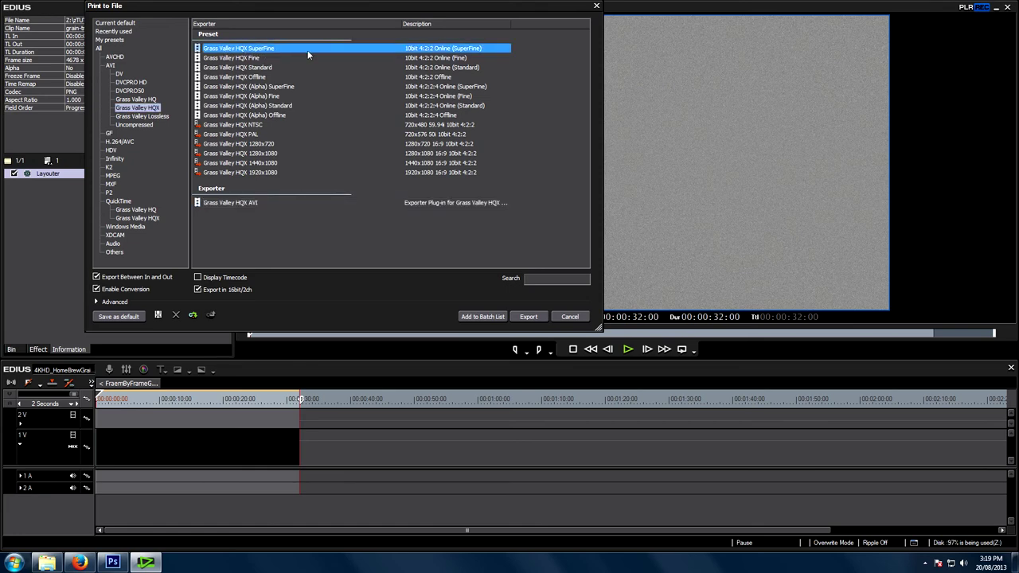
left_click(522, 317)
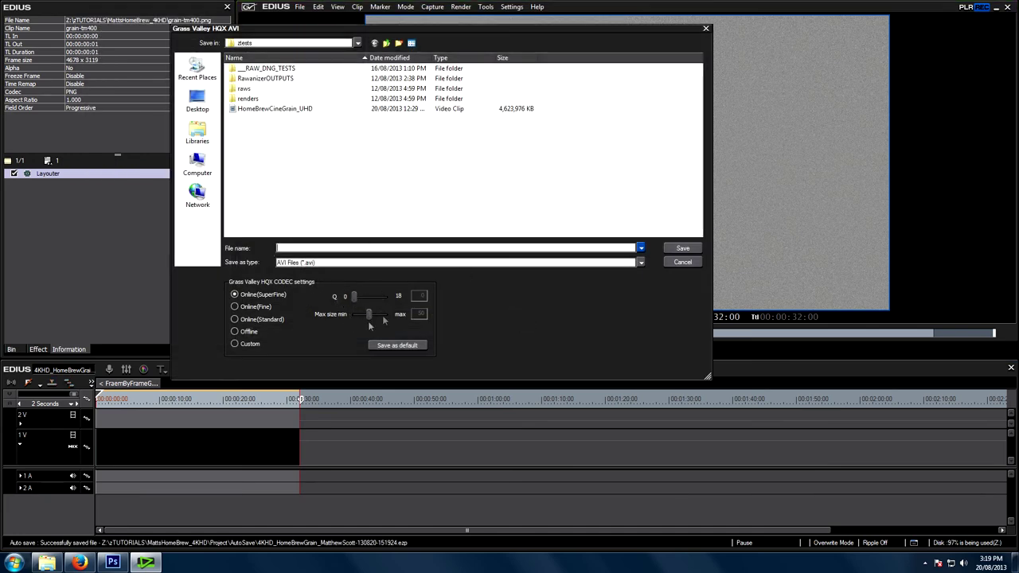
Switch the HQX codec settings to Custom, raise Max size to its maximum, and choose HomeBrewCineGrain_UHD as the target file.
left_click(235, 344)
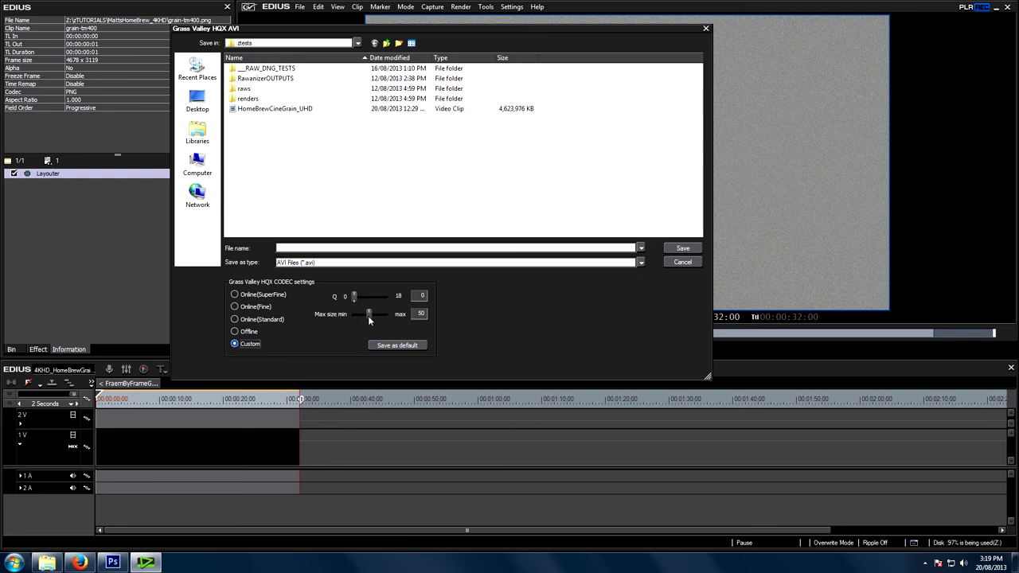
left_click_drag(368, 315, 412, 321)
left_click(273, 109)
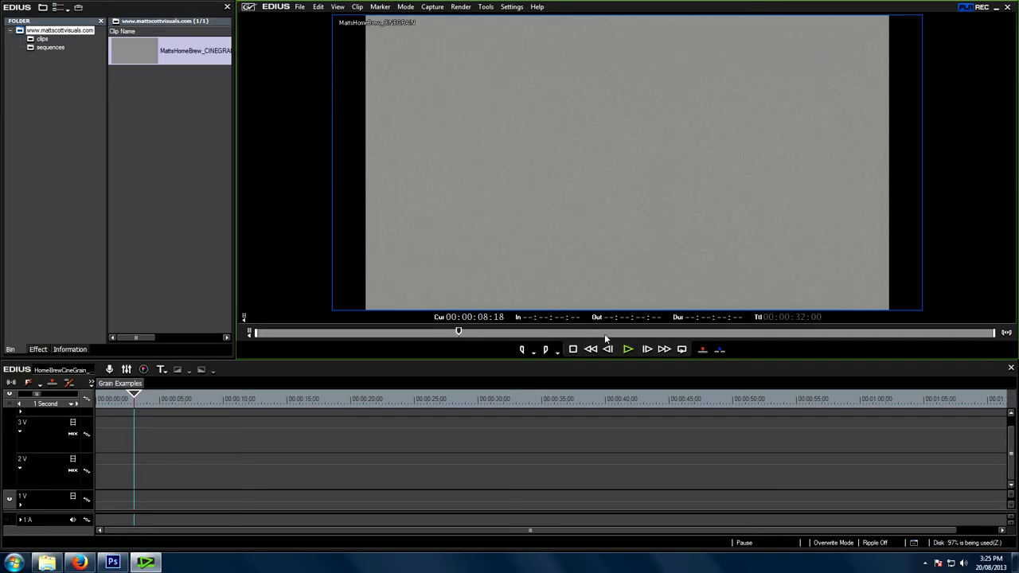
Scrub through the MattsHomeBrew_CINEGRAIN clip in the player and show the contents of the clips folder.
left_click_drag(459, 333, 613, 333)
left_click(145, 147)
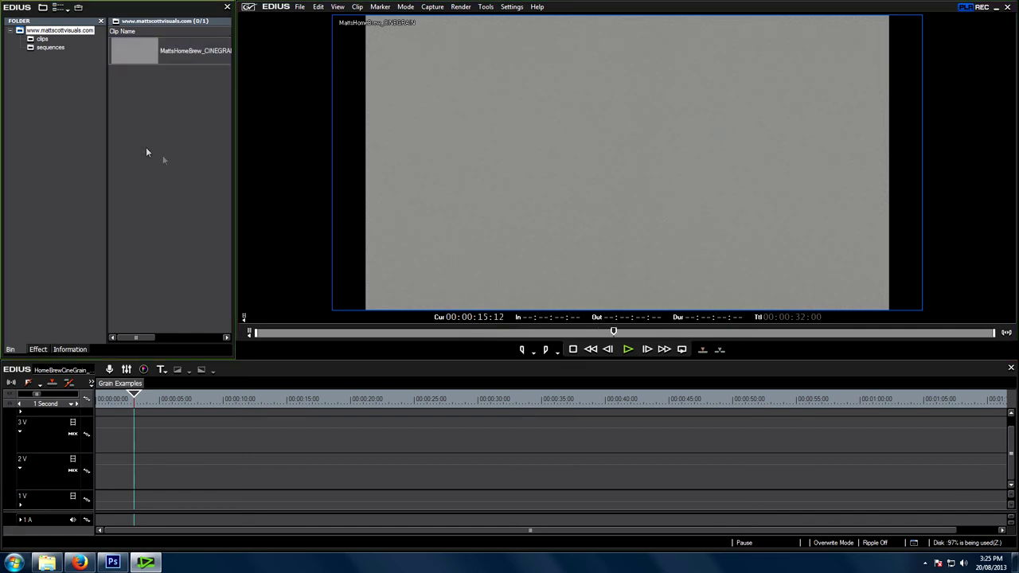
left_click(42, 39)
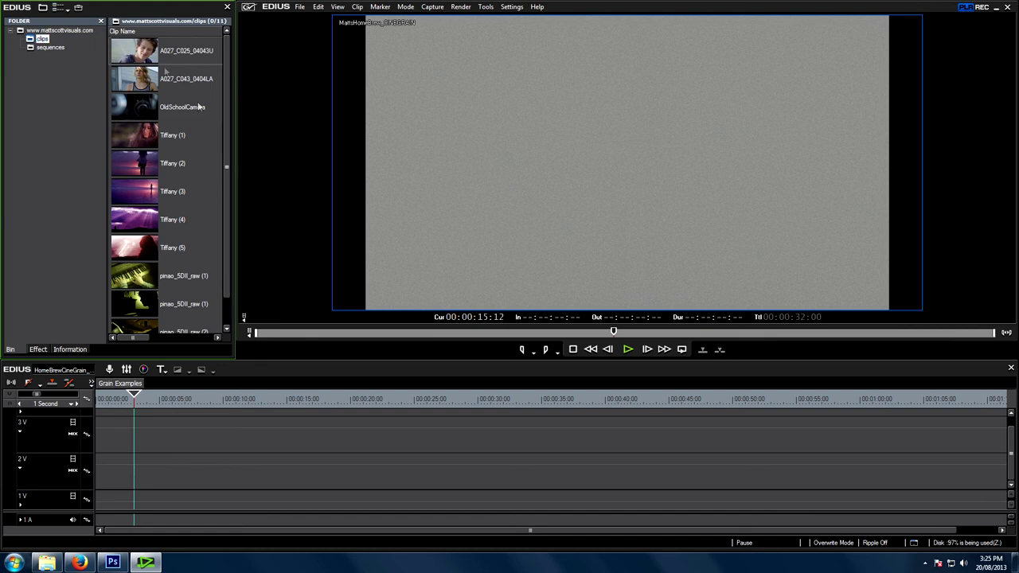
Place clip A027_C025_04043U at the start of track 2V and scrub through it.
left_click_drag(139, 58, 97, 483)
left_click_drag(134, 403, 162, 462)
mouse_move(156, 407)
left_mouse_down()
mouse_move(119, 403)
mouse_move(144, 403)
left_mouse_up()
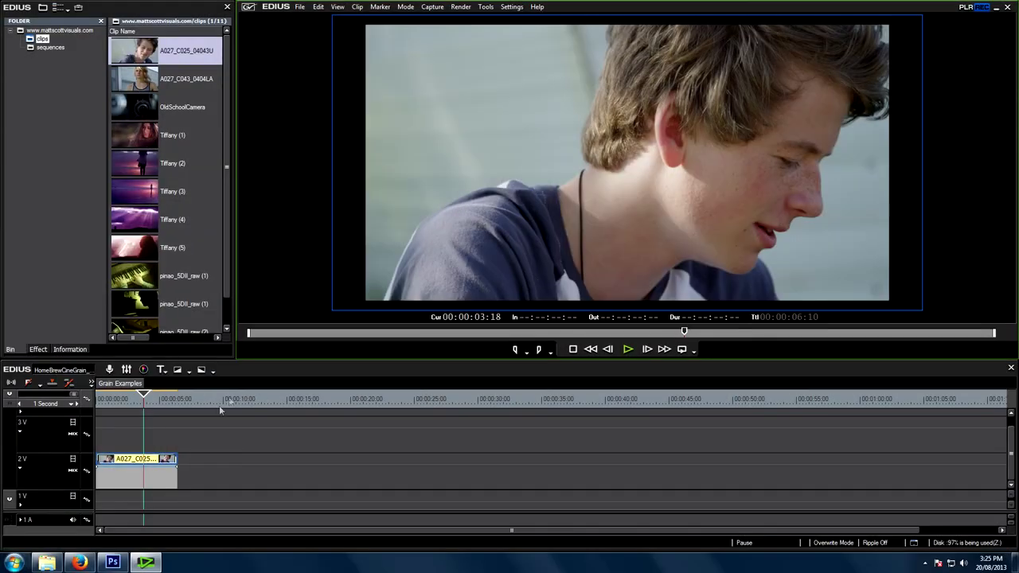
left_click_drag(143, 404, 150, 403)
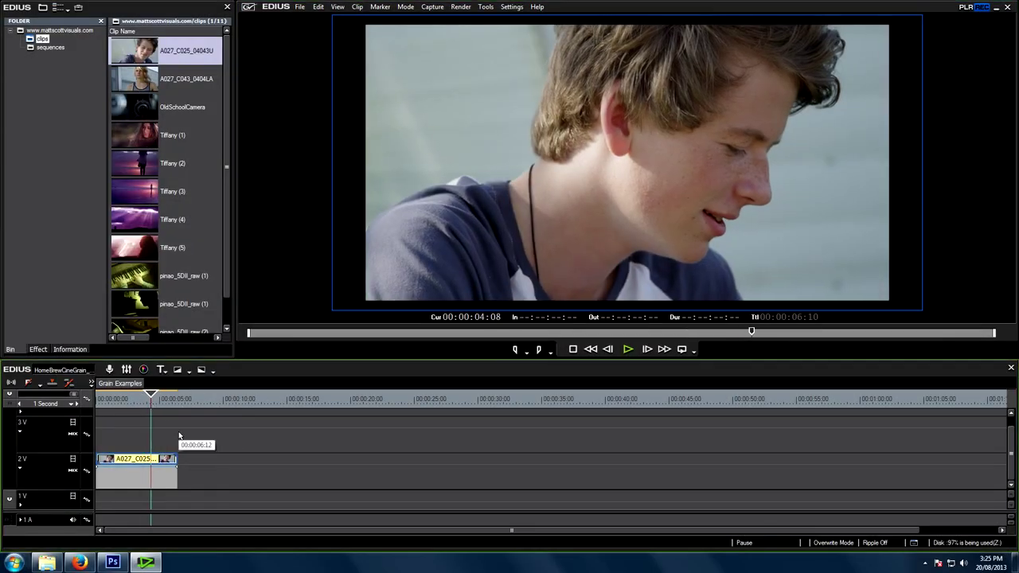
left_click_drag(152, 403, 157, 406)
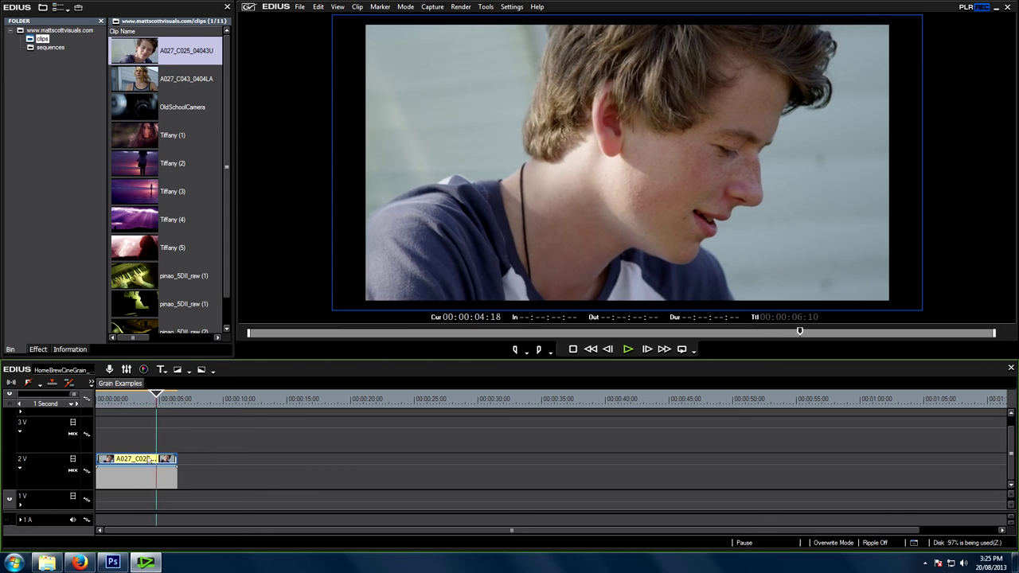
Apply the Fit Width layout preset to the A027_C025_04043U clip so that it fills the frame.
left_click(512, 6)
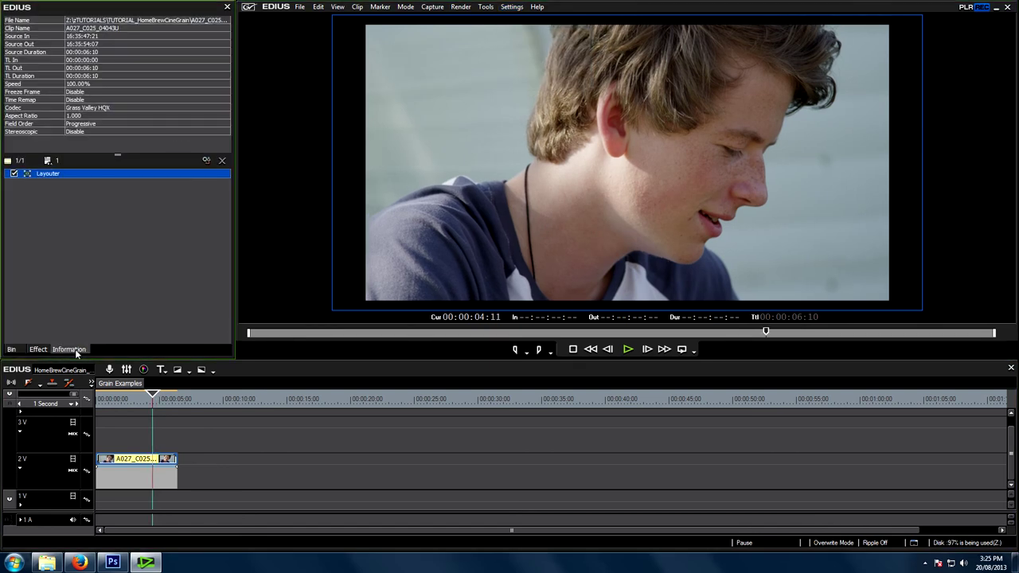
double_click(50, 174)
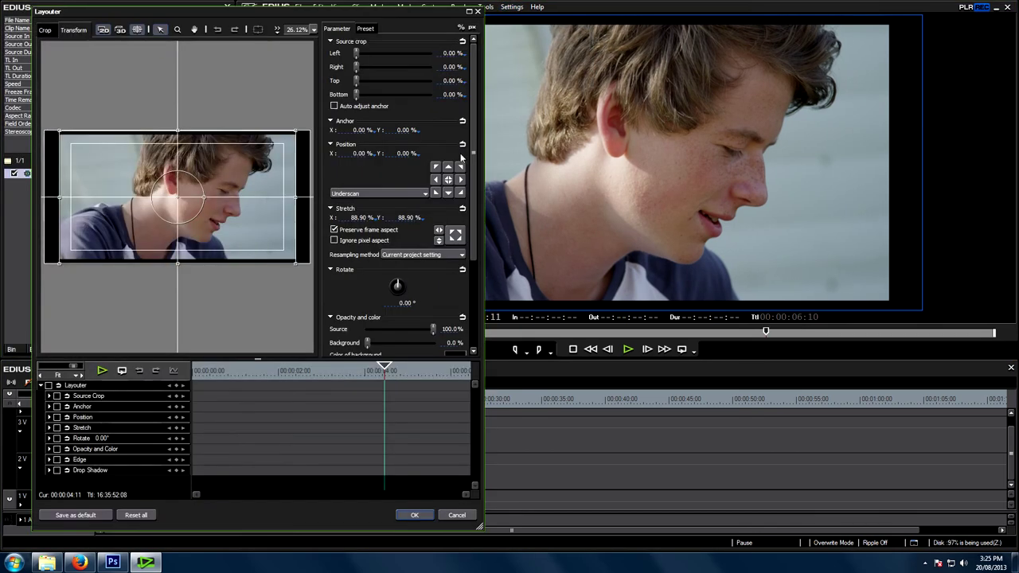
left_click(365, 28)
left_click(344, 76)
double_click(344, 75)
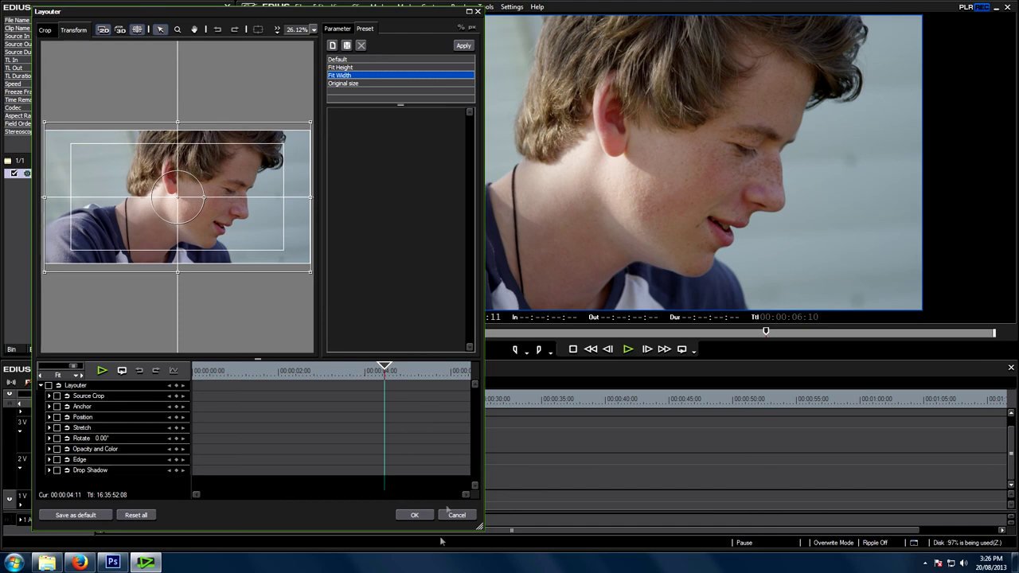
left_click(414, 515)
left_click_drag(157, 402, 158, 402)
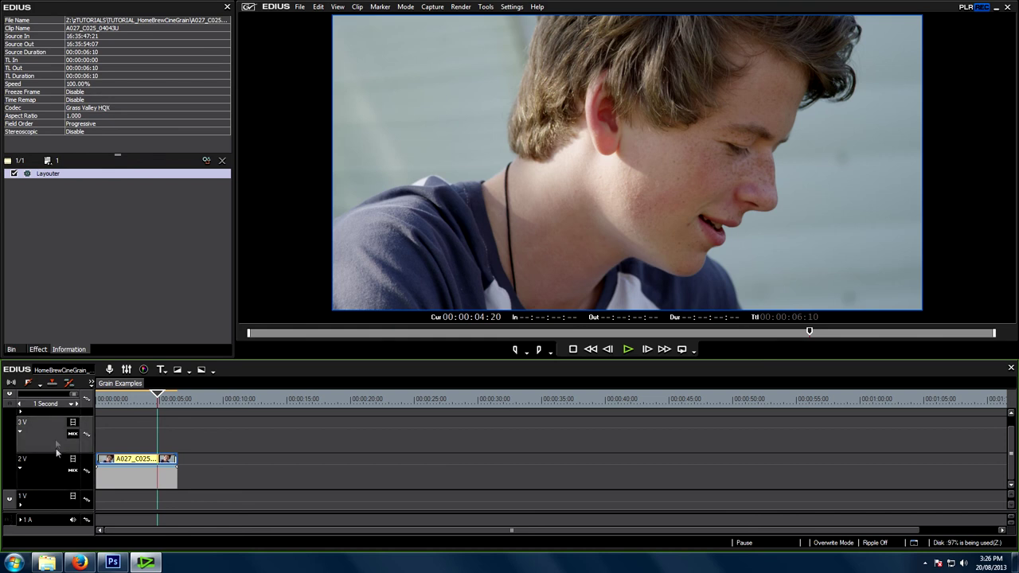
Place MattsHomeBrew_CINEGRAIN on track 3V above the footage and trim its end to match the clip below.
left_click(12, 350)
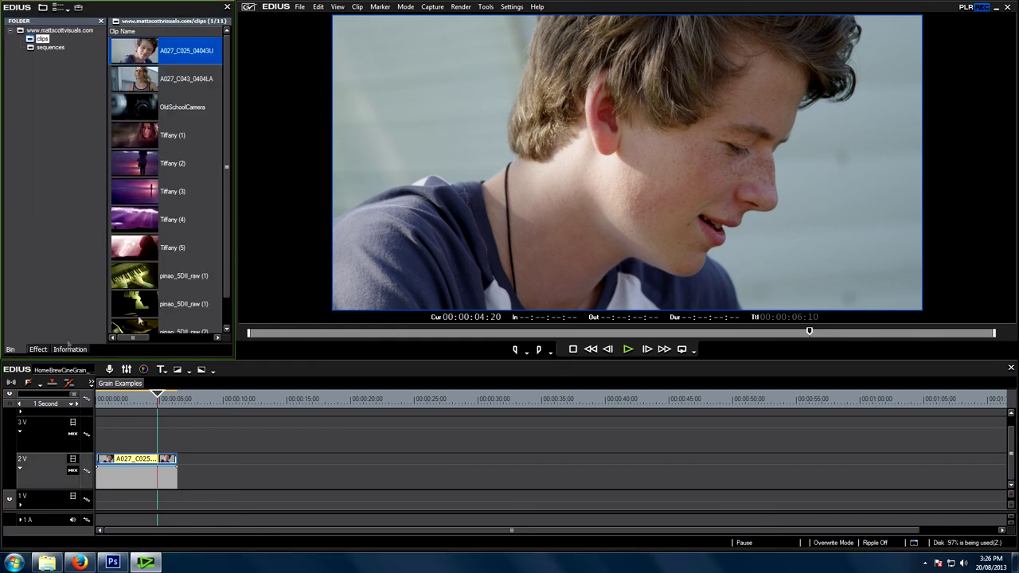
left_click(64, 31)
left_click_drag(134, 50, 136, 447)
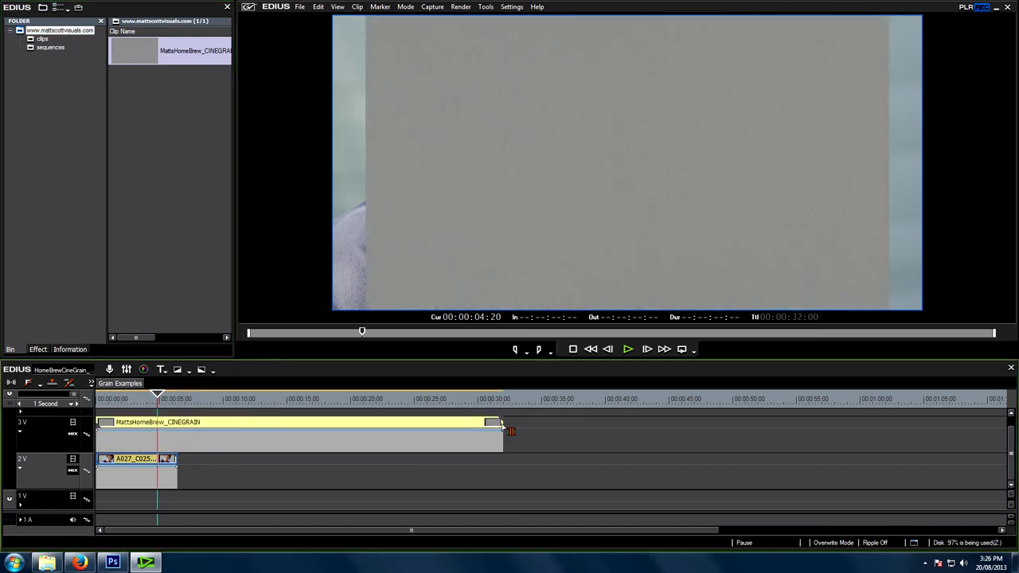
left_click_drag(503, 430, 179, 446)
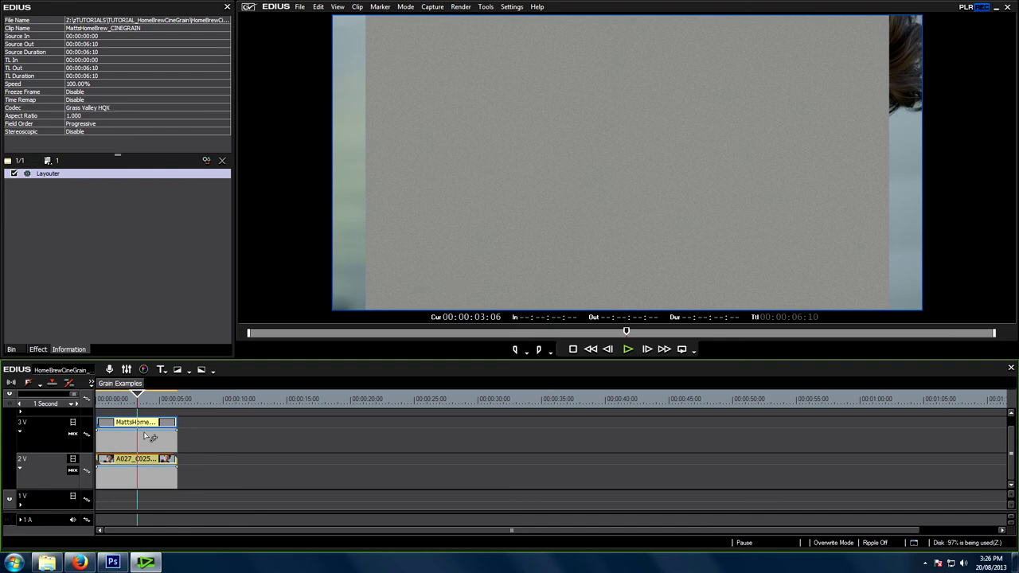
Check the frame size in the project settings and close them without changing anything.
left_click(510, 6)
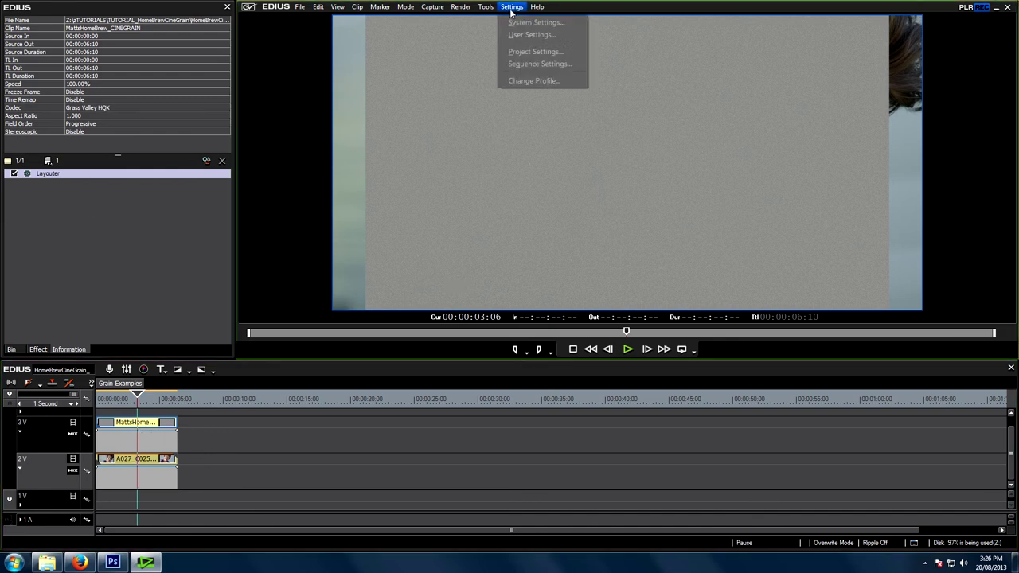
left_click(535, 49)
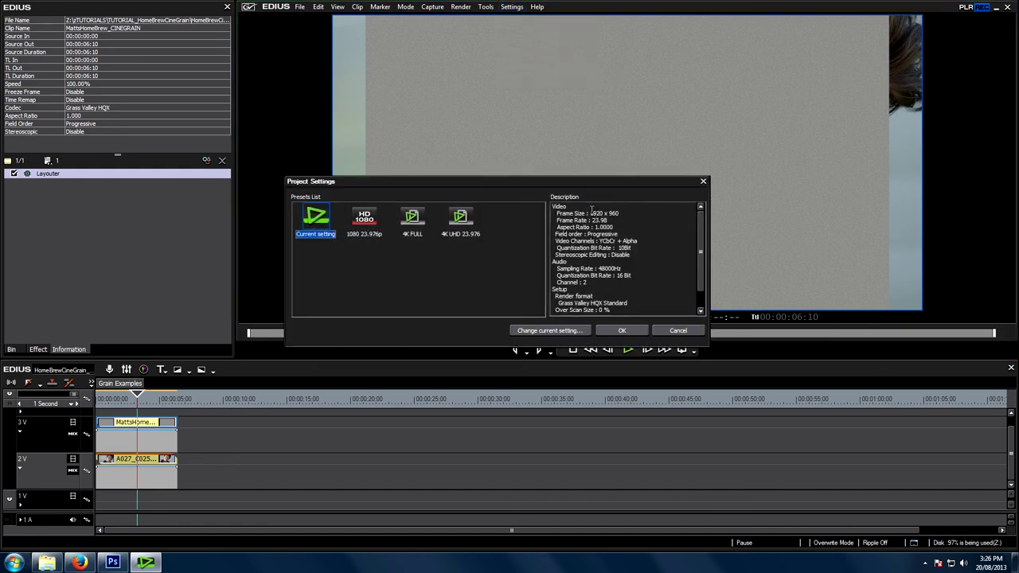
left_click_drag(590, 213, 634, 213)
left_click(680, 331)
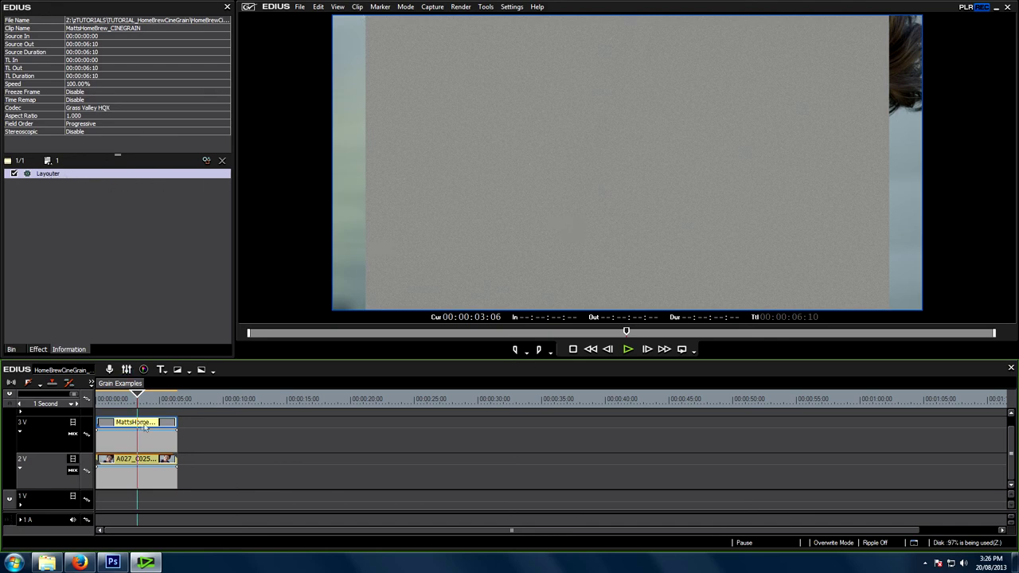
Set the stretch of the MattsHomeBrew_CINEGRAIN clip to 100% in its Layouter settings.
double_click(54, 176)
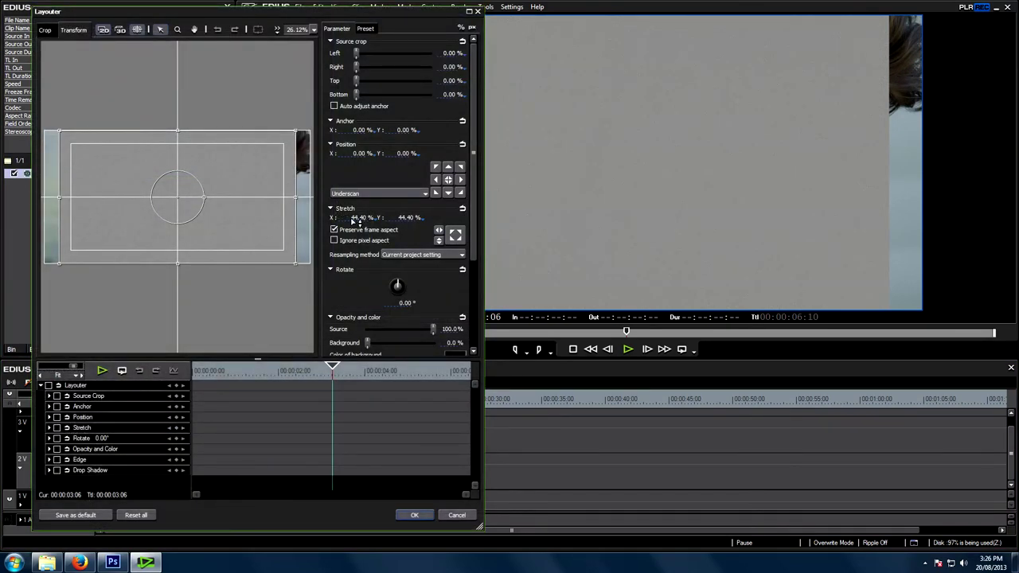
left_click(350, 222)
type("100")
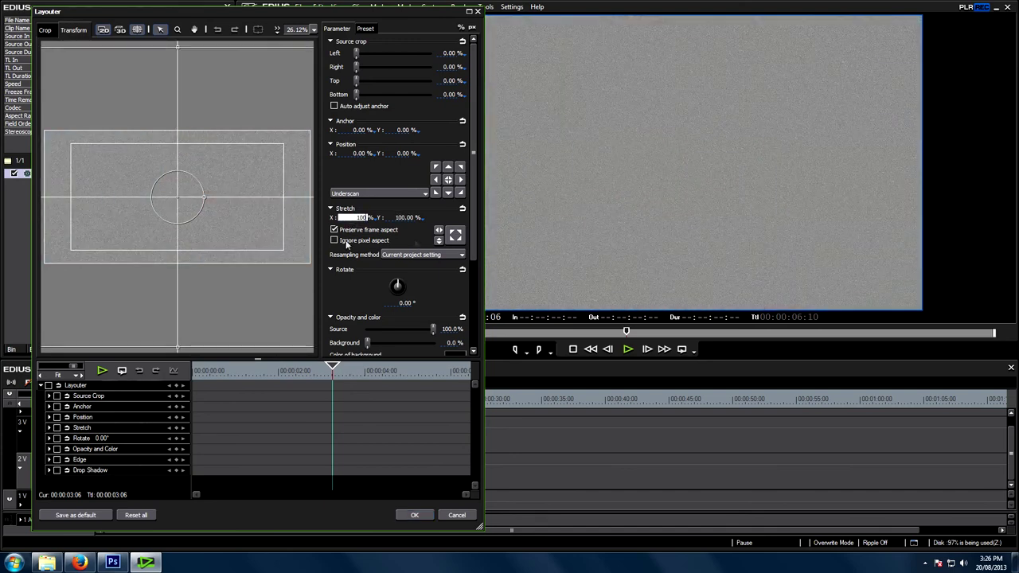
Preview the layout at 10%, move the grain to about X -24%, Y -14.6%, apply the layout and scrub through the clip.
left_click(298, 31)
type("10")
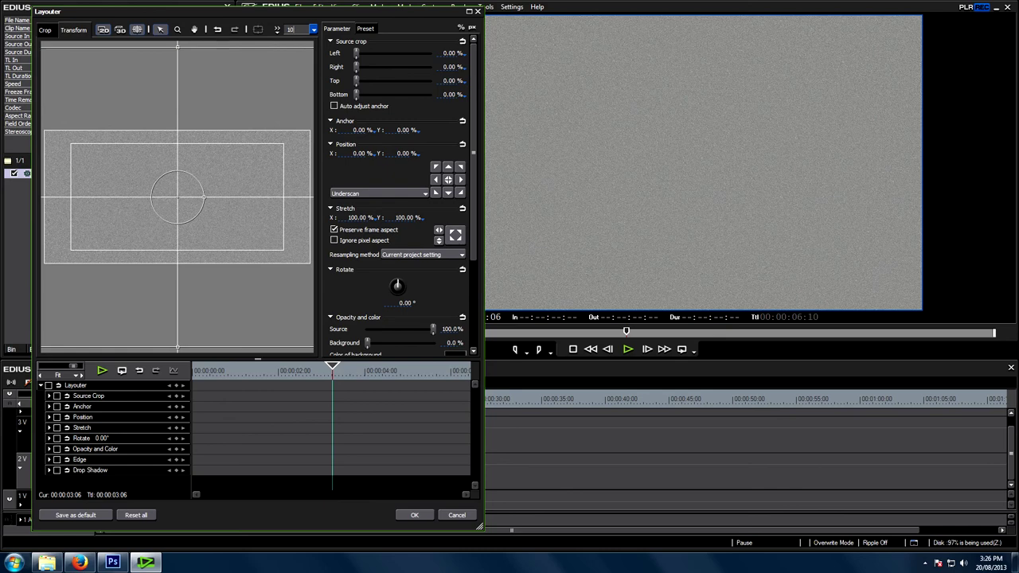
key("Return")
left_click_drag(222, 208, 194, 226)
left_click(414, 516)
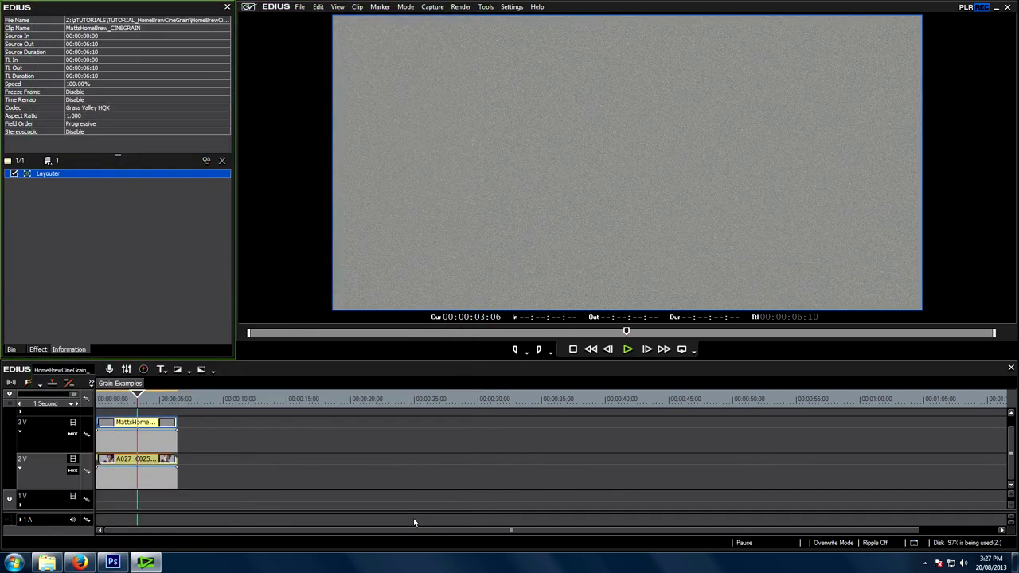
mouse_move(148, 396)
left_mouse_down()
mouse_move(119, 398)
mouse_move(157, 404)
mouse_move(130, 398)
left_mouse_up()
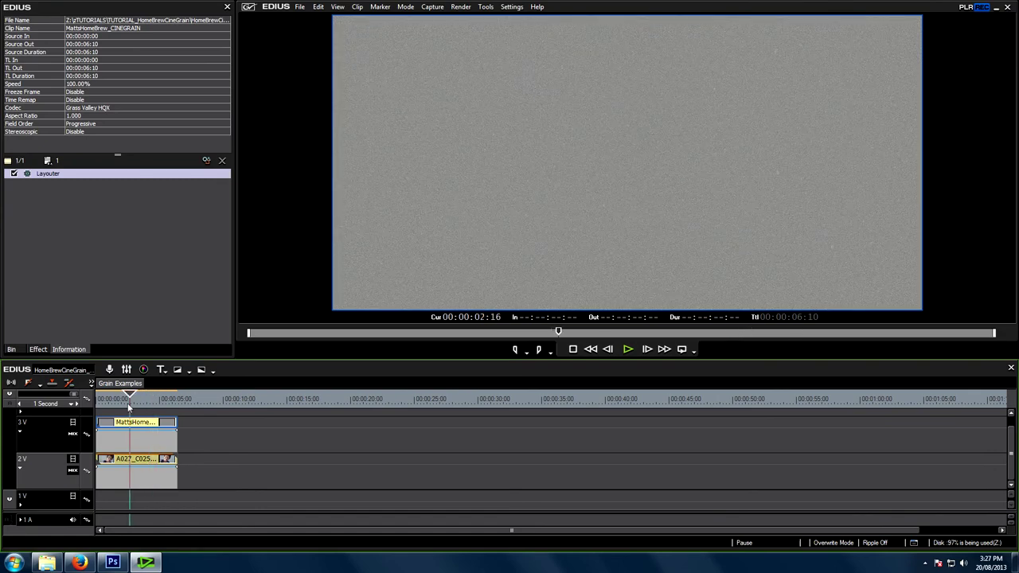
Apply the Overlay blend keyer to the grain clip on track 3V and scrub through the blended footage.
left_click(38, 350)
scroll(224, 265, "down", 1)
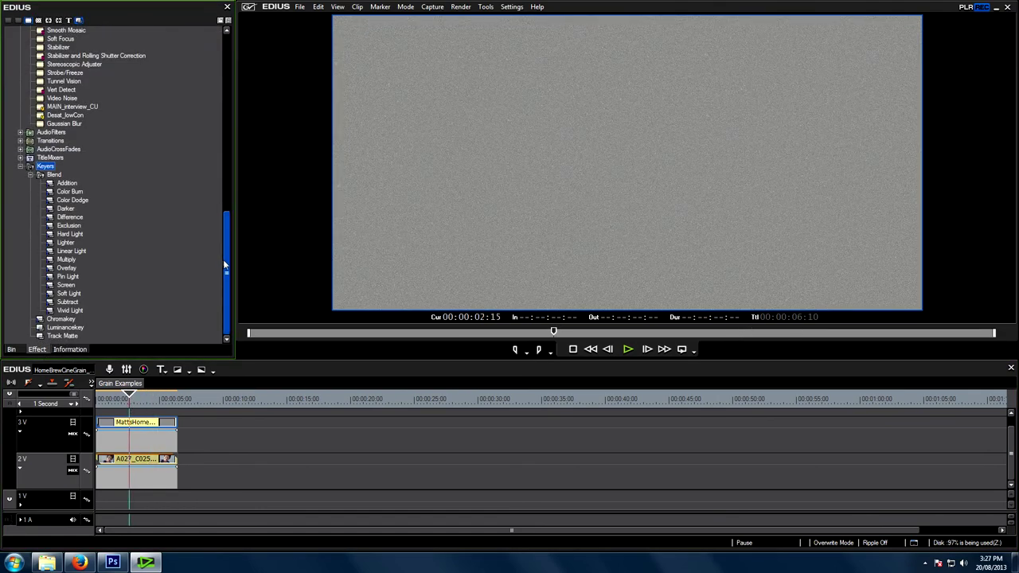
left_click(20, 165)
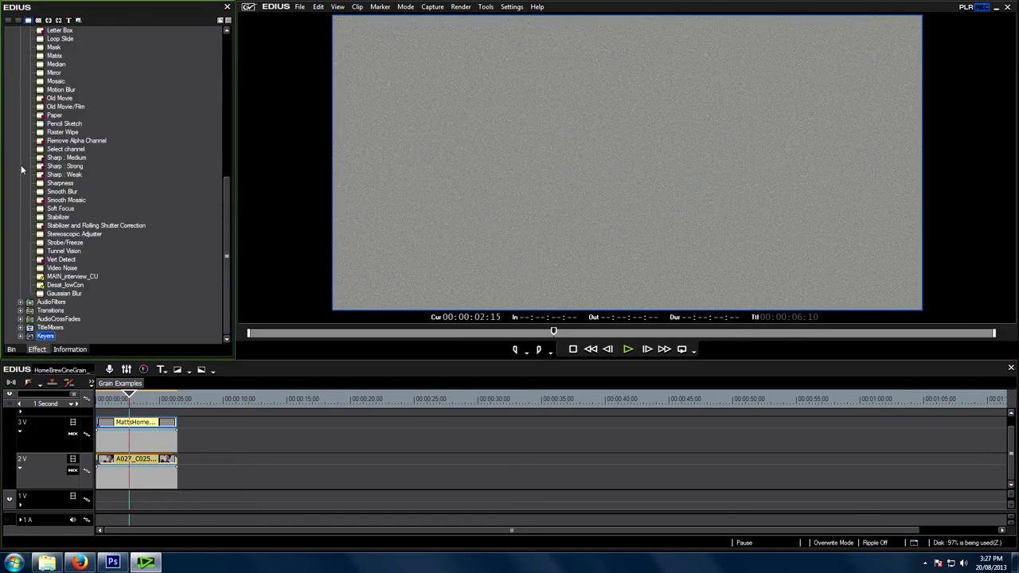
left_click(20, 336)
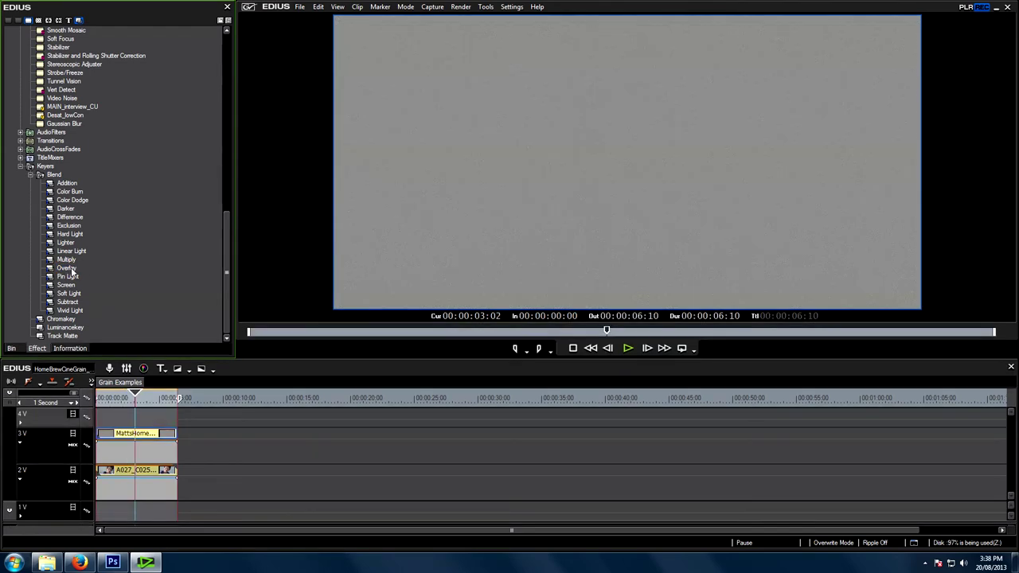
left_click_drag(64, 272, 146, 457)
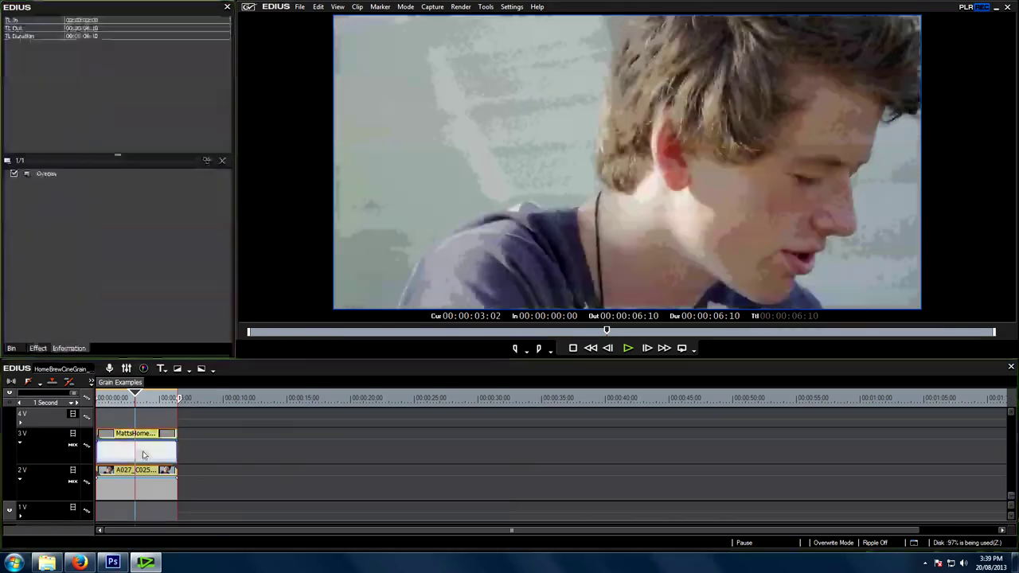
mouse_move(135, 397)
left_mouse_down()
mouse_move(126, 399)
mouse_move(146, 404)
left_mouse_up()
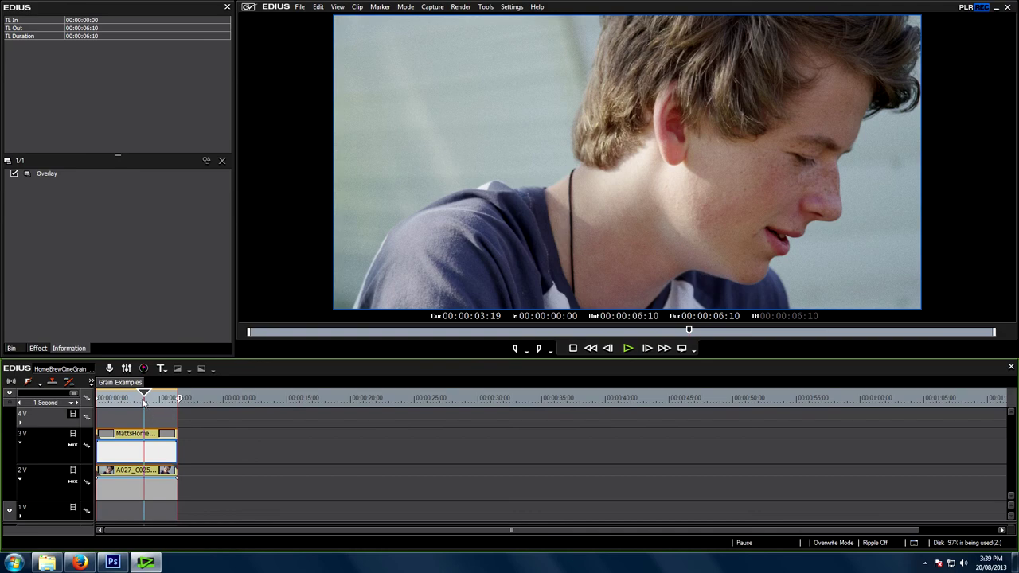
Switch to Firefox and look through the MTS Films tutorials page for the EDIUS transparency and colour grading tutorials.
left_click(86, 565)
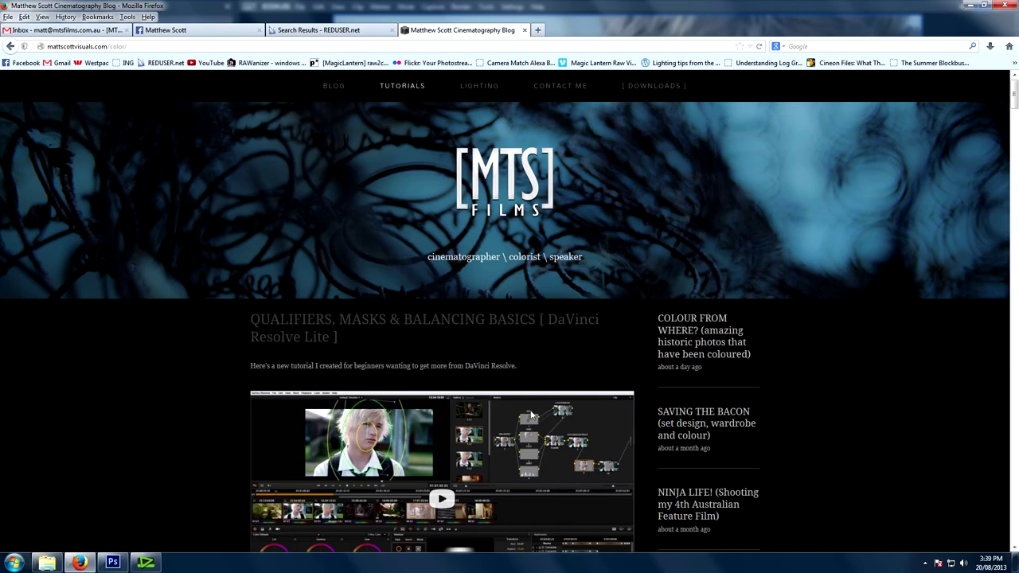
scroll(528, 407, "down", 3)
scroll(533, 396, "up", 3)
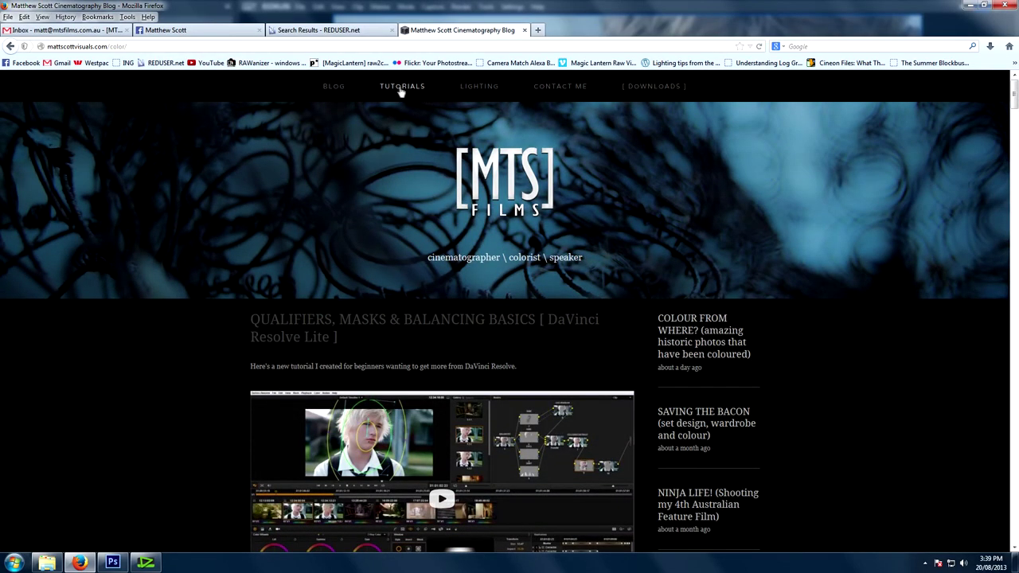
scroll(449, 404, "down", 10)
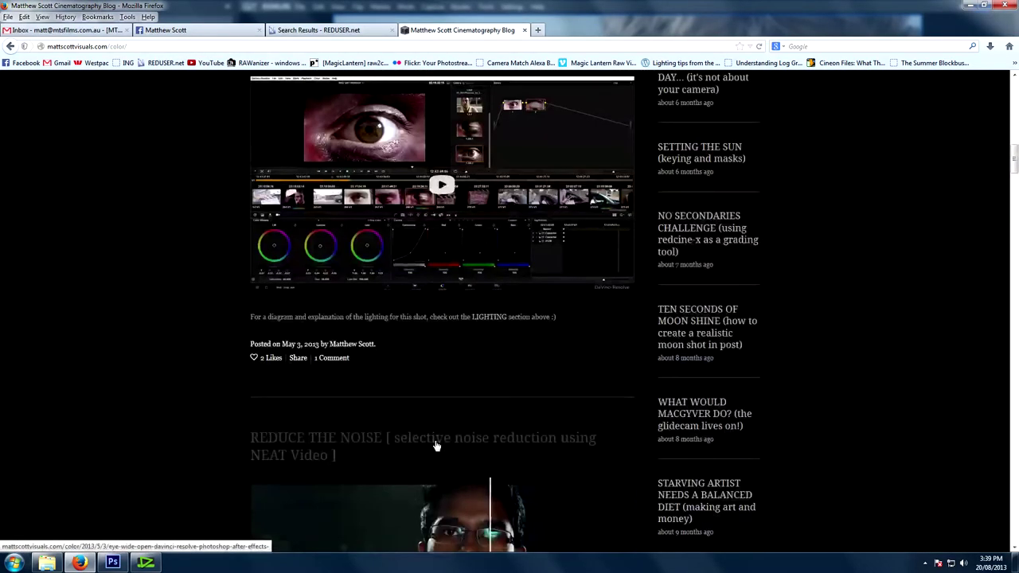
scroll(436, 444, "down", 15)
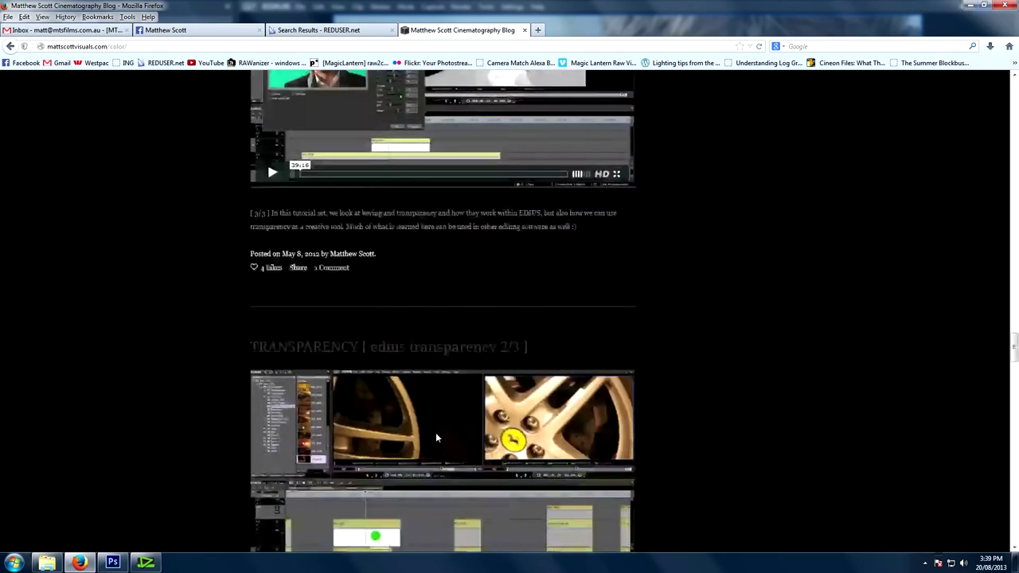
scroll(437, 438, "down", 15)
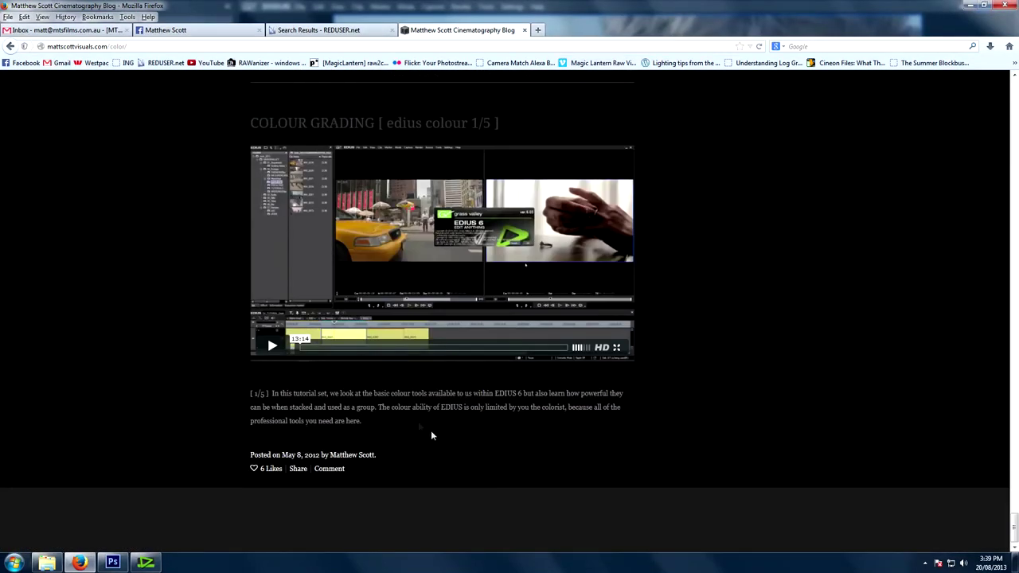
scroll(422, 438, "up", 2)
scroll(449, 385, "down", 3)
scroll(433, 343, "up", 6)
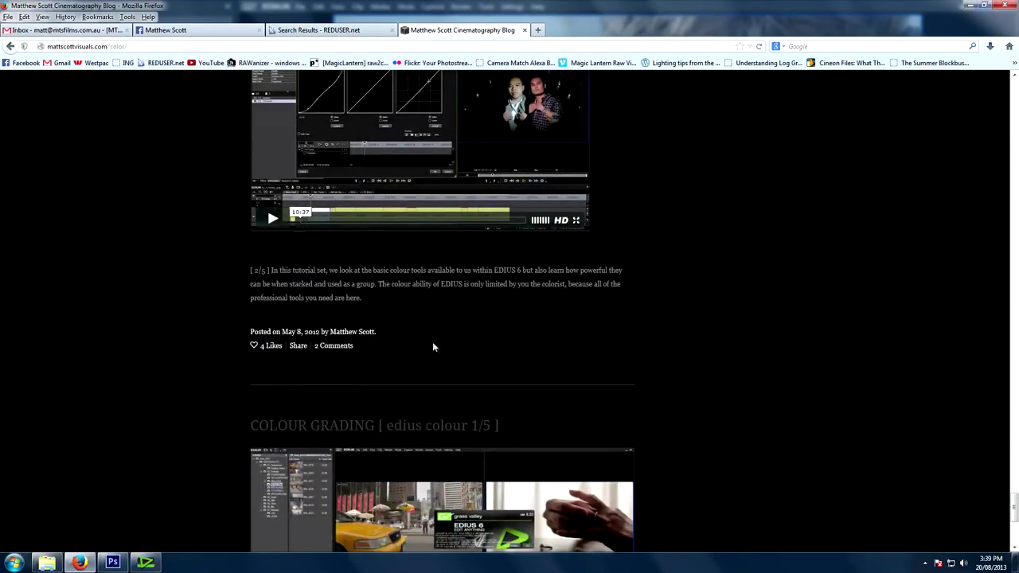
scroll(433, 347, "up", 7)
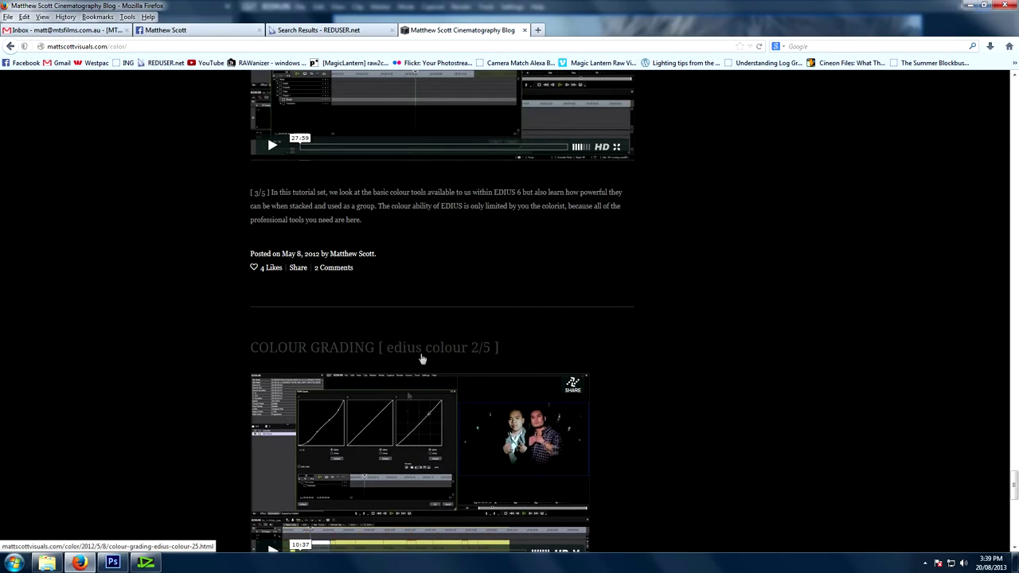
scroll(437, 374, "up", 11)
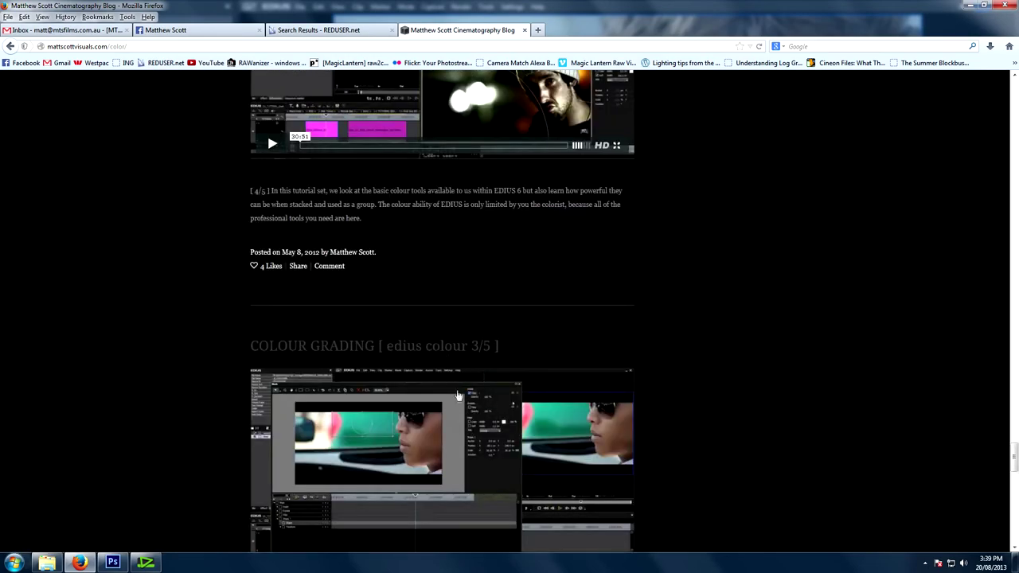
scroll(457, 396, "up", 20)
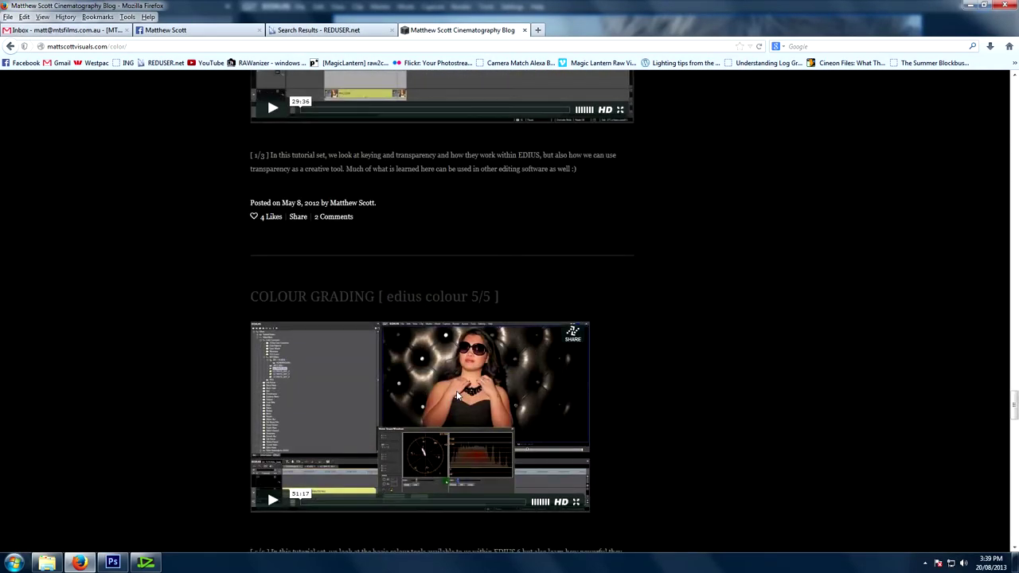
scroll(446, 382, "up", 7)
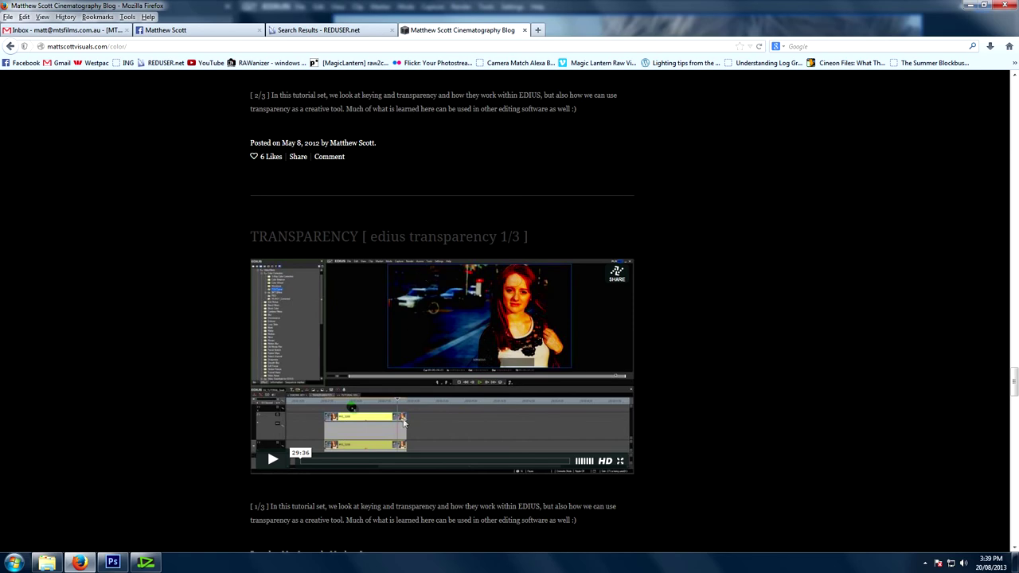
scroll(473, 385, "up", 8)
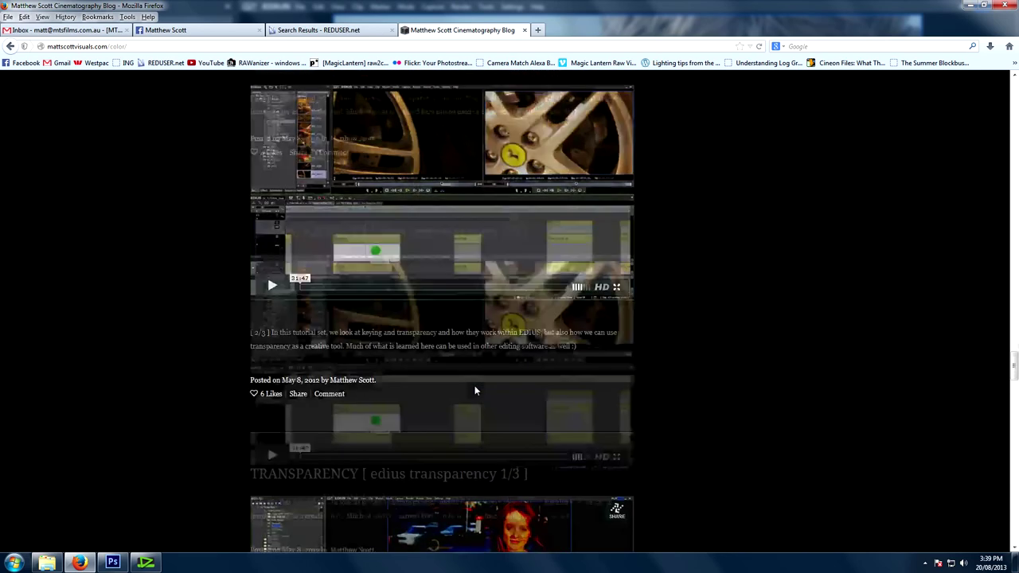
scroll(471, 400, "up", 5)
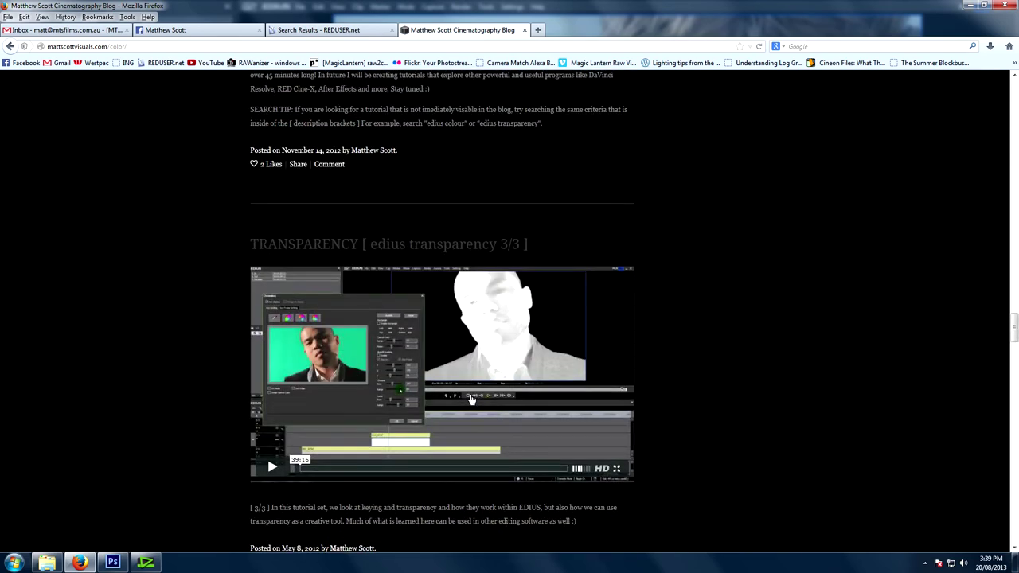
scroll(470, 398, "up", 5)
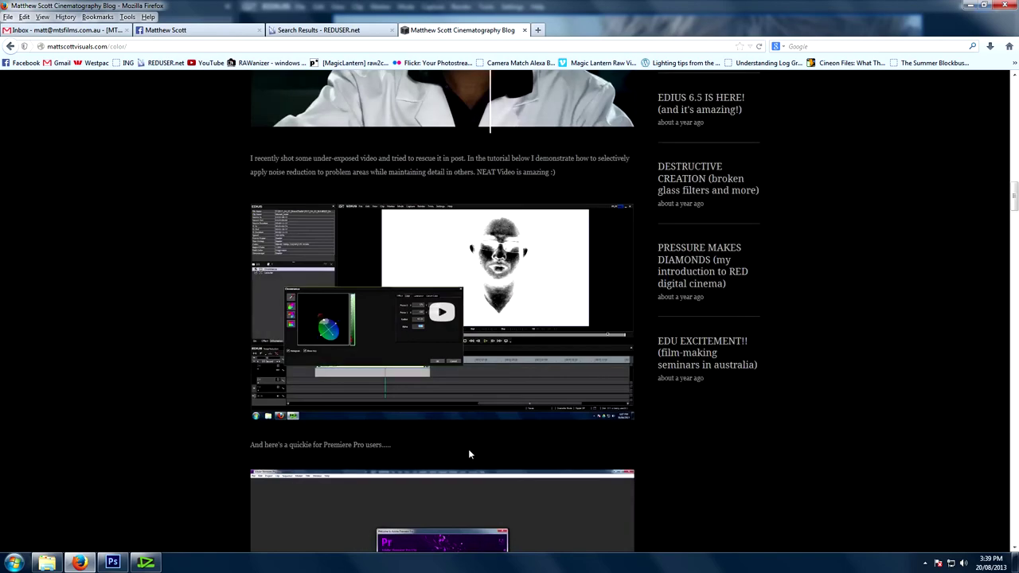
scroll(472, 434, "up", 10)
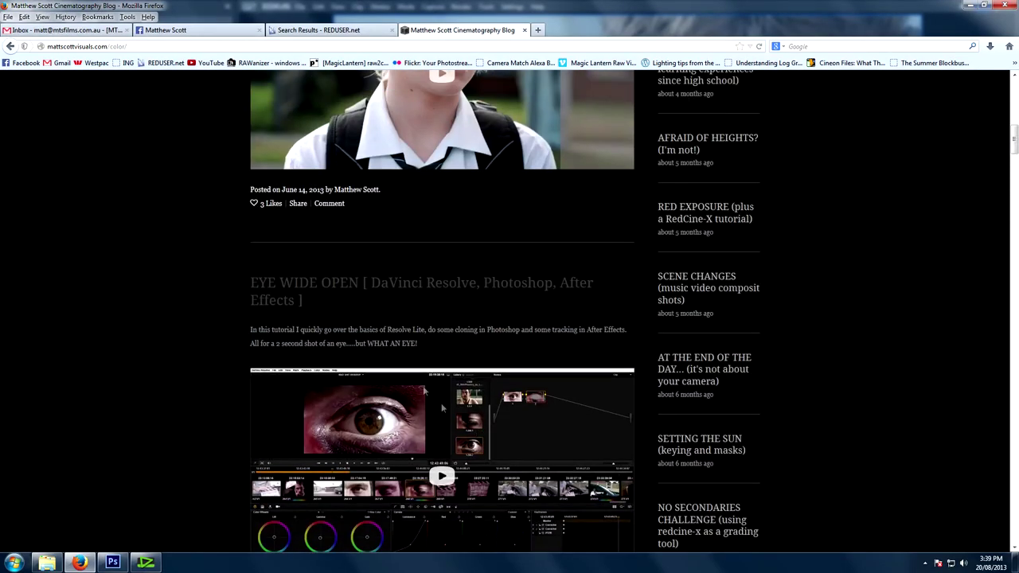
scroll(448, 393, "up", 10)
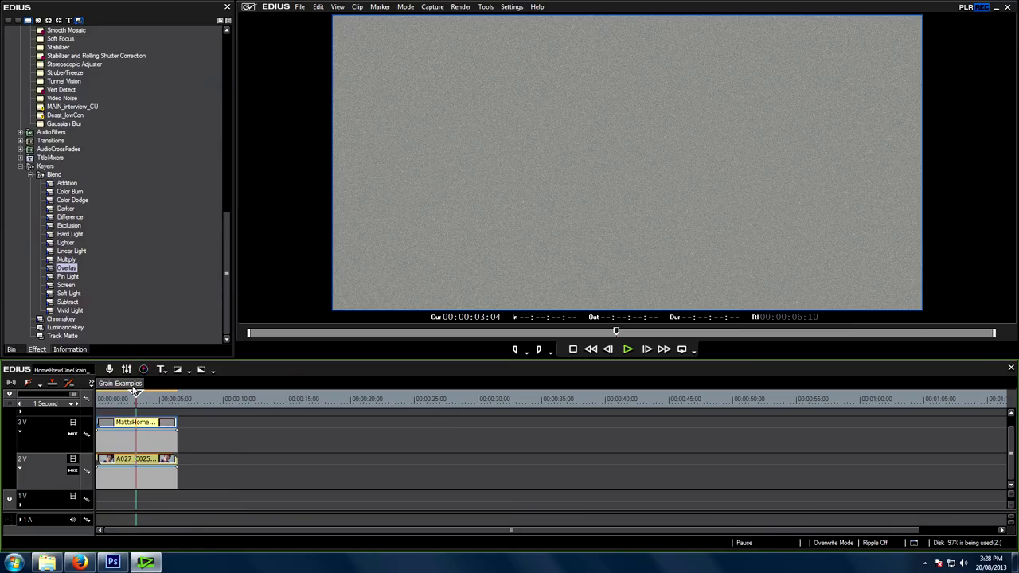
Return to EDIUS, blend the track 3V grain clip over the footage with the Overlay keyer, and scrub to about 00:00:05:14.
left_click(134, 390)
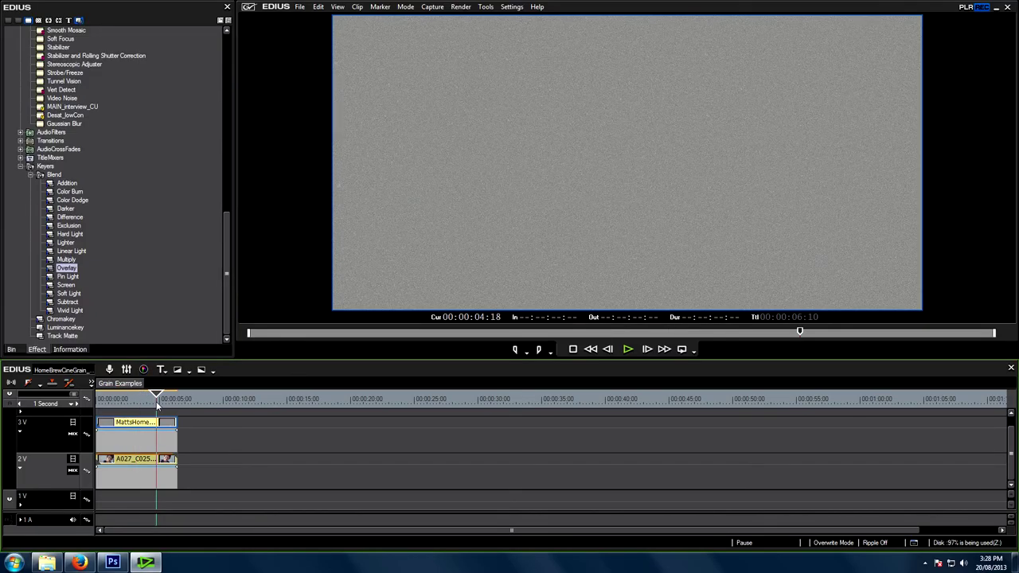
left_click(132, 461)
left_click(141, 424)
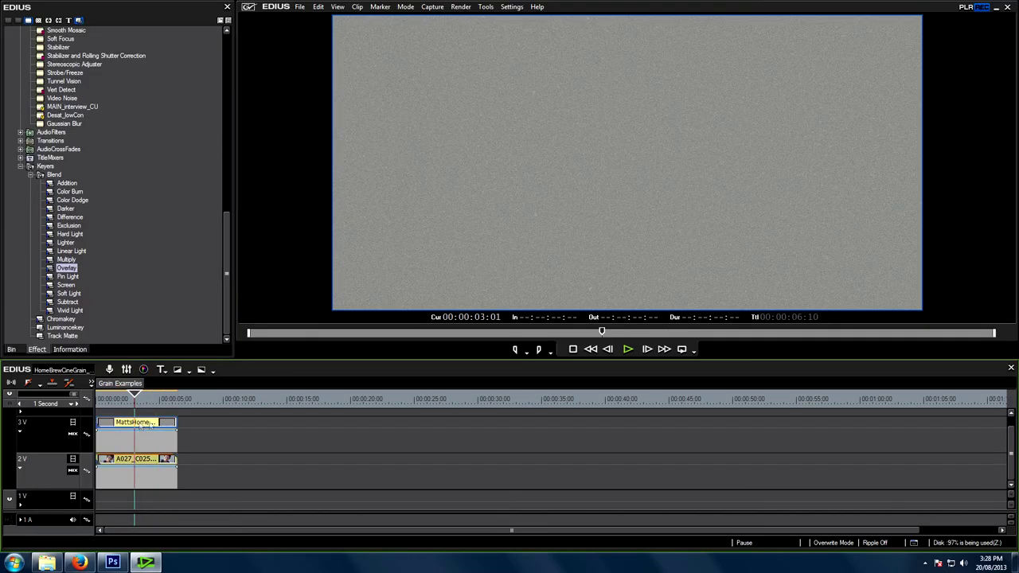
left_click_drag(66, 271, 139, 451)
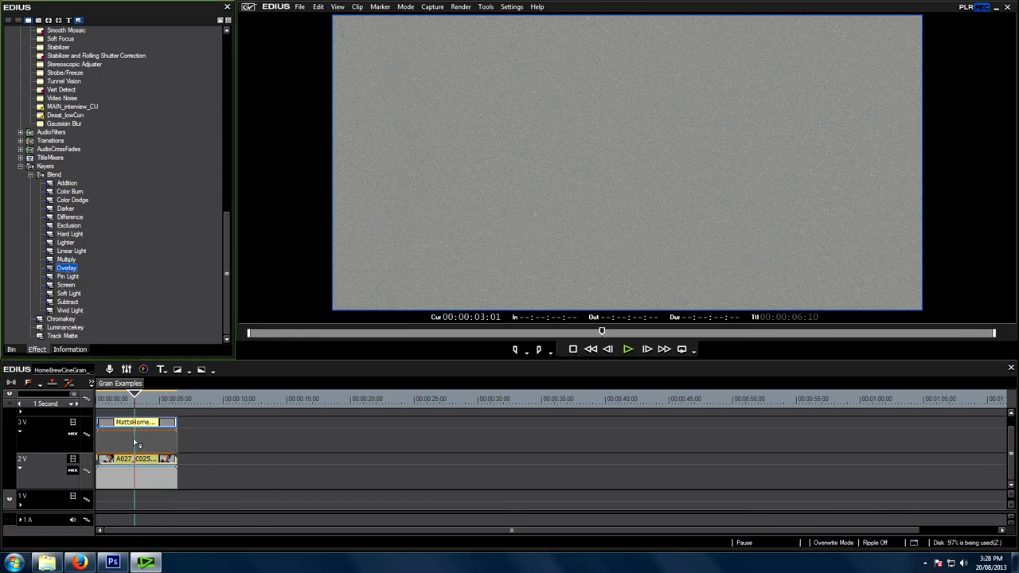
left_click_drag(135, 442, 137, 444)
mouse_move(152, 403)
left_mouse_down()
mouse_move(133, 407)
mouse_move(145, 406)
left_mouse_up()
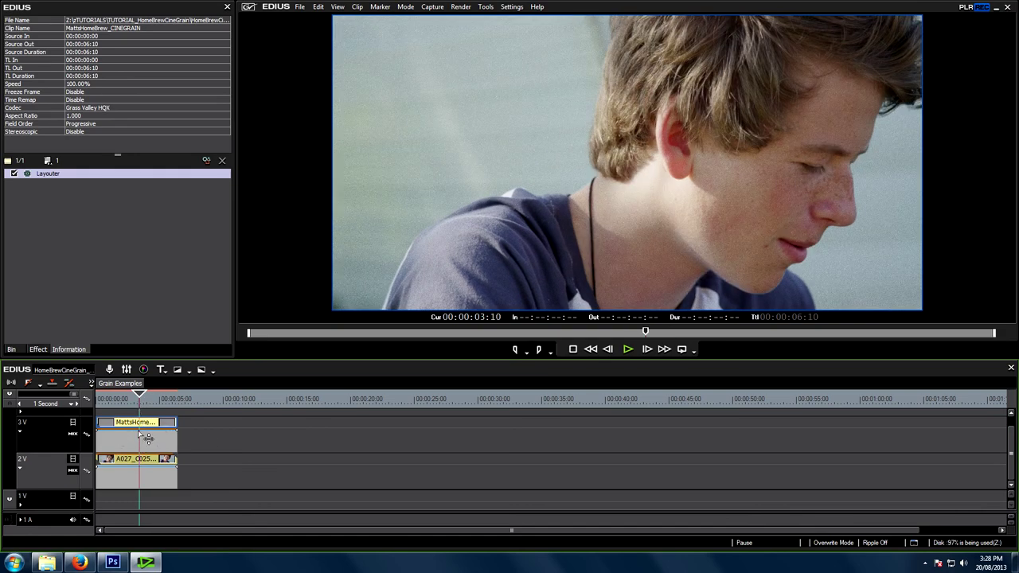
left_click_drag(139, 434, 166, 404)
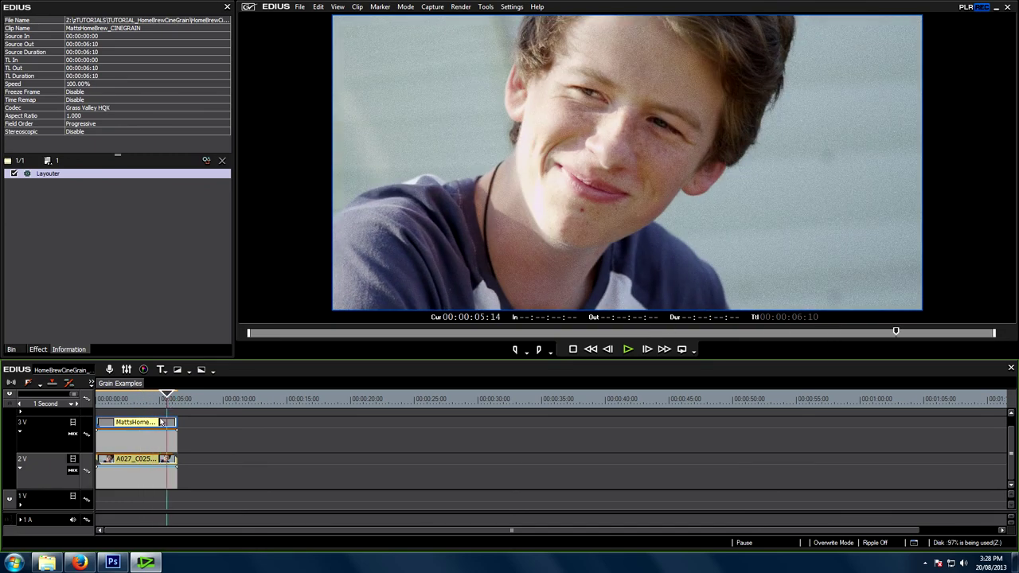
Reopen the layout of the grain clip on track 3V and move the grain to about X -20.3%, Y 2.1%.
left_click(37, 350)
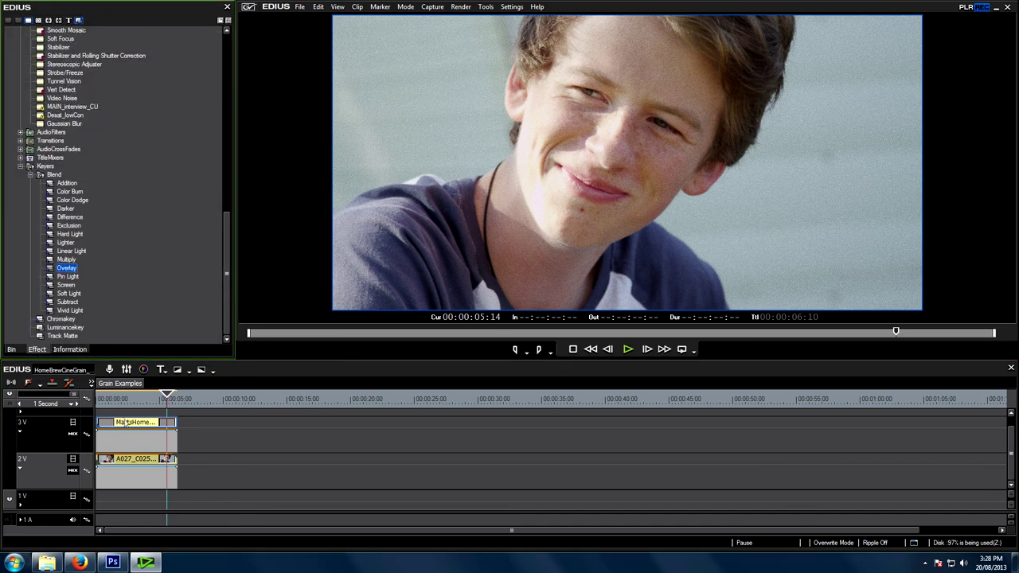
left_click(69, 349)
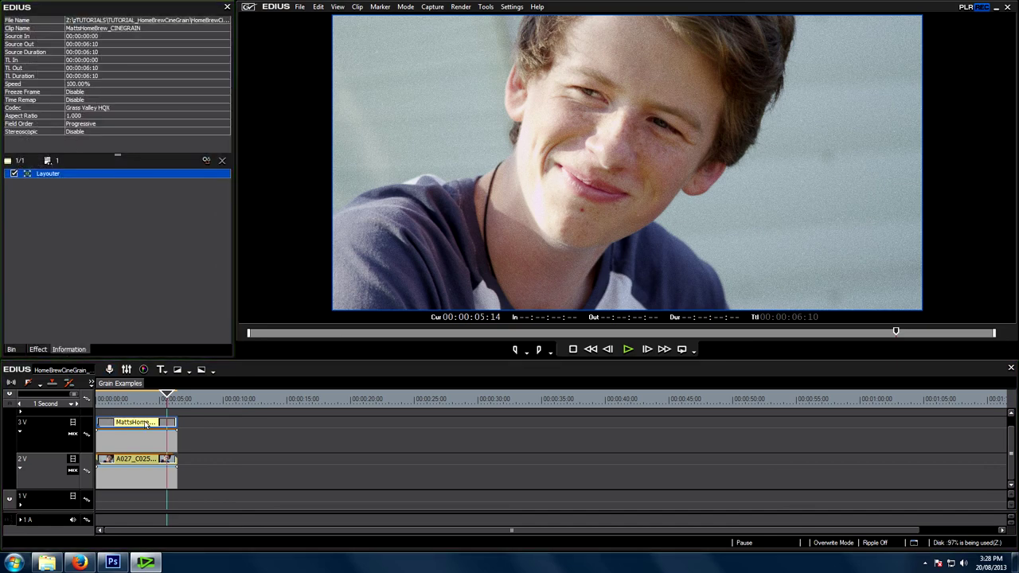
left_click(145, 425)
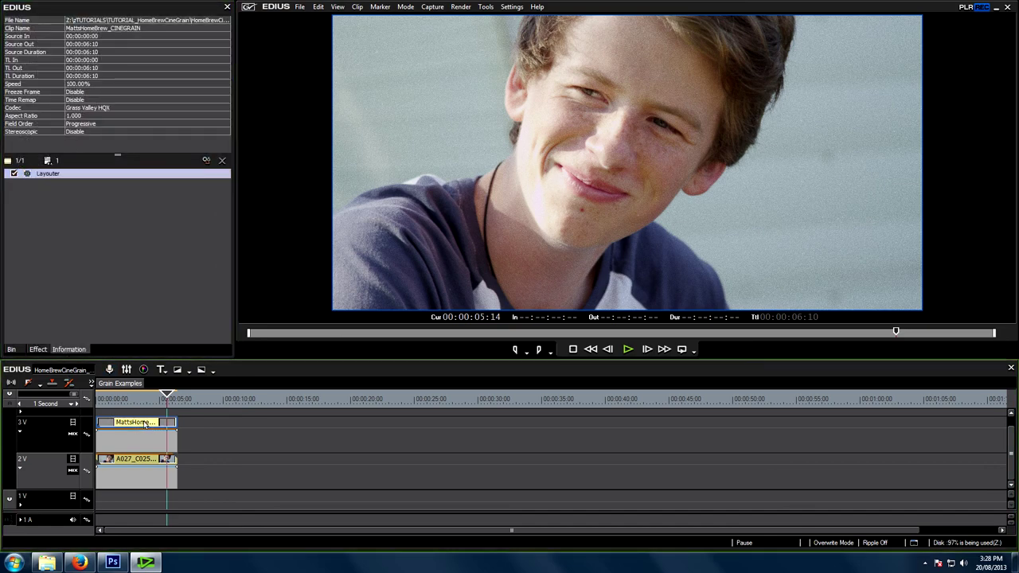
double_click(31, 177)
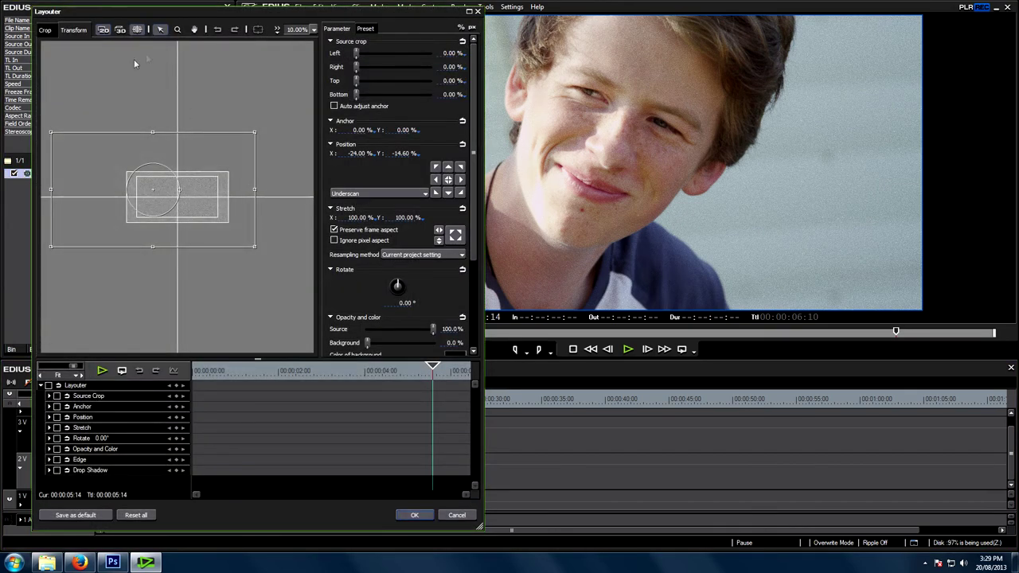
mouse_move(101, 168)
left_mouse_down()
mouse_move(128, 172)
mouse_move(115, 181)
left_mouse_up()
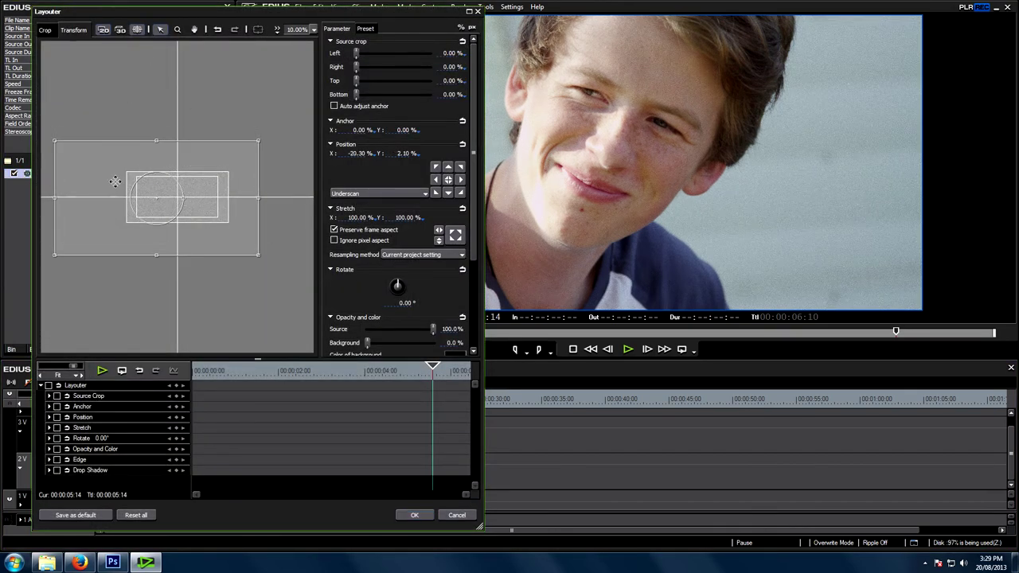
Crop about 60.2% off the grain's left side and apply the layout.
left_click(47, 31)
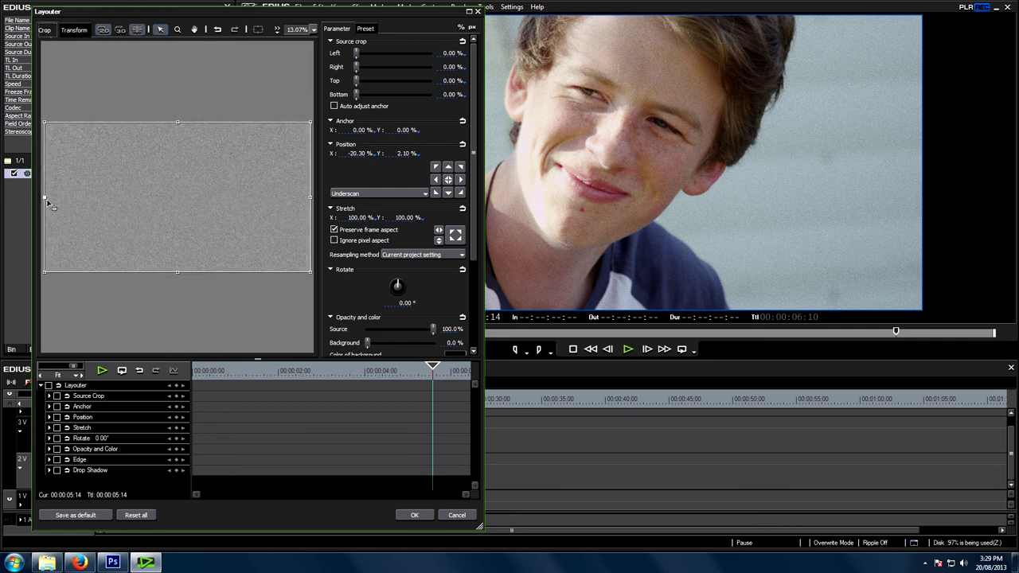
left_click_drag(49, 206, 209, 204)
left_click(412, 515)
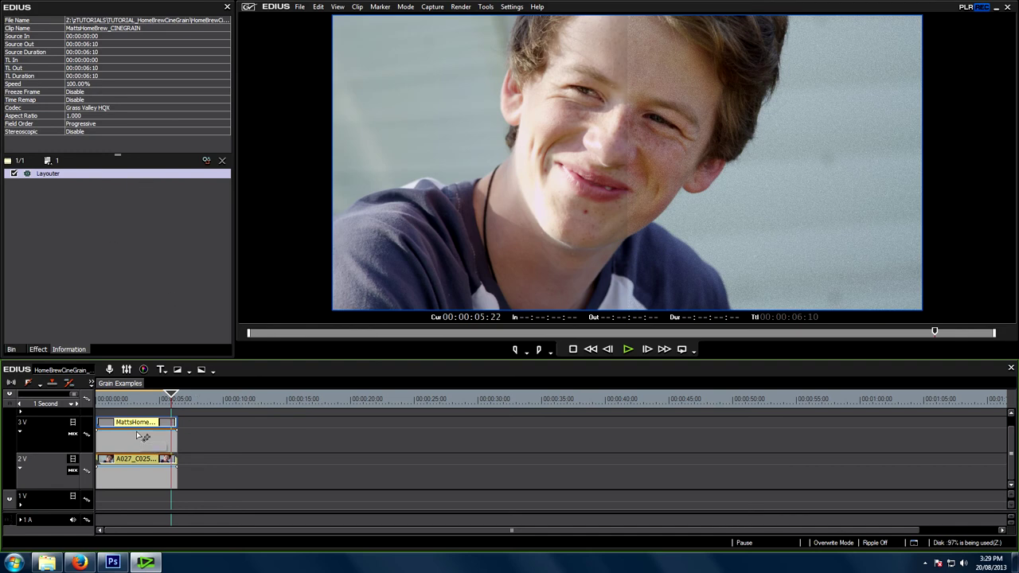
Lower the whole transparency rubber band of the track 3V grain clip to 65%.
left_click(75, 438)
left_click(75, 436)
left_click_drag(140, 436, 138, 442)
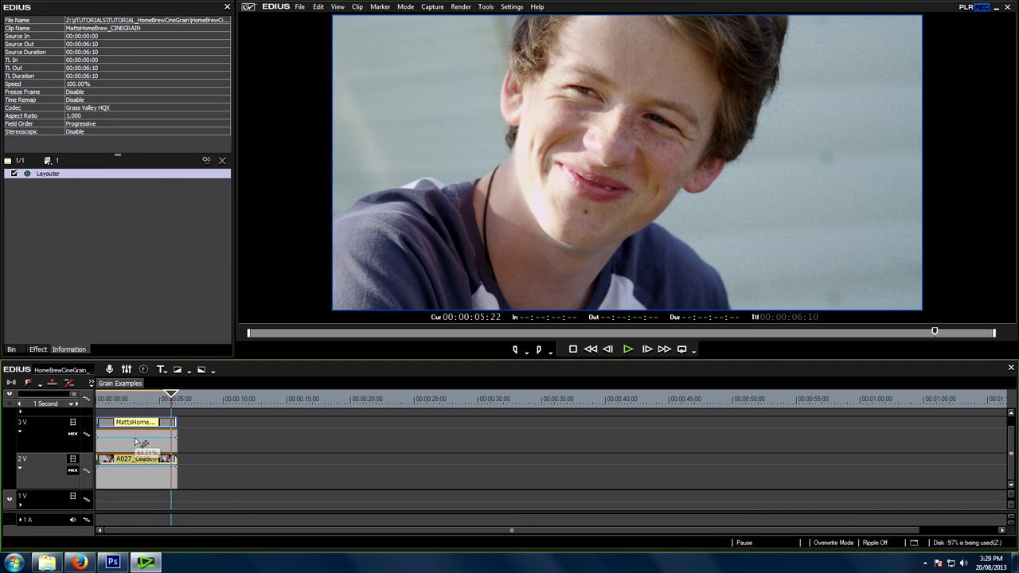
right_click(135, 438)
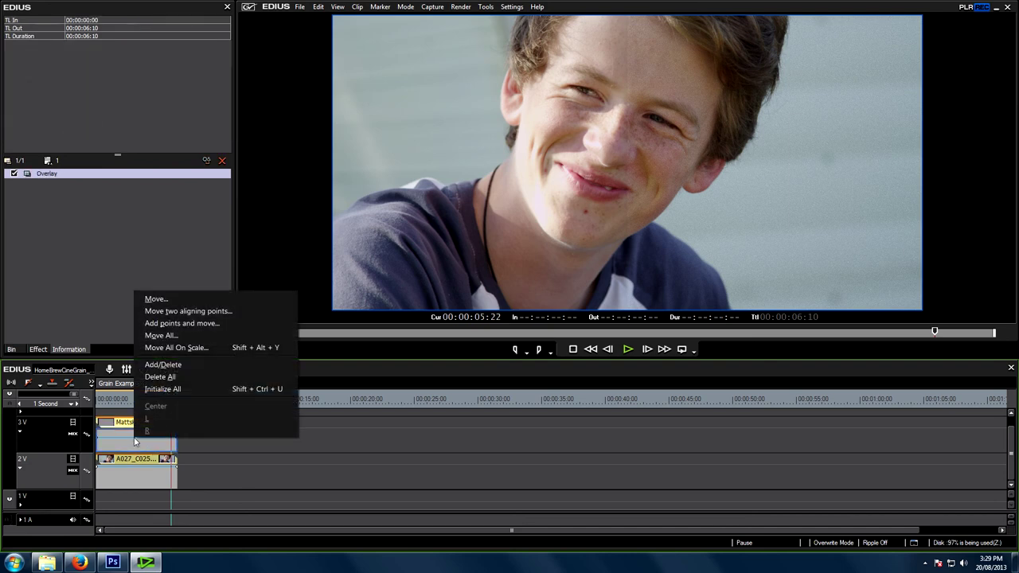
left_click(182, 336)
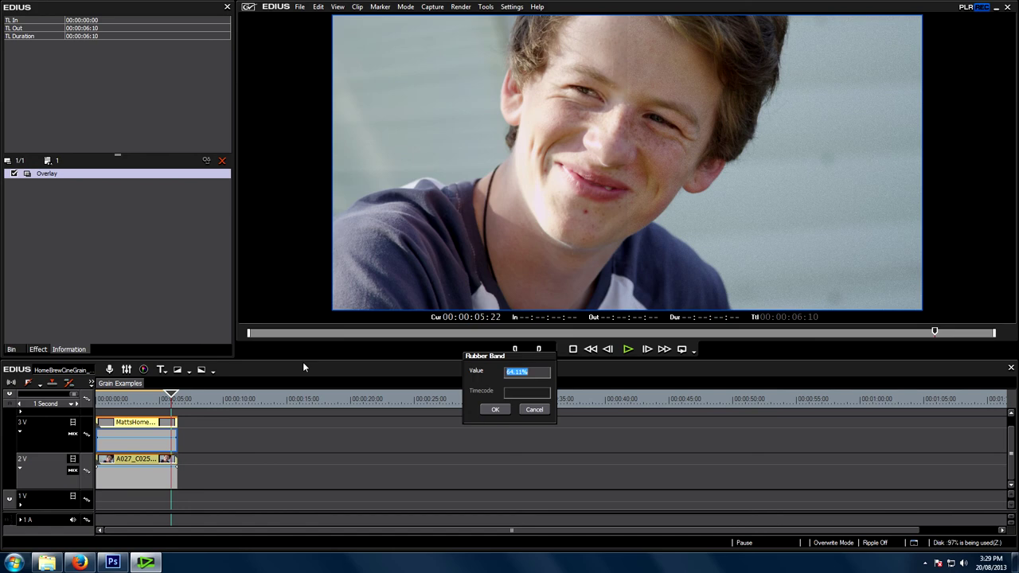
type("65")
key("Return")
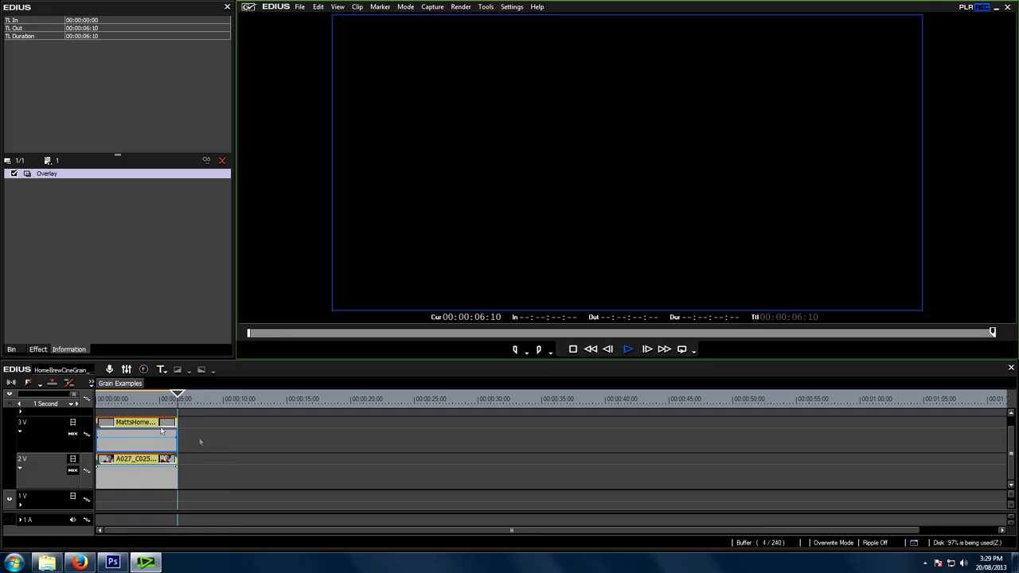
Play the blended footage from the start, select the grain clip and scrub to about 00:00:03:23.
key("Home")
key("space")
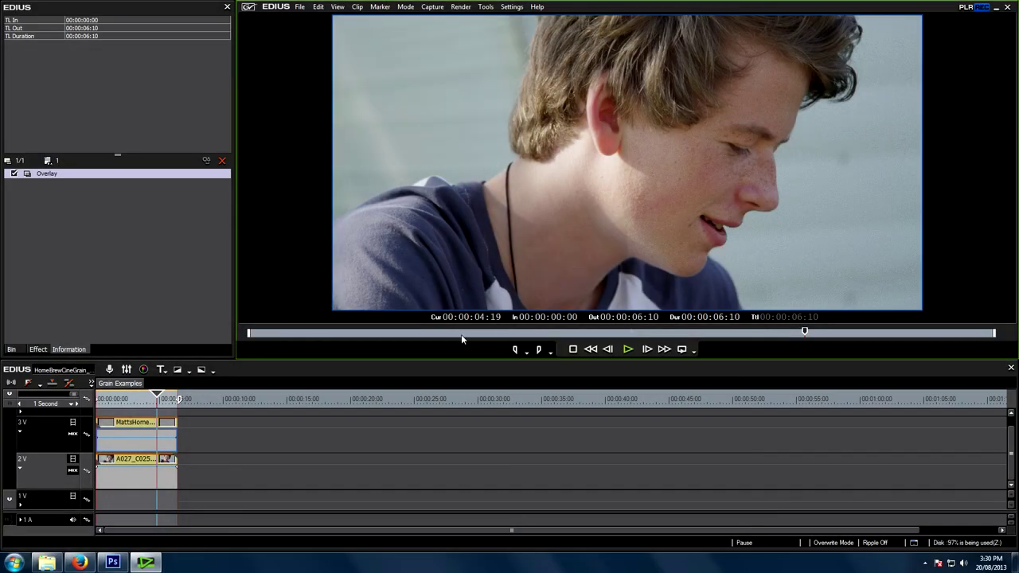
mouse_move(168, 406)
left_mouse_down()
mouse_move(120, 403)
mouse_move(160, 405)
left_mouse_up()
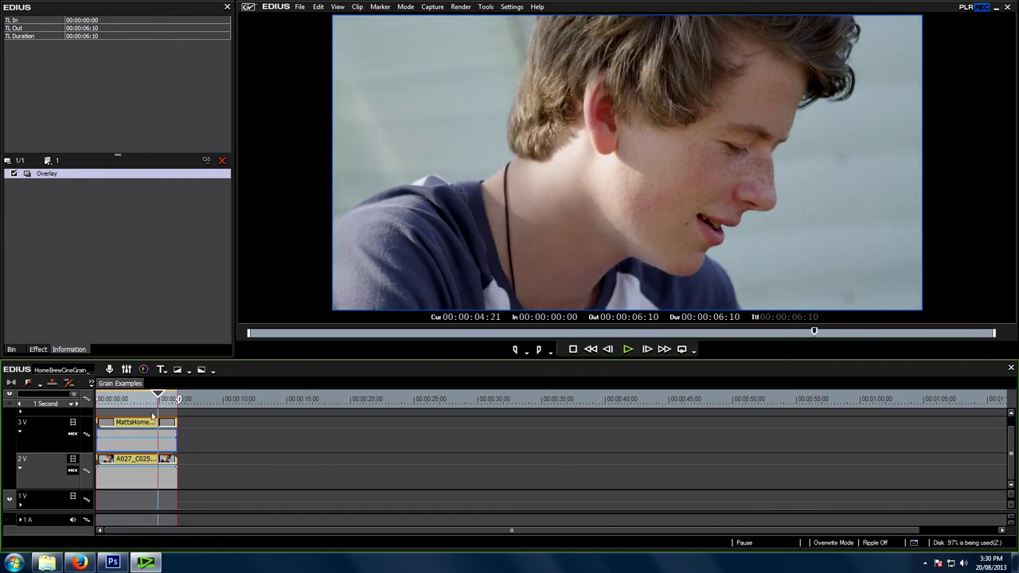
left_click(141, 427)
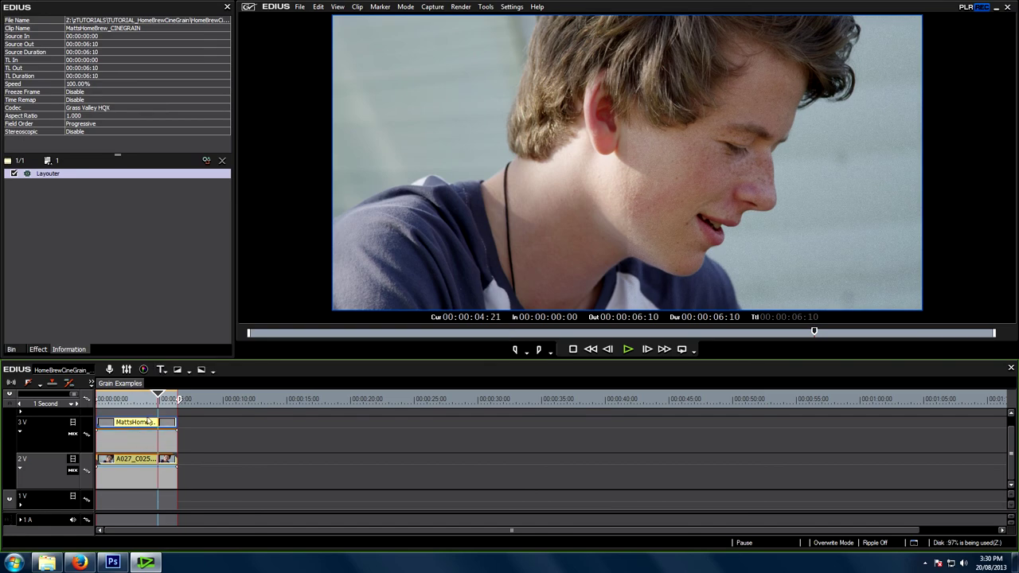
left_click_drag(150, 401, 147, 403)
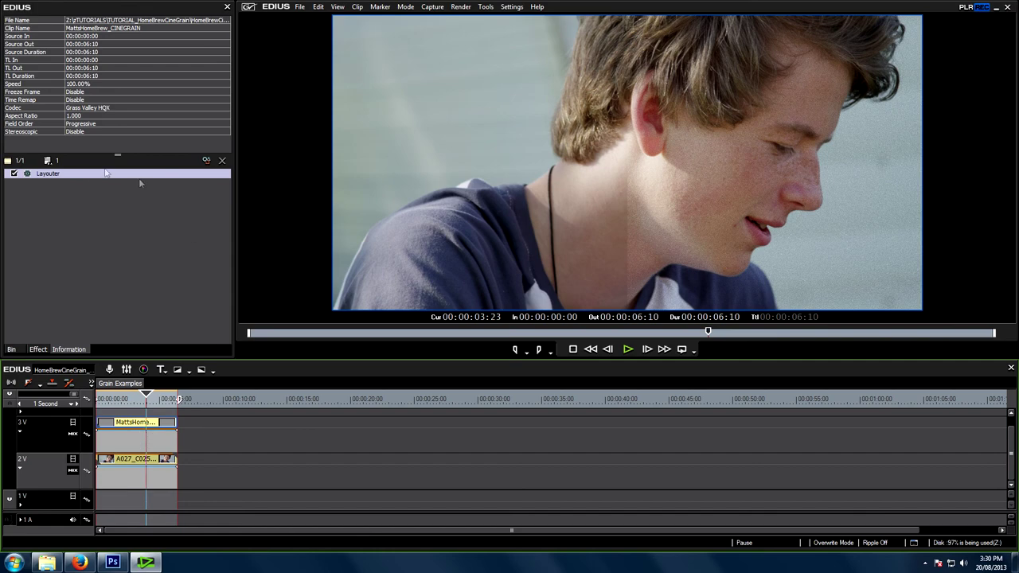
Reopen the grain clip's layout, set its stretch to 50%, and restore the left source crop to 0%.
double_click(49, 174)
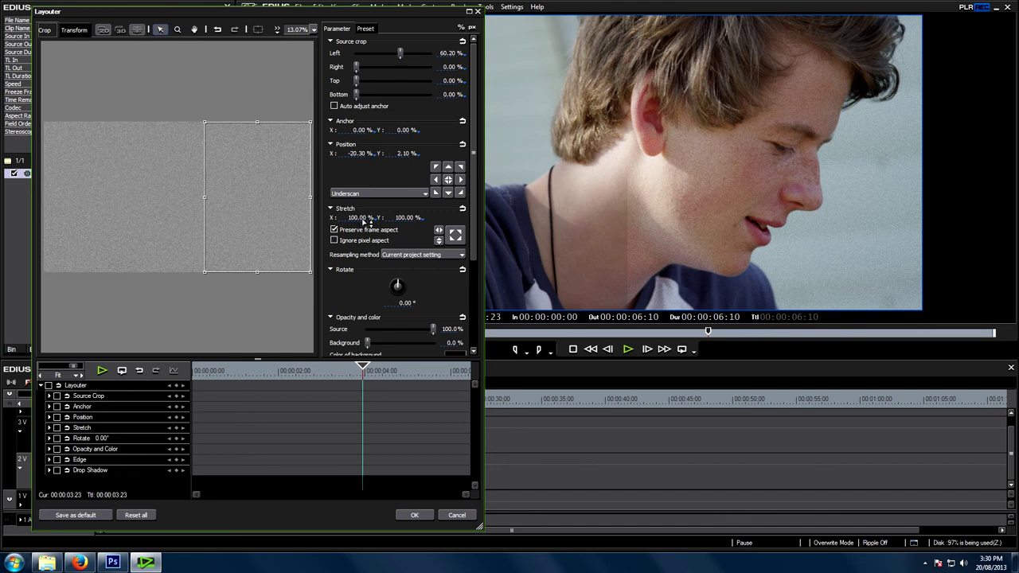
left_click(75, 32)
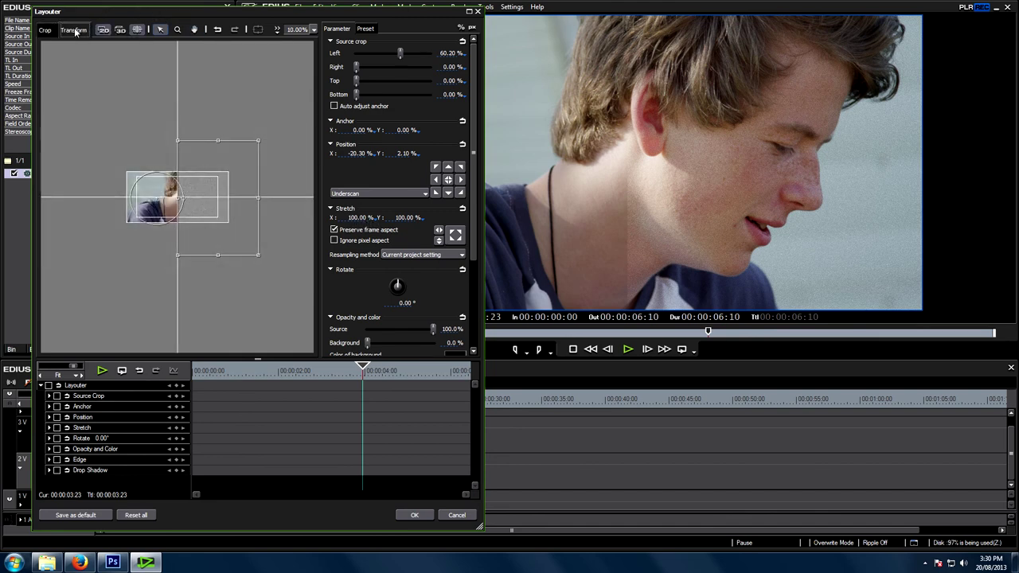
left_click(356, 219)
type("50")
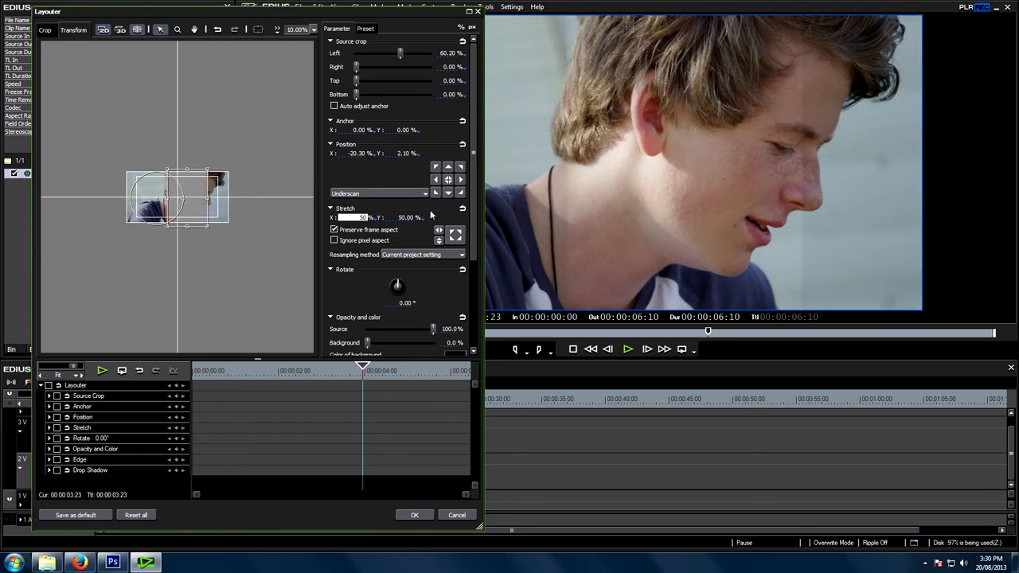
left_click(45, 31)
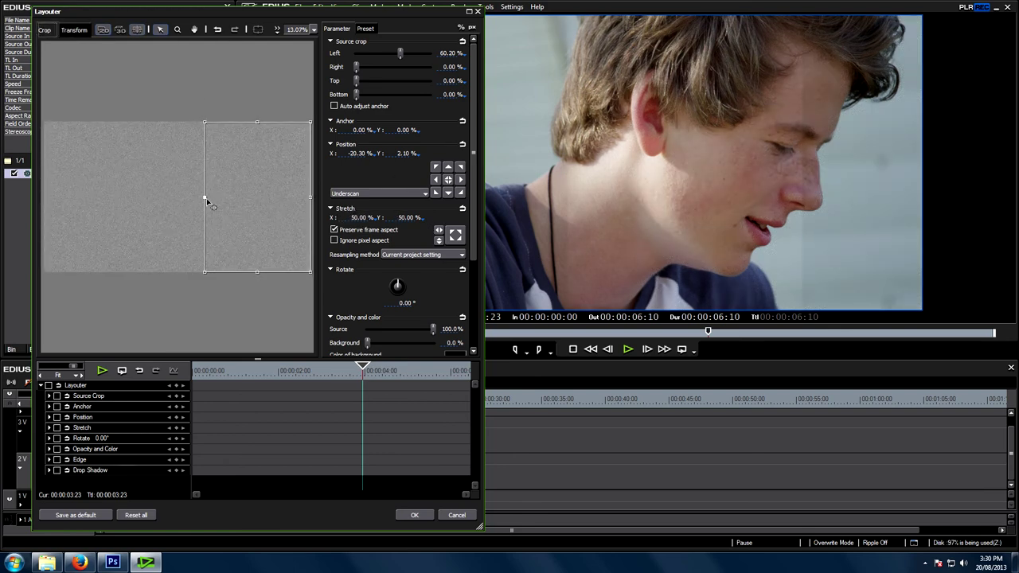
left_click_drag(204, 199, 45, 199)
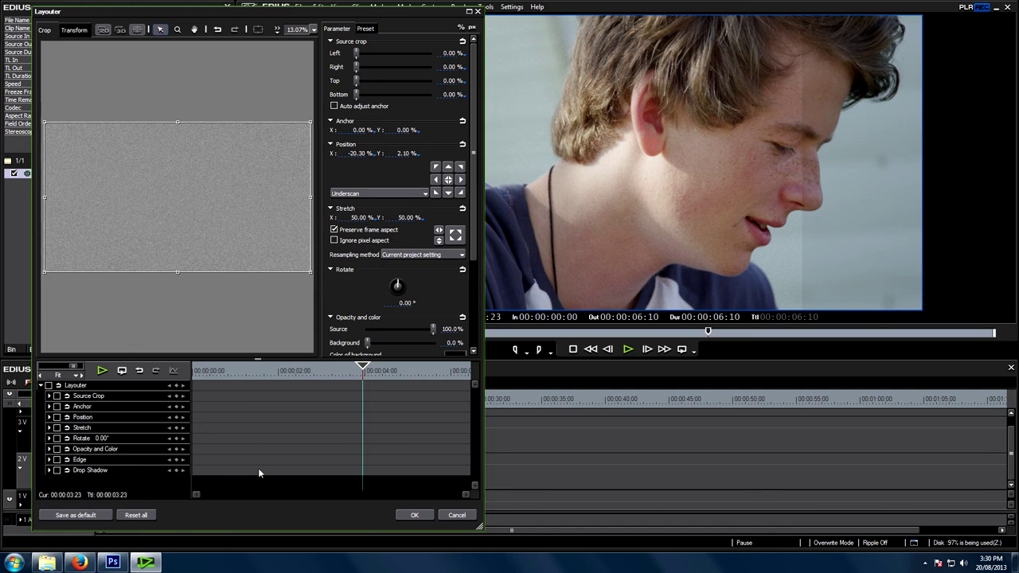
Move the grain to about X 1%, Y 1%, choose the Fit Width preset and apply the layout.
left_click(84, 31)
left_click_drag(159, 194, 206, 196)
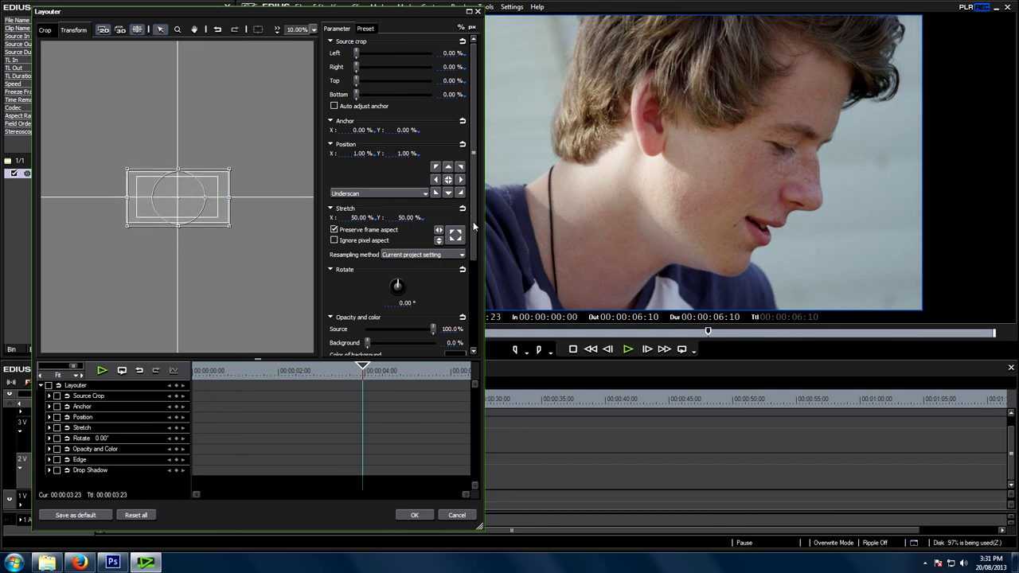
left_click(368, 29)
left_click(343, 76)
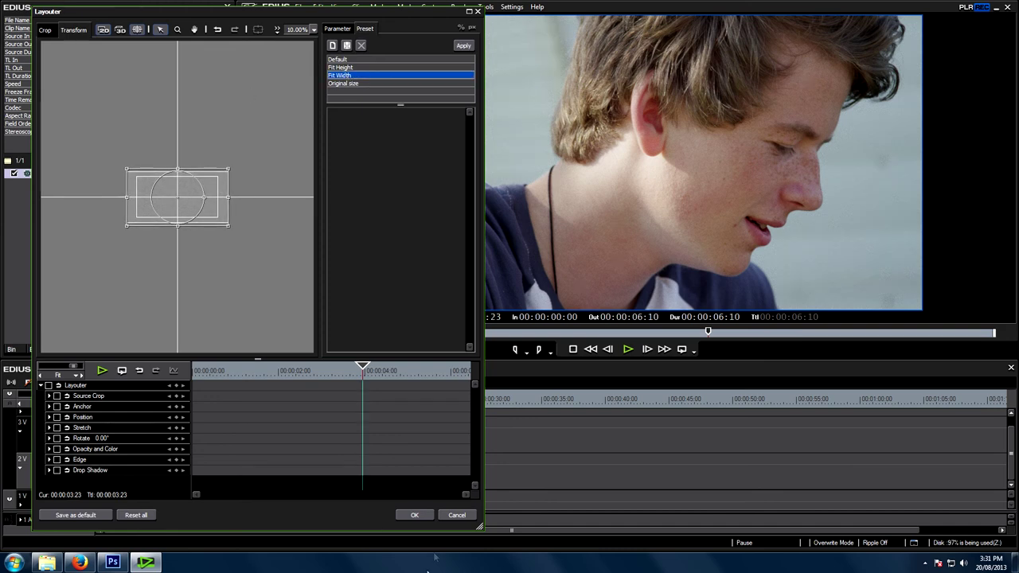
left_click(414, 516)
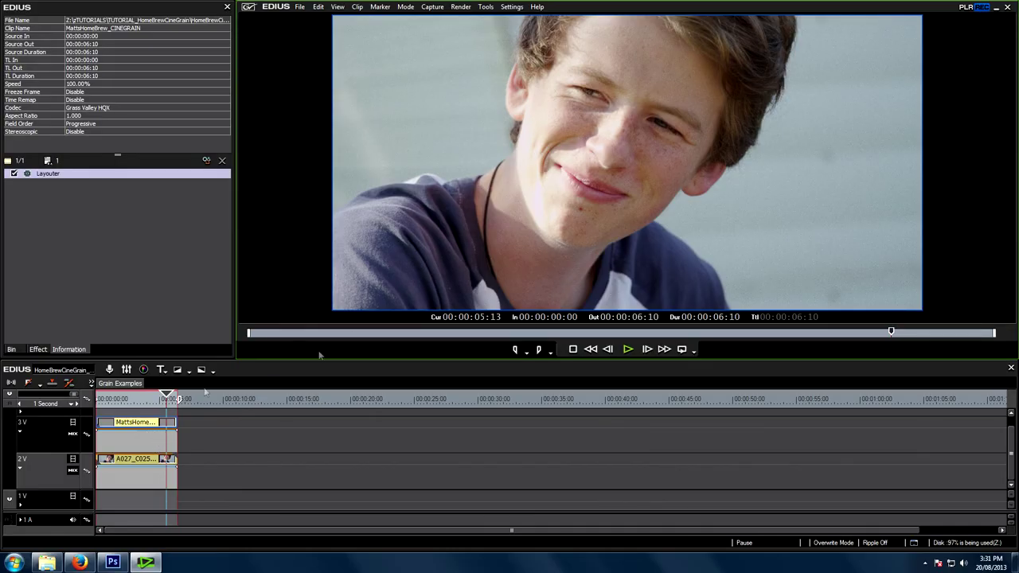
Bring back the effects list and scrub through the footage with the resized grain to about 00:00:03:04.
left_click_drag(136, 401, 144, 424)
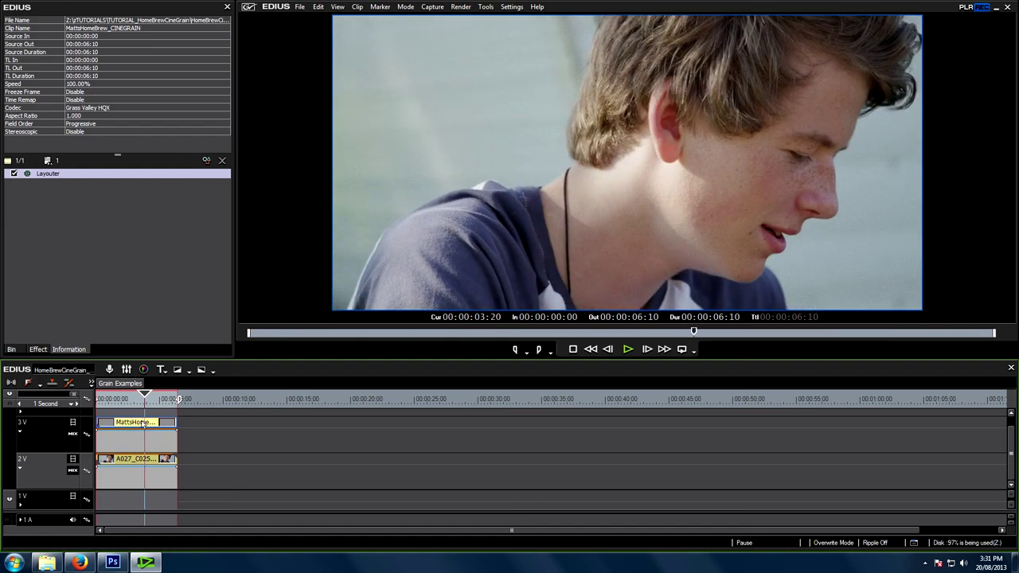
left_click(46, 349)
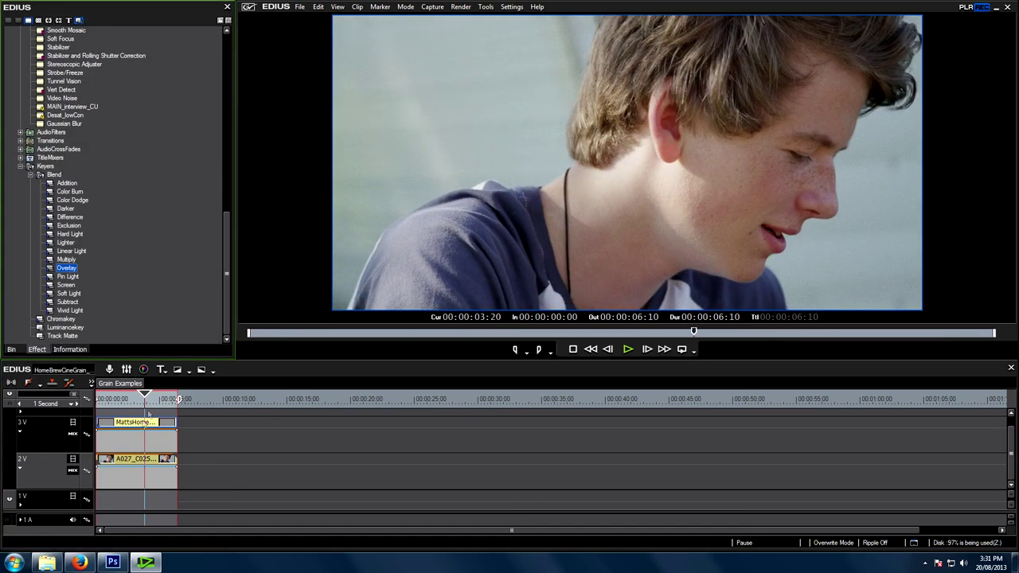
mouse_move(146, 406)
left_mouse_down()
mouse_move(116, 404)
mouse_move(156, 400)
mouse_move(147, 401)
left_mouse_up()
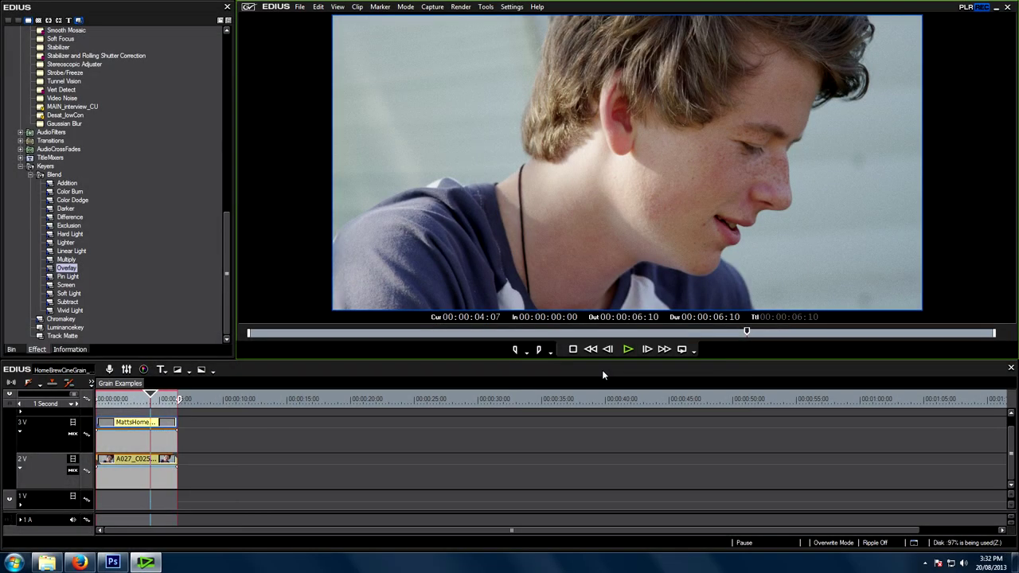
left_click_drag(150, 402, 137, 424)
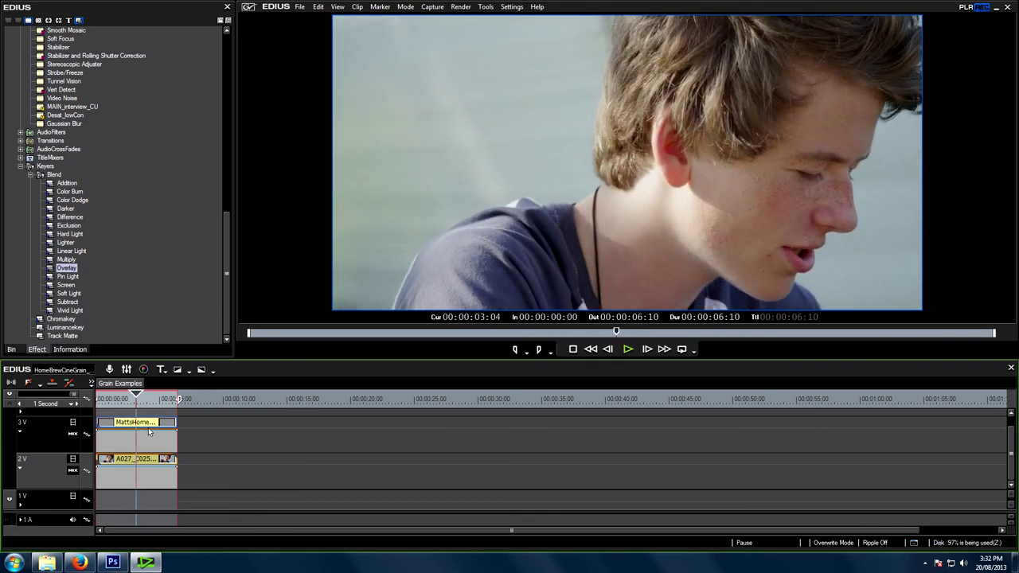
Move the grain clip up to track 4V and duplicate the A027 footage clip from track 2V onto track 3V.
left_click_drag(105, 359, 104, 297)
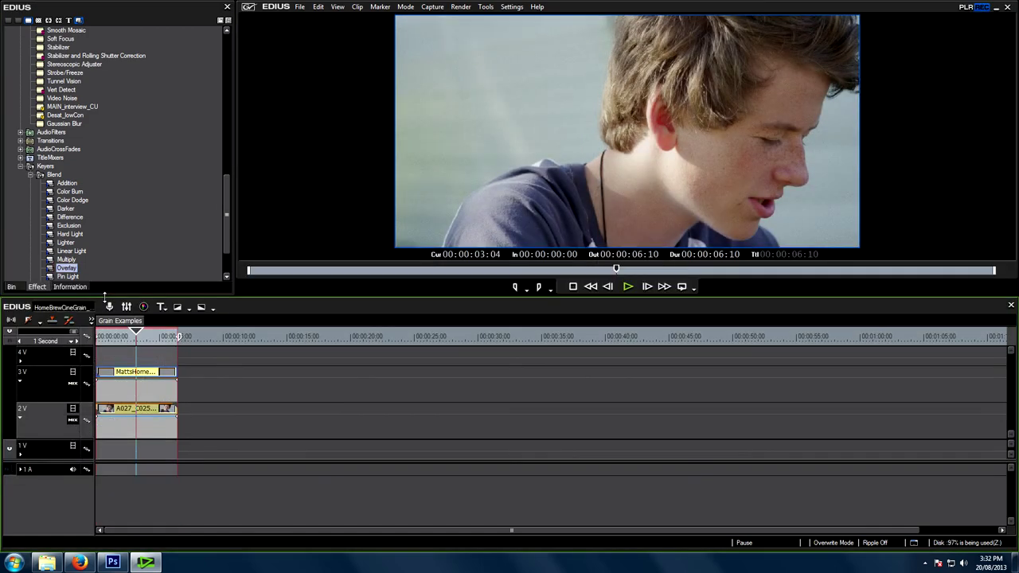
left_click_drag(119, 374, 122, 362)
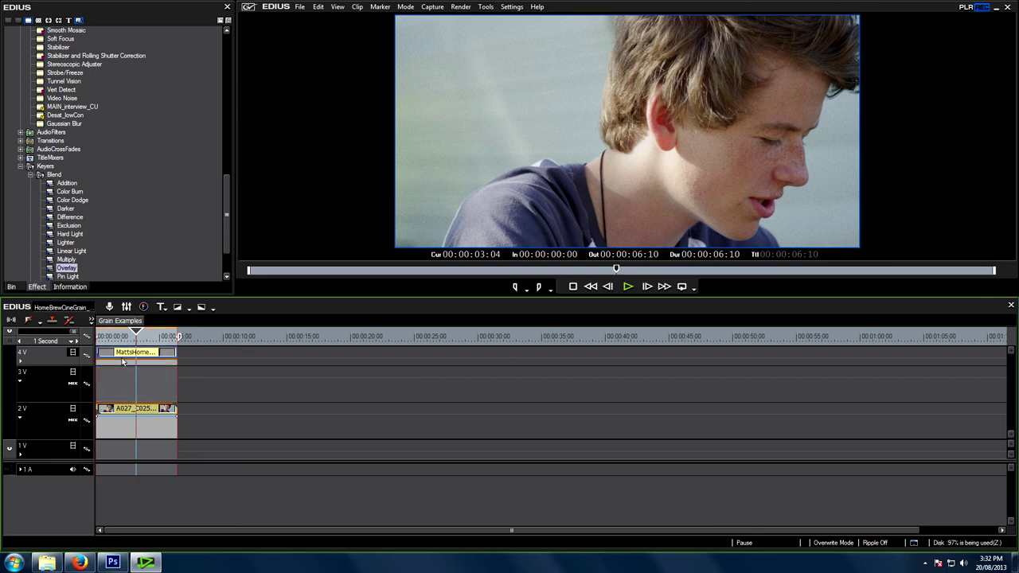
left_click(133, 408)
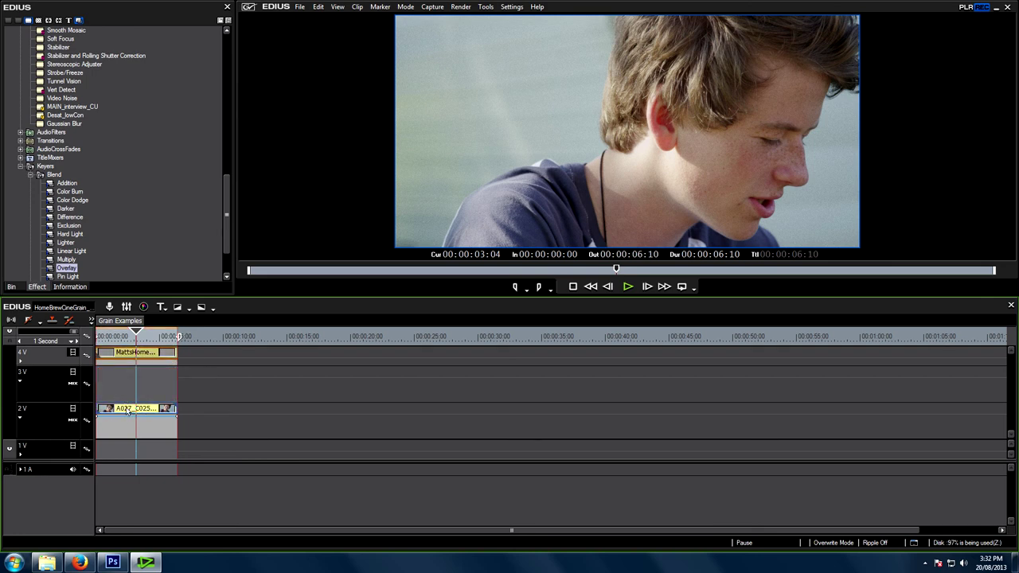
left_click_drag(127, 411, 126, 386)
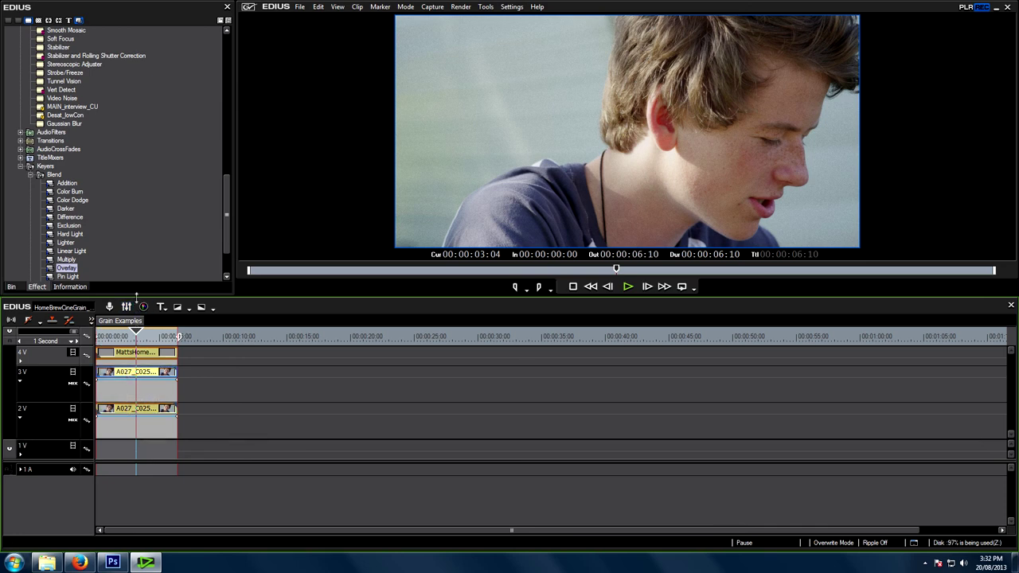
left_click_drag(136, 297, 137, 358)
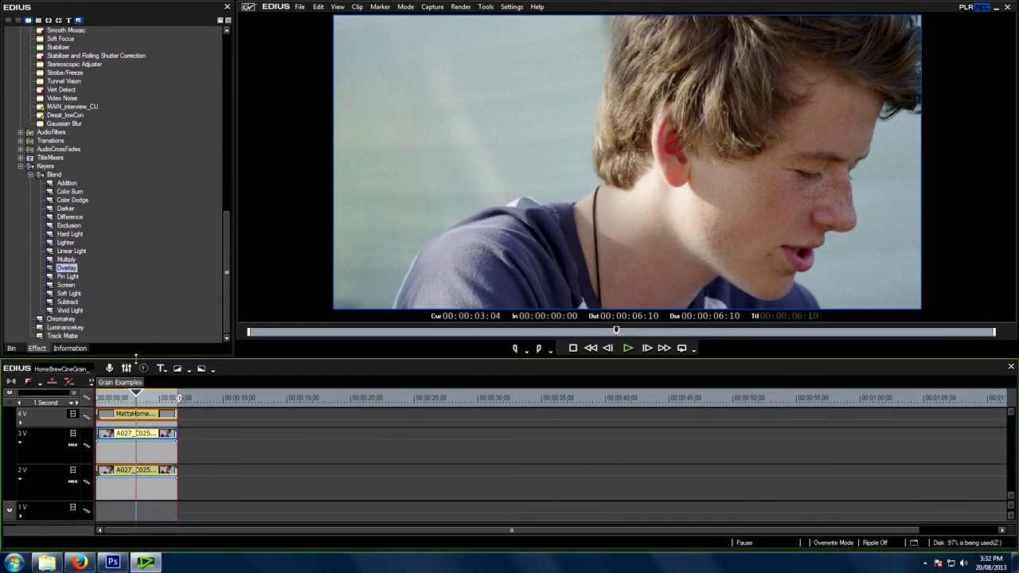
Scrub to about 00:00:02:17 and apply the Screen blend keyer to the duplicated footage clip on track 3V.
left_click(128, 397)
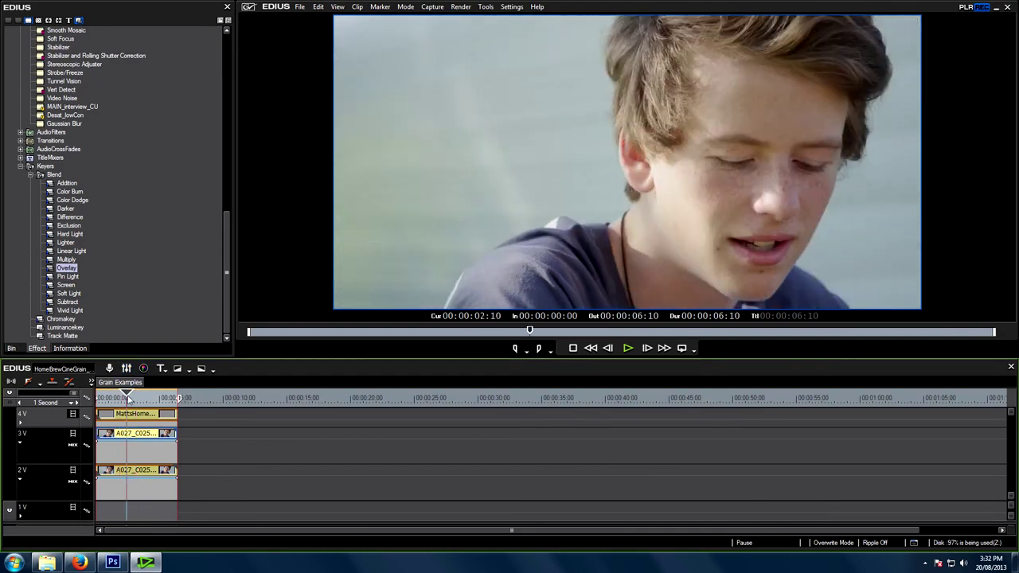
left_click_drag(128, 398, 132, 414)
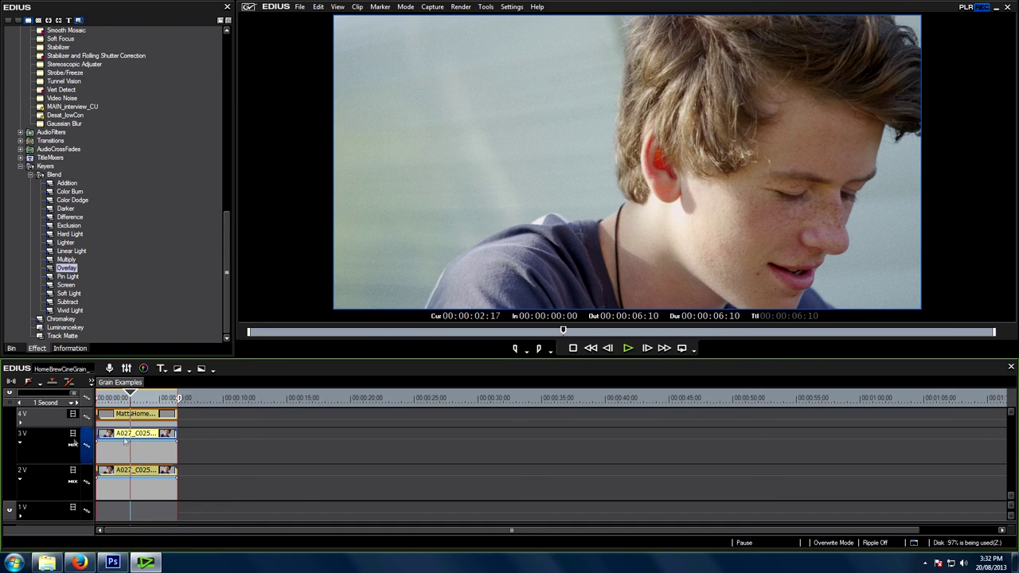
left_click_drag(76, 287, 148, 456)
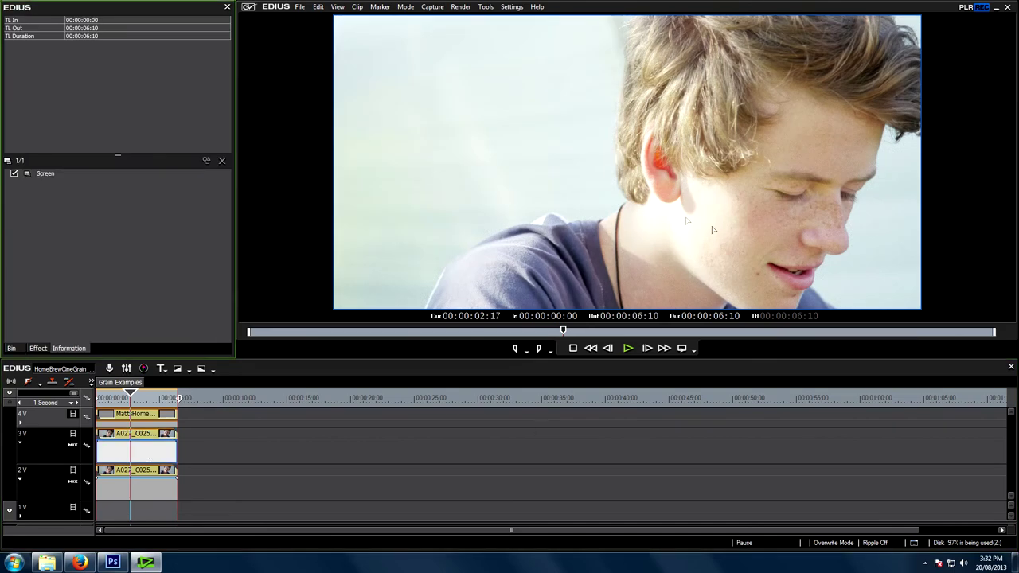
Apply the Gaussian Blur video filter to the A027_C025 footage clip on track 3V.
left_click(144, 432)
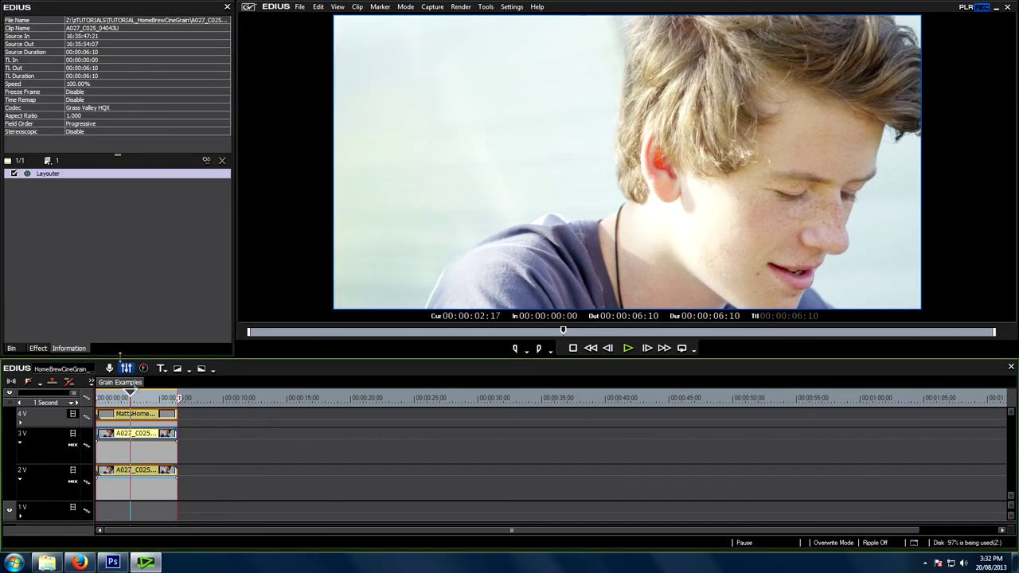
left_click(37, 348)
scroll(111, 267, "up", 2)
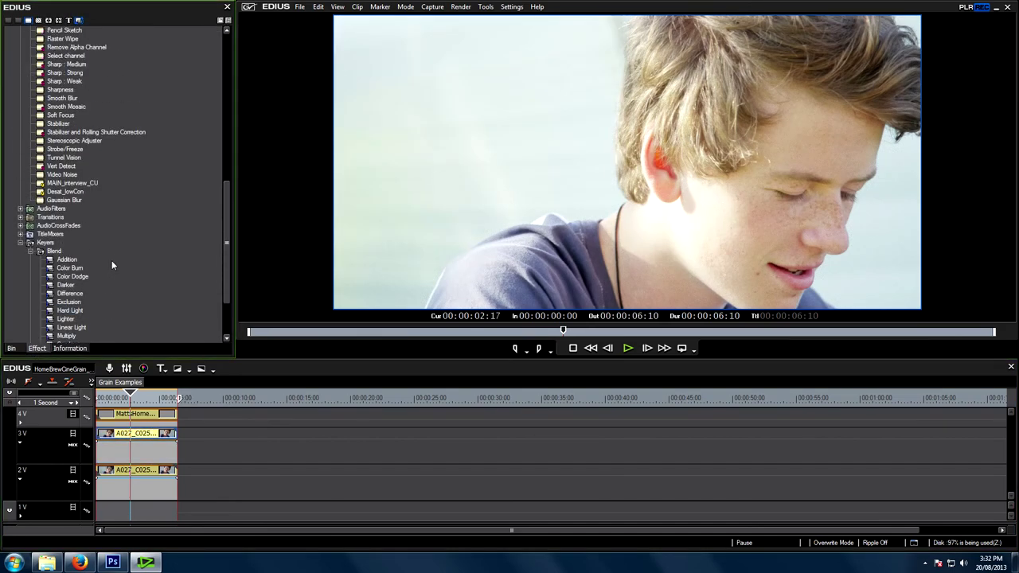
scroll(74, 76, "up", 2)
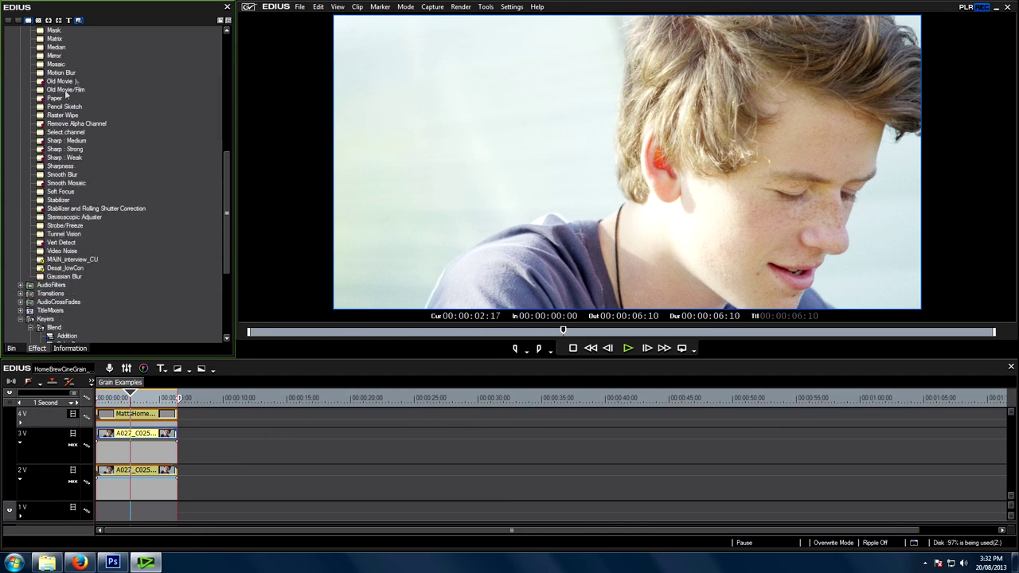
left_click_drag(64, 225, 143, 433)
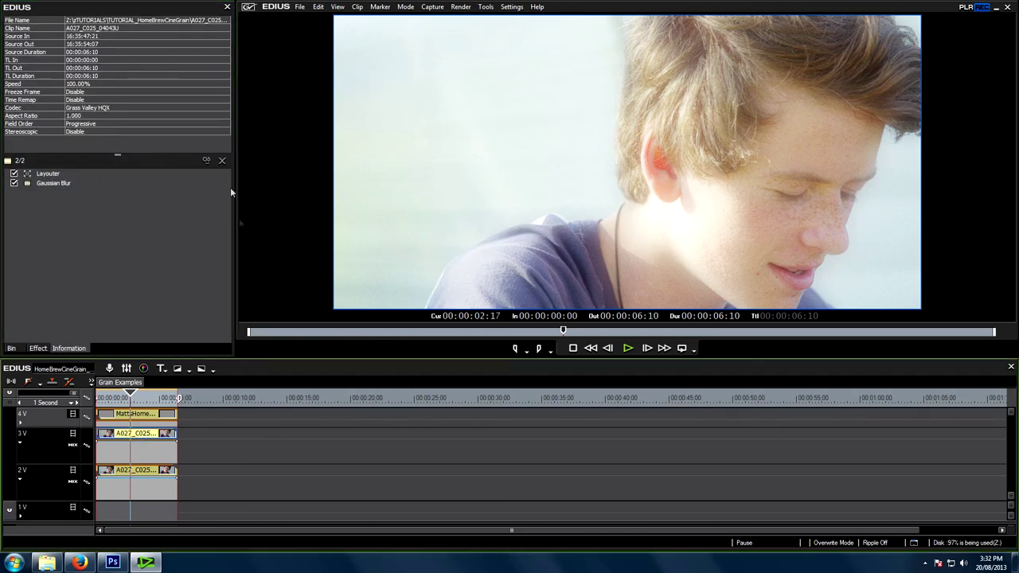
Set the Gaussian Blur to 2% horizontally and vertically, apply it, and scrub to 00:00:03:01 to check the glow.
double_click(54, 182)
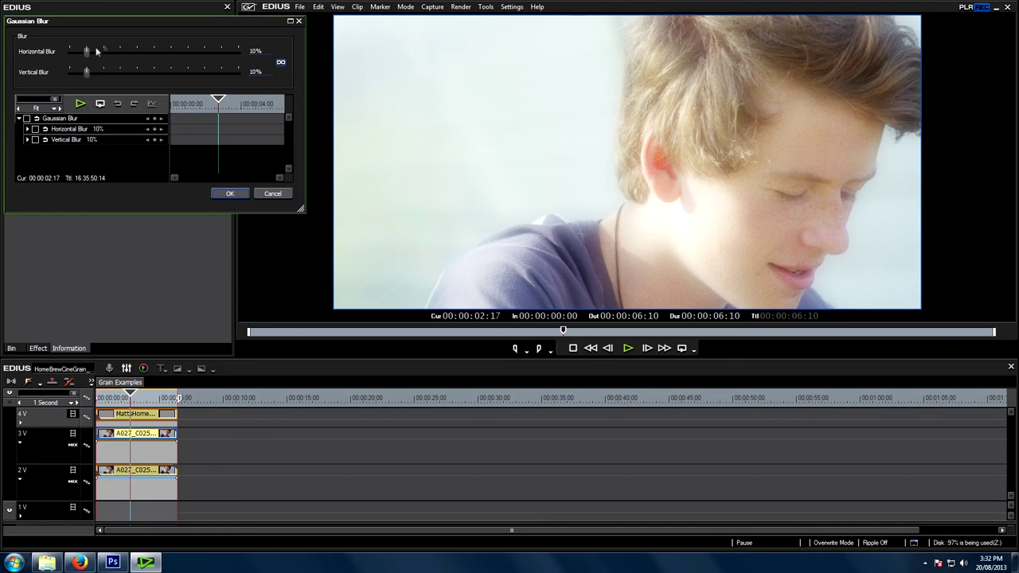
left_click_drag(86, 74, 74, 76)
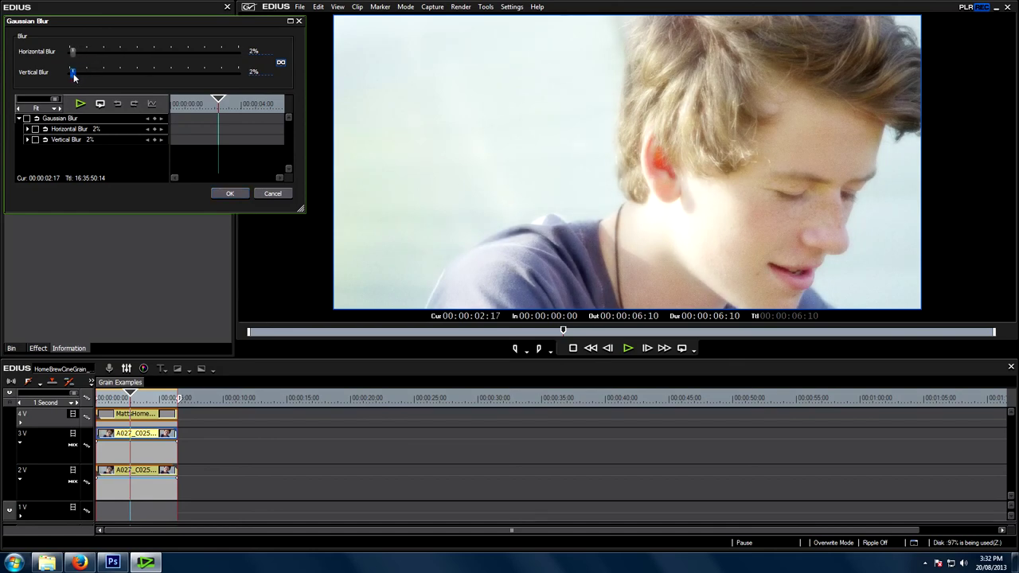
left_click(229, 193)
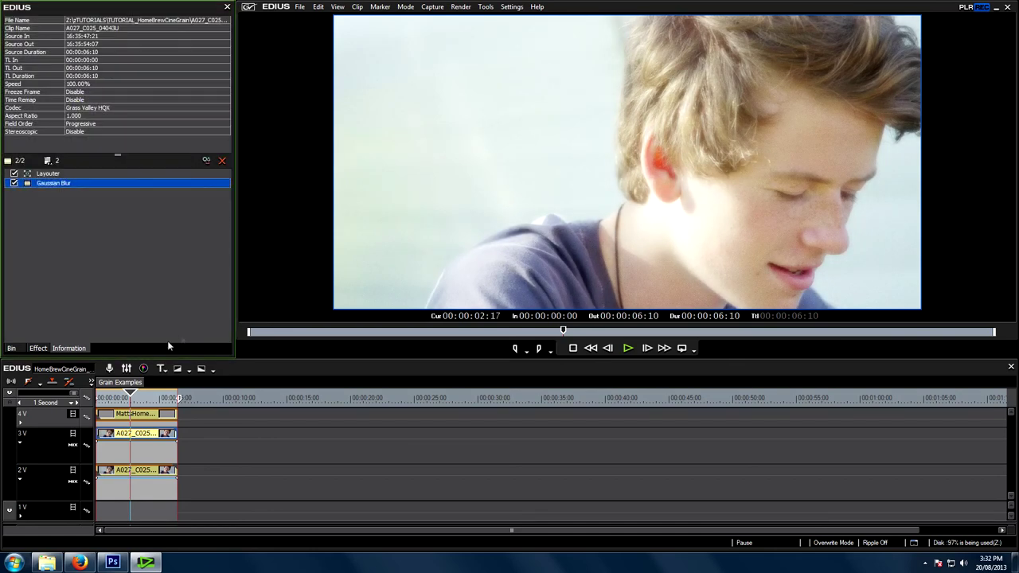
left_click(145, 398)
left_click_drag(145, 401, 134, 399)
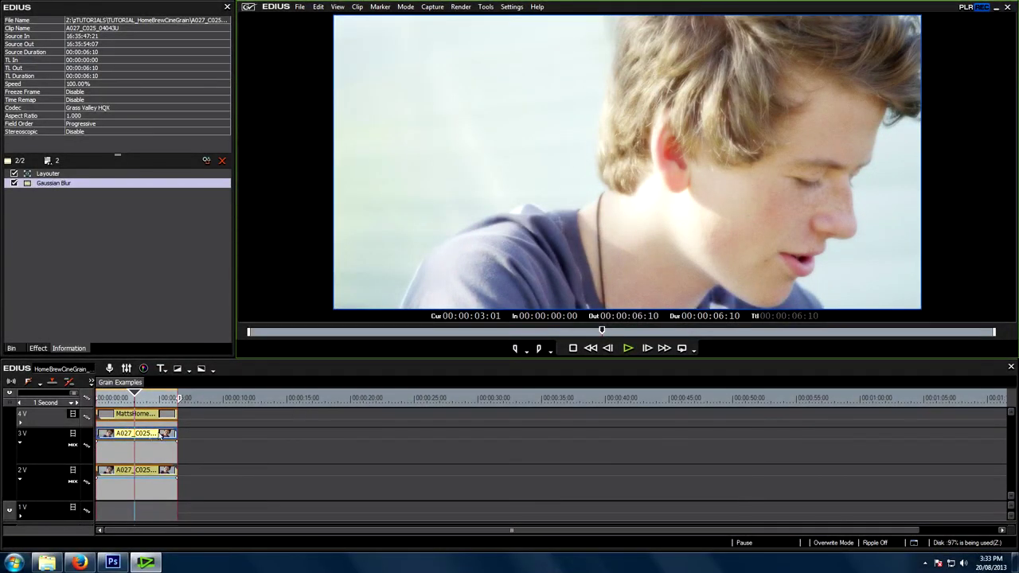
Add the YUV Curve color correction filter to the track 3V clip and open its settings.
left_click(148, 451)
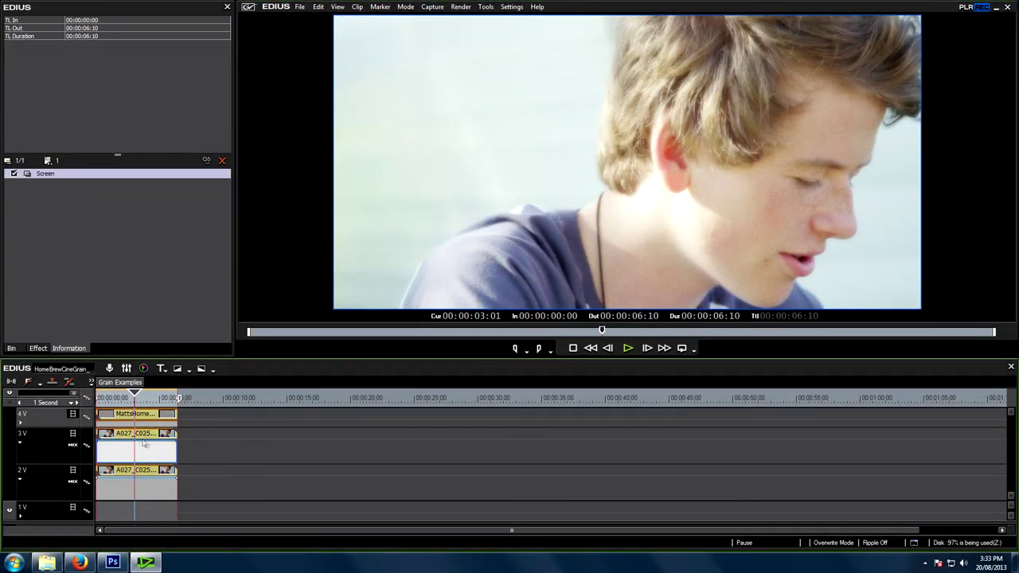
left_click(145, 436)
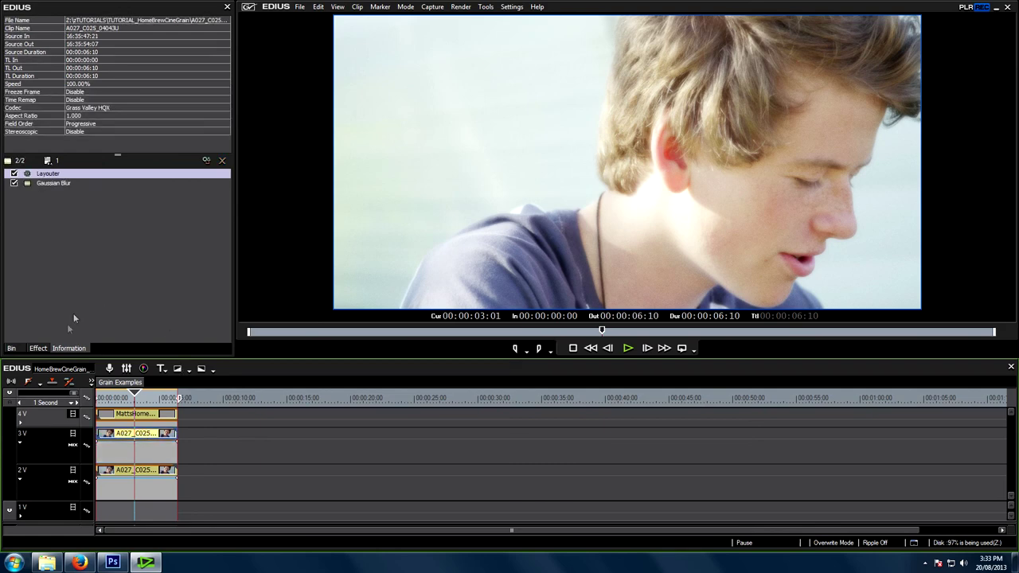
left_click(38, 348)
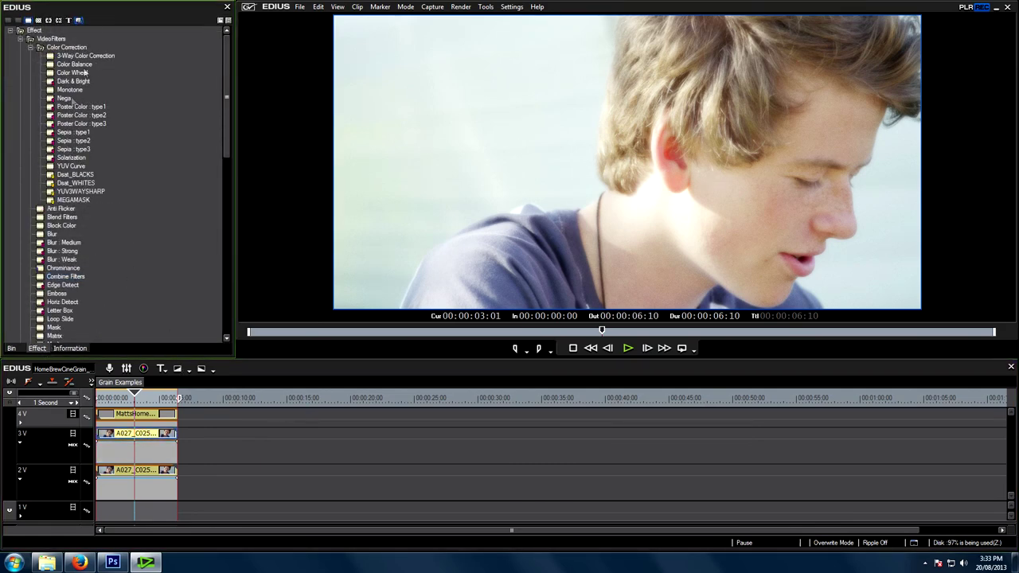
left_click_drag(71, 165, 139, 436)
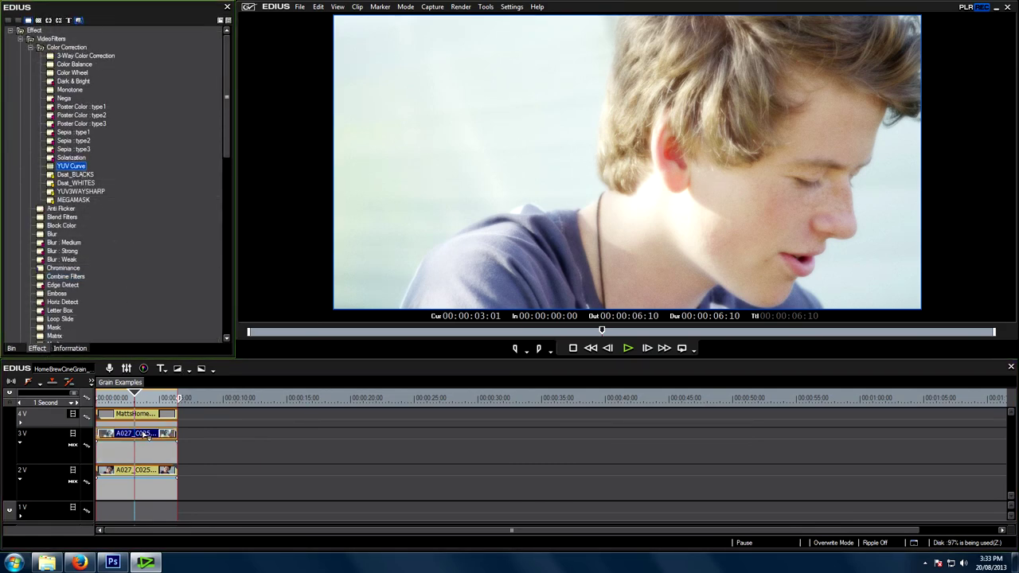
double_click(51, 193)
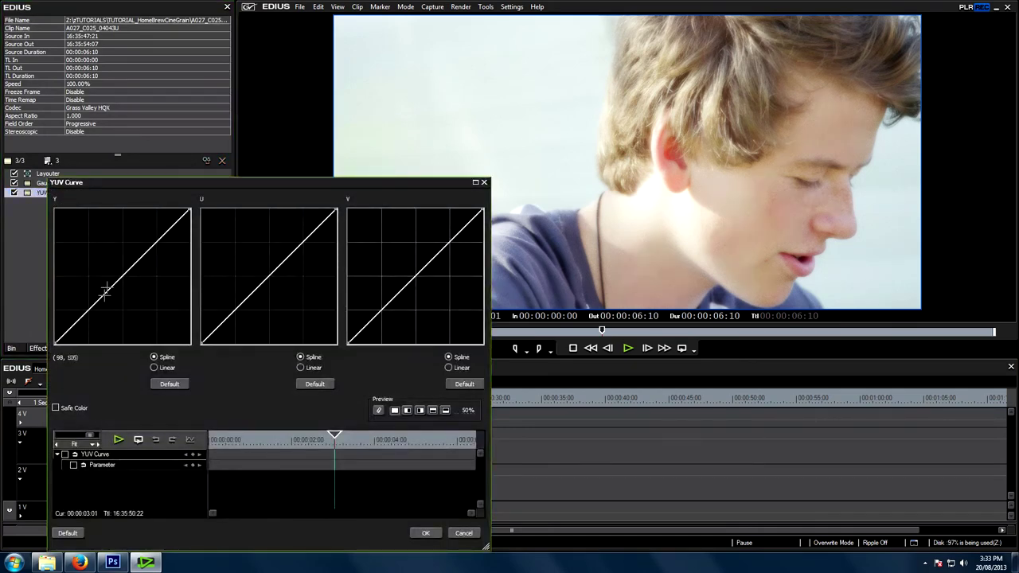
Shape the Y curve into an S, pulling the shadows down and lifting the highlights.
left_click_drag(94, 312, 104, 324)
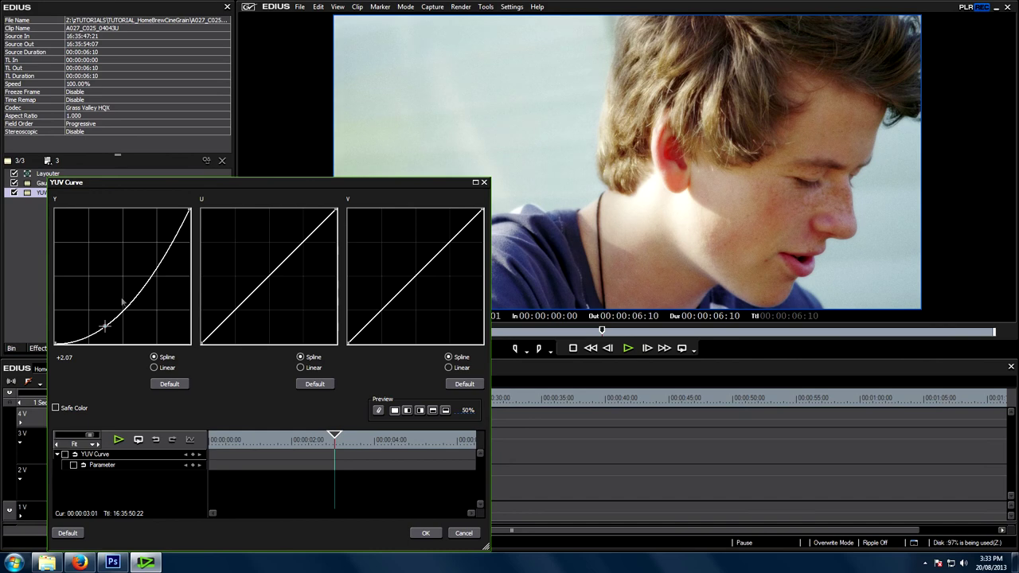
mouse_move(160, 260)
left_mouse_down()
mouse_move(148, 257)
mouse_move(162, 257)
mouse_move(150, 254)
mouse_move(160, 240)
mouse_move(158, 249)
left_mouse_up()
left_click_drag(106, 326, 115, 327)
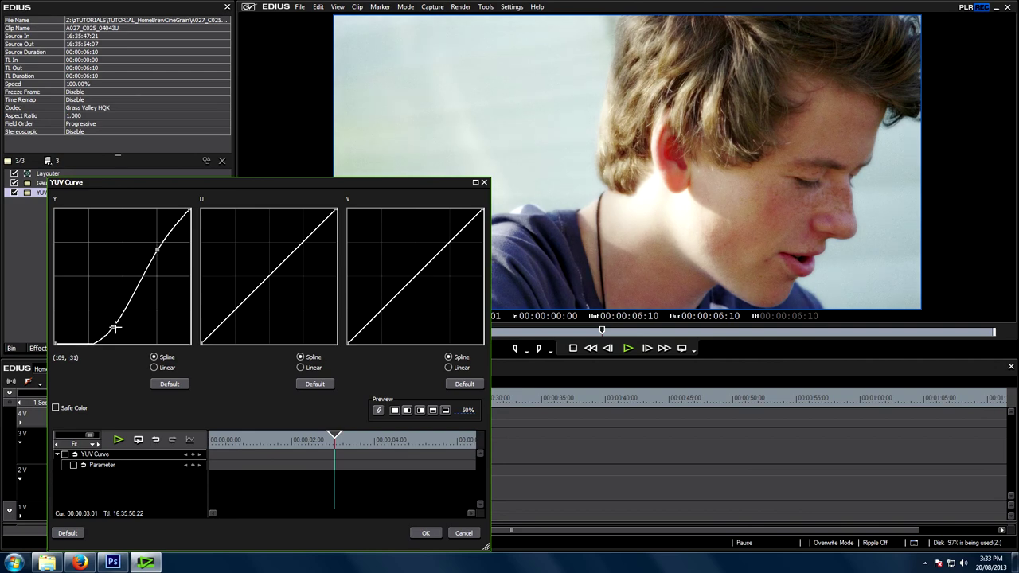
mouse_move(157, 250)
left_mouse_down()
mouse_move(165, 251)
mouse_move(162, 235)
mouse_move(156, 247)
left_mouse_up()
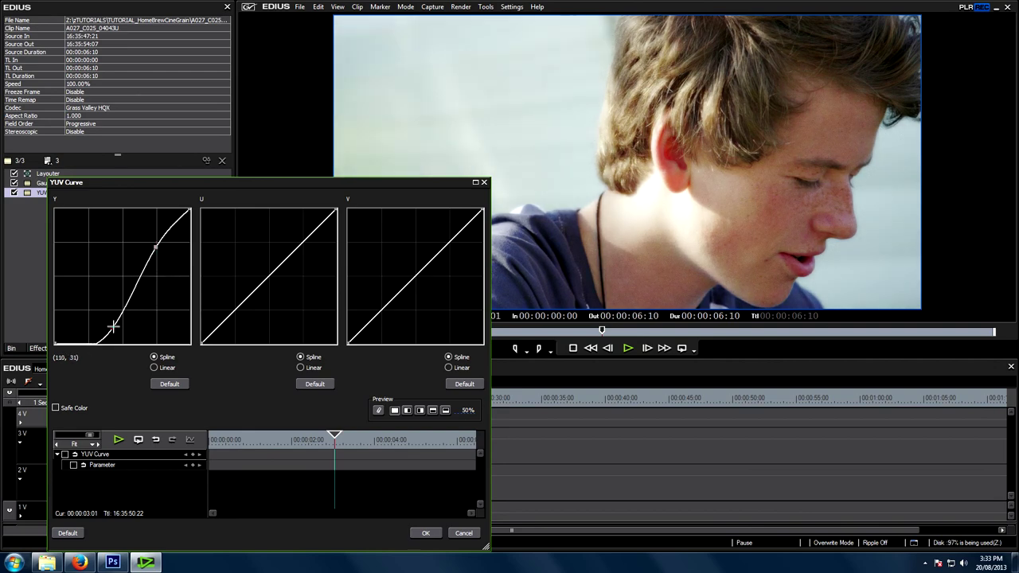
left_click_drag(113, 327, 116, 312)
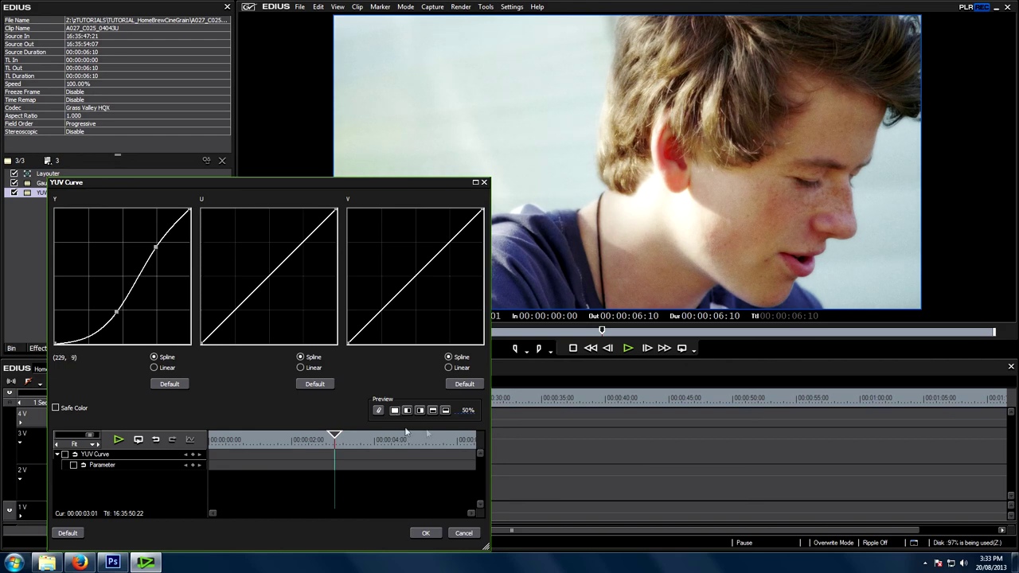
Set the YUV Curve preview to 100% and apply the curve to the clip.
left_click(406, 411)
left_click_drag(464, 413, 446, 228)
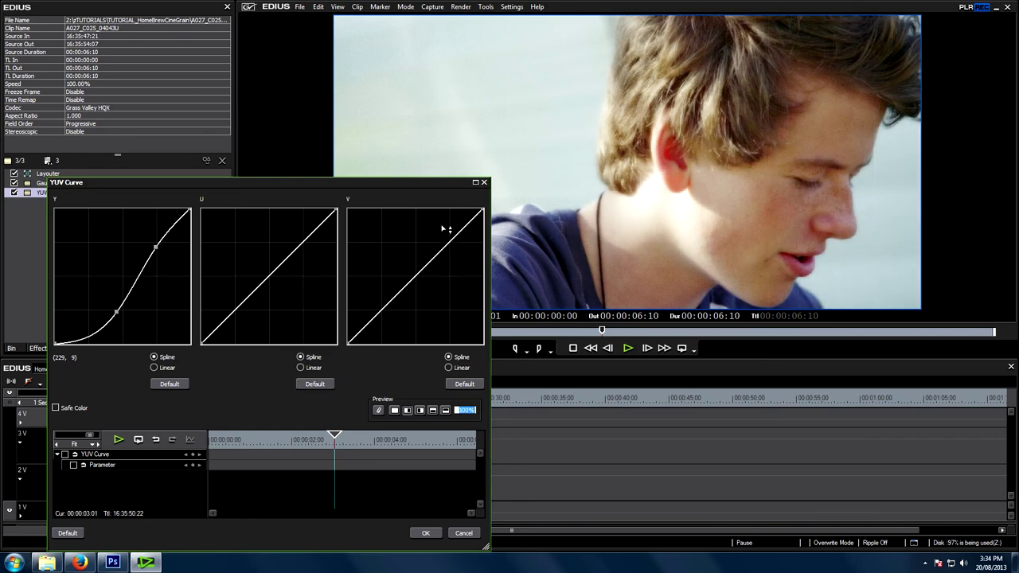
left_click(425, 532)
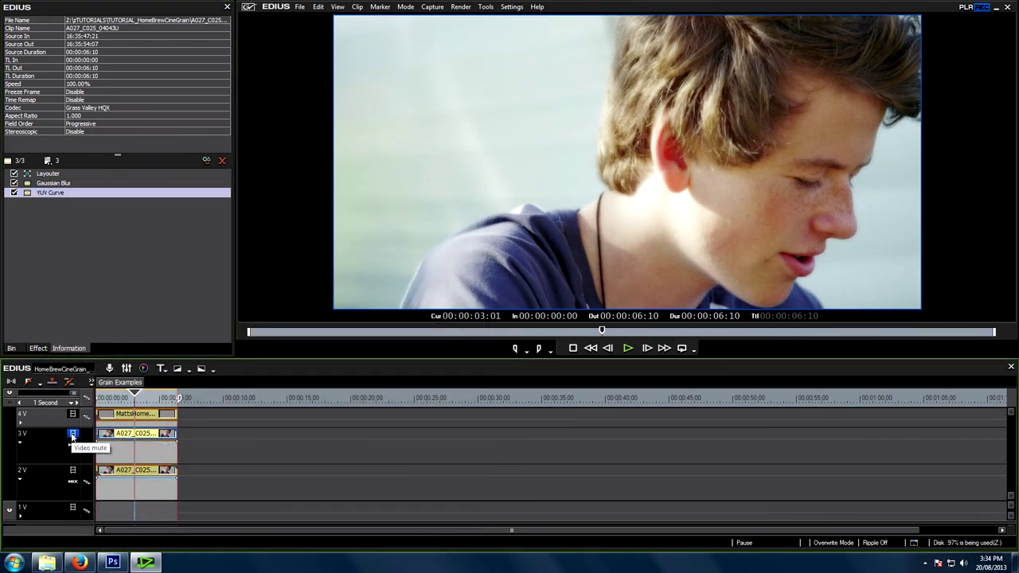
Mute and unmute the track 3V video repeatedly to compare the image with and without the Screen layer.
left_click(73, 435)
left_click(73, 435)
left_click(72, 435)
left_click(73, 435)
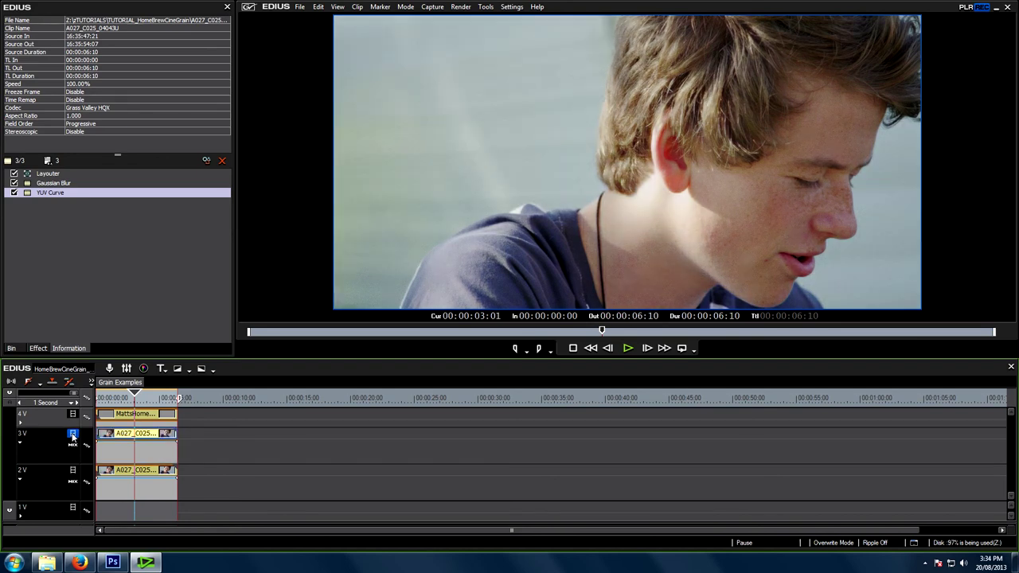
left_click(73, 435)
left_click(73, 436)
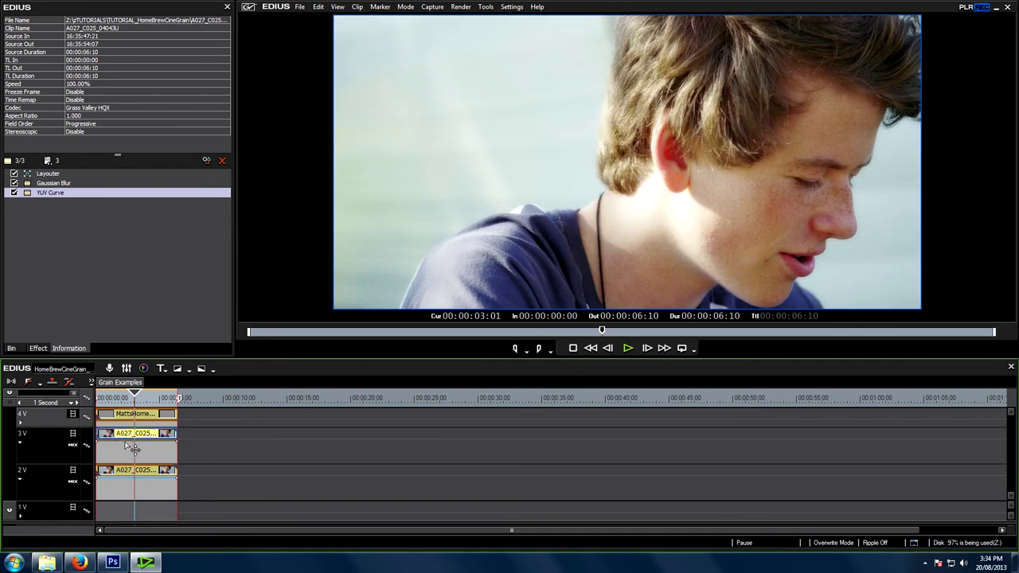
Lower the opacity line of the track 3V clip and toggle that track's video to compare the result.
left_click_drag(125, 451, 127, 446)
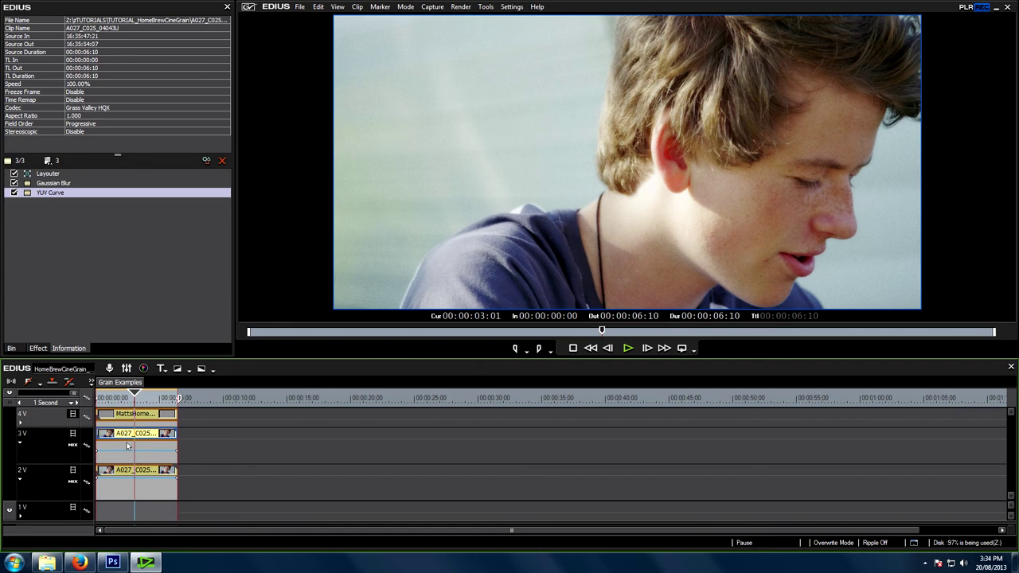
left_click(73, 435)
left_click(73, 435)
left_click(73, 436)
Scrub to 00:00:05:23 and set the track 3V clip's Gaussian Blur to 1% horizontally and vertically.
left_click(151, 401)
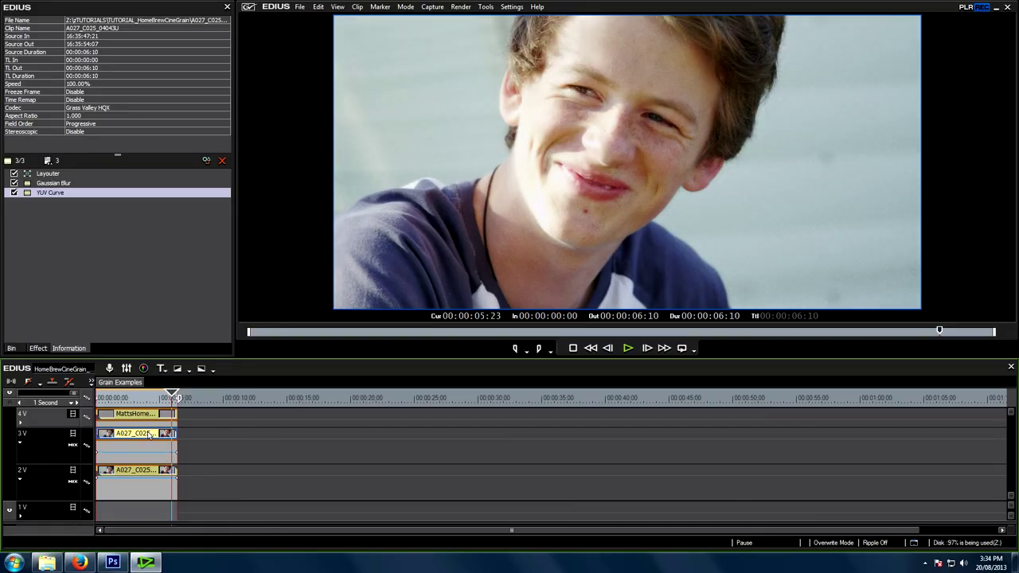
double_click(46, 184)
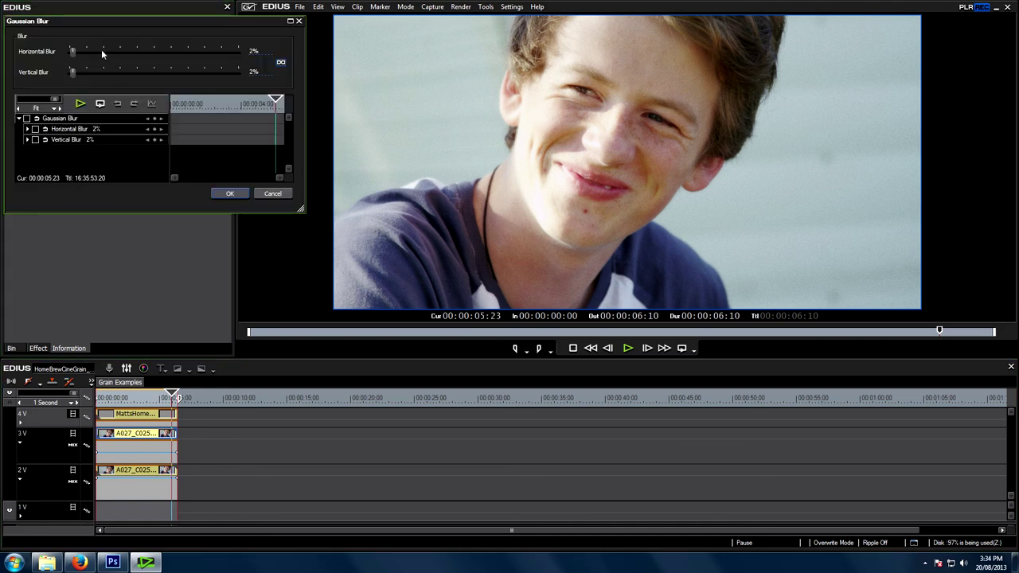
left_click(239, 196)
Reshape the track 3V clip's Y curve to crush the shadows and darken the midtones, apply it, and scrub through the footage.
double_click(50, 192)
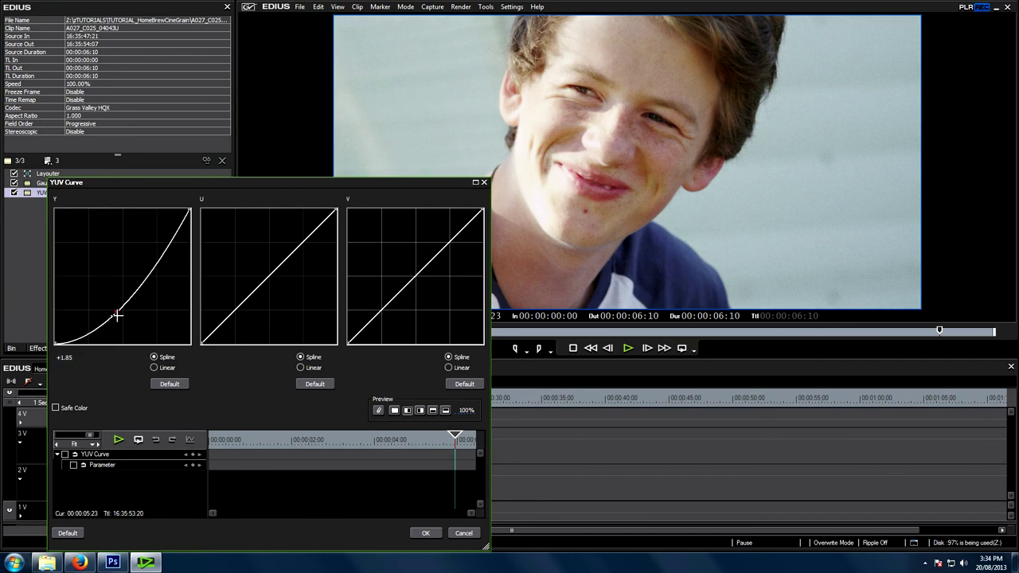
left_click_drag(117, 312, 144, 314)
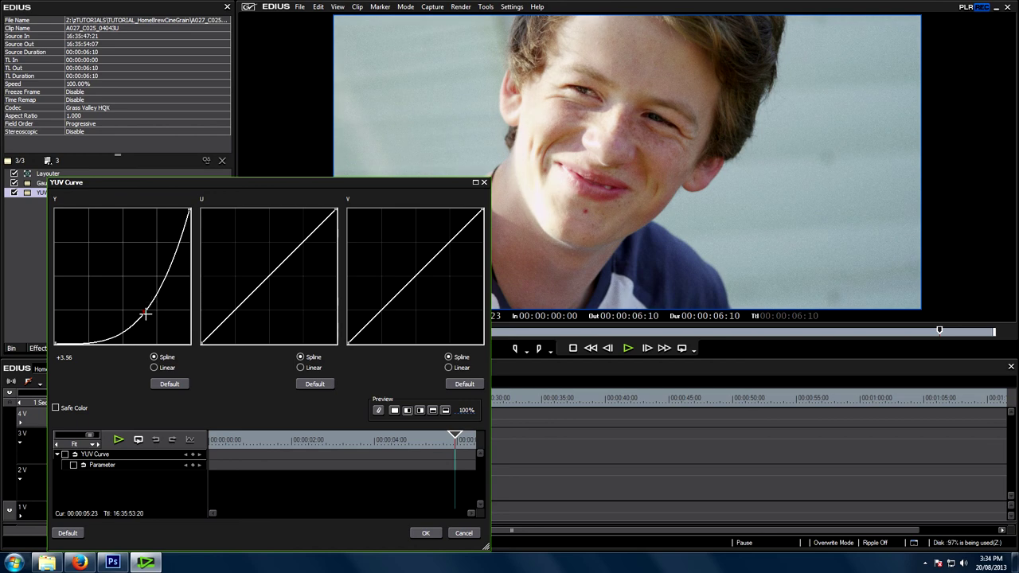
left_click_drag(175, 249, 178, 242)
left_click_drag(144, 314, 148, 316)
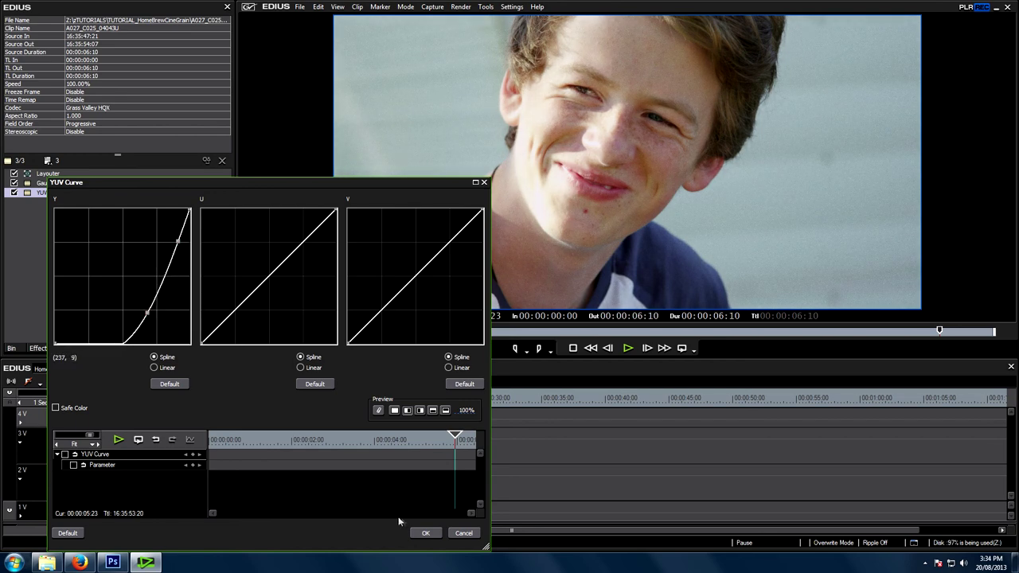
left_click(423, 532)
left_click(145, 398)
mouse_move(146, 403)
left_mouse_down()
mouse_move(125, 403)
mouse_move(151, 401)
left_mouse_up()
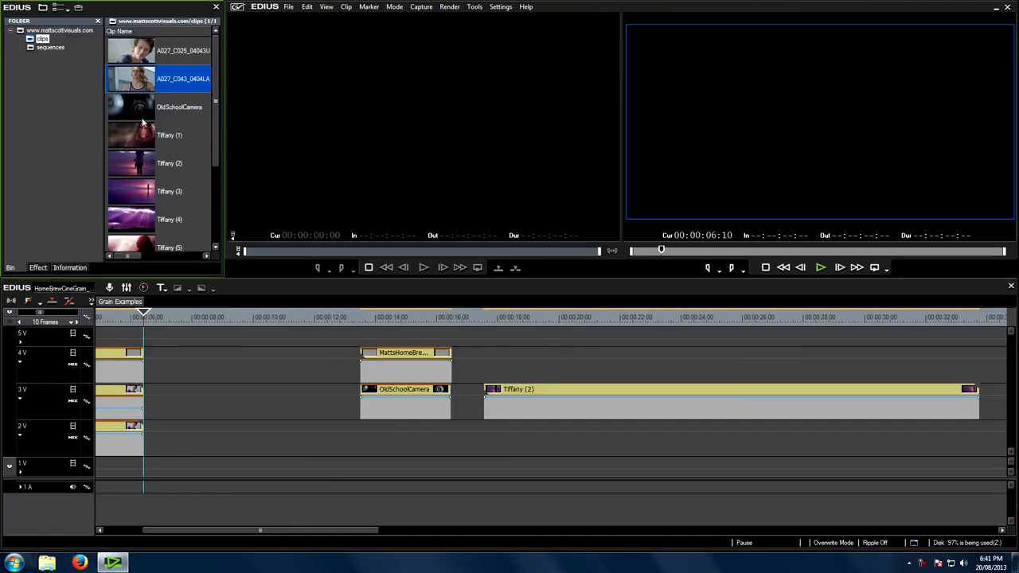
Place the A027_C043 clip on track 3V at 00:00:06:10, directly after the existing footage, and scrub to 00:00:08:01.
left_click_drag(135, 84, 155, 397)
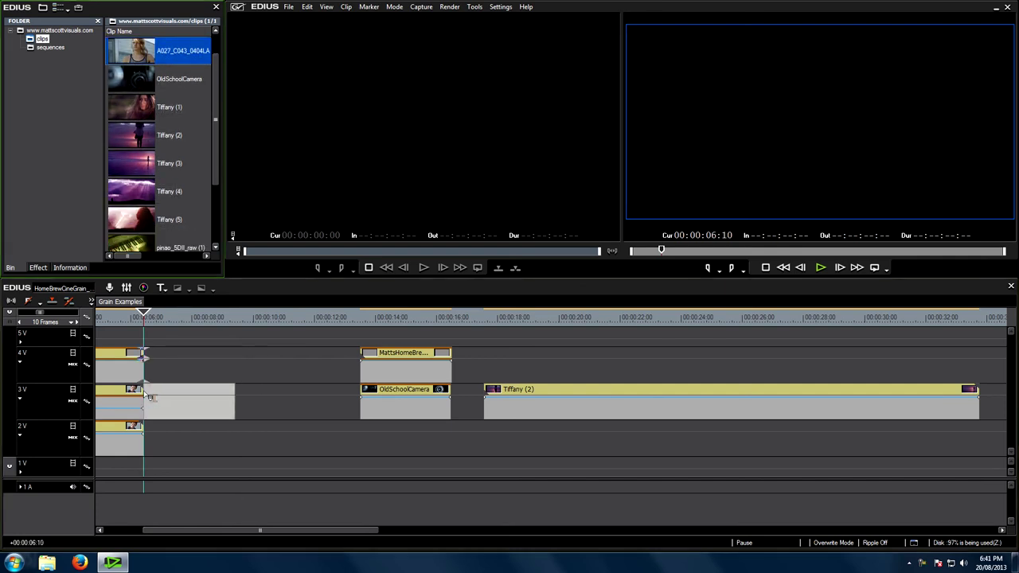
left_click_drag(148, 396, 149, 396)
left_click_drag(173, 321, 193, 325)
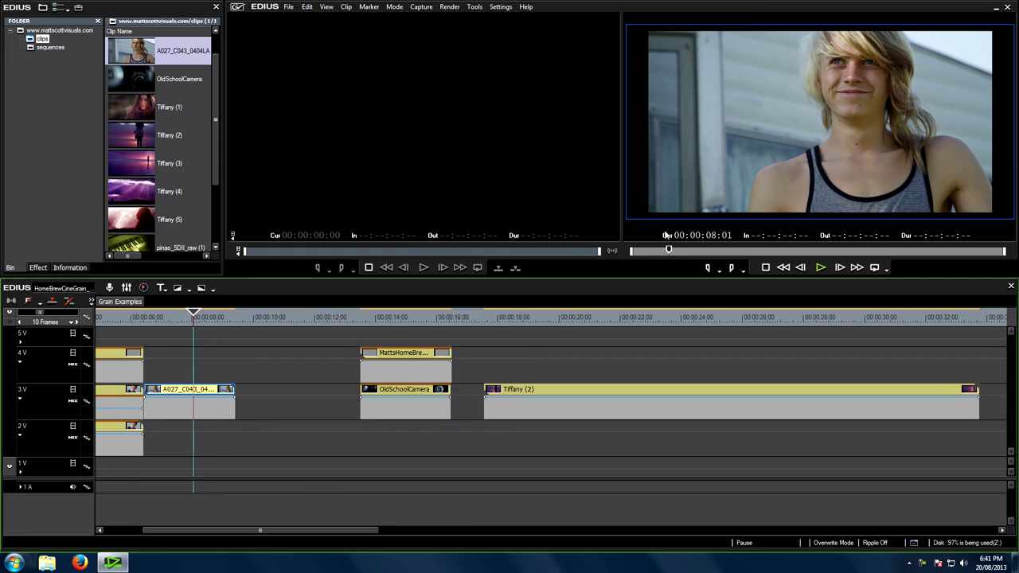
Open the Layouter of the new A027_C043 clip and apply the Fit Width preset.
left_click(75, 269)
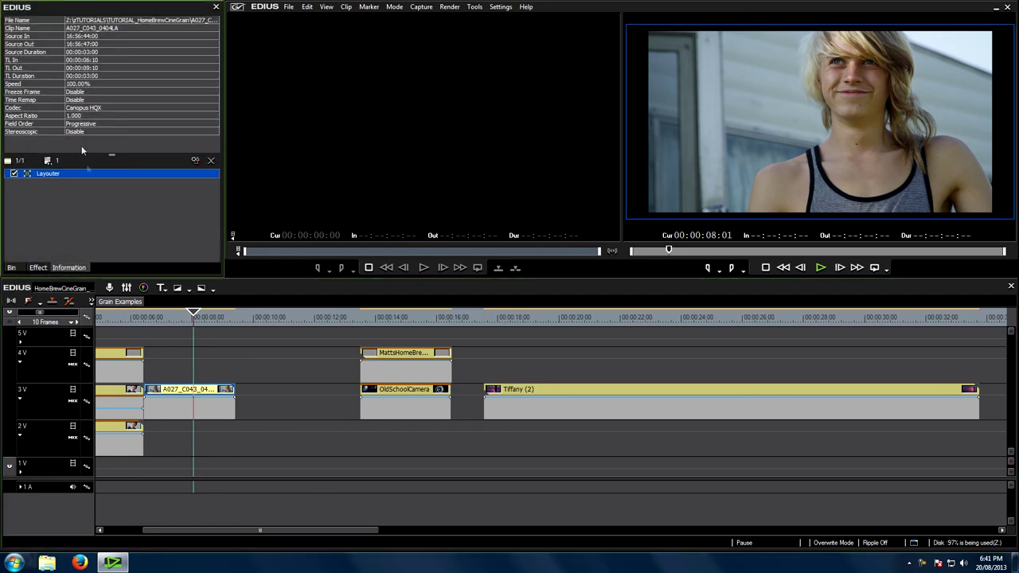
double_click(125, 175)
left_click(365, 29)
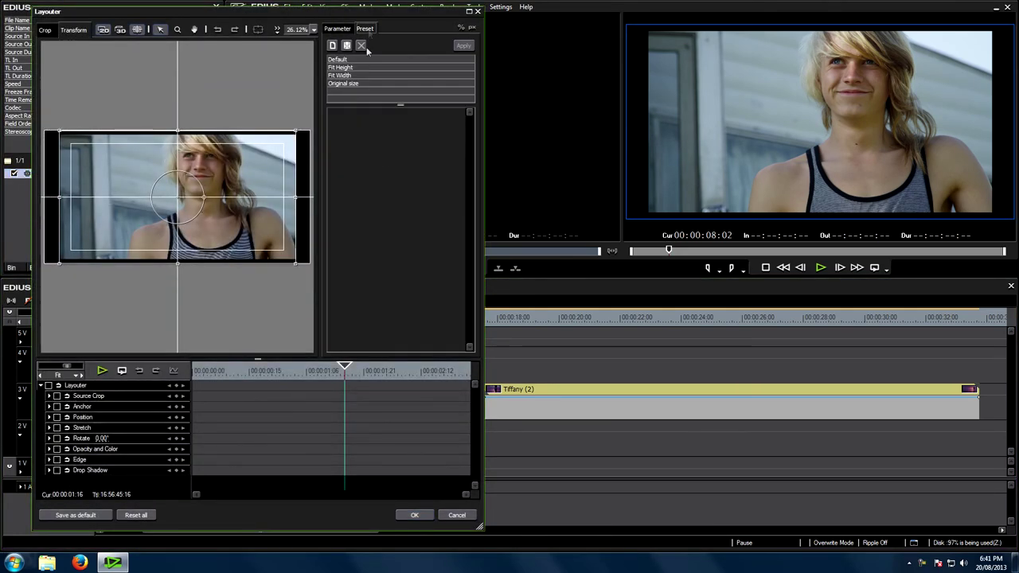
left_click(342, 76)
double_click(342, 76)
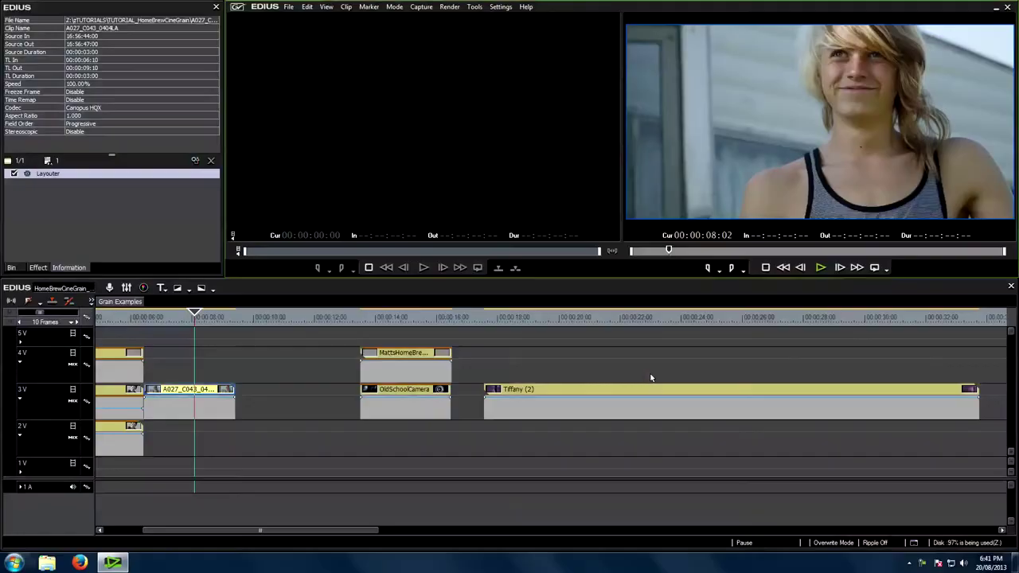
Scrub the new clip to 00:00:08:14, then return to about 00:00:04:06 under the grain clip on track 4V.
left_click_drag(194, 317, 209, 329)
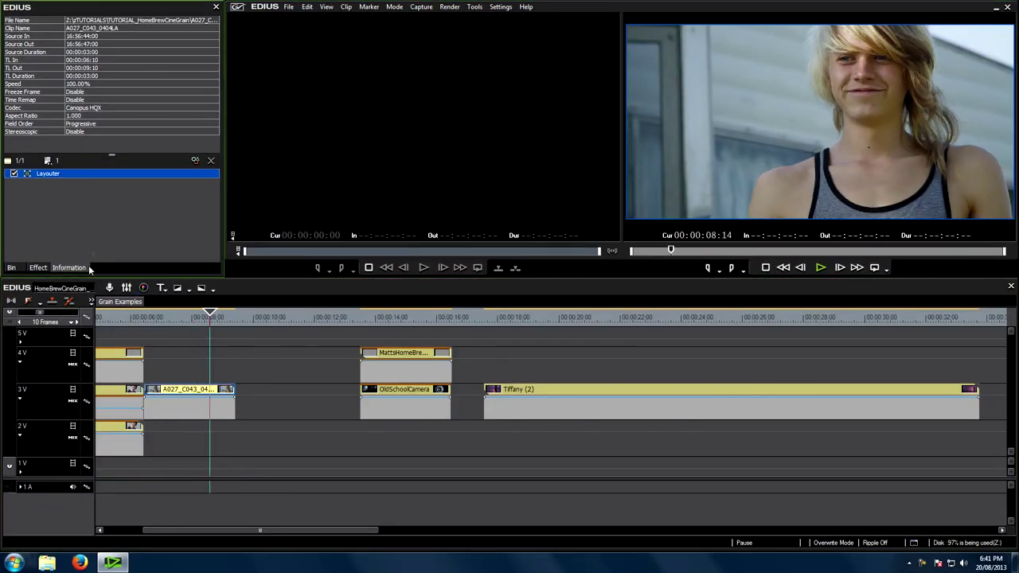
left_click_drag(124, 317, 211, 356)
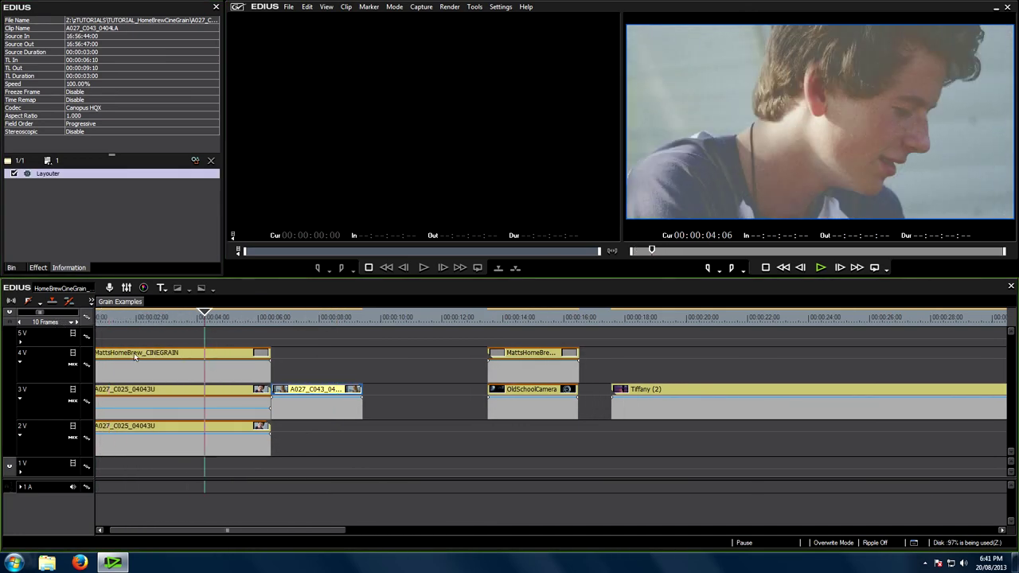
Copy the MattsHomeBrew_CINEGRAIN clip on track 4V to 00:00:06:10 above A027_C043, trim it to 00:00:03:00, and move the playhead over it.
left_click_drag(135, 358, 334, 358)
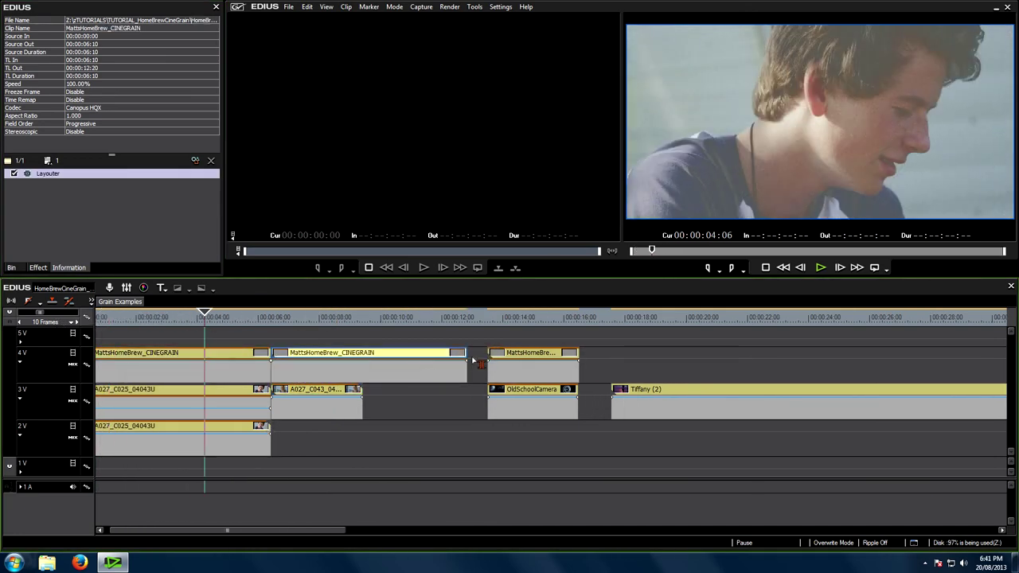
left_click_drag(472, 362, 364, 362)
left_click(323, 321)
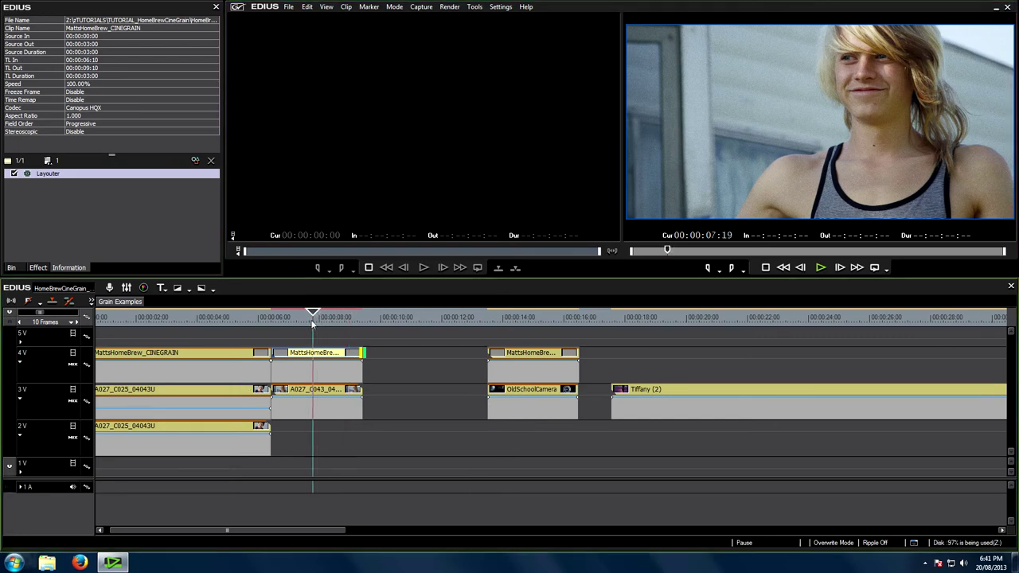
Open the Layouter of the grain clip above A027_C043 and set its X stretch to 88% with the frame aspect preserved.
left_click(318, 357)
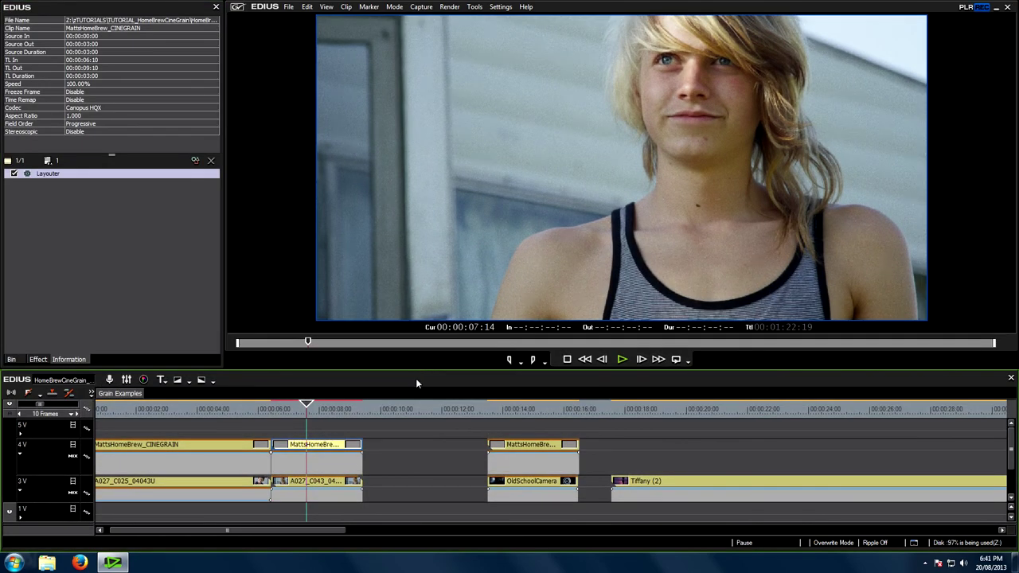
mouse_move(325, 452)
left_mouse_down()
mouse_move(321, 466)
mouse_move(322, 442)
left_mouse_up()
double_click(64, 173)
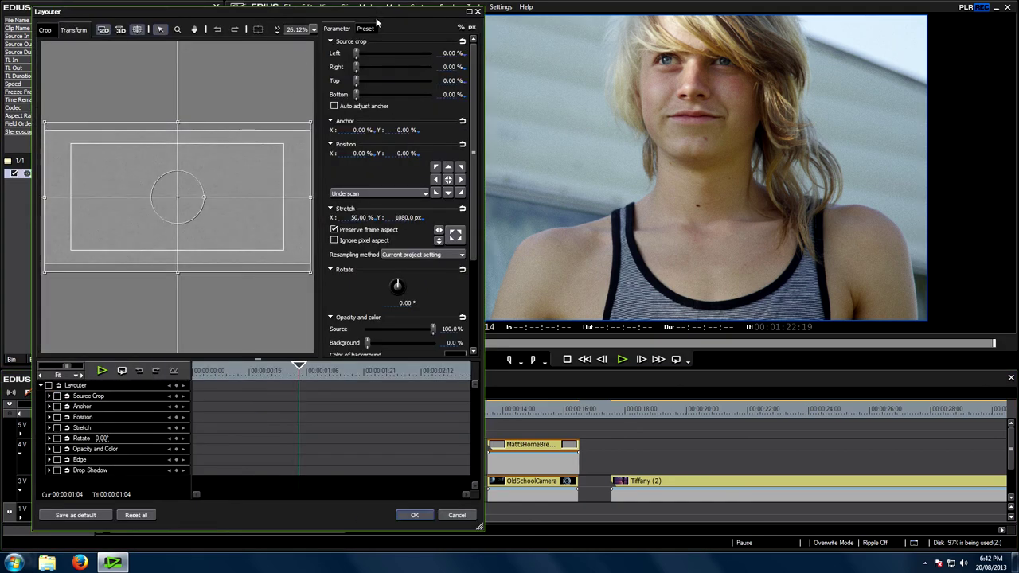
left_click(360, 218)
type("88")
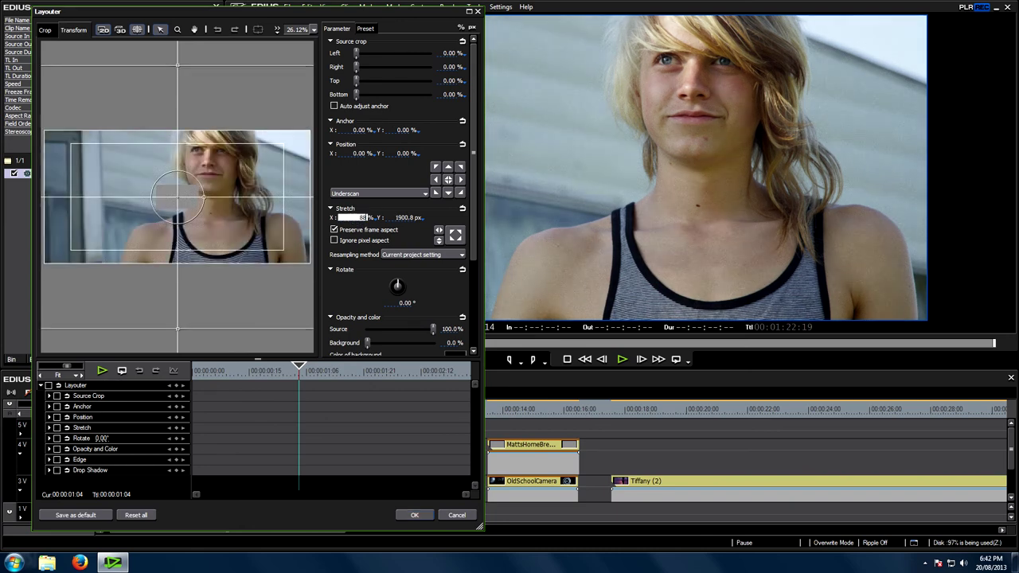
left_click_drag(247, 199, 238, 216)
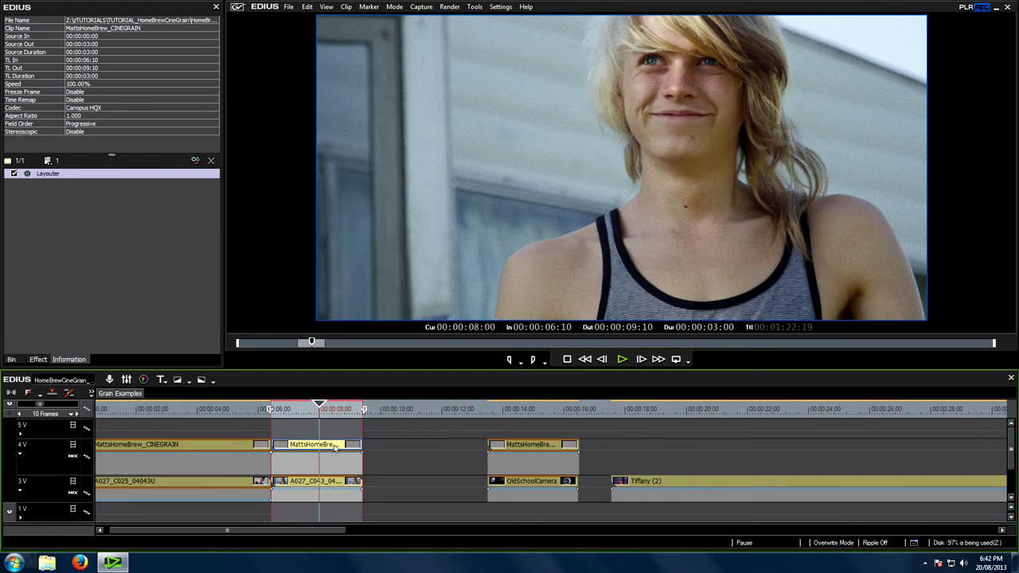
Lower the opacity of the grain clip above A027_C043 along its whole length and scrub to 00:00:07:20.
left_click(123, 240)
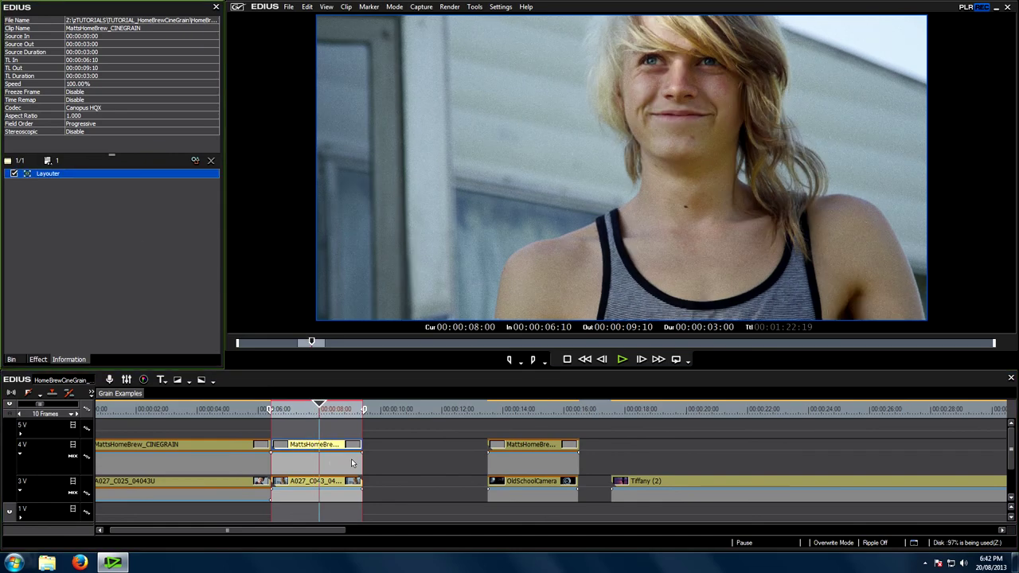
left_click_drag(320, 453, 318, 462)
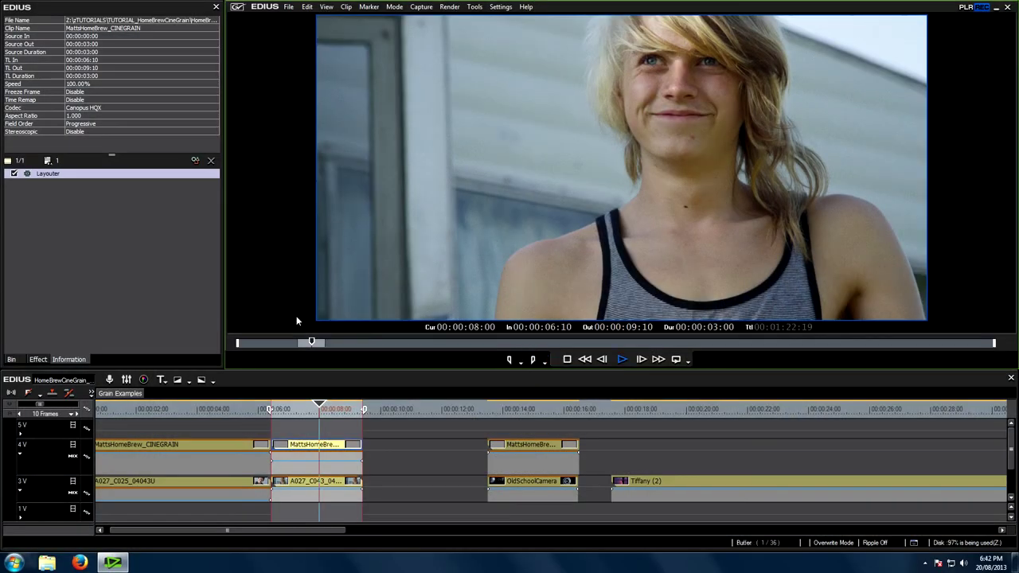
left_click(296, 409)
left_click_drag(297, 412, 314, 413)
Apply the YUV Curve video filter to the A027_C043 clip on track 3V.
left_click(96, 277)
left_click(42, 360)
left_click(36, 360)
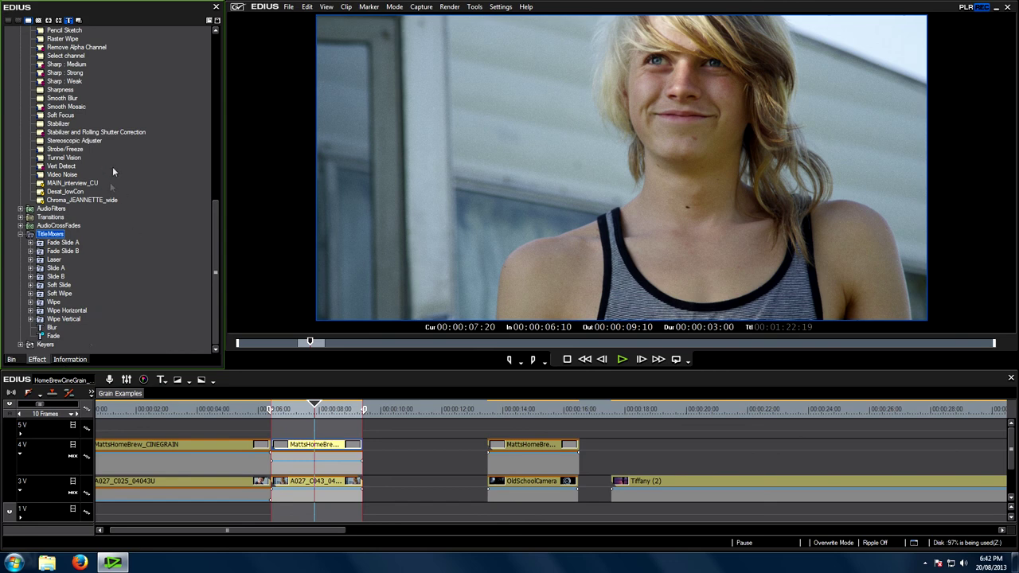
scroll(119, 144, "up", 15)
left_click_drag(70, 171, 321, 485)
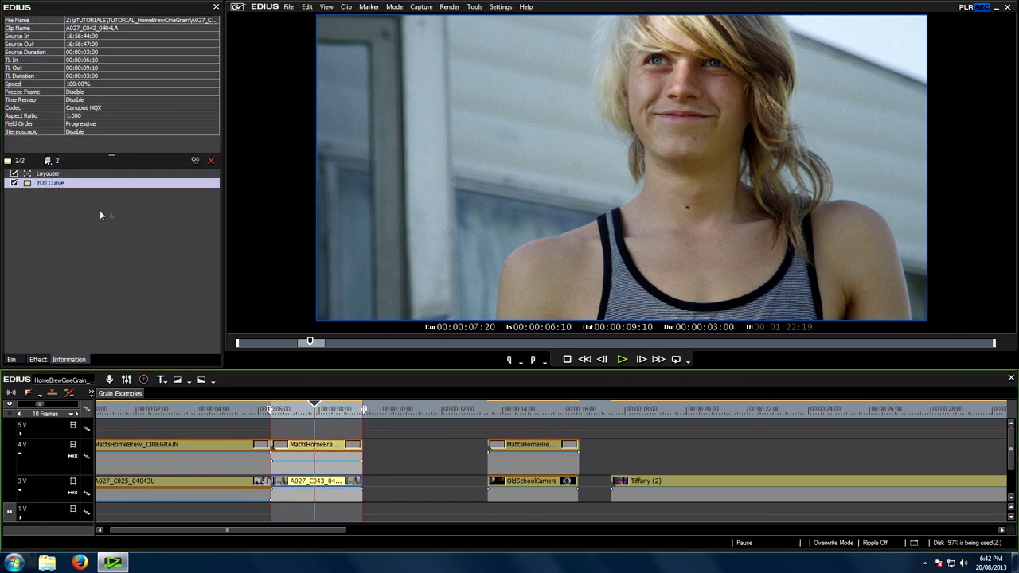
Lower the shadows slightly on the A027_C043 clip's Y curve and anchor its highlights at (182, 182).
double_click(54, 184)
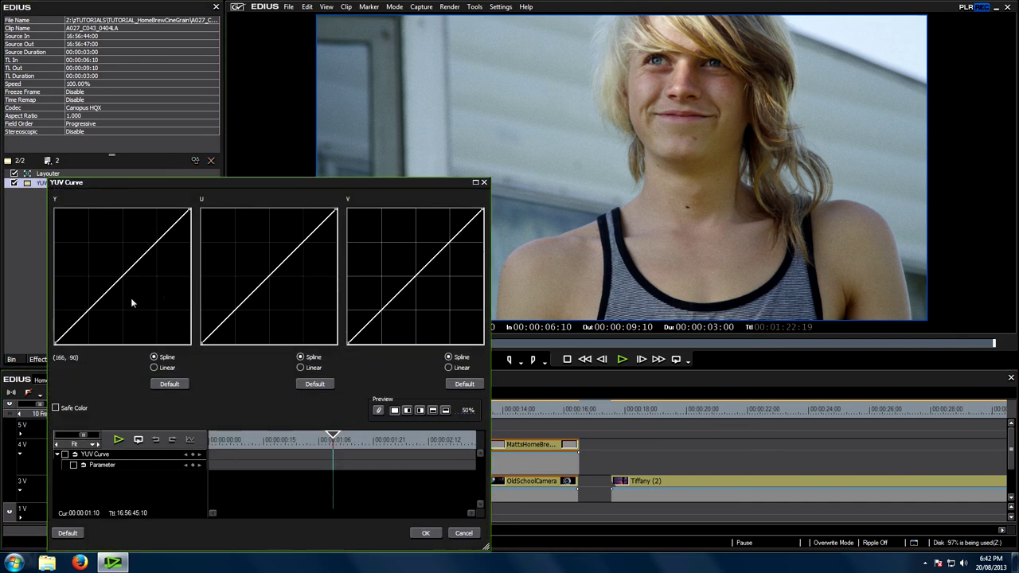
left_click_drag(95, 303, 91, 308)
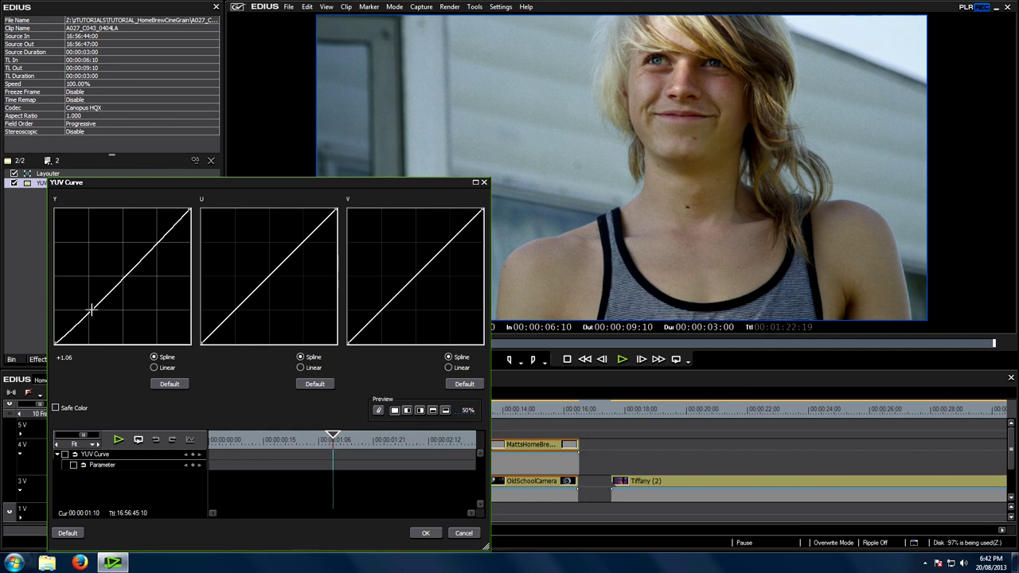
left_click(151, 248)
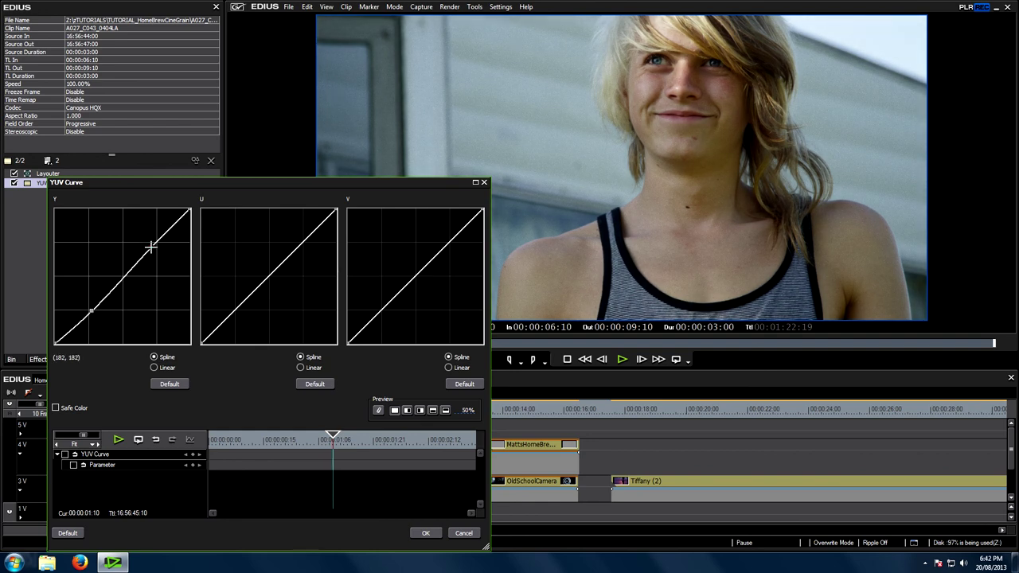
Shape the U and V curves into S-curves by lowering their lower part and raising their upper part.
left_click_drag(234, 313, 237, 322)
left_click_drag(289, 256, 293, 239)
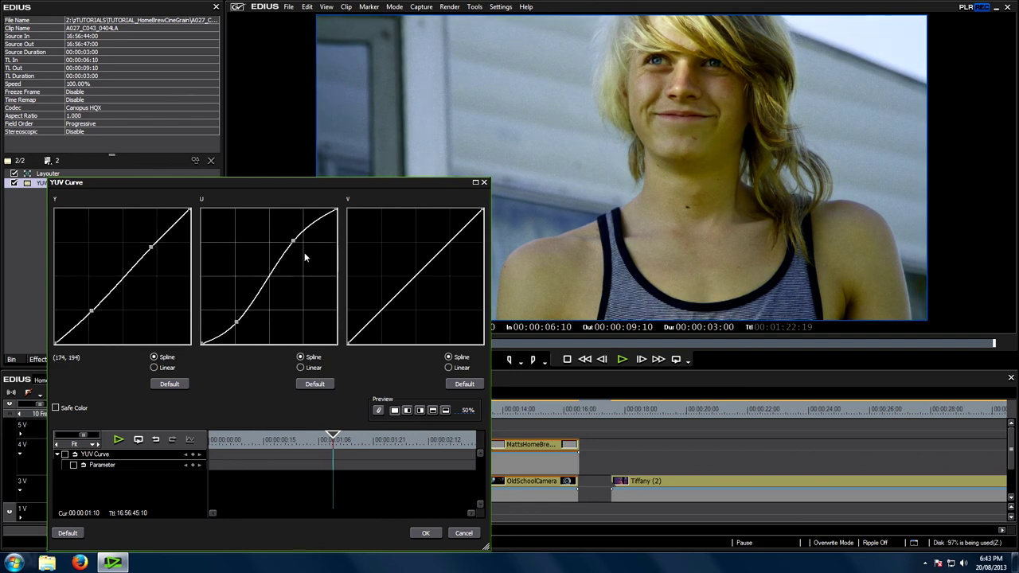
left_click_drag(375, 316, 382, 323)
mouse_move(443, 257)
left_mouse_down()
mouse_move(441, 220)
mouse_move(435, 250)
left_mouse_up()
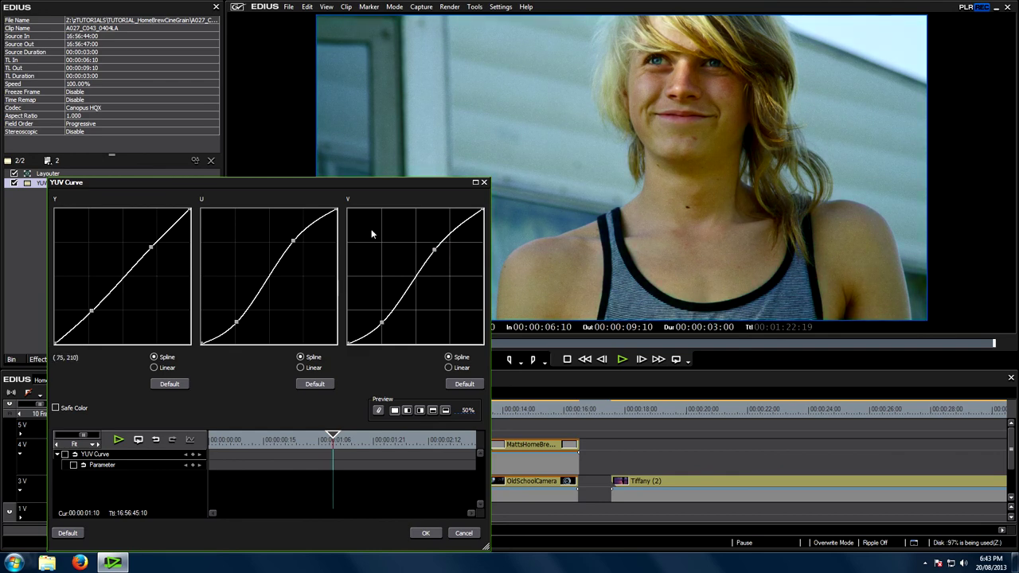
Soften the S-shape of the U and V curves by fine-tuning their lower and upper points.
left_click_drag(292, 240, 294, 241)
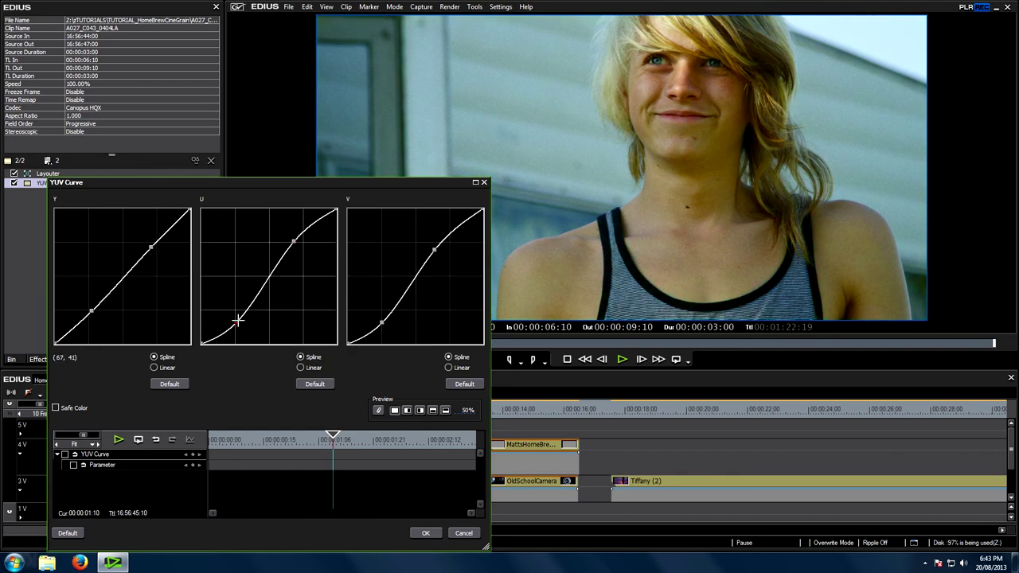
left_click_drag(237, 320, 233, 319)
left_click_drag(294, 242, 294, 243)
left_click_drag(435, 251, 441, 260)
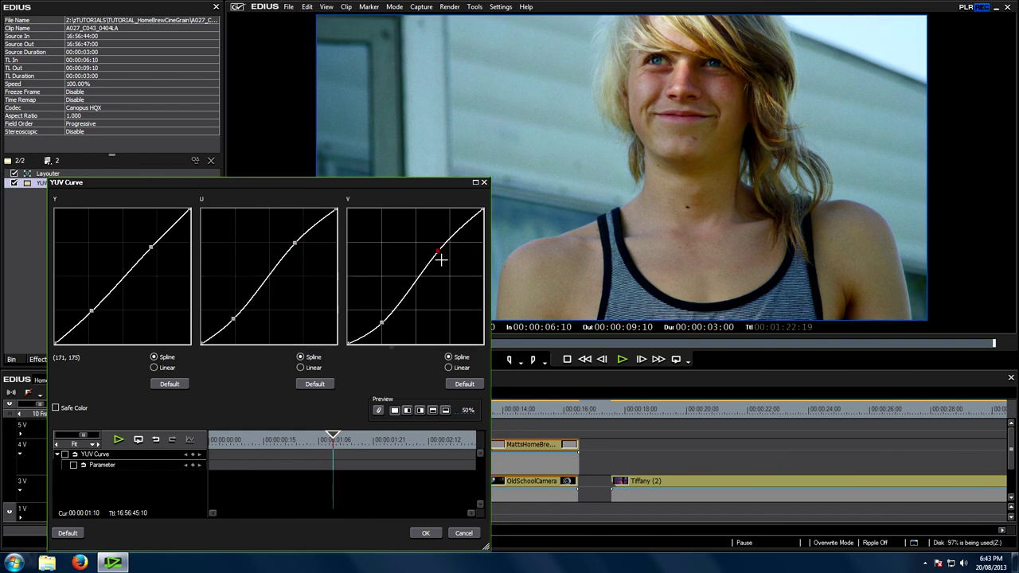
left_click_drag(381, 320, 379, 317)
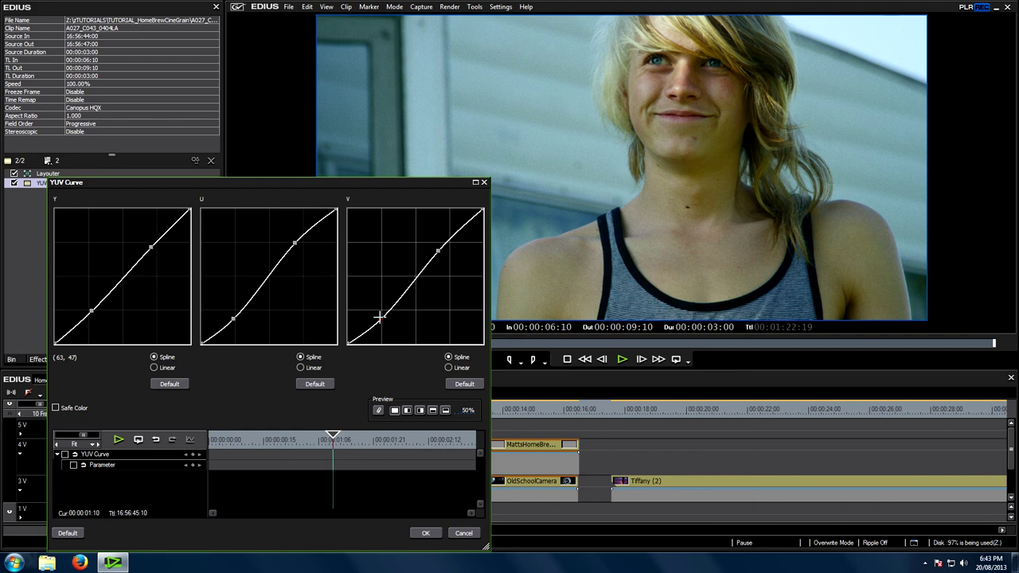
left_click_drag(381, 316, 381, 316)
left_click_drag(294, 242, 292, 242)
left_click_drag(232, 319, 235, 319)
Set the curve preview to 100%, strengthen the V curve's S-shape slightly, apply the YUV Curve, and play the clip.
left_click(408, 414)
left_click_drag(468, 414, 406, 139)
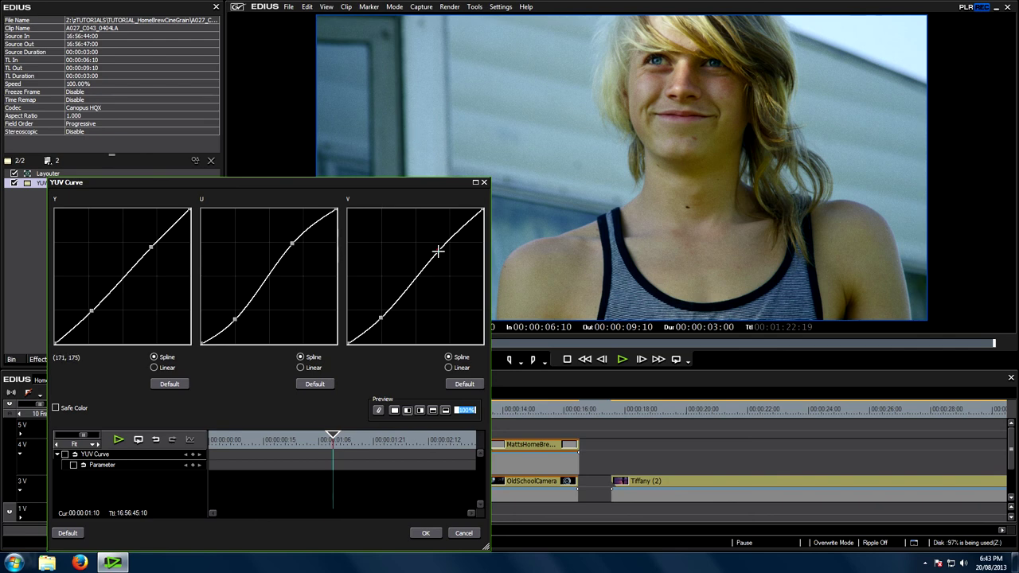
left_click_drag(438, 252, 437, 251)
left_click_drag(383, 318, 383, 320)
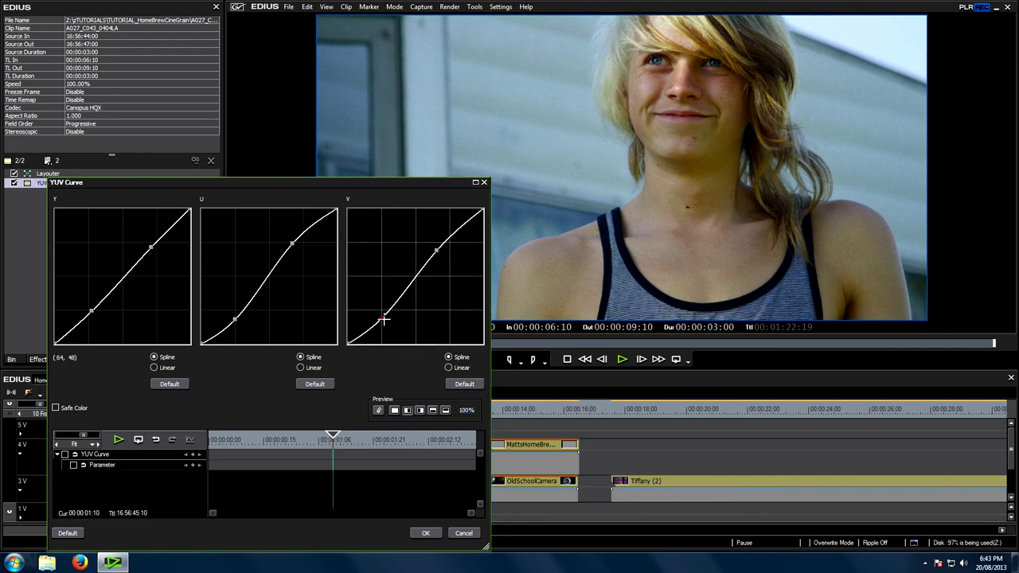
left_click(428, 534)
key("space")
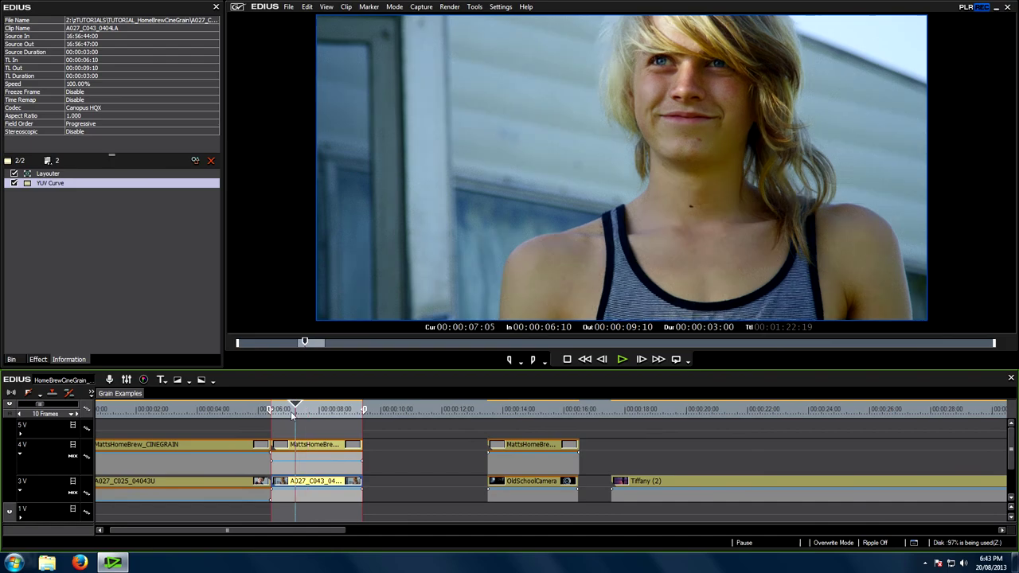
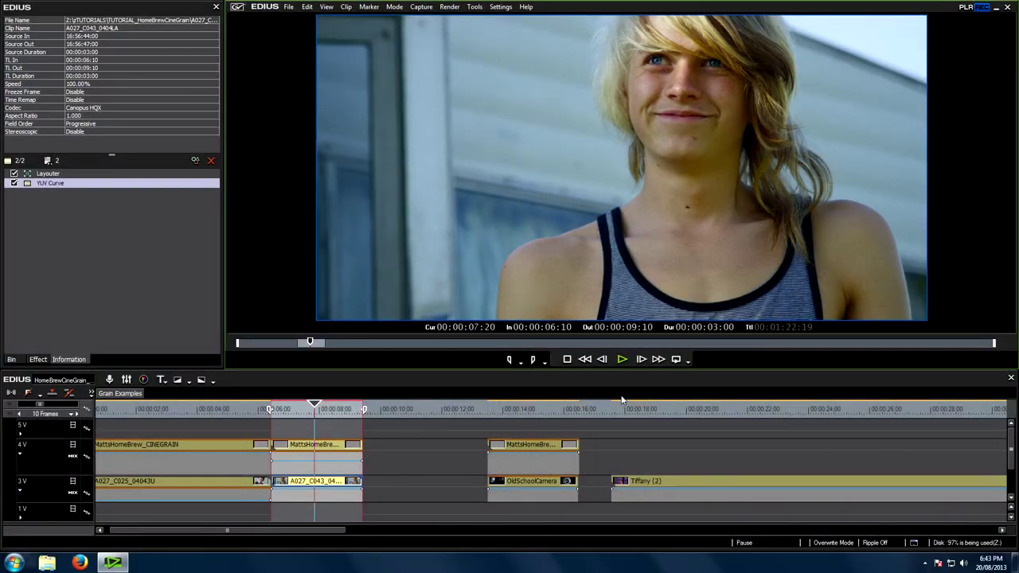
Add a YUV Curve to the grain clip above the A027_C043 clip and open its settings.
left_click(309, 444)
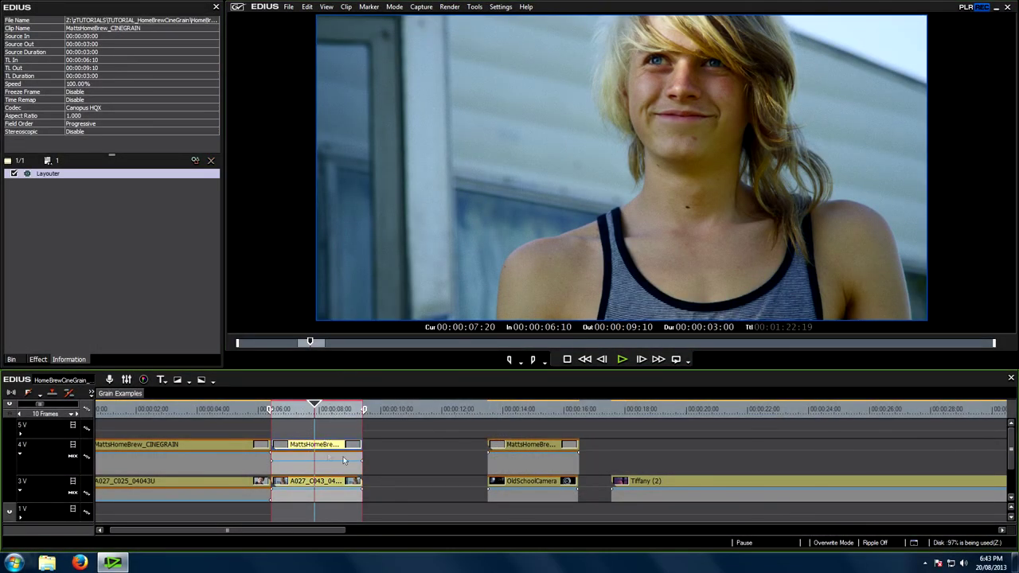
mouse_move(317, 410)
left_mouse_down()
mouse_move(335, 410)
mouse_move(322, 409)
left_mouse_up()
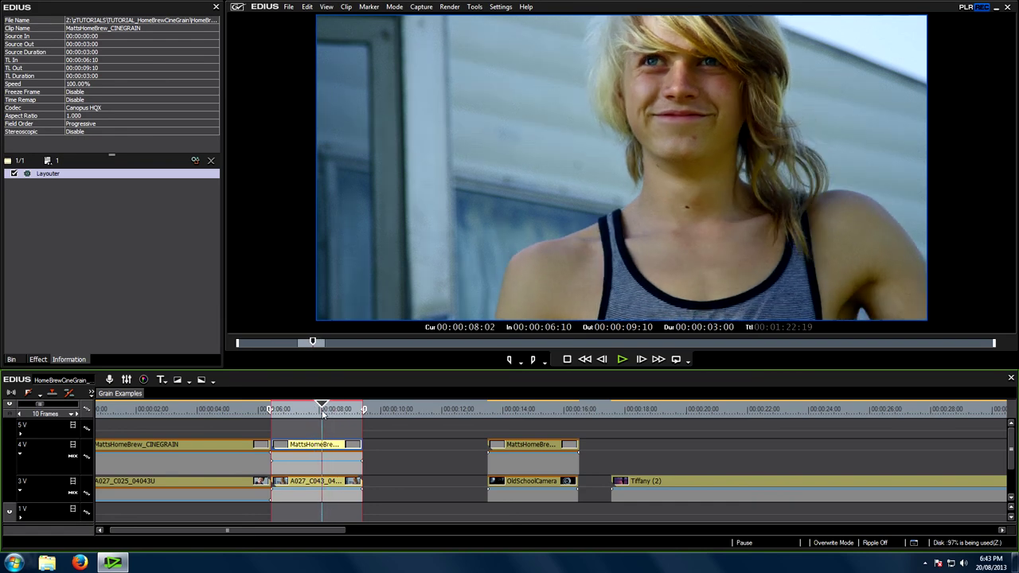
left_click(38, 358)
left_click_drag(245, 301, 312, 447)
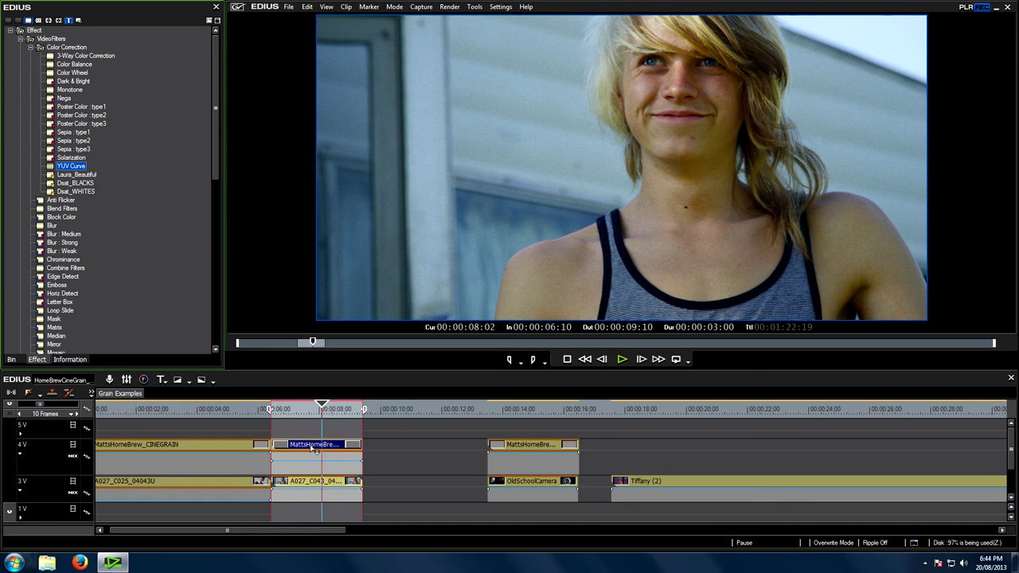
double_click(43, 184)
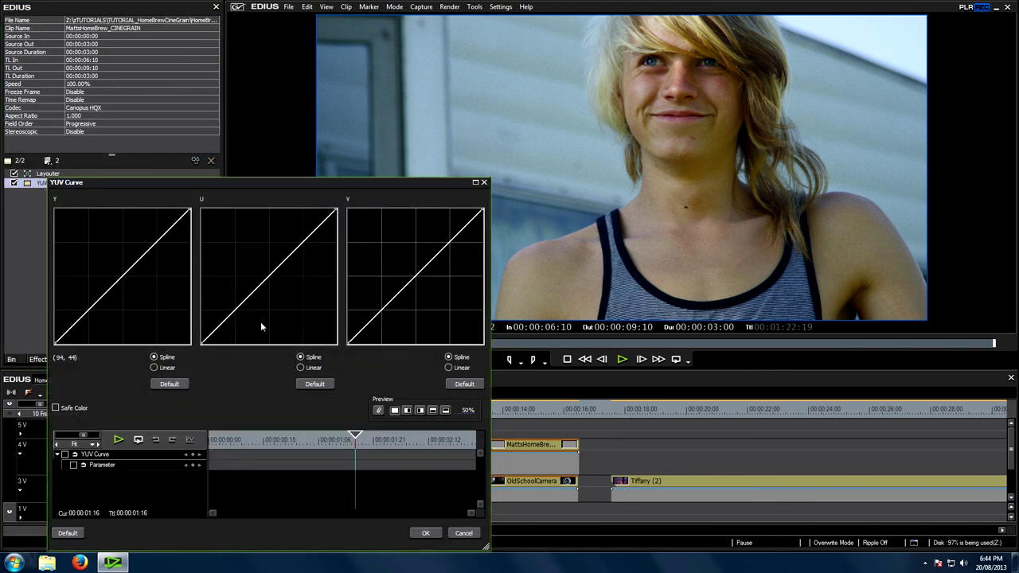
Lower the middle of the grain's U curve, raise the V curve slightly, and add an upper control point to each.
left_click_drag(258, 289, 265, 304)
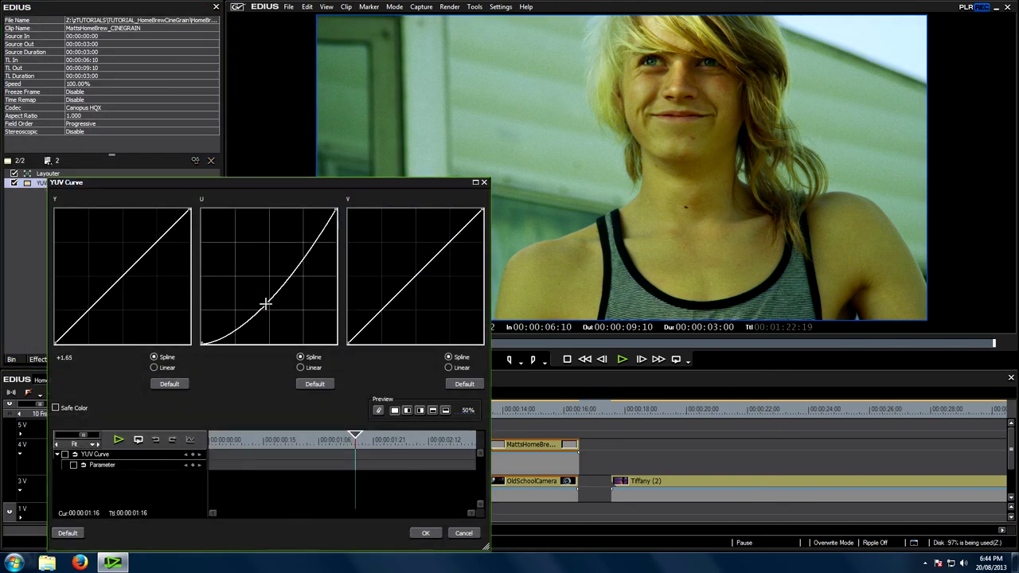
left_click_drag(394, 297, 393, 293)
left_click_drag(307, 261, 302, 251)
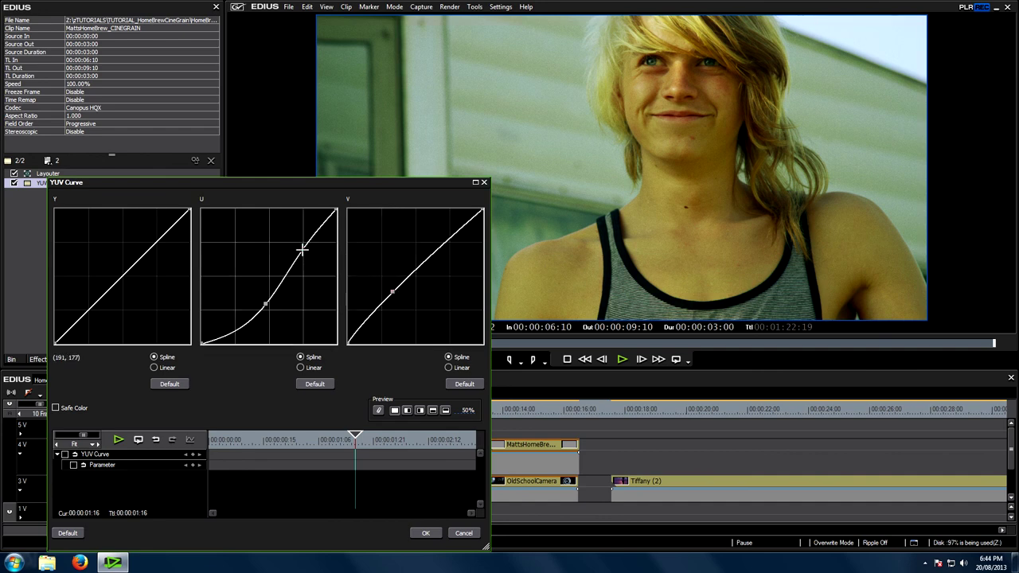
left_click_drag(435, 253, 436, 251)
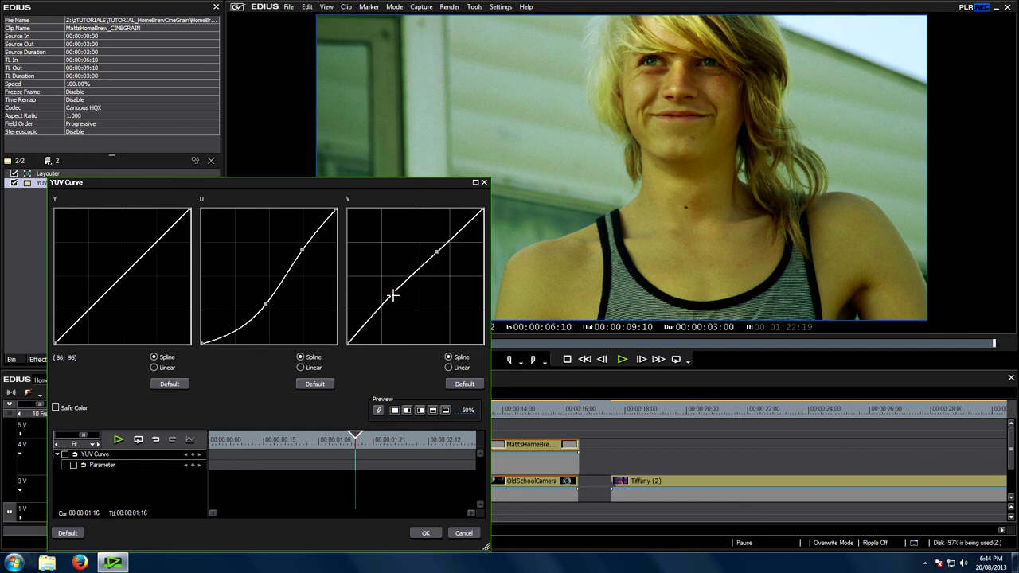
Raise the lower part of the V curve further, fine-tune both U curve points, and apply the YUV Curve.
left_click_drag(392, 295, 390, 289)
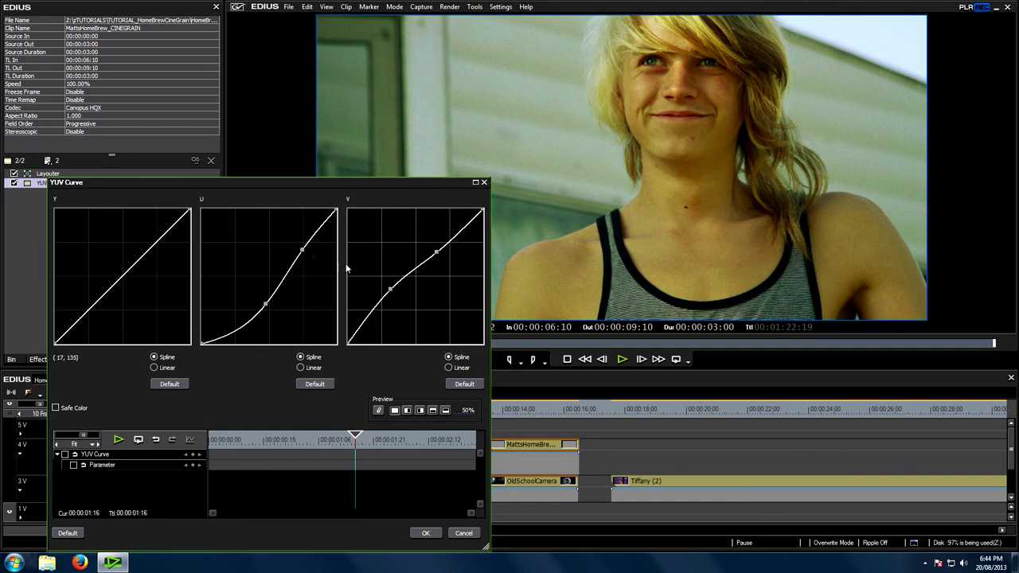
left_click_drag(301, 250, 299, 251)
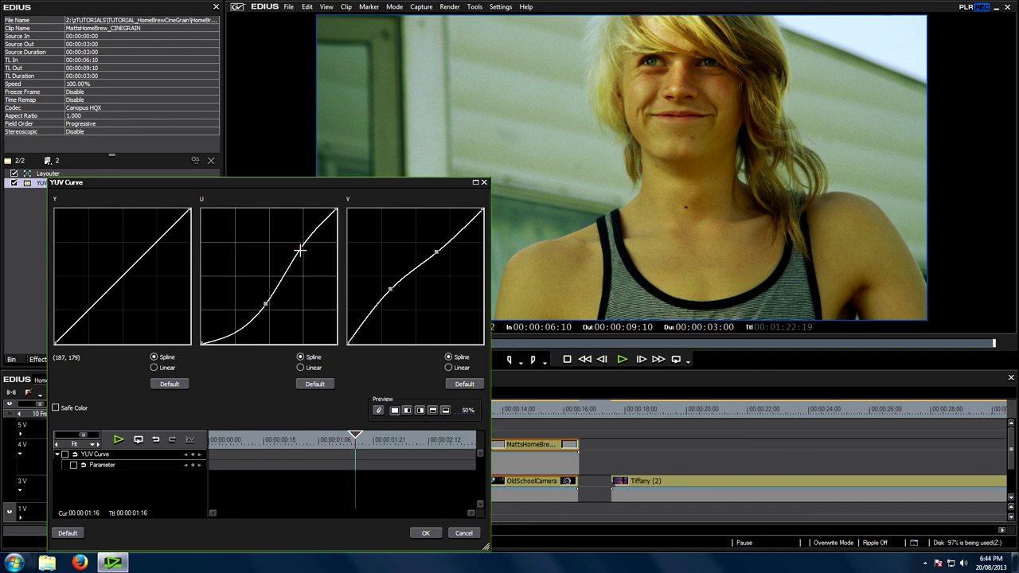
left_click_drag(266, 298, 264, 301)
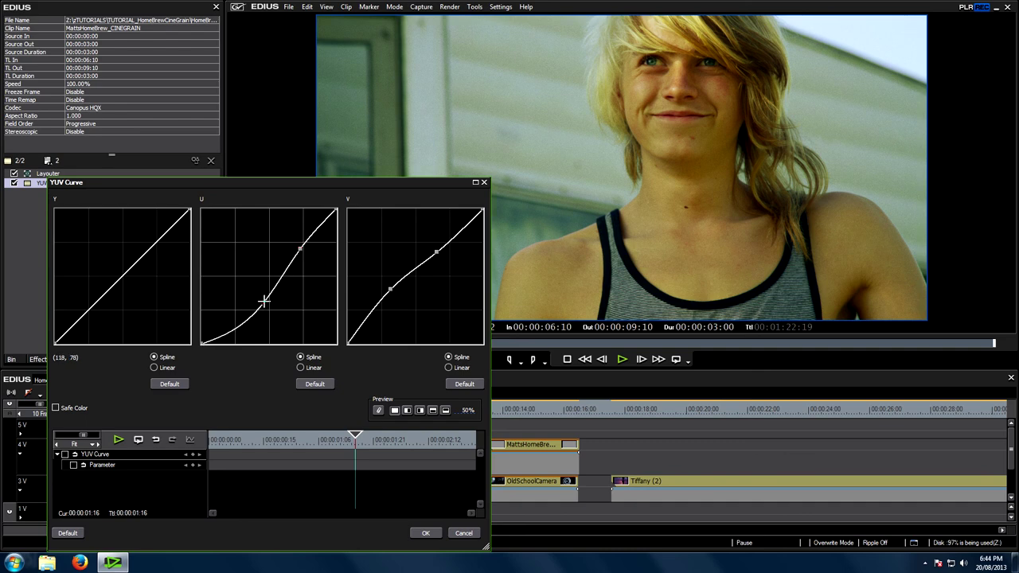
left_click(424, 533)
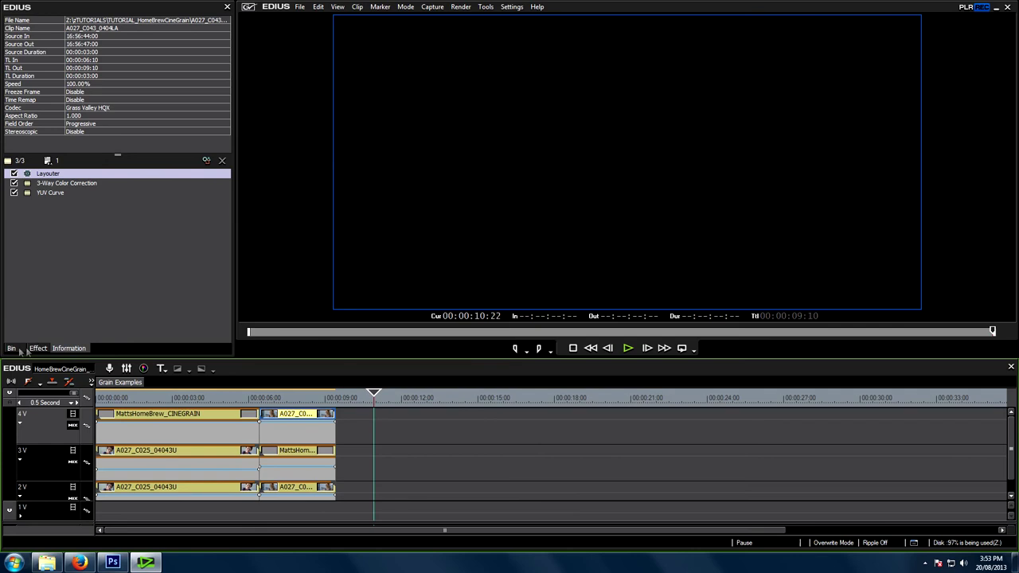
Place the OldSchoolCamera clip on the 4V track at about 00:00:12:16 and preview a frame from it.
left_click(32, 40)
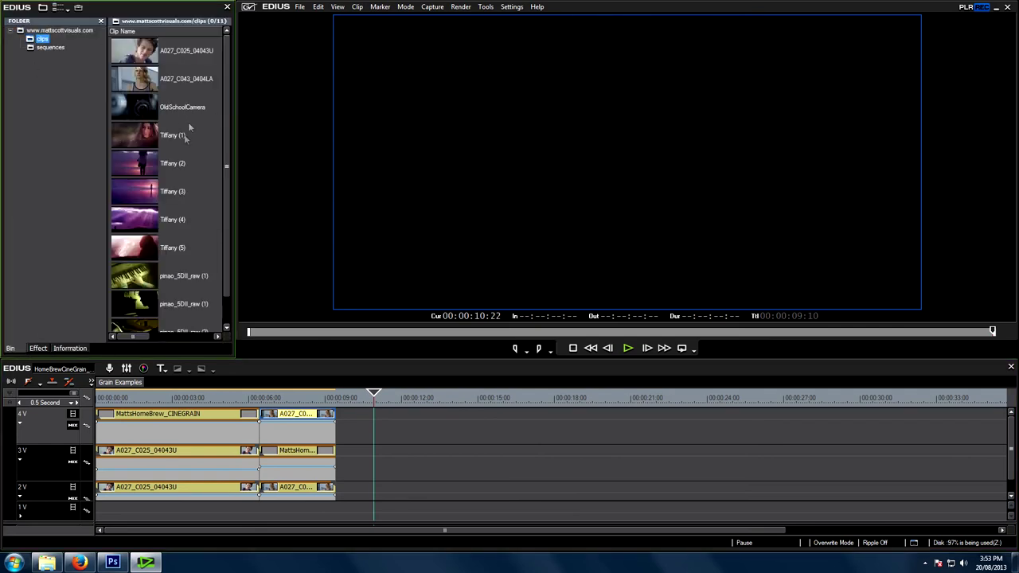
left_click_drag(159, 109, 428, 431)
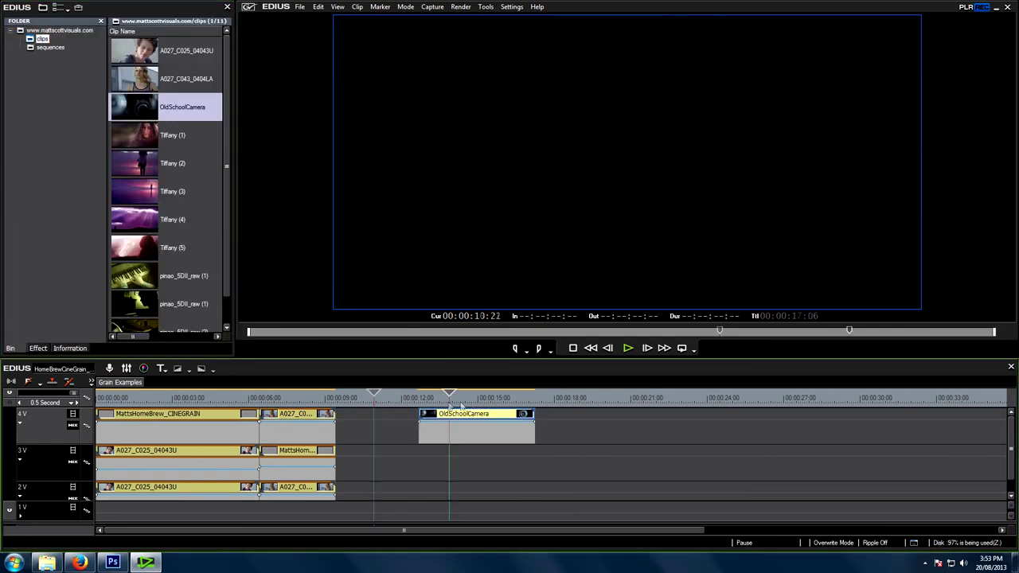
left_click(488, 397)
mouse_move(488, 406)
left_mouse_down()
mouse_move(476, 404)
mouse_move(488, 409)
left_mouse_up()
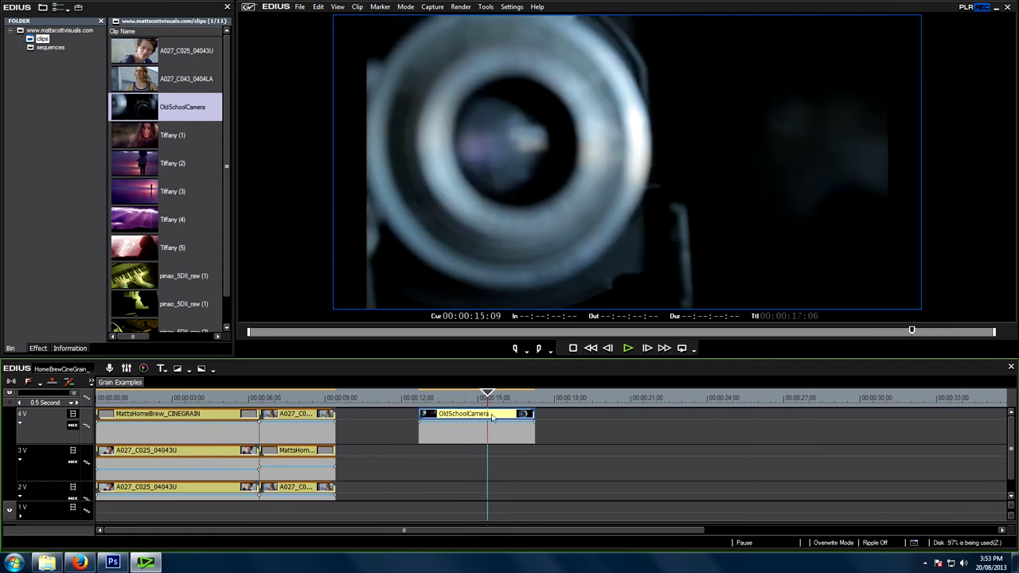
Apply the Fit Width layout preset to the OldSchoolCamera clip.
left_click(80, 351)
double_click(45, 174)
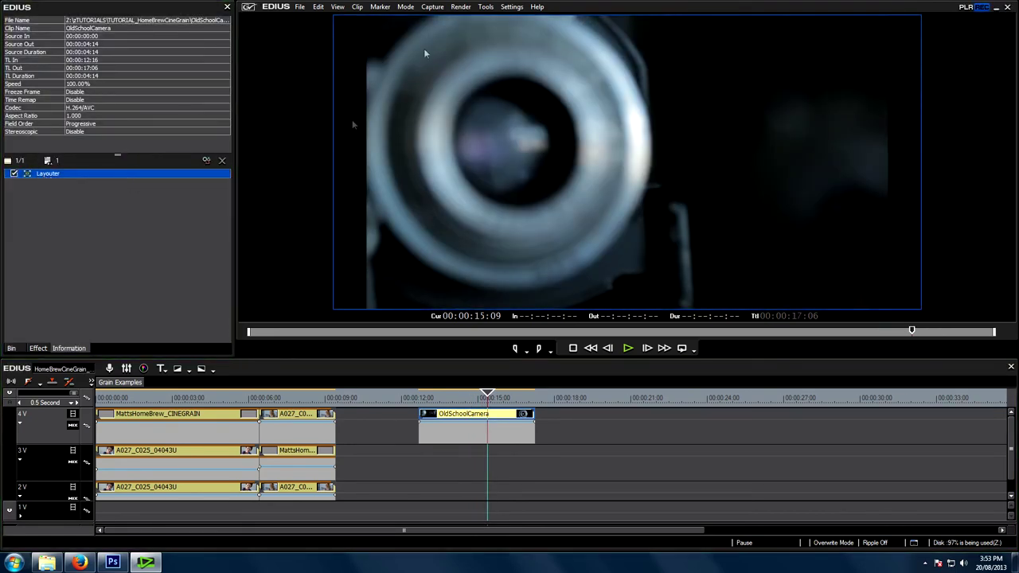
left_click(365, 28)
double_click(350, 76)
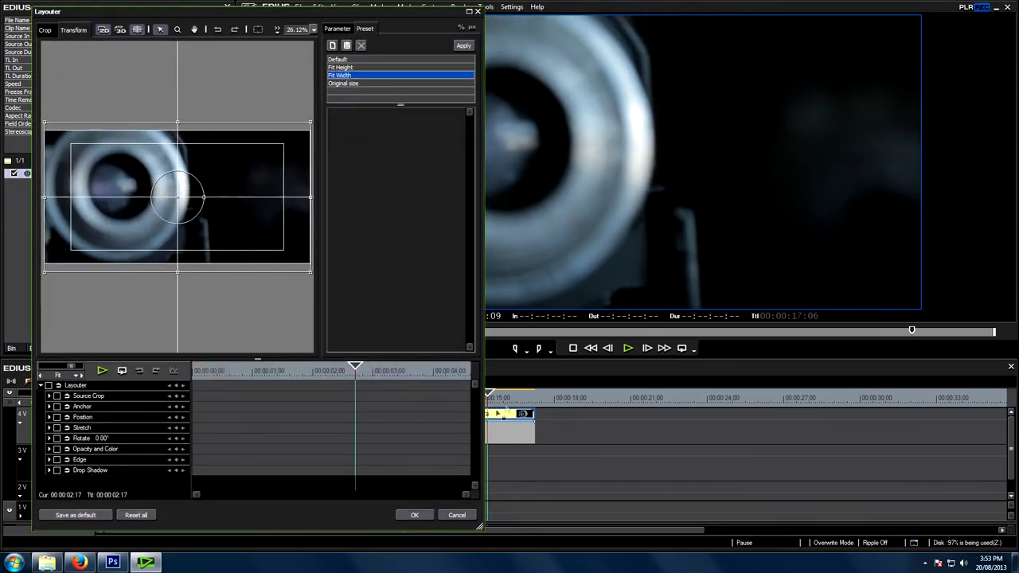
left_click(416, 515)
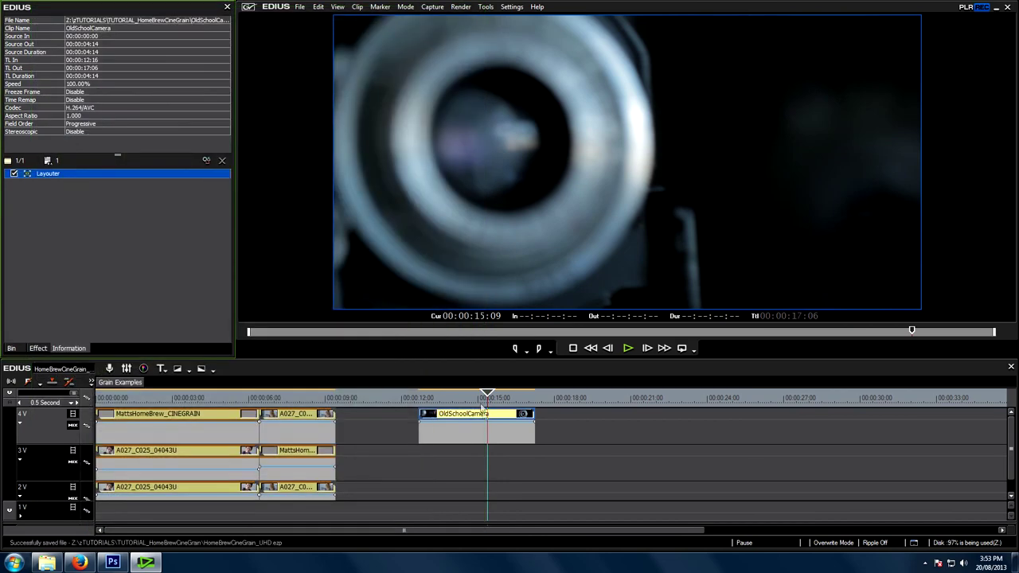
Trim the OldSchoolCamera clip to run from 00:00:13:12 to 00:00:16:11, playing it back to check the cuts.
left_click_drag(485, 397, 441, 414)
key("space")
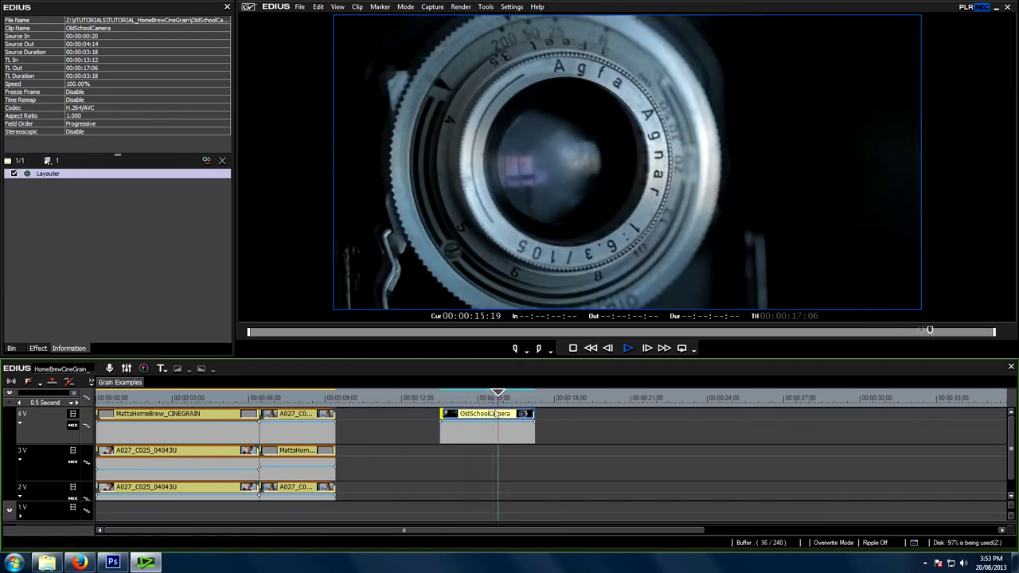
key("space")
left_click_drag(542, 425, 443, 400)
key("space")
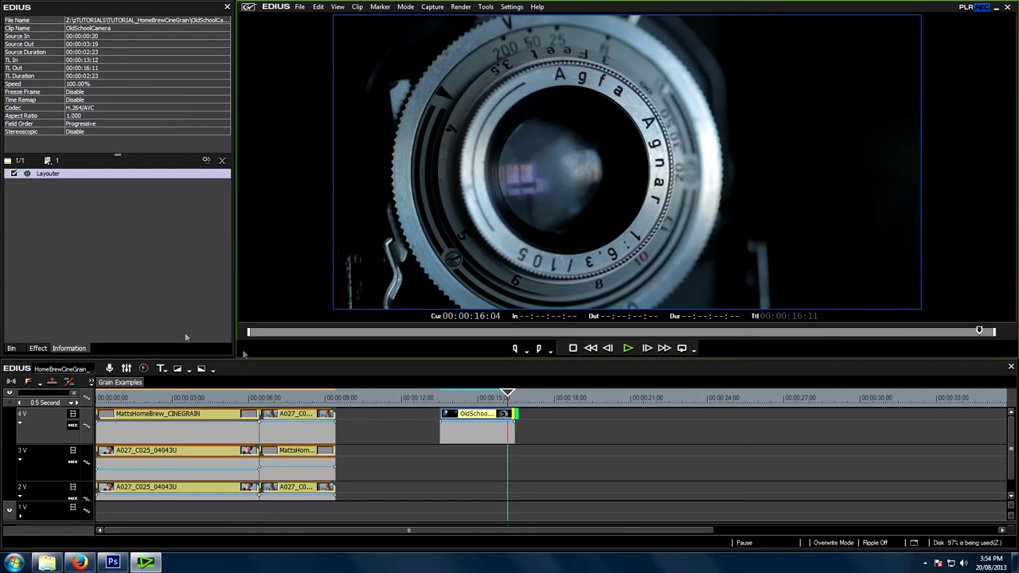
Move the OldSchoolCamera clip to track 3V and overlay a copy of the 3-second MattsHomeBrew_CINEGRAIN clip on 4V from 00:00:13:12.
left_click_drag(503, 434, 479, 452)
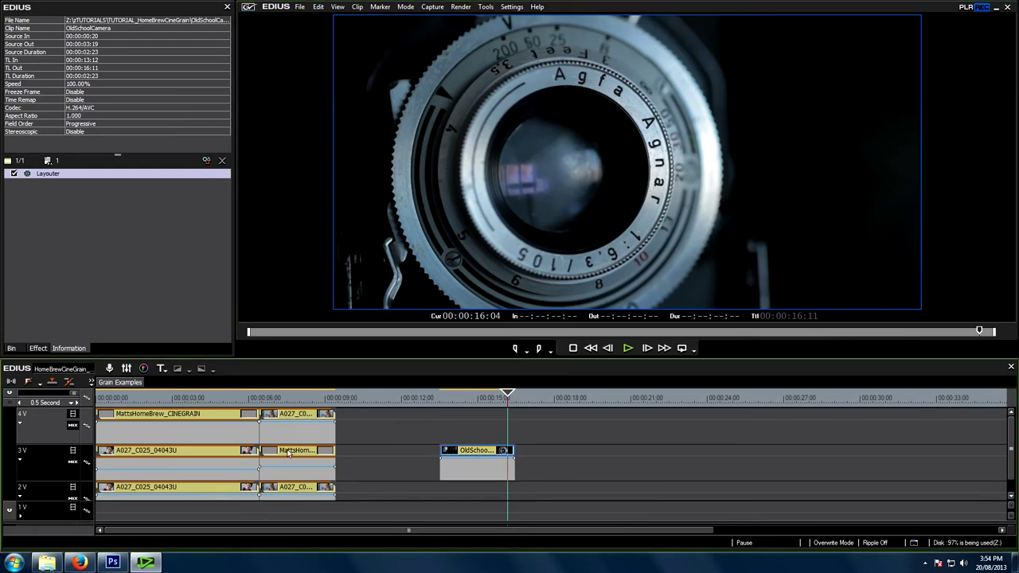
left_click_drag(289, 453, 478, 432)
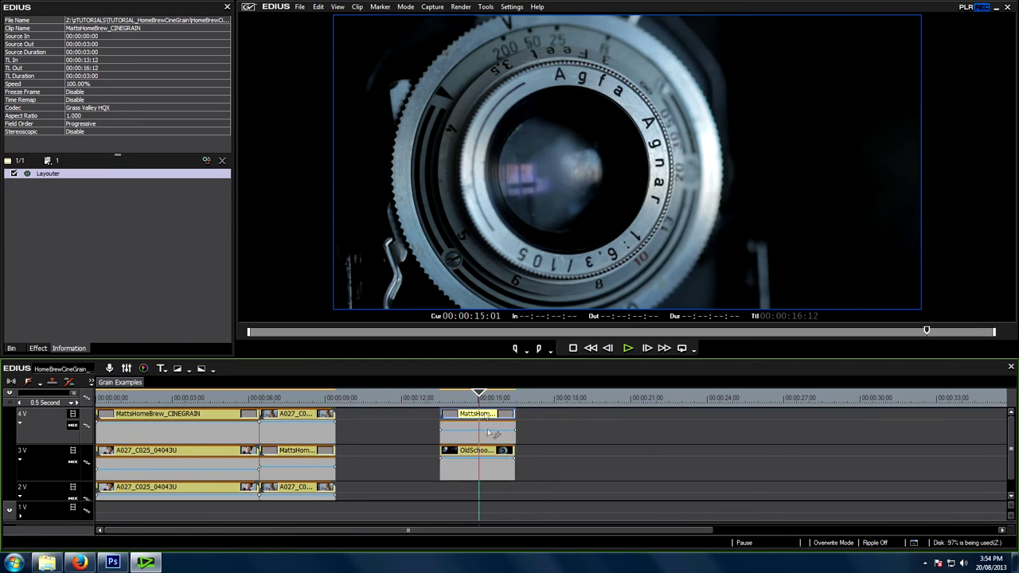
left_click(481, 398)
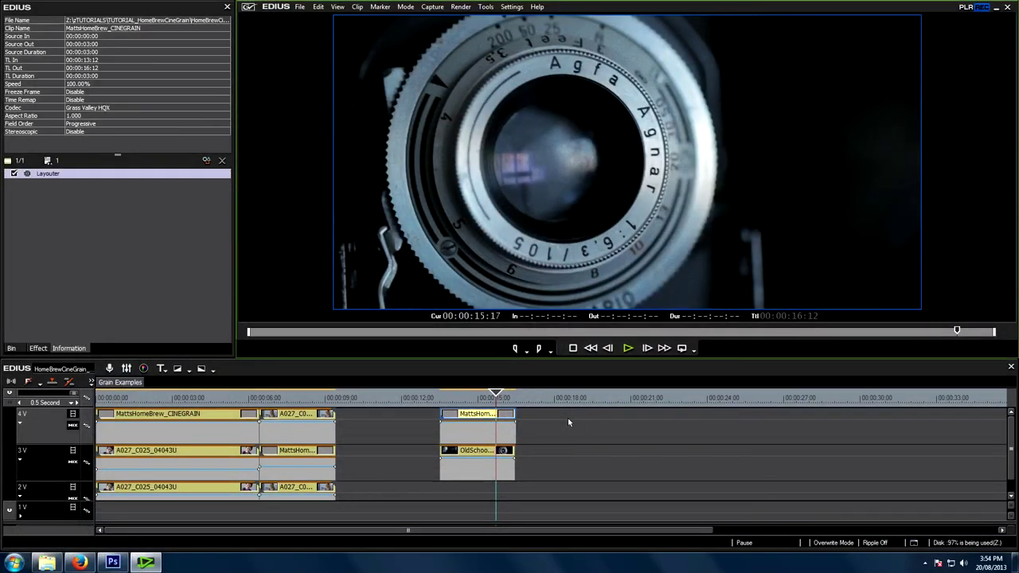
left_click(478, 399)
left_click_drag(478, 397, 494, 398)
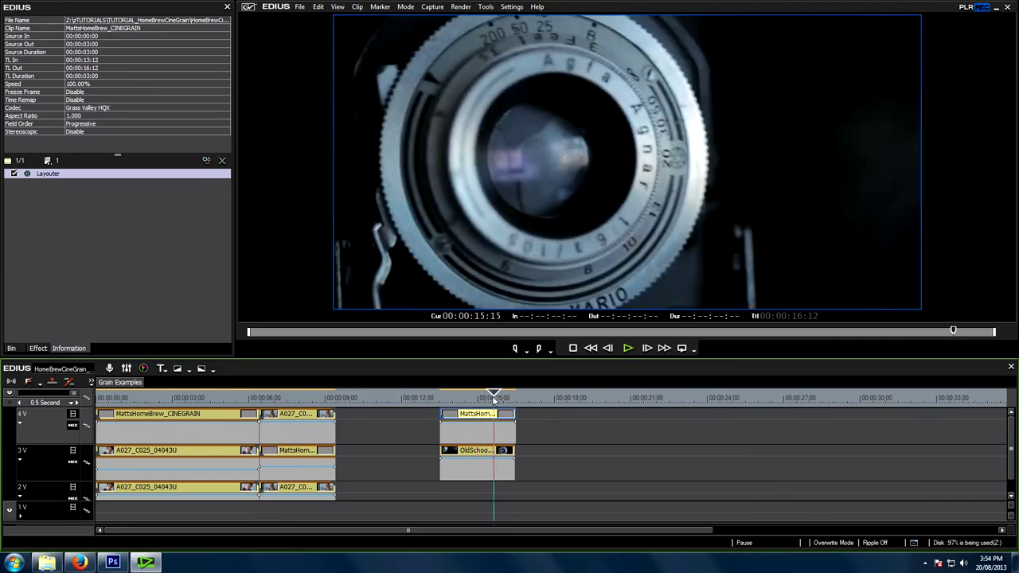
Add the Old Movie/Film filter to the OldSchoolCamera clip.
left_click(132, 271)
left_click(37, 348)
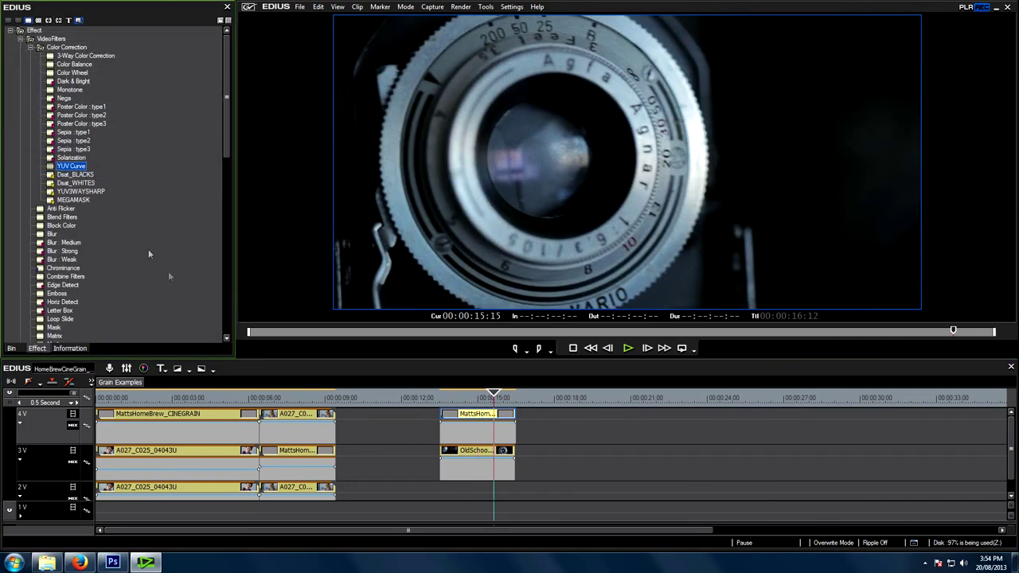
scroll(170, 276, "down", 13)
scroll(136, 152, "up", 3)
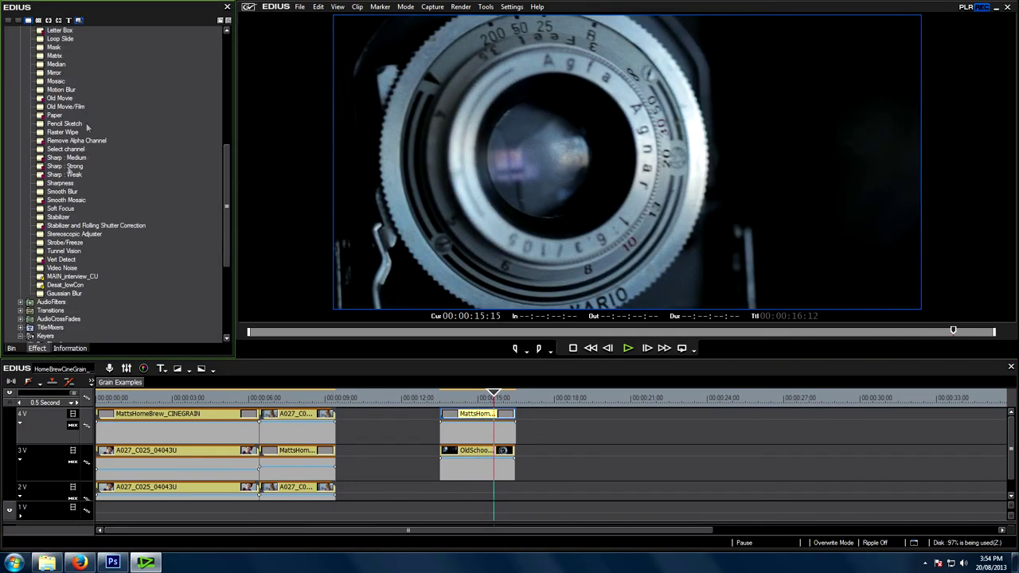
left_click_drag(62, 107, 478, 455)
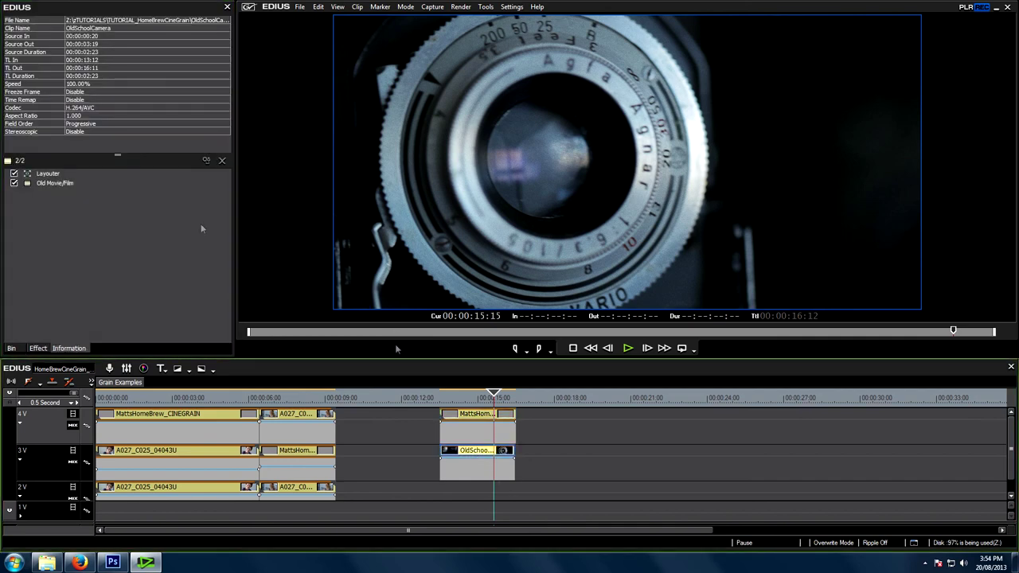
Accept the Old Movie/Film settings with Dust & Hair, Scratch Noise, Frame Jitter and Flicker enabled, and review the clip.
left_click(43, 187)
double_click(43, 185)
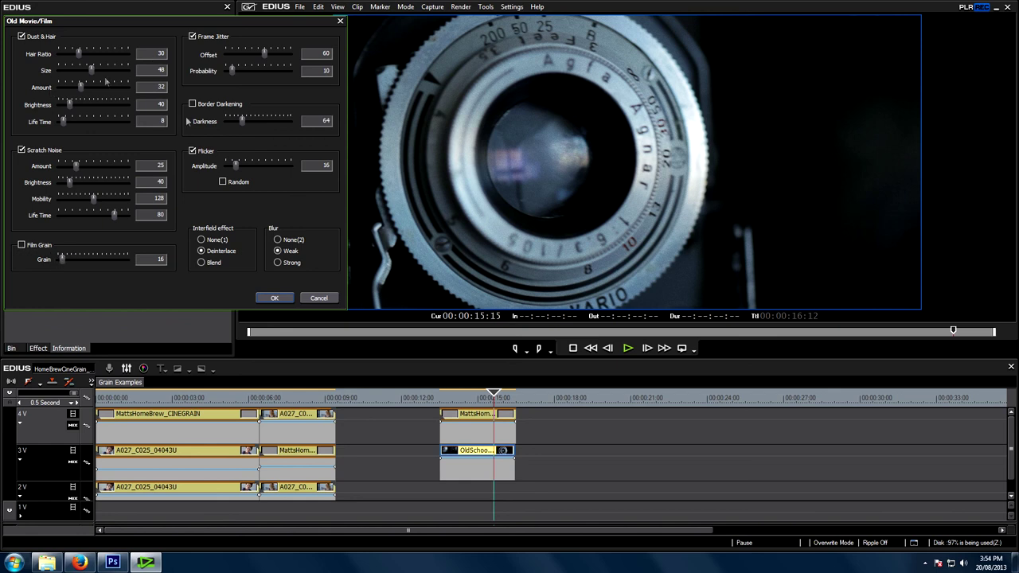
left_click(280, 299)
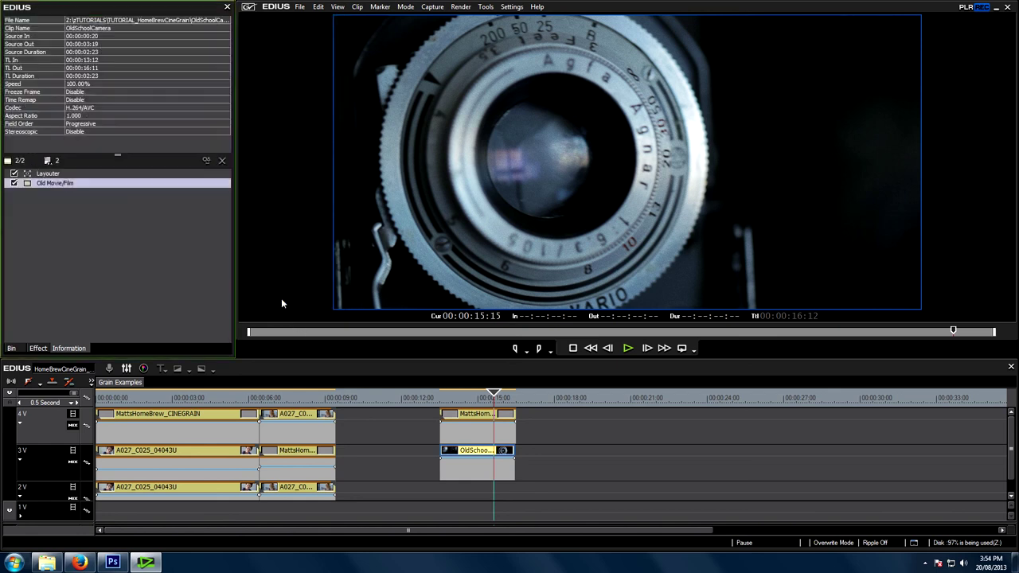
left_click(467, 399)
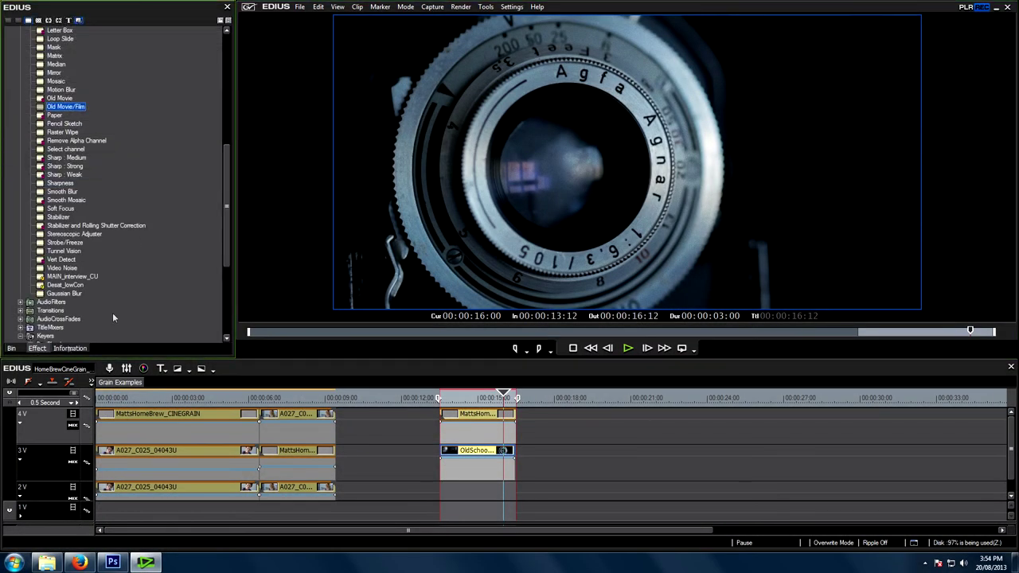
Add a Monotone filter to the OldSchoolCamera clip with a warm tint of U 124 and V 131.
scroll(113, 317, "up", 10)
left_click_drag(67, 91, 482, 454)
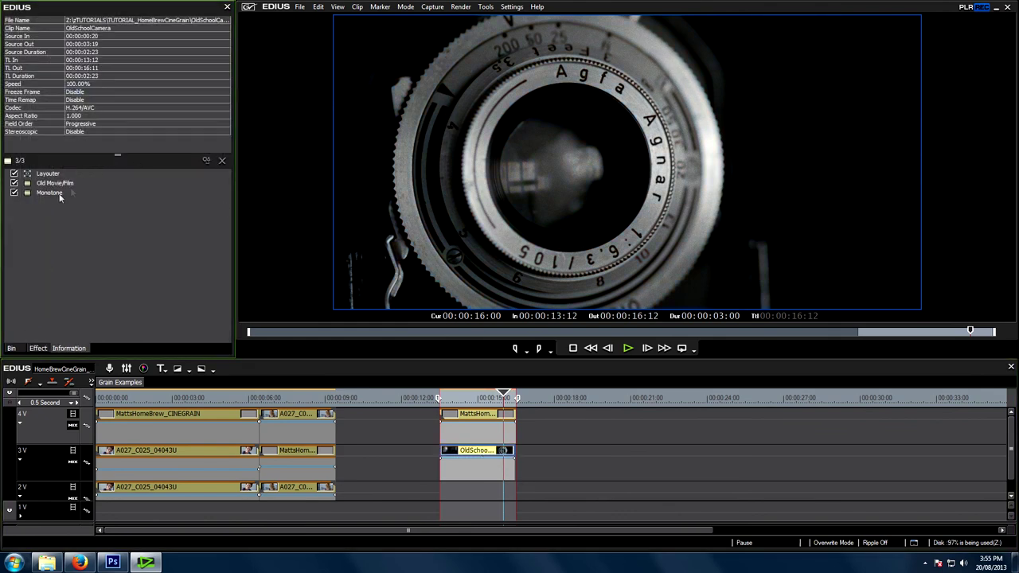
double_click(59, 194)
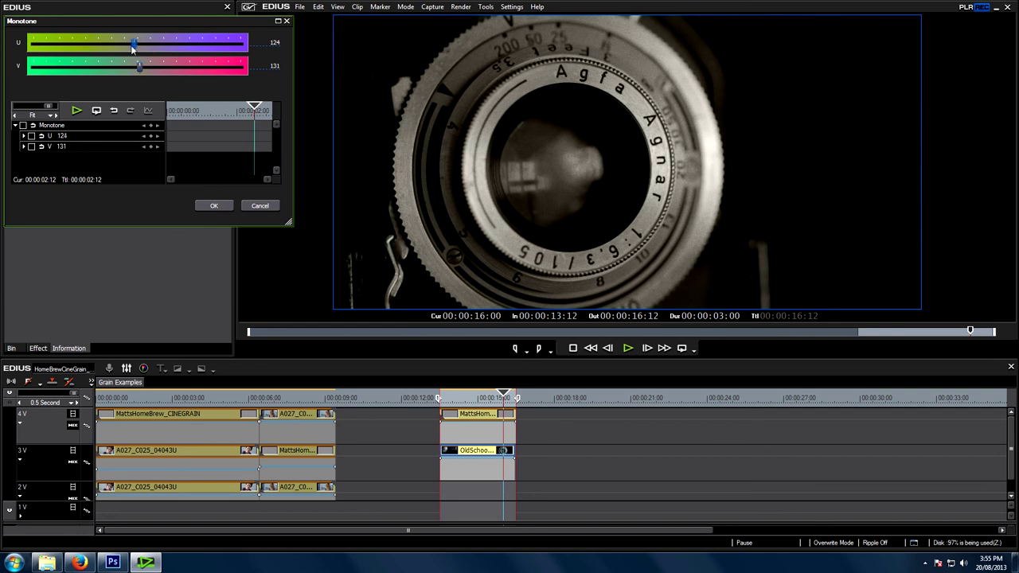
left_click(213, 205)
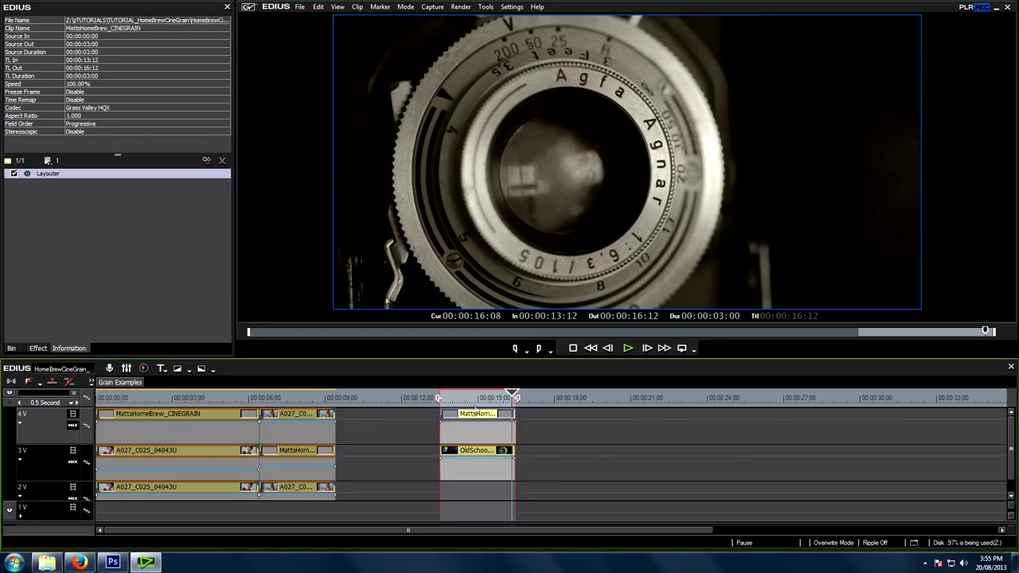
Set the stretch of the grain clip above OldSchoolCamera to 100% in the Layouter.
double_click(48, 174)
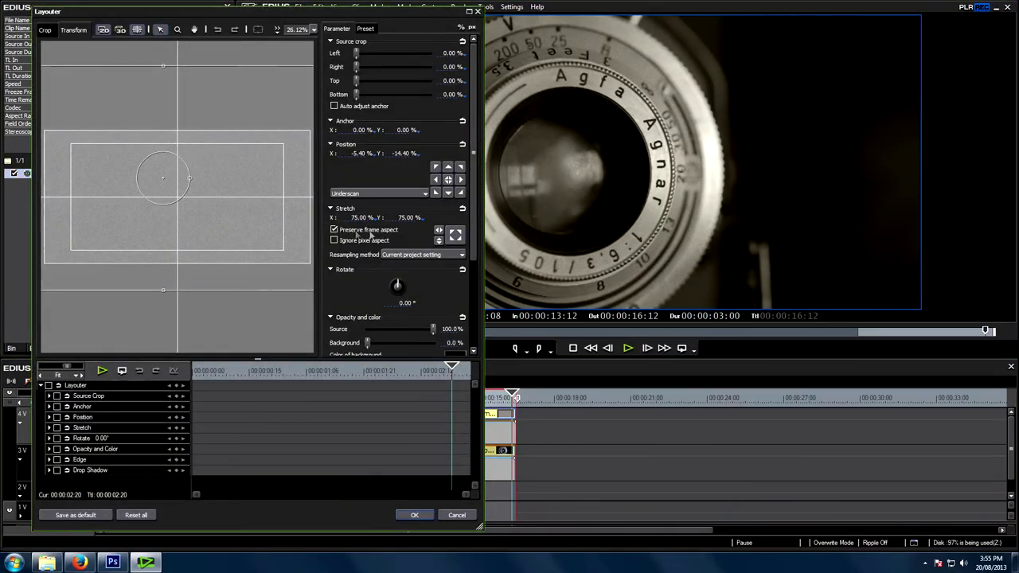
left_click(355, 219)
type("100")
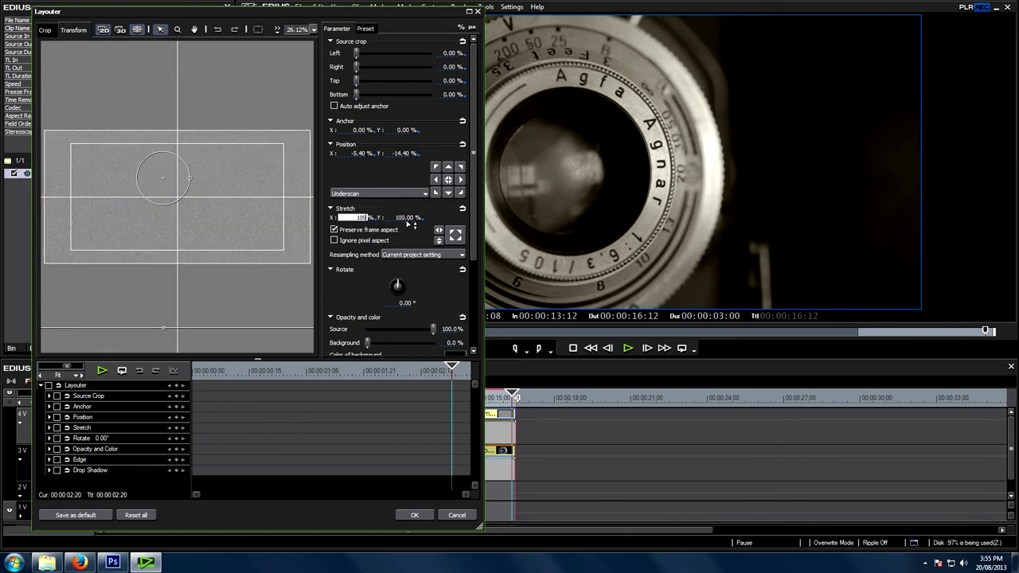
left_click(417, 515)
Place the Tiffany (2), (3), (4) and (5) clips on track 3V after the OldSchoolCamera clip and preview them.
left_click(10, 348)
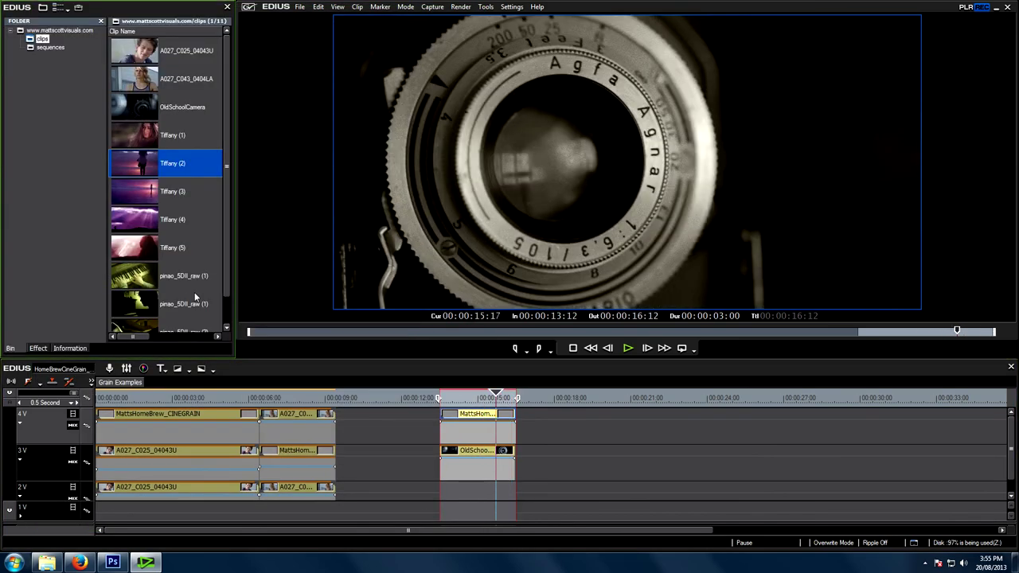
left_click(144, 248)
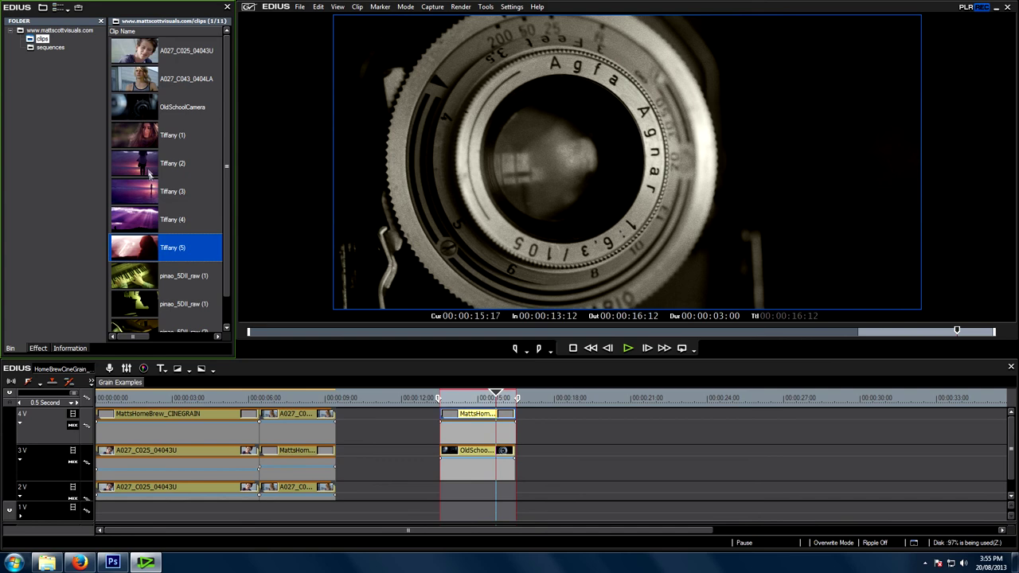
left_click(148, 173, "shift")
left_click_drag(139, 167, 549, 457)
left_click(640, 411)
scroll(637, 407, "down", 2)
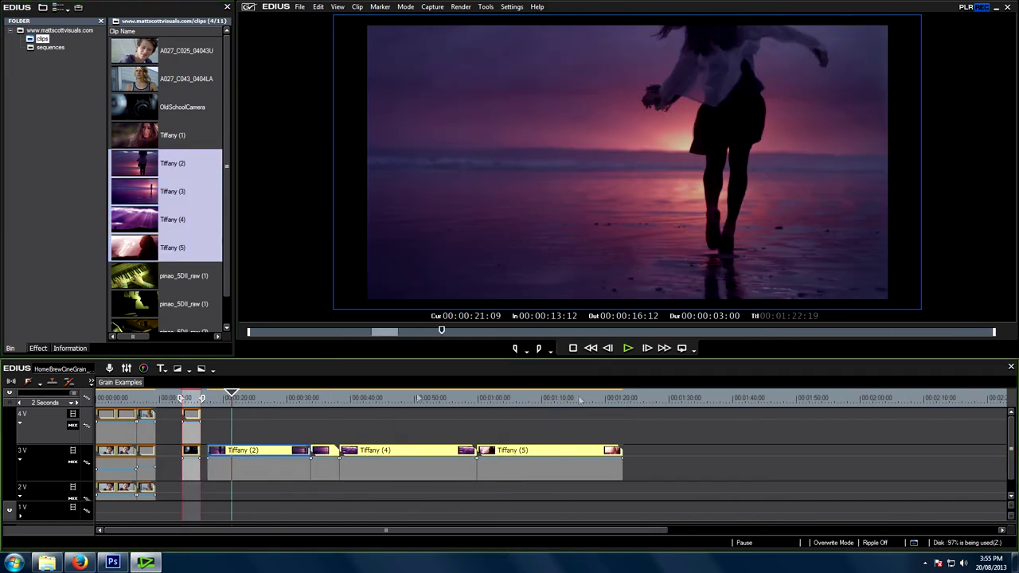
left_click(282, 400)
left_click_drag(282, 400, 317, 401)
Switch to Firefox and open the "DESTRUCTIVE CREATION (broken glass filters and more)" post from the blog's list of posts.
left_click(86, 563)
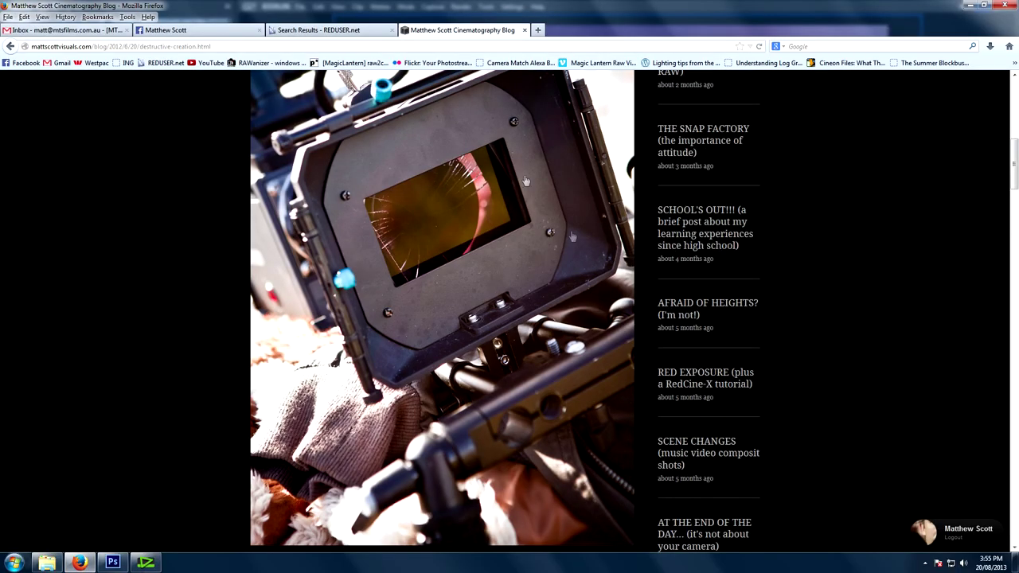
scroll(475, 247, "up", 5)
scroll(523, 282, "down", 4)
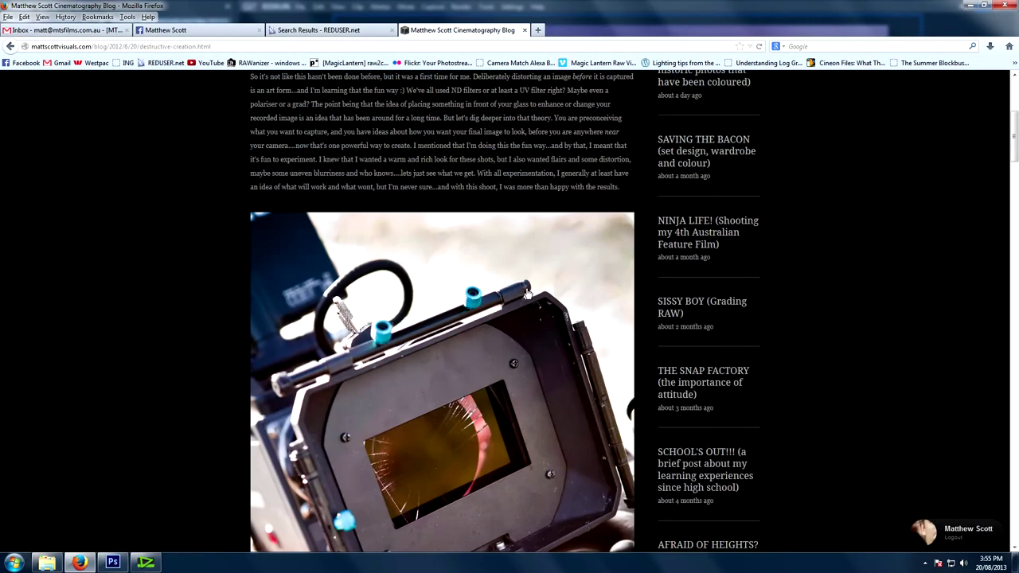
scroll(525, 295, "down", 3)
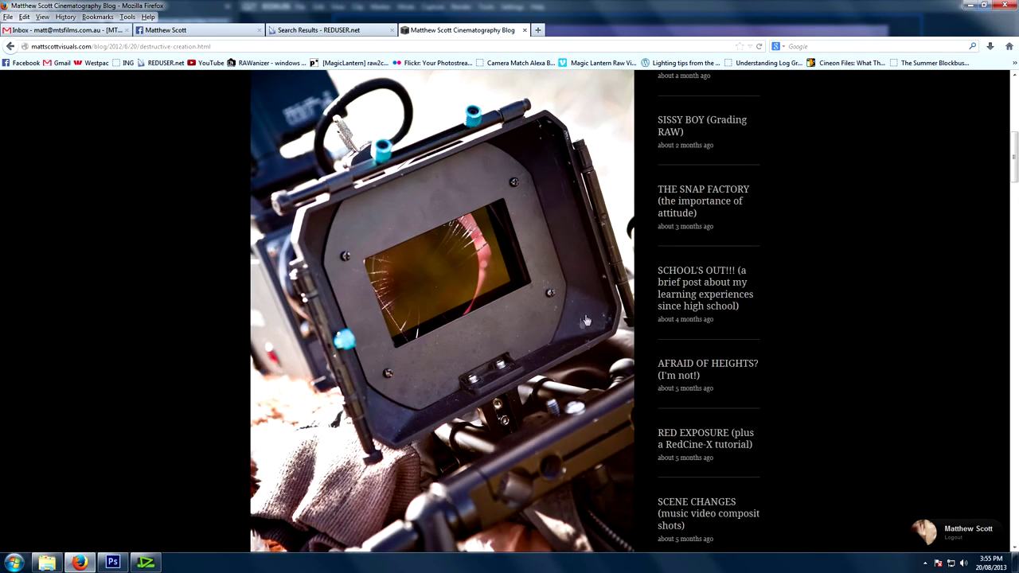
scroll(570, 328, "up", 5)
scroll(714, 406, "down", 5)
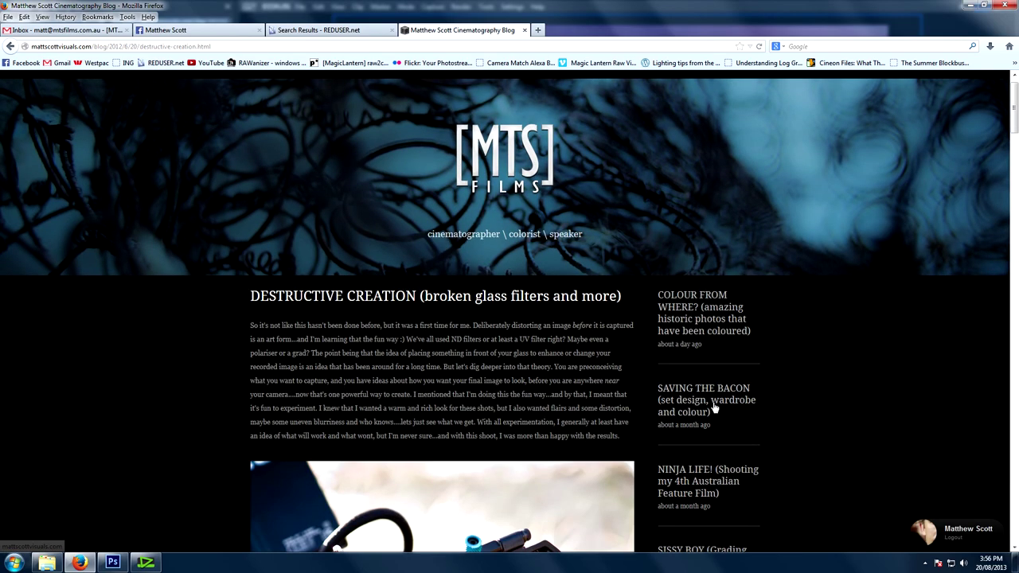
scroll(717, 394, "down", 6)
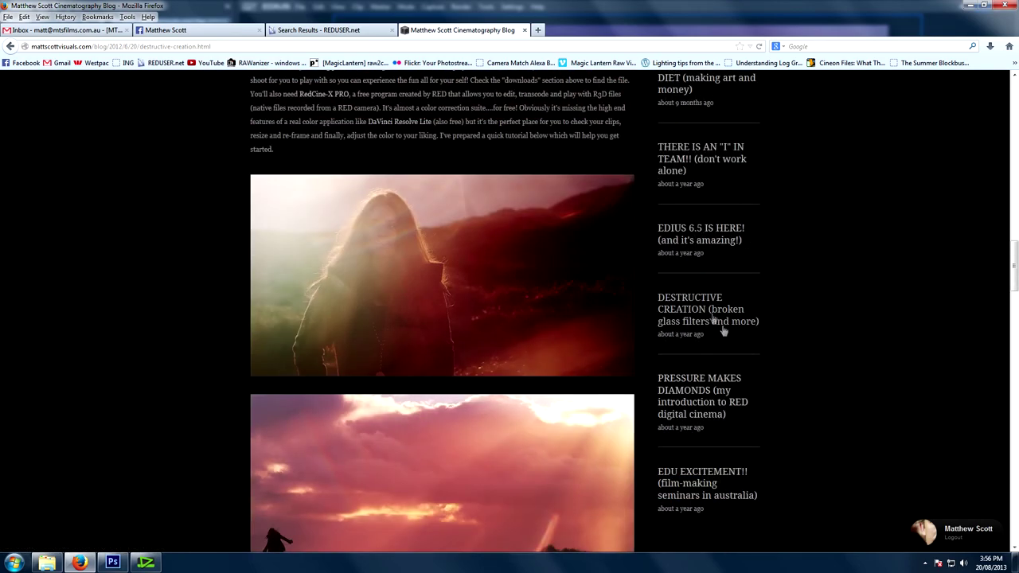
left_click(683, 315)
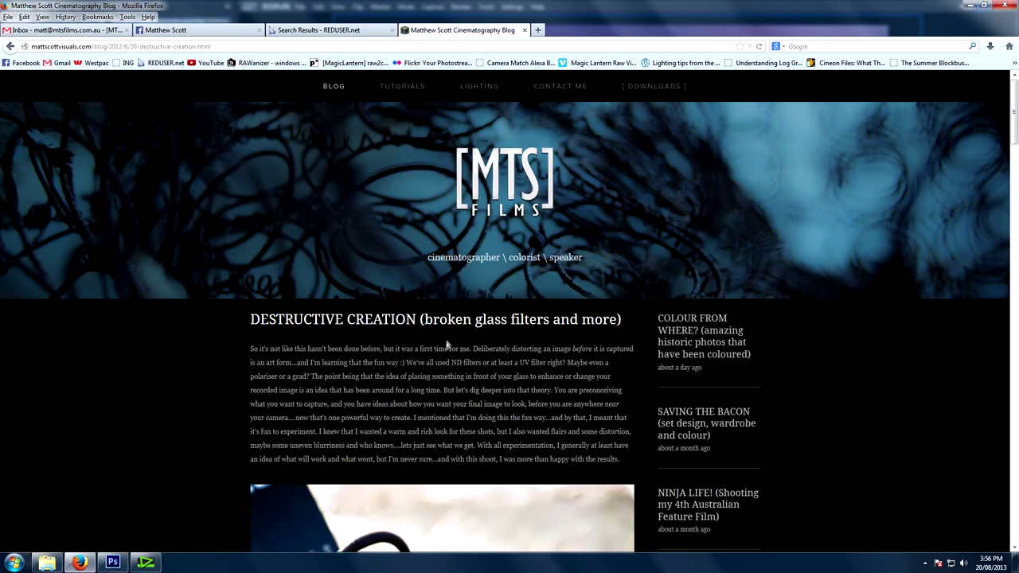
Examine the photo of the cracked glass filter in the matte box and the resulting stills in the blog post.
scroll(450, 390, "down", 4)
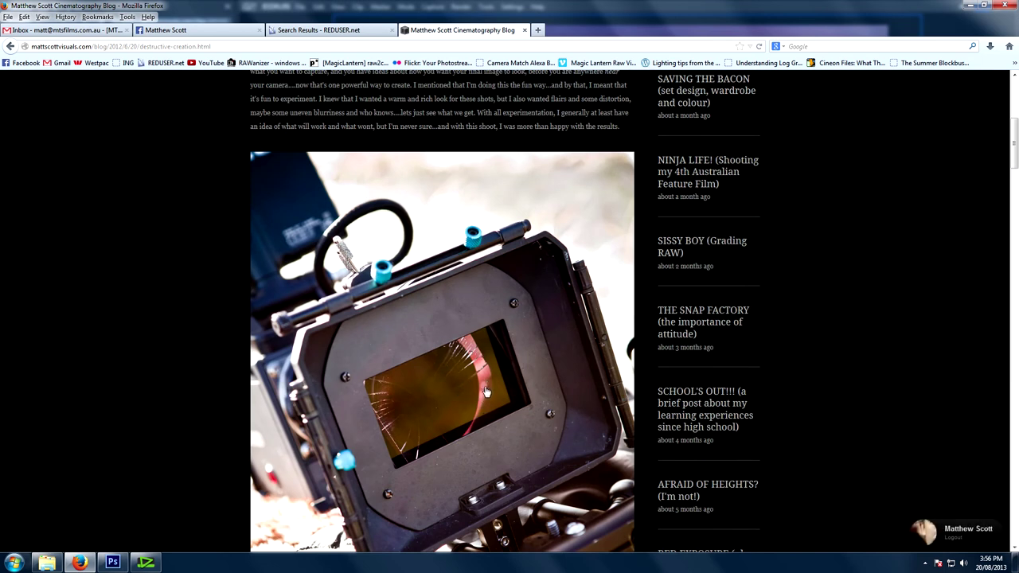
scroll(476, 405, "down", 2)
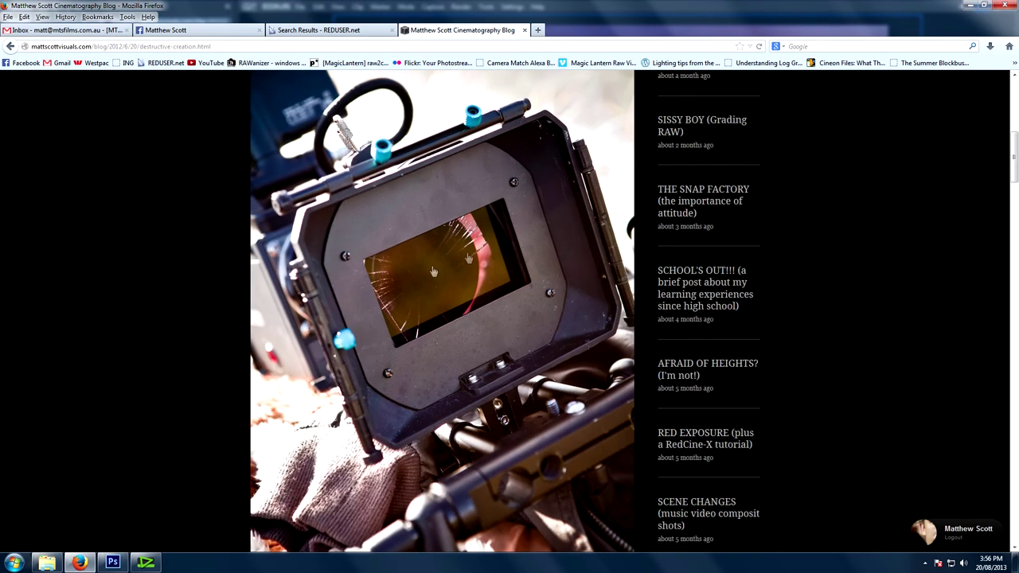
scroll(501, 338, "down", 5)
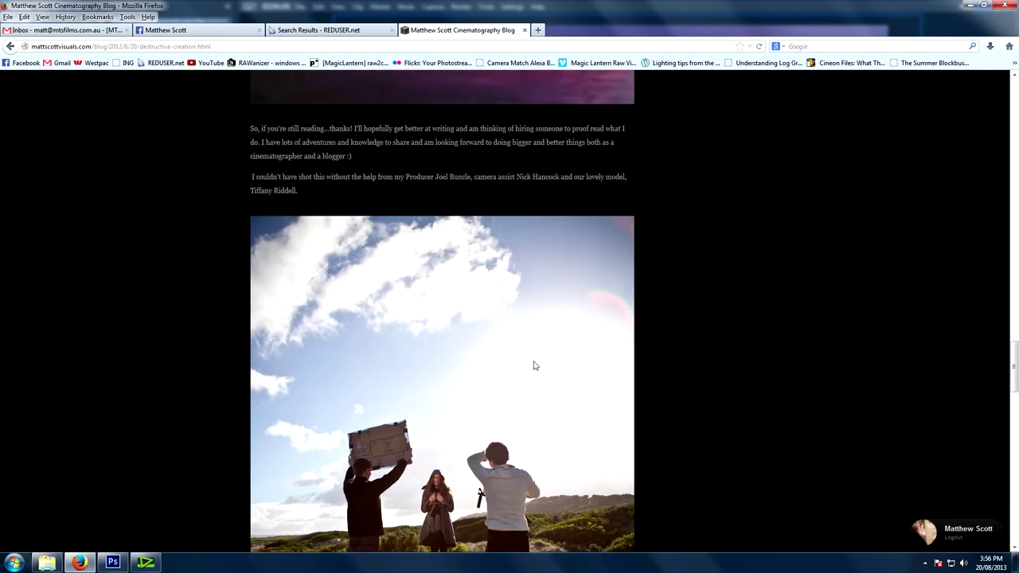
scroll(535, 367, "up", 15)
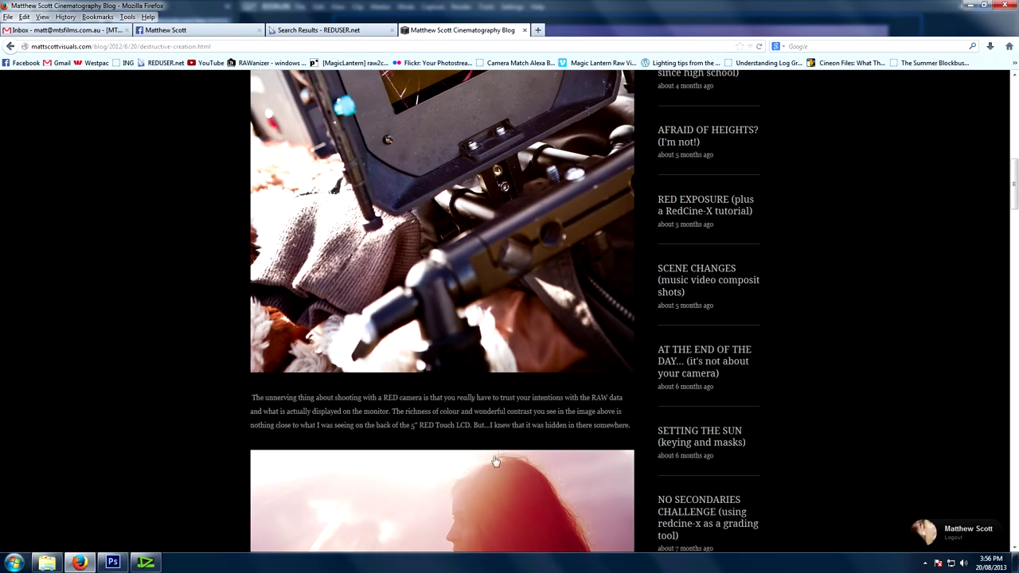
scroll(501, 441, "down", 2)
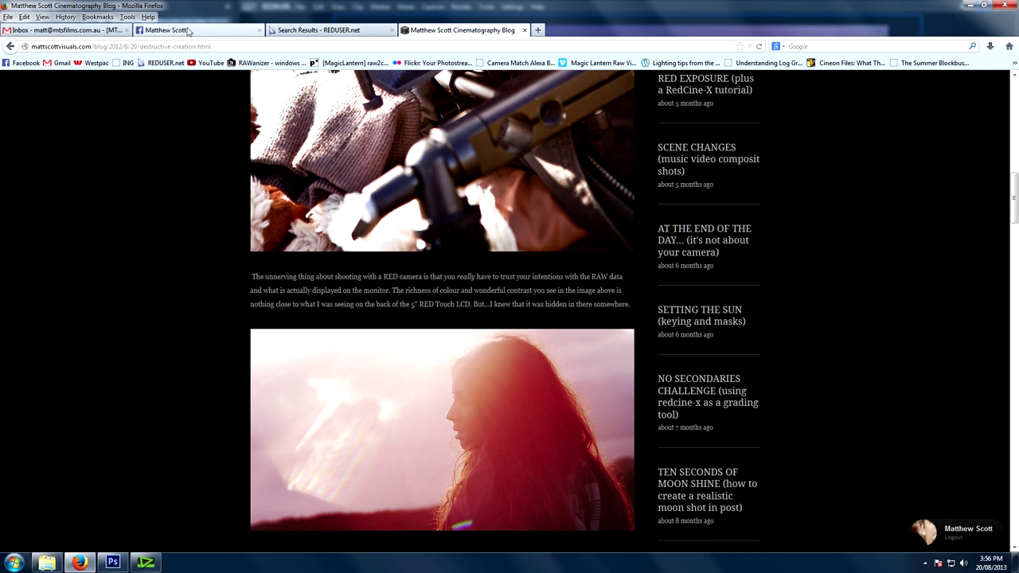
Switch to EDIUS and review the opening part of the Tiffany (5) clip on the timeline.
left_click(147, 563)
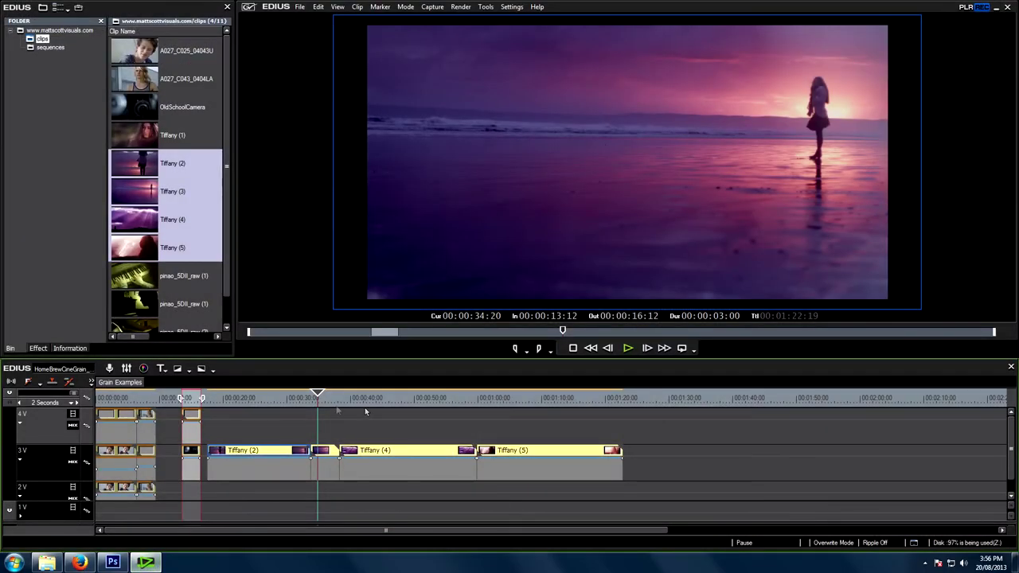
left_click_drag(319, 400, 507, 414)
left_click(512, 455)
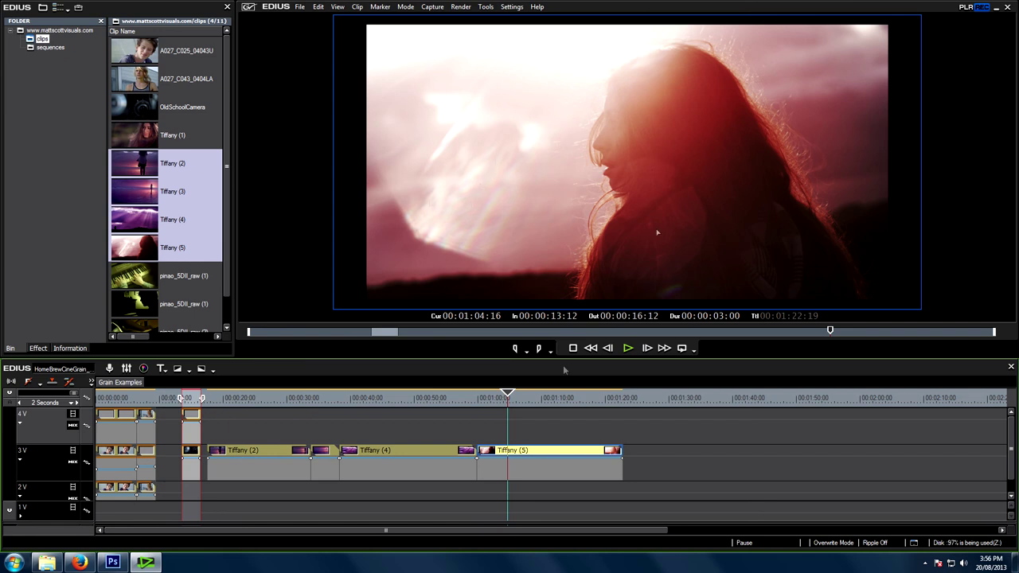
left_click_drag(507, 393, 503, 400)
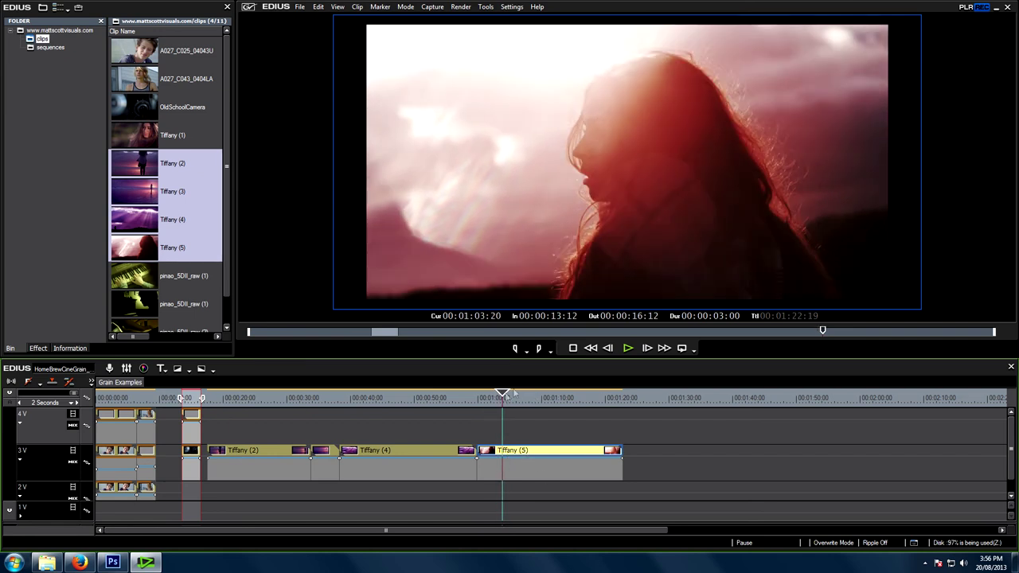
left_click_drag(504, 394, 499, 397)
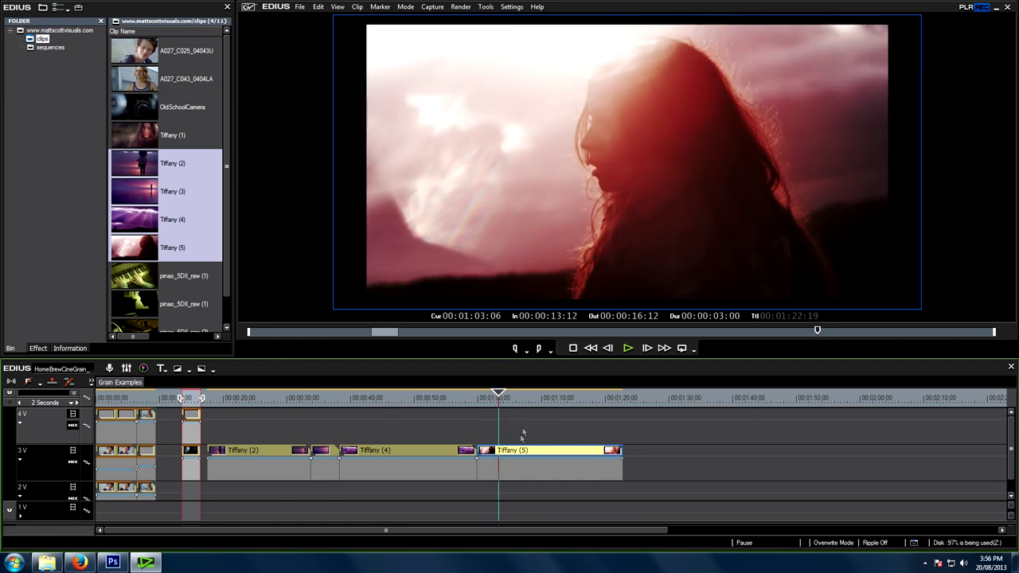
Apply a saved Layouter preset to the Tiffany (5) clip to enlarge it in the frame.
left_click(70, 349)
double_click(44, 176)
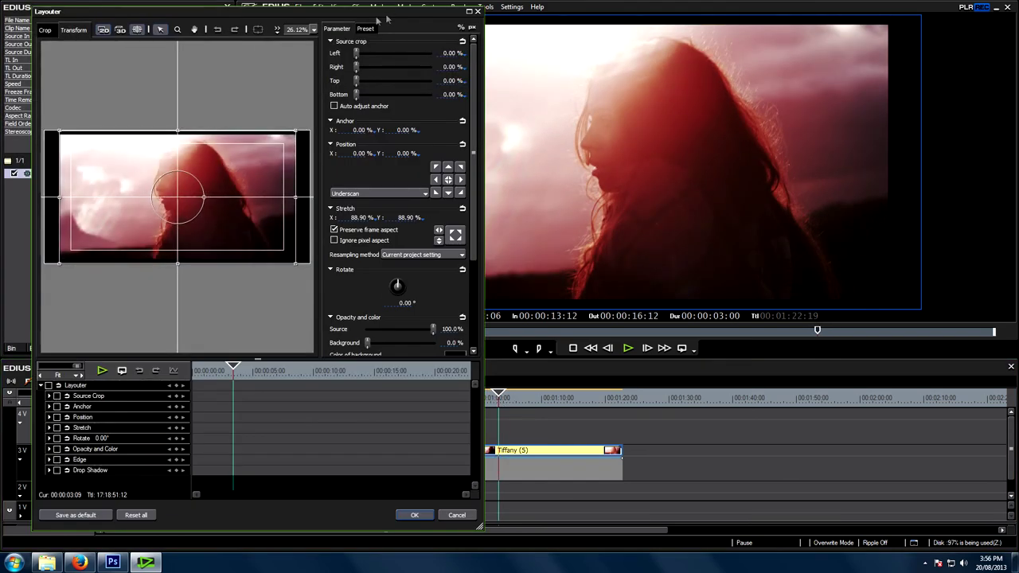
left_click(365, 29)
left_click(344, 76)
double_click(343, 76)
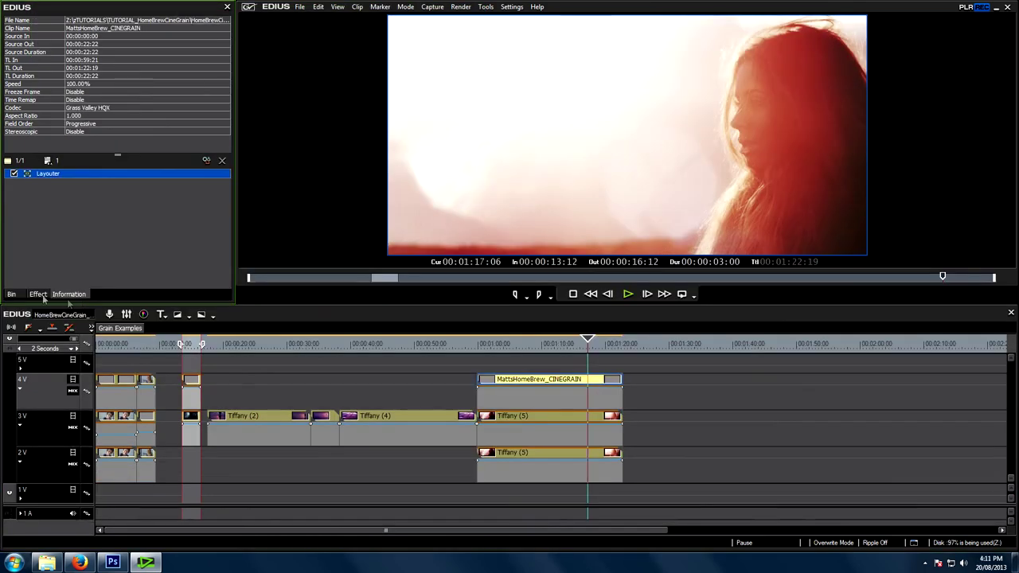
Add a YUV Curve filter to the MattsHomeBrew_CINEGRAIN clip above Tiffany (5) and open its settings.
left_click(37, 295)
left_click_drag(68, 167, 547, 378)
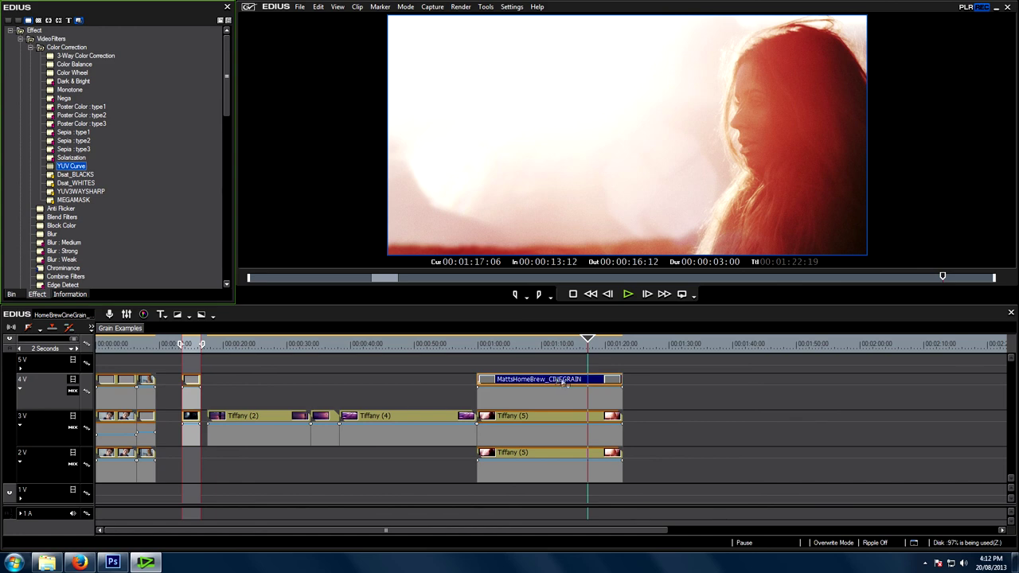
left_click_drag(564, 382, 562, 383)
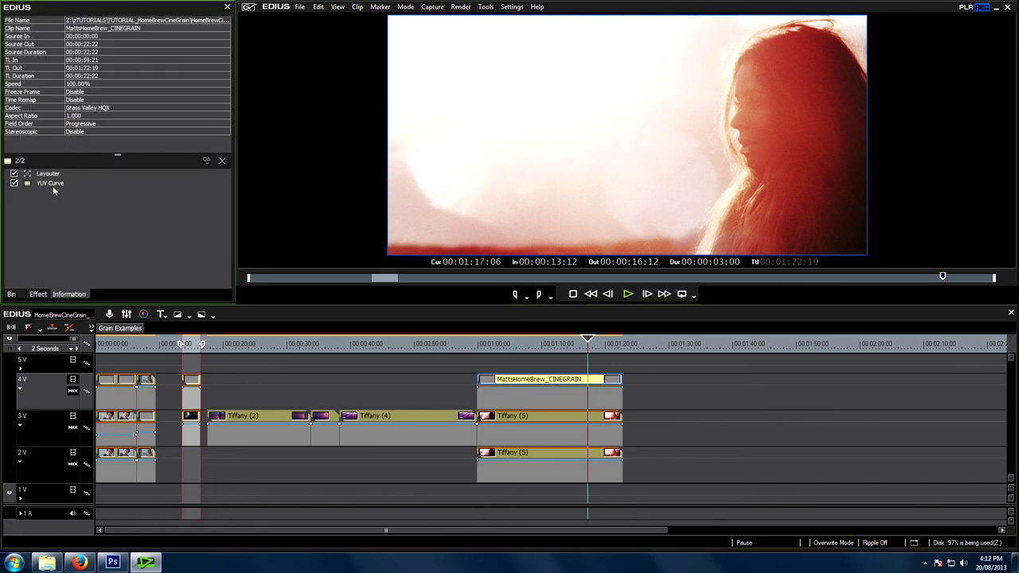
double_click(51, 184)
Try an S-shaped contrast curve on the grain's Y channel and remove its two points.
left_click_drag(109, 289, 108, 315)
mouse_move(148, 267)
left_mouse_down()
mouse_move(125, 257)
mouse_move(136, 261)
left_mouse_up()
mouse_move(109, 324)
left_mouse_down()
mouse_move(93, 302)
mouse_move(102, 316)
left_mouse_up()
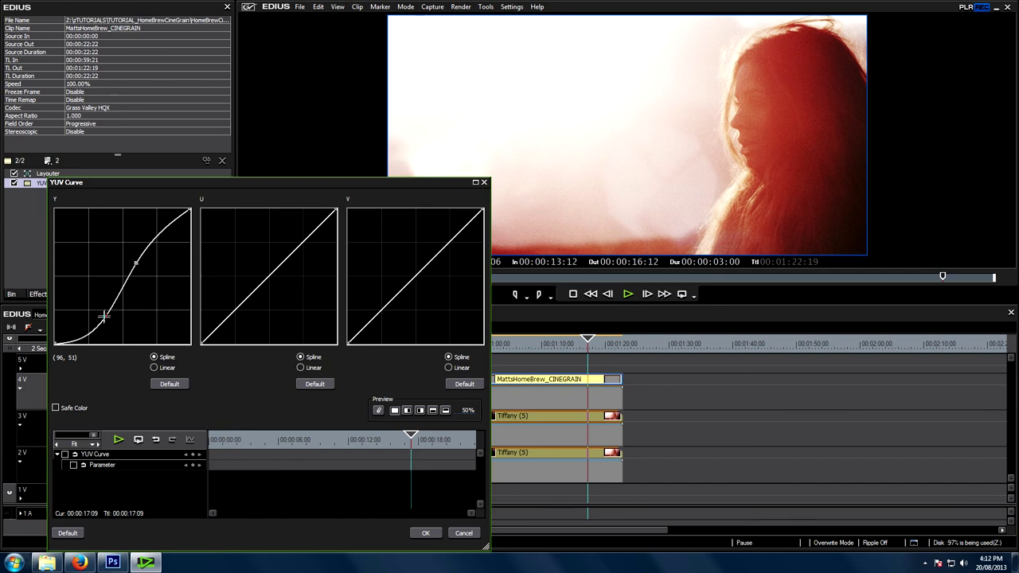
right_click(104, 317)
right_click(136, 263)
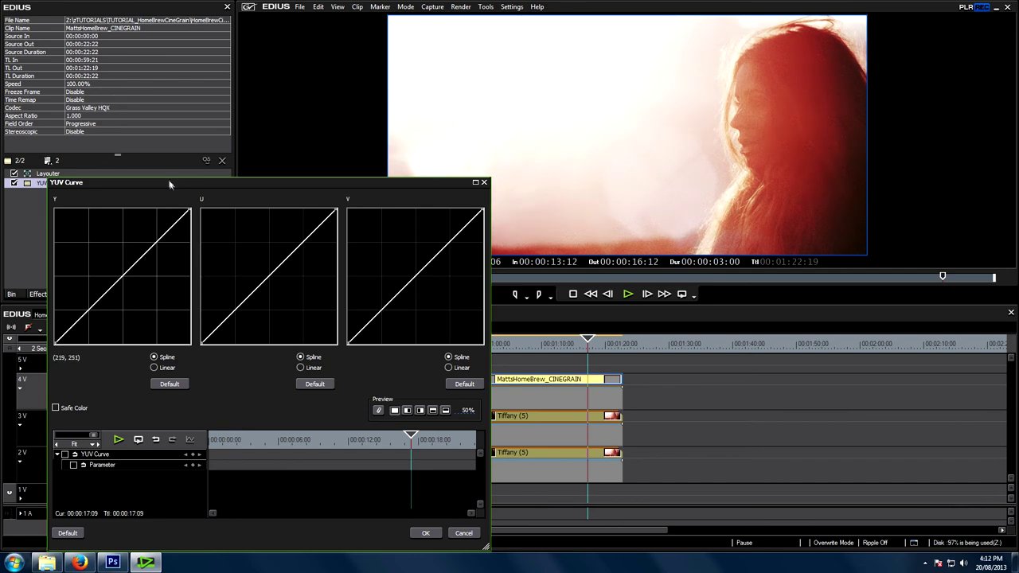
Try bending the Y, U and V curves one at a time to preview each channel's effect on the image.
left_click_drag(169, 185, 161, 140)
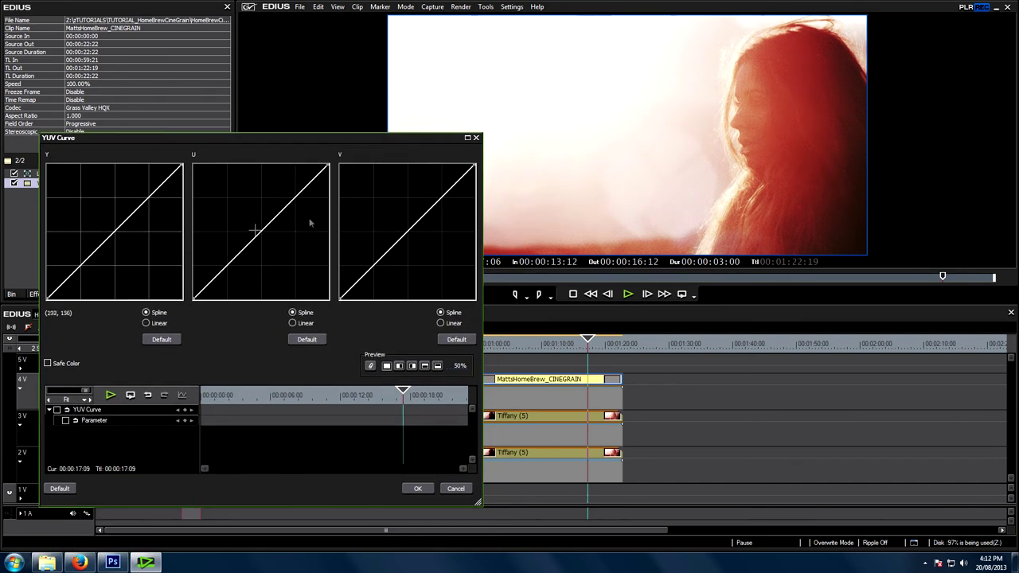
mouse_move(120, 223)
left_mouse_down()
mouse_move(100, 204)
mouse_move(120, 220)
left_mouse_up()
left_click_drag(265, 225, 333, 217)
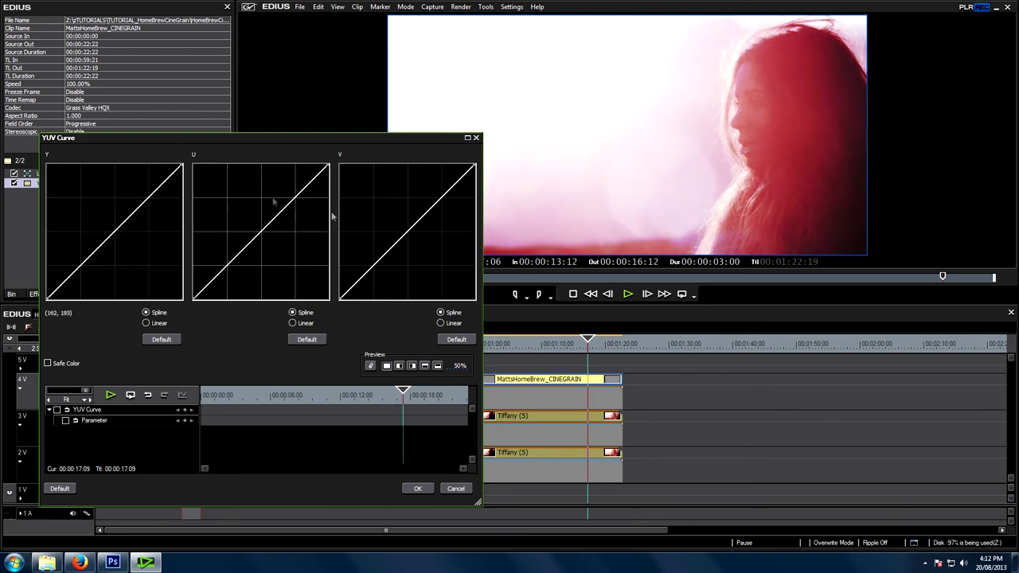
mouse_move(415, 230)
left_mouse_down()
mouse_move(398, 193)
mouse_move(443, 237)
mouse_move(434, 236)
left_mouse_up()
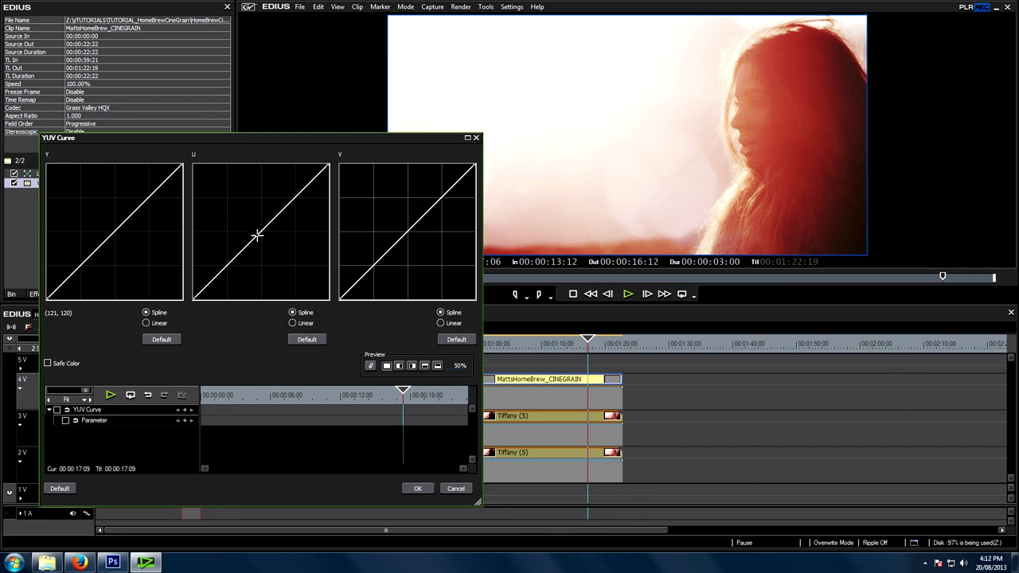
Shape the grain clip's U curve into an S and pull the lower part of the V curve down for a yellow-green tint.
mouse_move(257, 235)
left_mouse_down()
mouse_move(246, 227)
mouse_move(264, 239)
left_mouse_up()
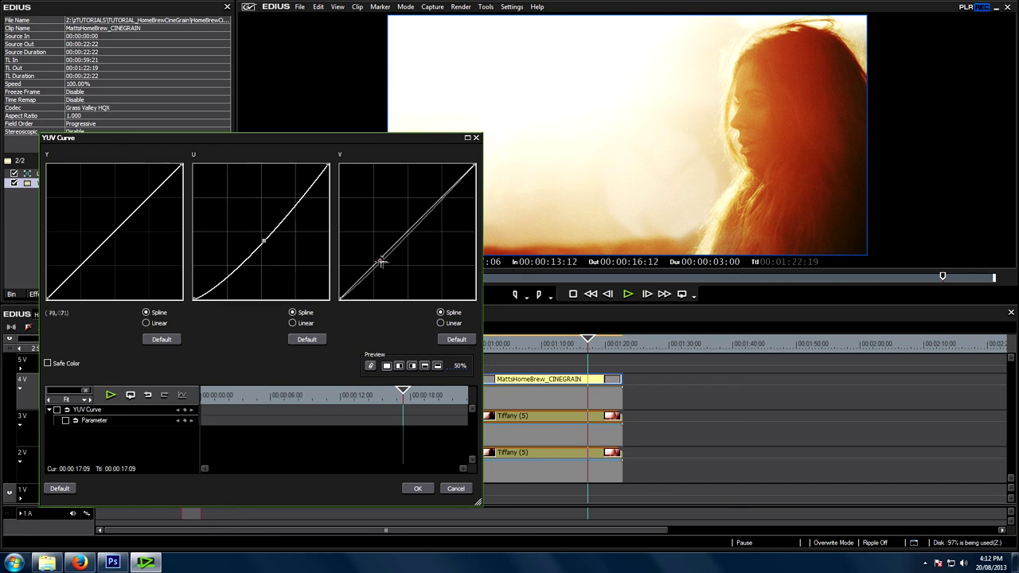
left_click_drag(381, 261, 390, 266)
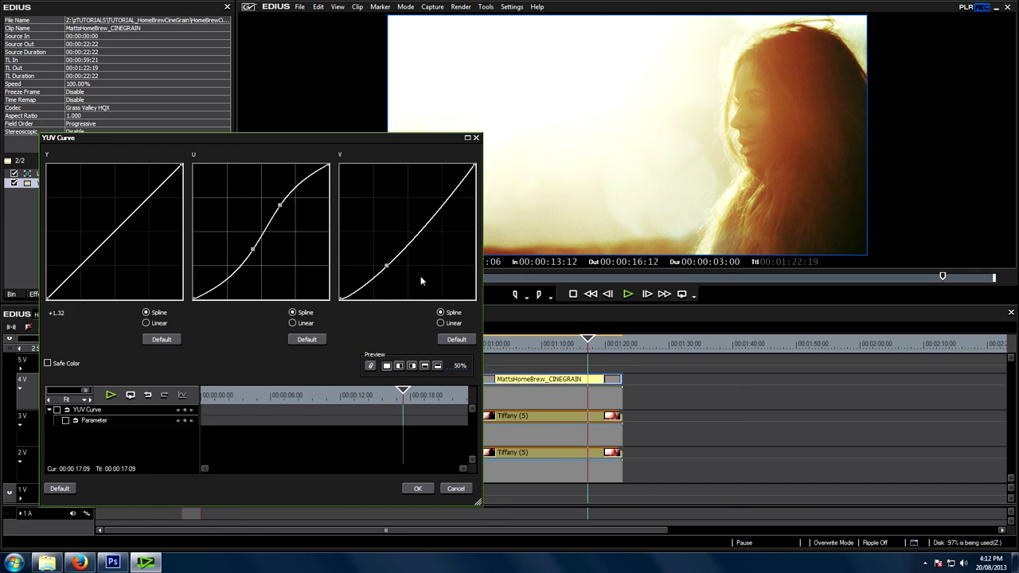
left_click_drag(384, 269, 388, 268)
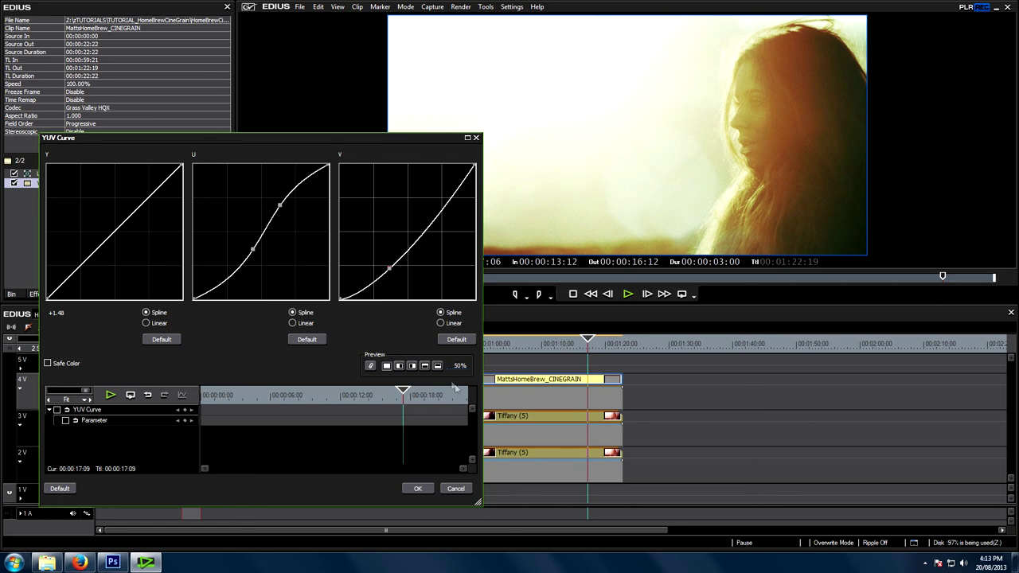
Compare the ungraded and graded image near 00:00:05:06 in the clip by varying the split preview between 0% and 100%.
left_click_drag(395, 393, 261, 398)
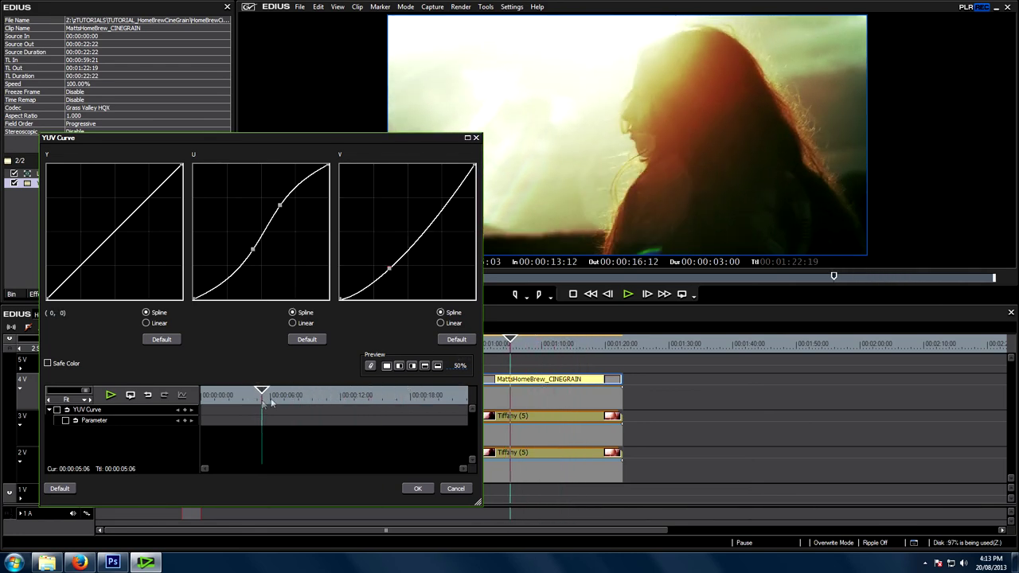
left_click(399, 369)
left_click_drag(459, 369, 476, 542)
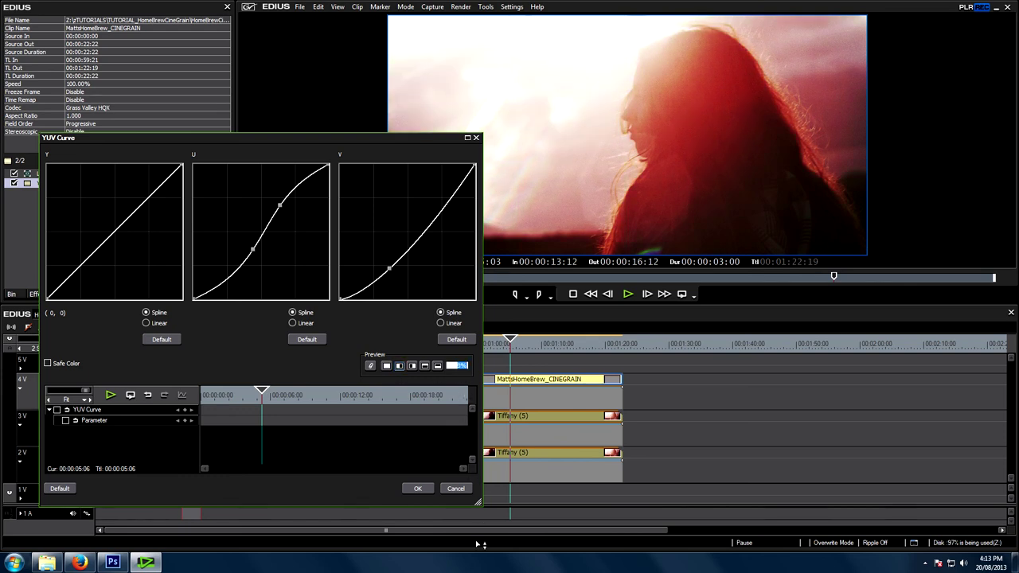
left_click_drag(471, 450, 423, 231)
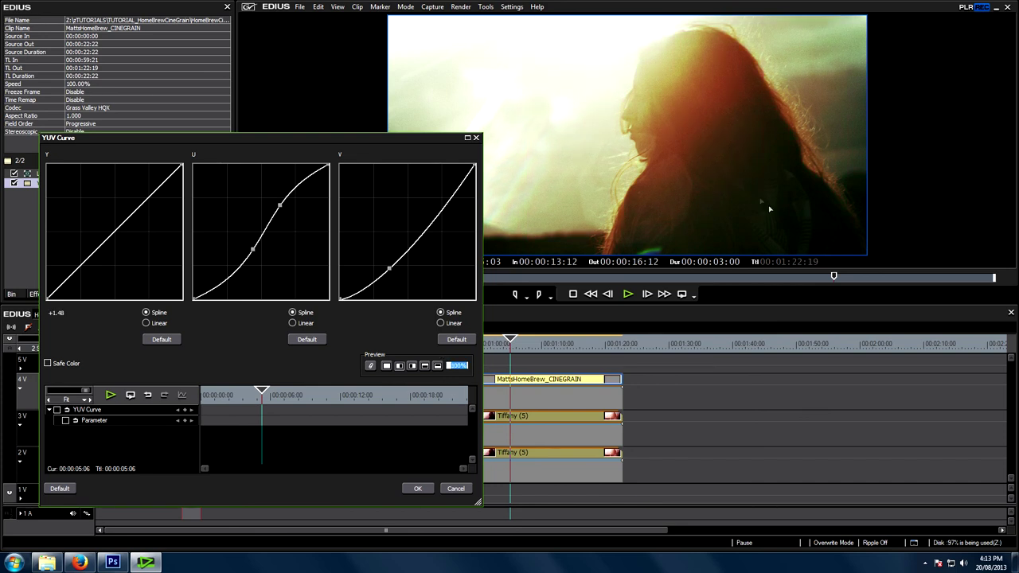
left_click(265, 397)
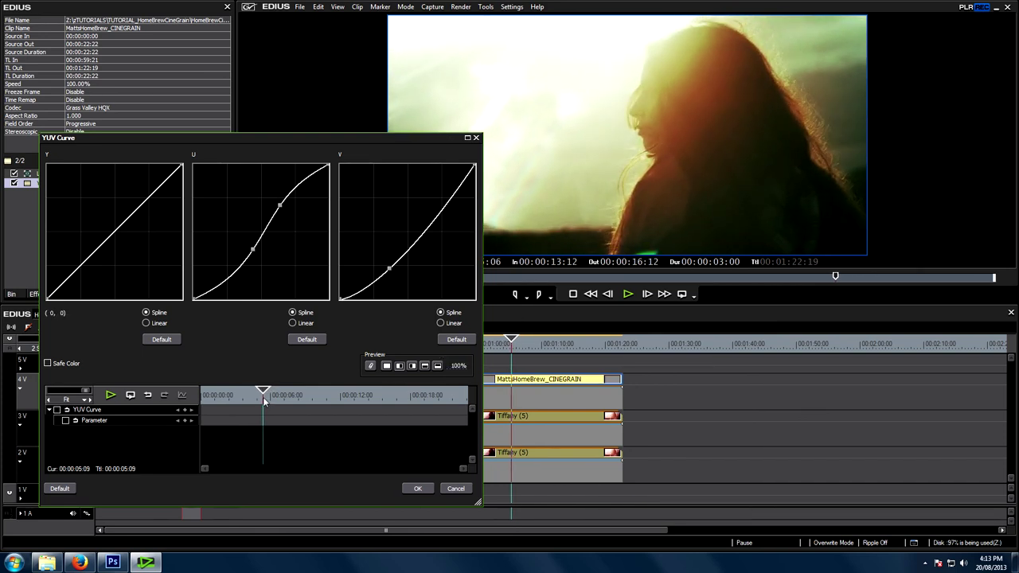
left_click(262, 400)
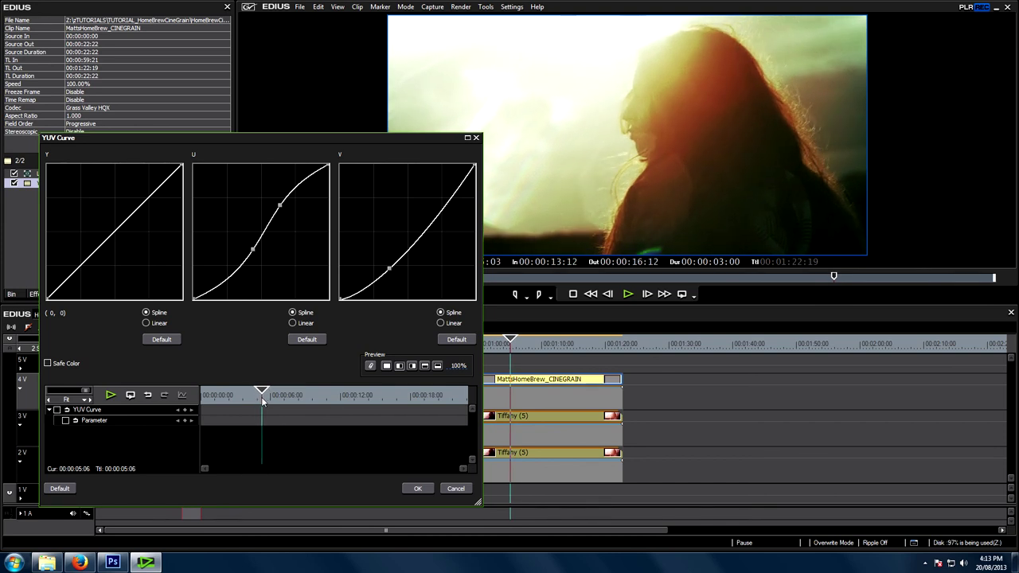
Accept the YUV Curve grade on the grain clip and preview the graded footage around 00:01:04:14.
left_click_drag(263, 398, 260, 401)
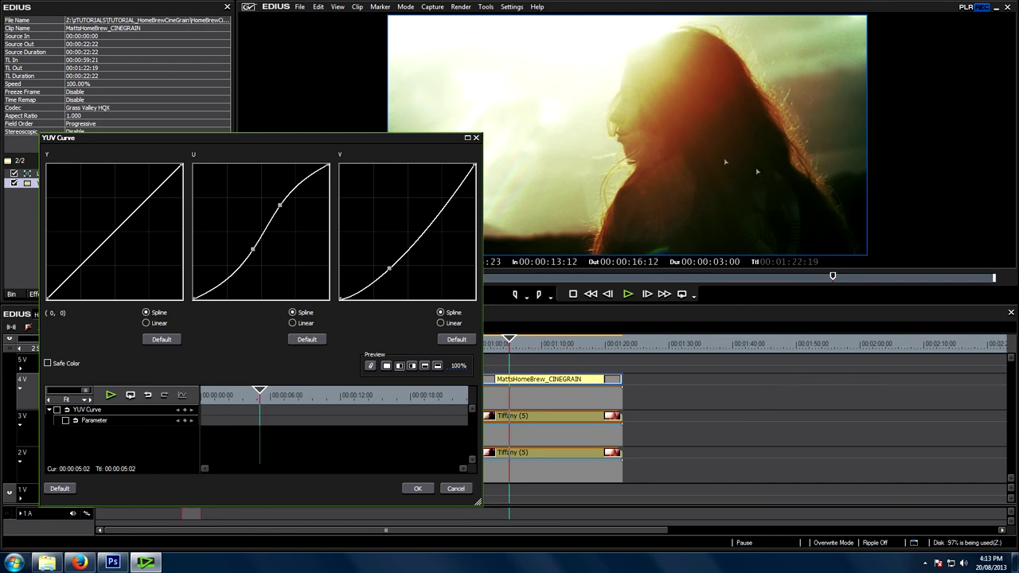
left_click(425, 491)
mouse_move(510, 345)
left_mouse_down()
mouse_move(499, 349)
mouse_move(518, 351)
mouse_move(507, 347)
left_mouse_up()
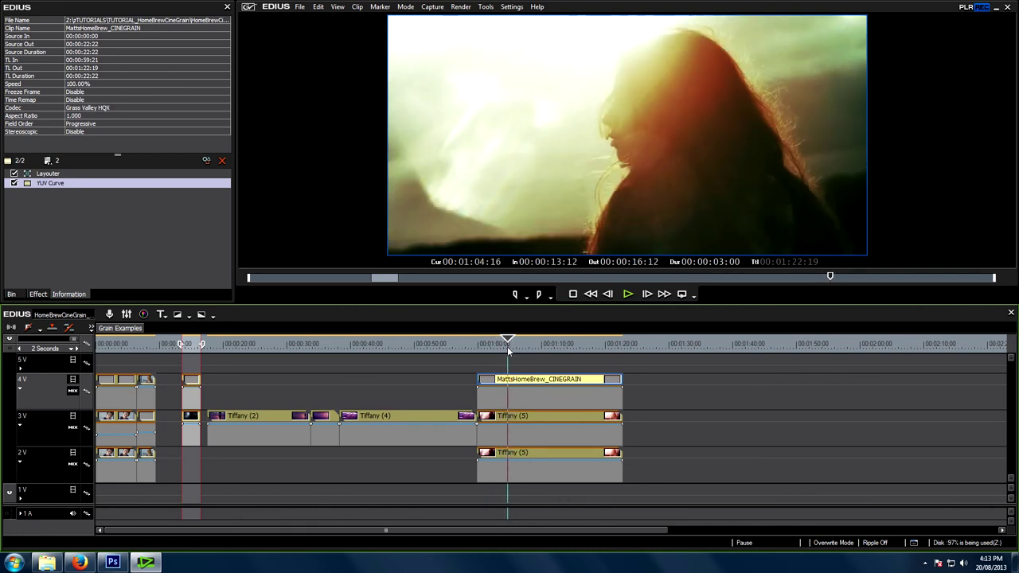
Set the project's video quantization bit rate to 8bit and preview the graded silhouette footage around 00:01:05:18.
left_click(512, 7)
left_click(533, 50)
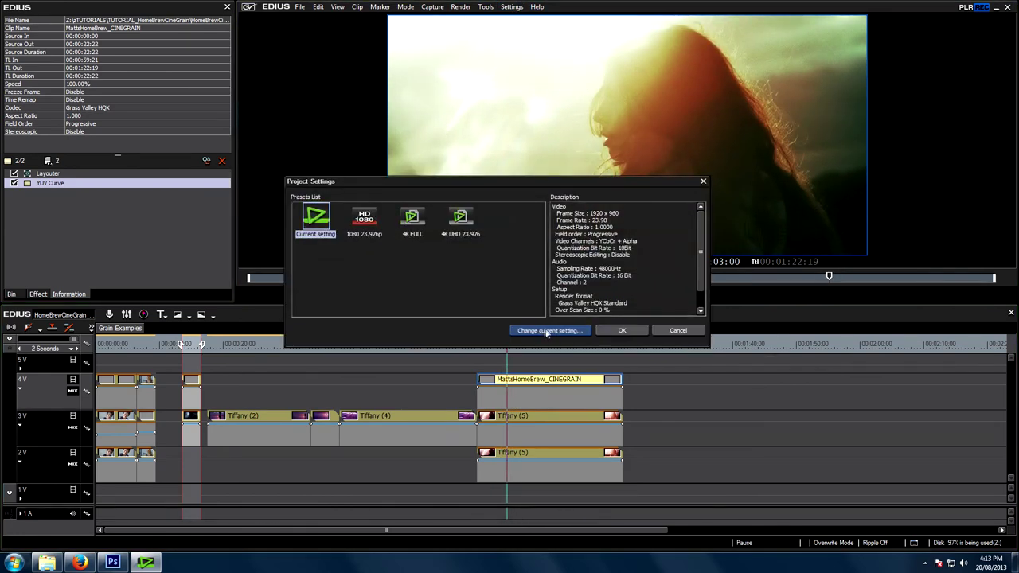
left_click(548, 331)
left_click(414, 302)
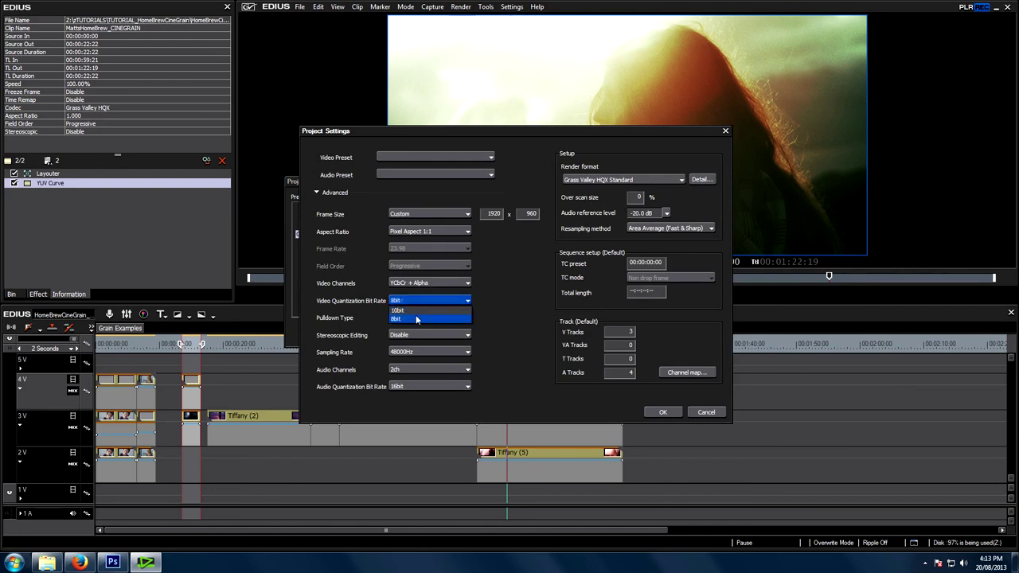
left_click(417, 317)
left_click(654, 412)
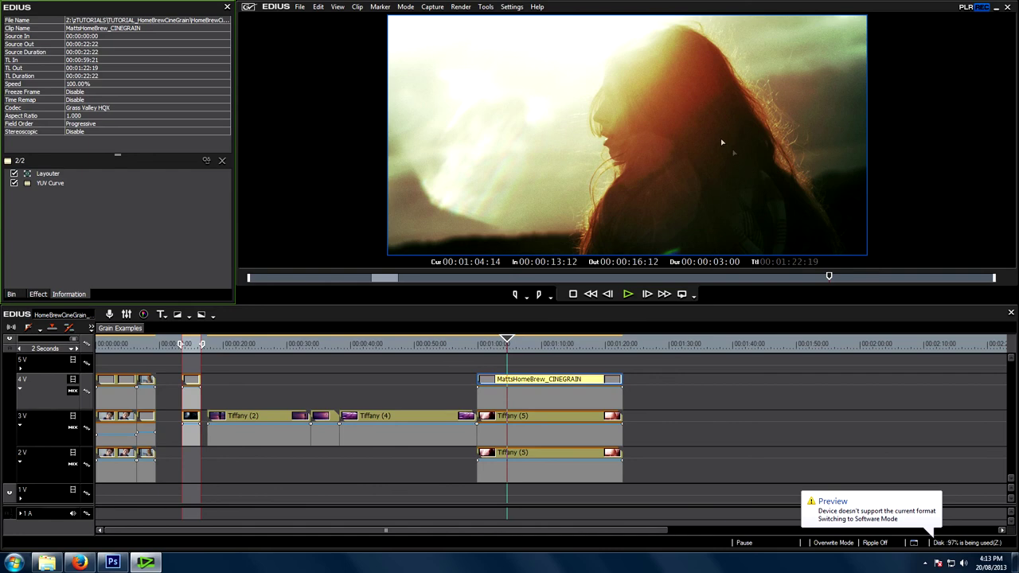
mouse_move(507, 346)
left_mouse_down()
mouse_move(497, 351)
mouse_move(515, 358)
left_mouse_up()
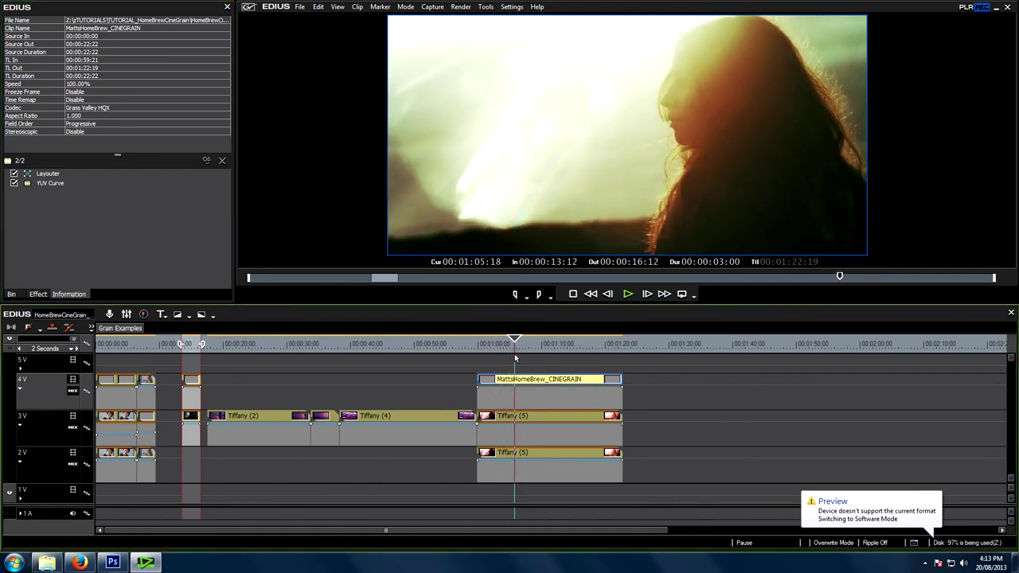
Return the project's video quantization bit rate to 10bit and preview the silhouette footage up to about 00:01:07:00.
left_click(520, 8)
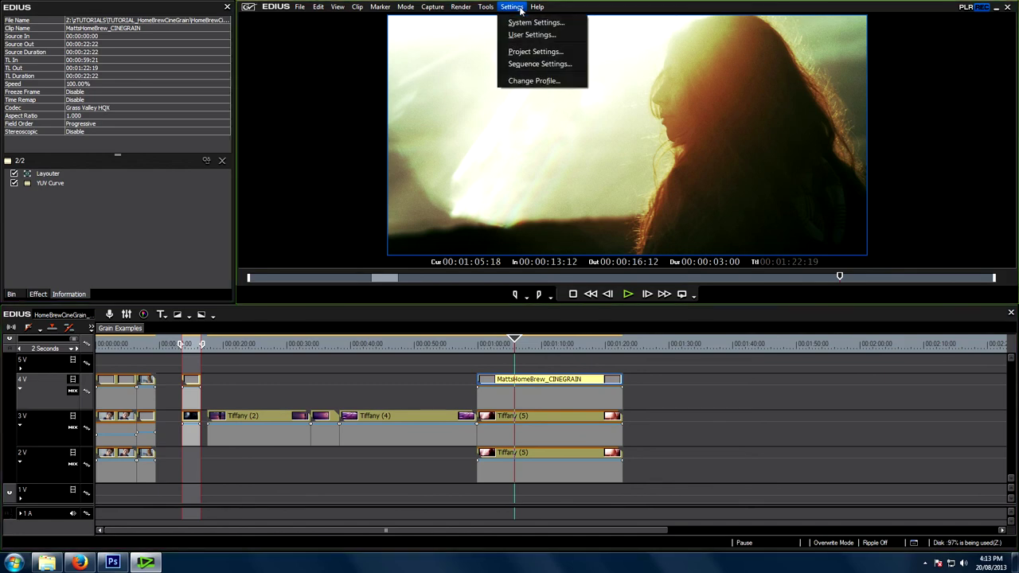
left_click(537, 51)
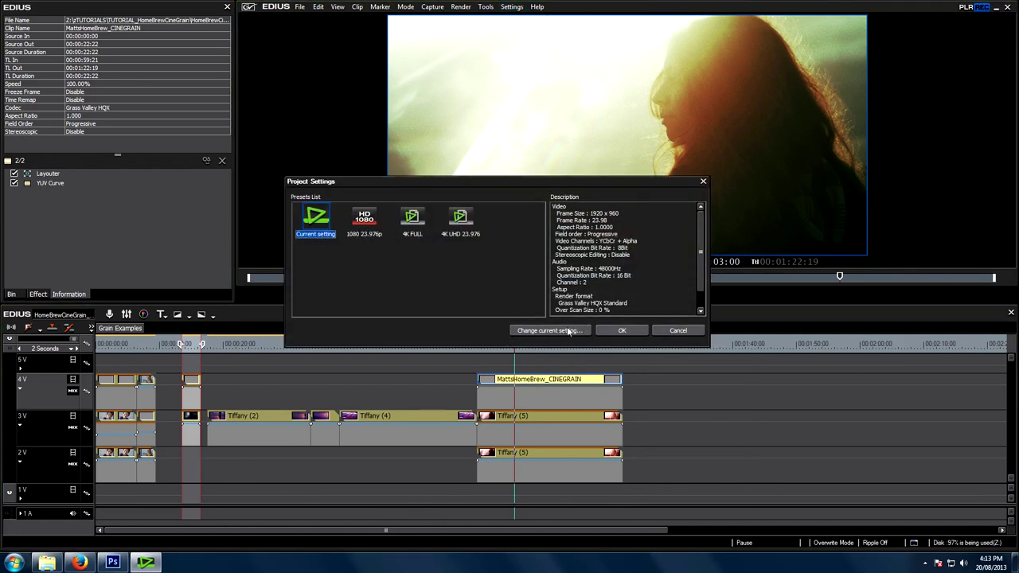
left_click(549, 330)
left_click(442, 300)
left_click(441, 317)
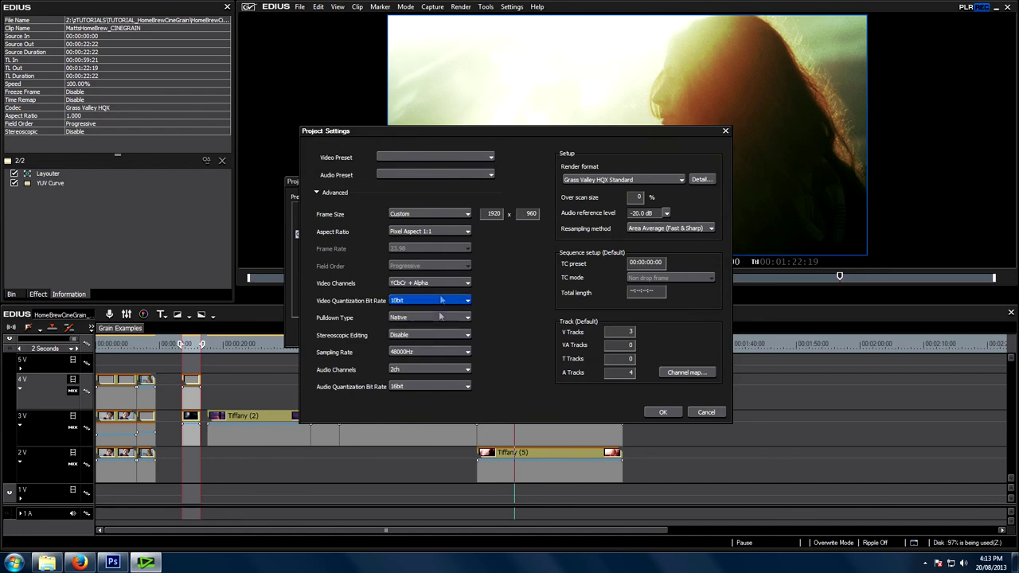
left_click(663, 413)
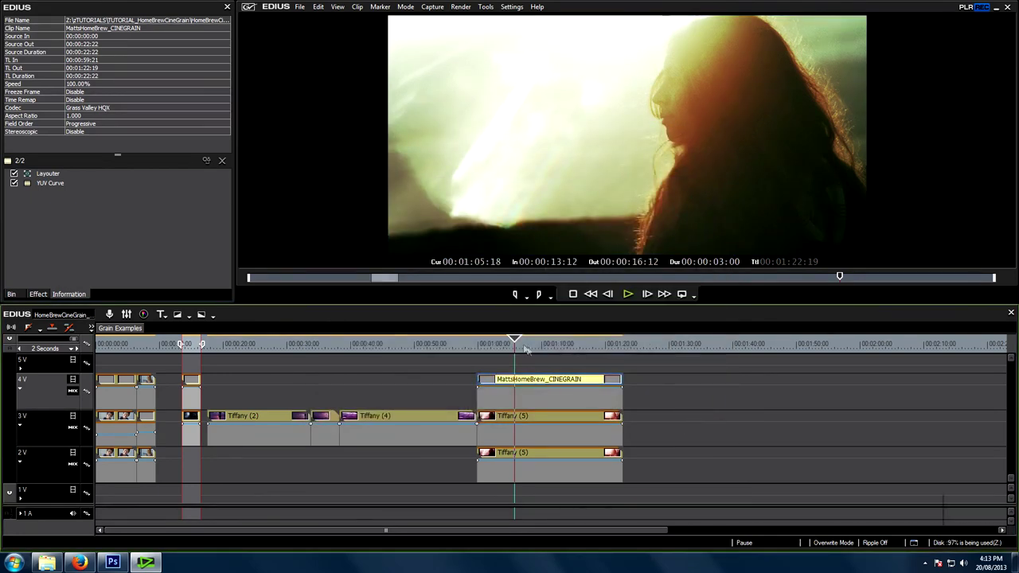
left_click_drag(534, 353, 516, 352)
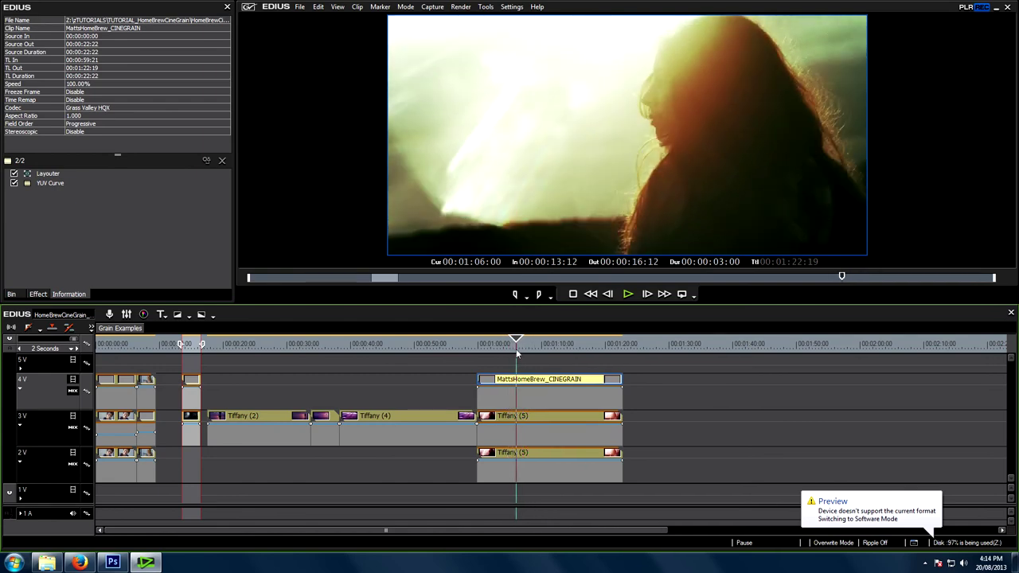
left_click(541, 452)
left_click(522, 348)
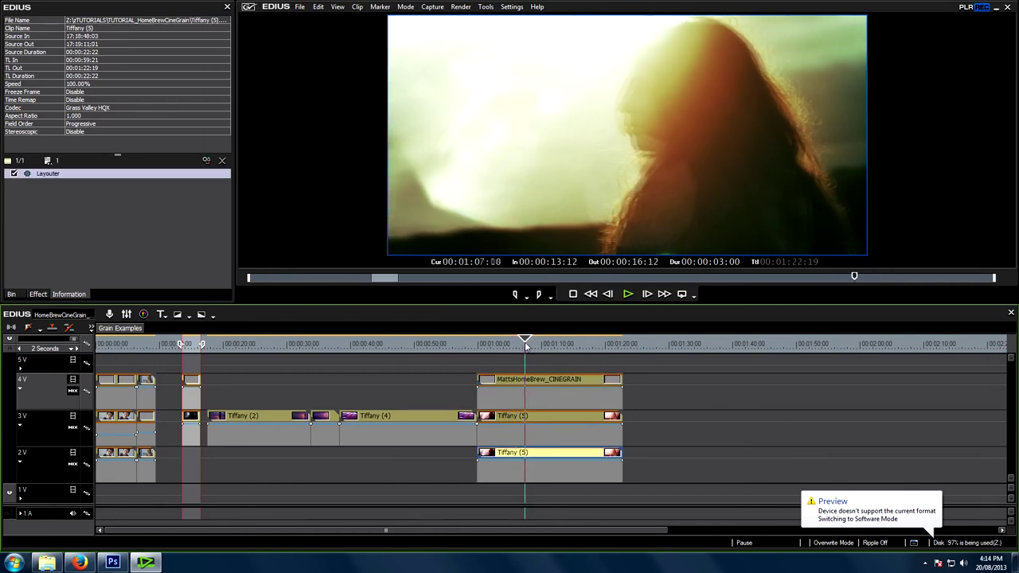
Adjust the grain clip's U curve, moving the upper point to about (160, 179) and the lower point to about (108, 94).
left_click(532, 381)
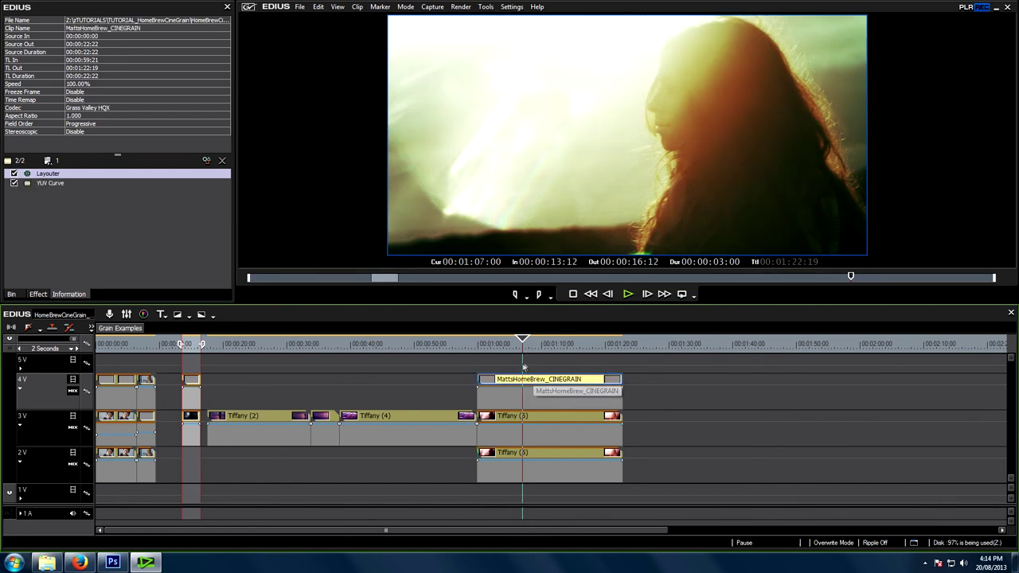
left_click(513, 348)
left_click(514, 351)
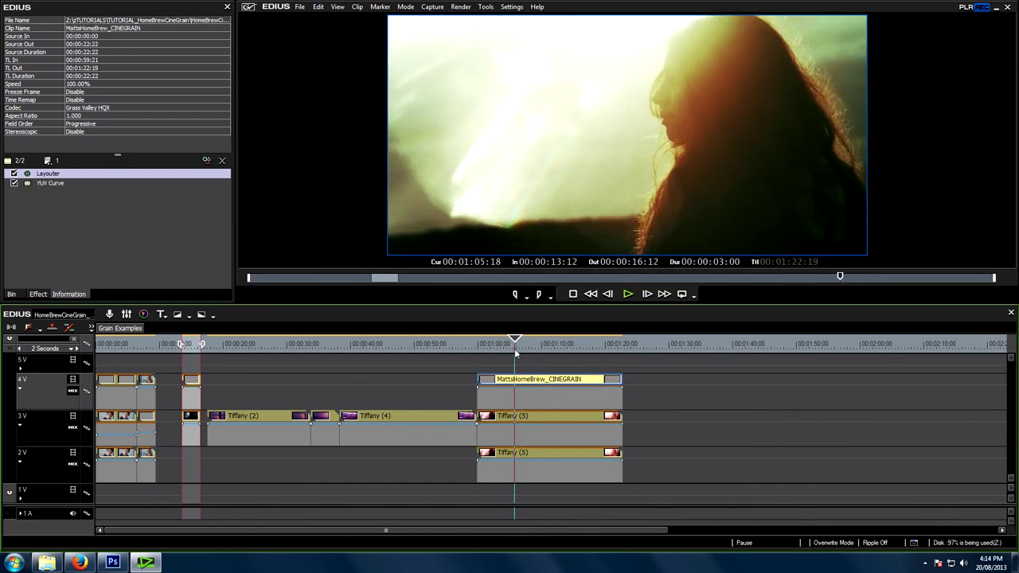
left_click(508, 352)
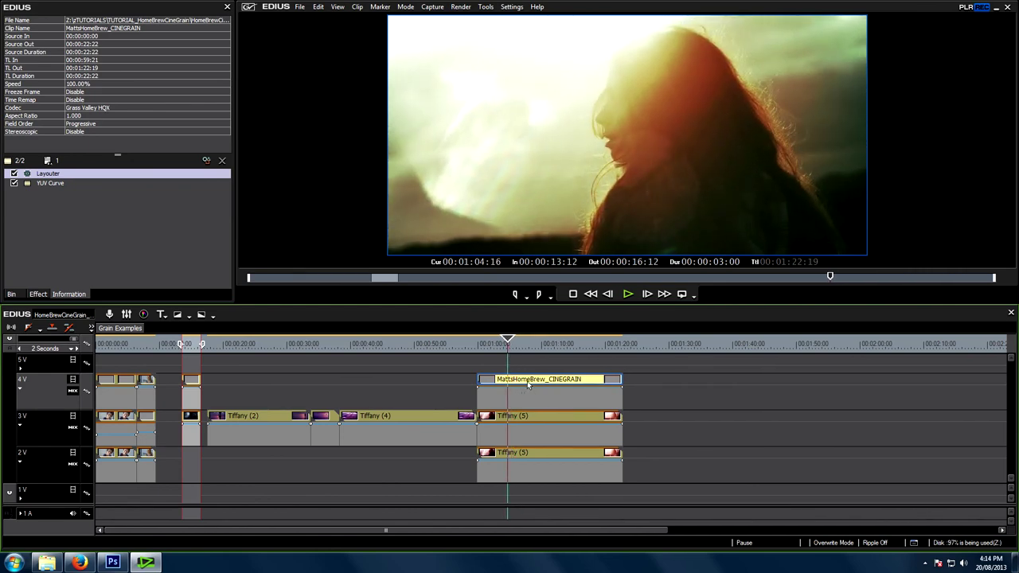
double_click(60, 185)
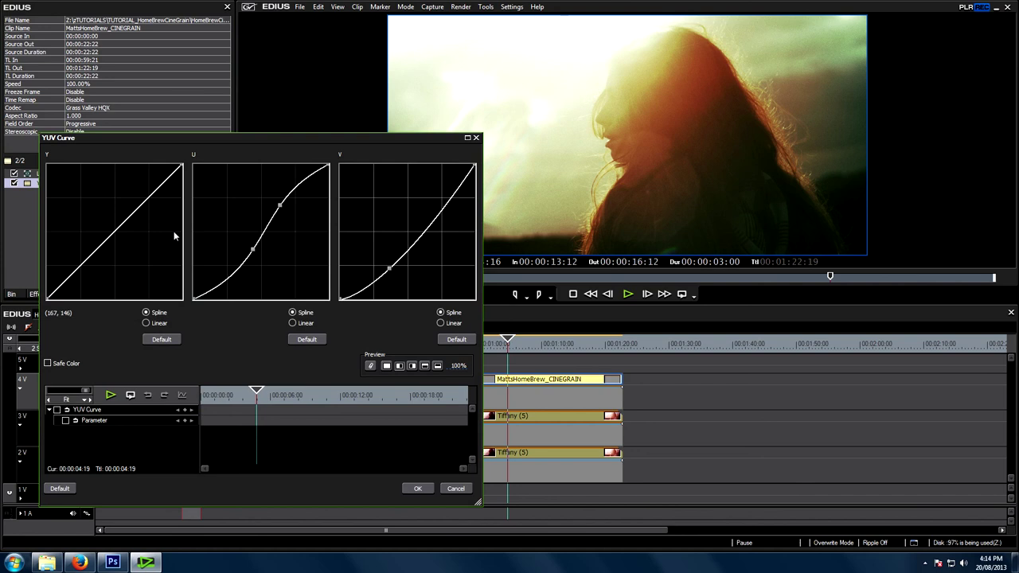
left_click(285, 209)
left_click_drag(285, 209, 278, 203)
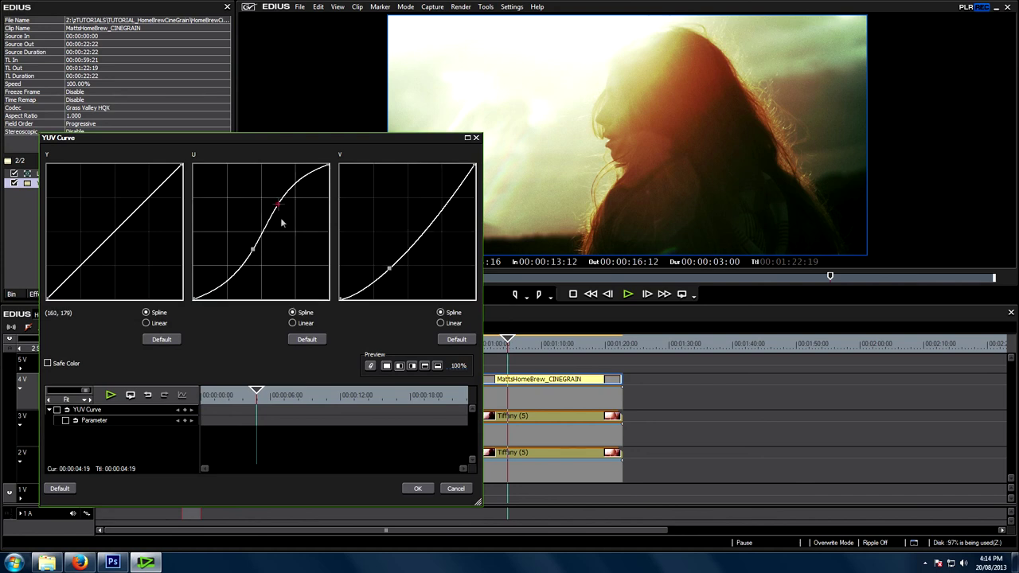
left_click_drag(253, 249, 249, 252)
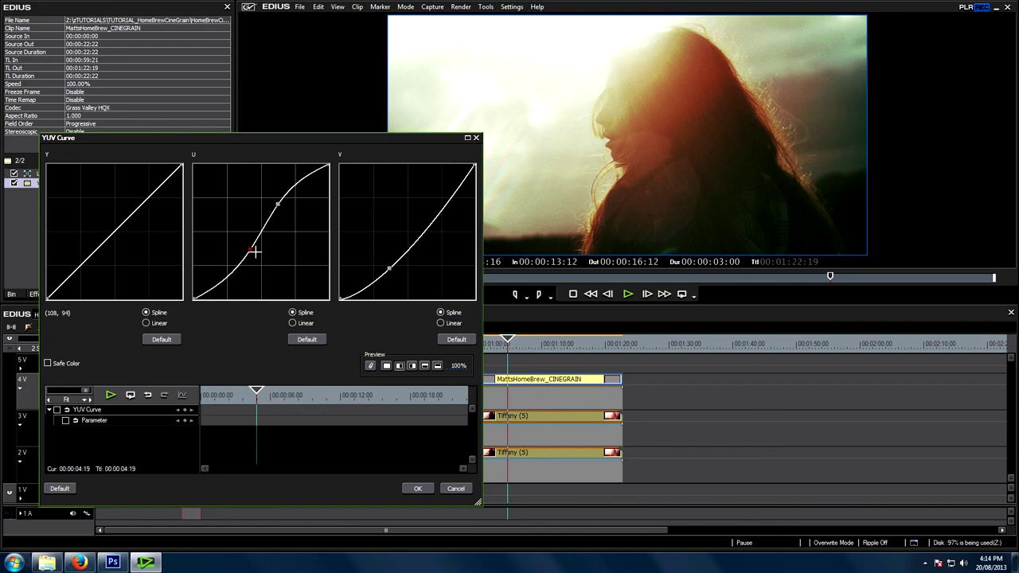
left_click(419, 490)
Save the project and move the Tiffany (3) beach clip along track 3V to start at 00:01:39:00.
left_click_drag(449, 347, 321, 363)
key("ctrl+s")
left_click(327, 418)
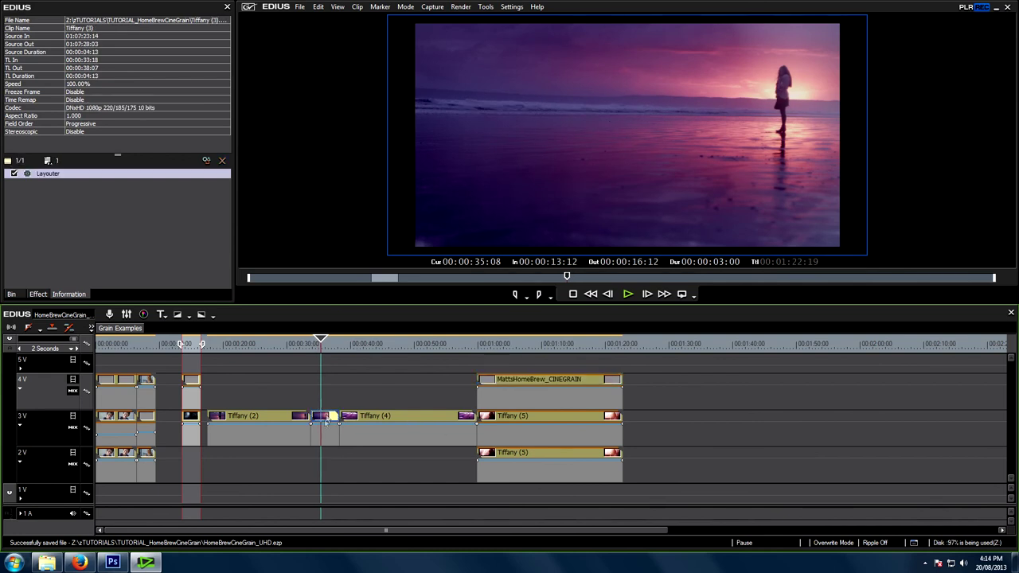
left_click_drag(641, 429, 743, 419)
left_click(735, 348)
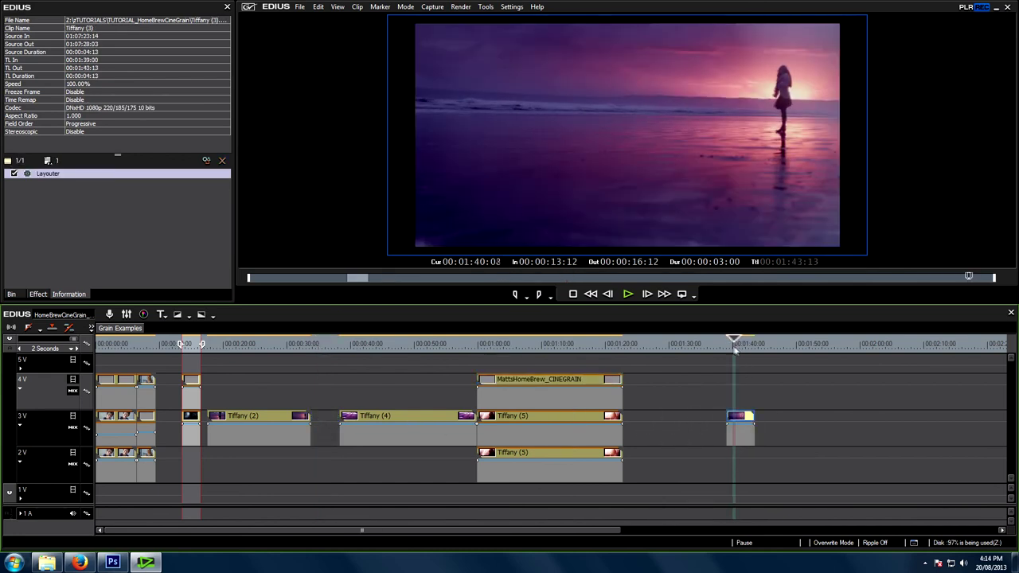
Move the grain clip along track 4V over the Tiffany (3) beach clip and delete its YUV Curve filter.
scroll(742, 371, "up", 3)
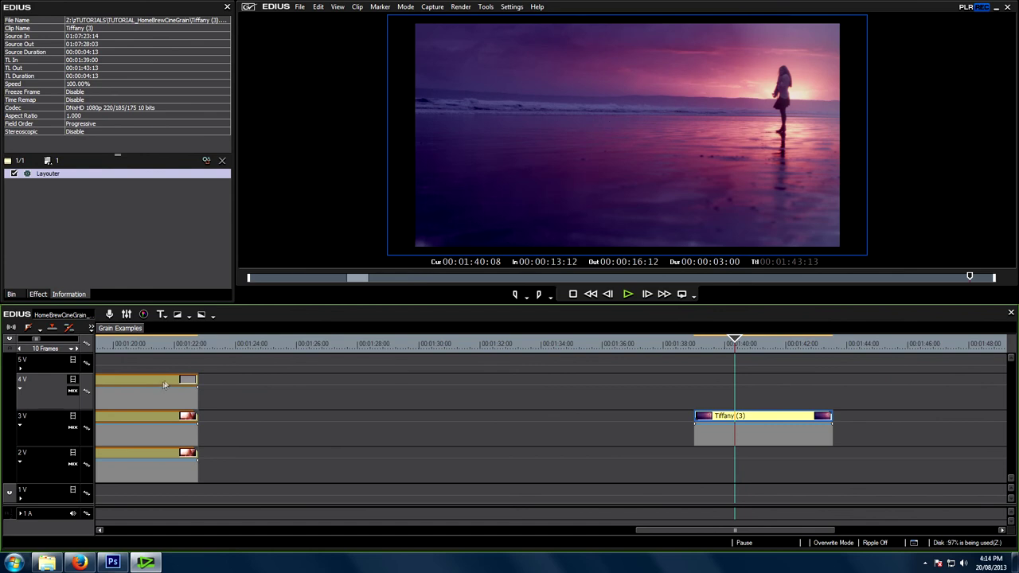
left_click_drag(164, 385, 926, 385)
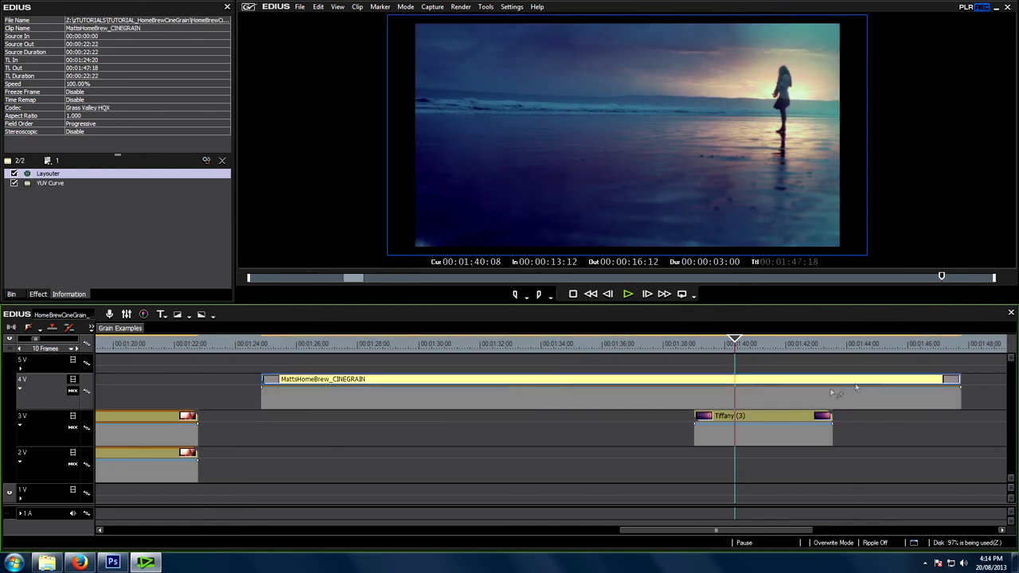
left_click(54, 185)
key("Delete")
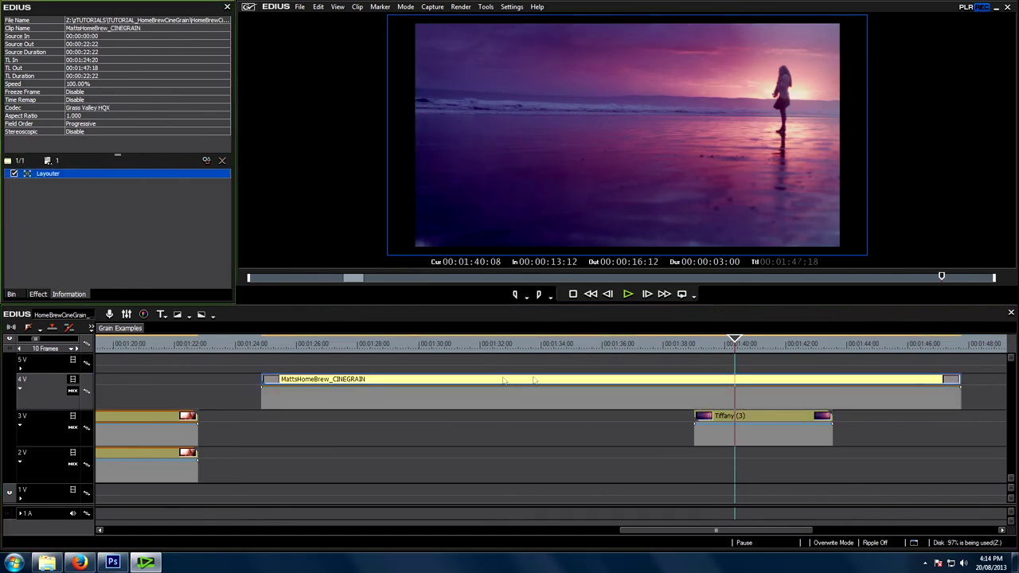
Trim both ends of the grain clip to match the beach clip, from 00:01:39:00 to 00:01:43:13.
left_click_drag(259, 379, 695, 379)
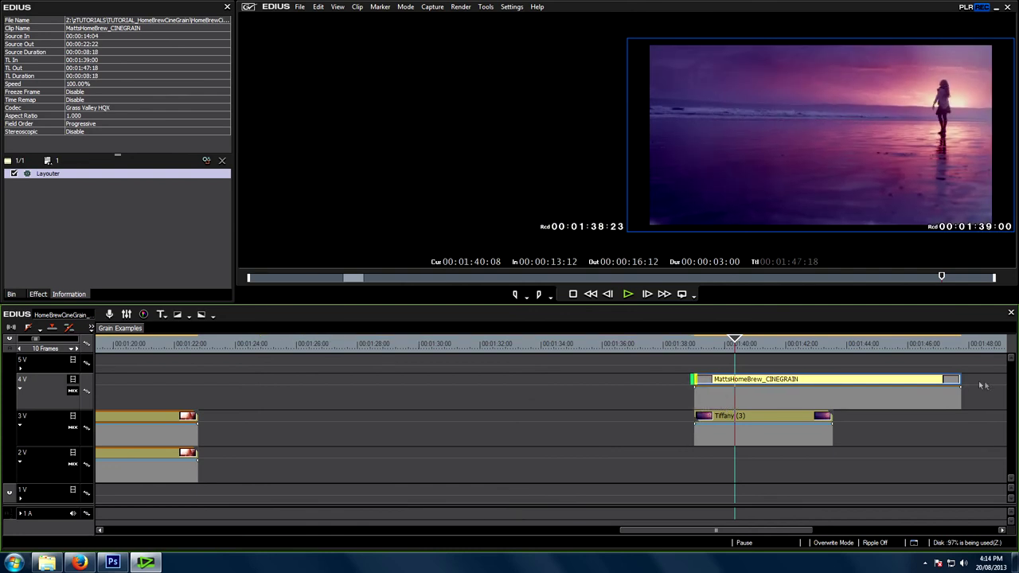
left_click_drag(959, 393, 832, 393)
mouse_move(756, 343)
left_mouse_down()
mouse_move(789, 343)
mouse_move(771, 352)
left_mouse_up()
Apply the Fit Width preset to the Tiffany (3) beach clip in the Layouter.
left_click(748, 415)
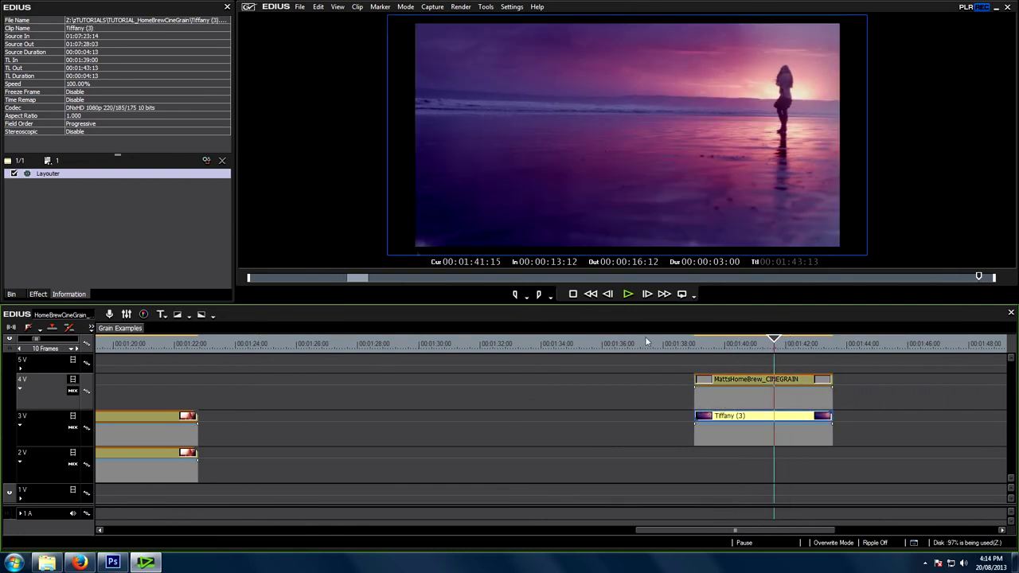
double_click(66, 183)
left_click(364, 28)
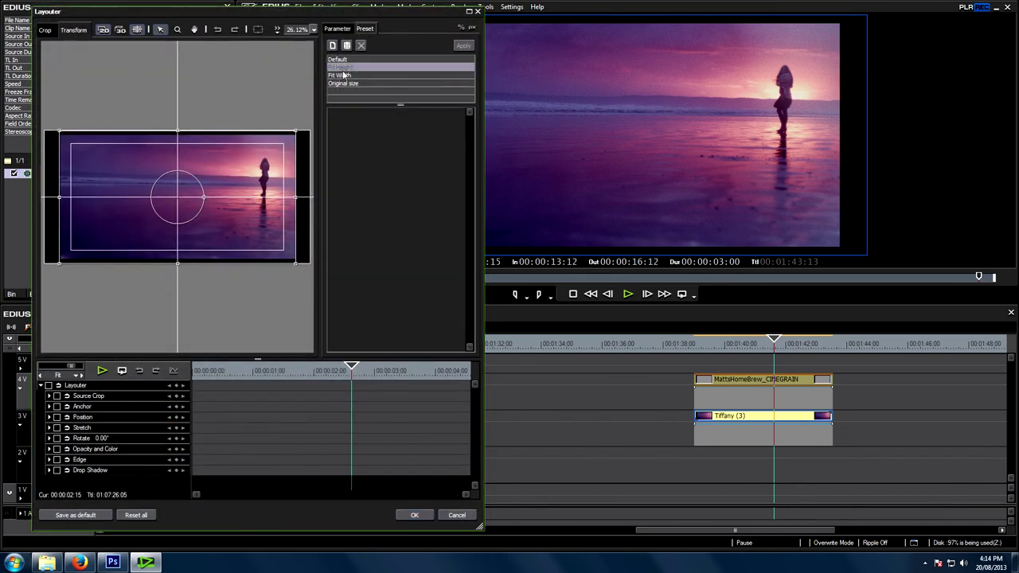
double_click(342, 75)
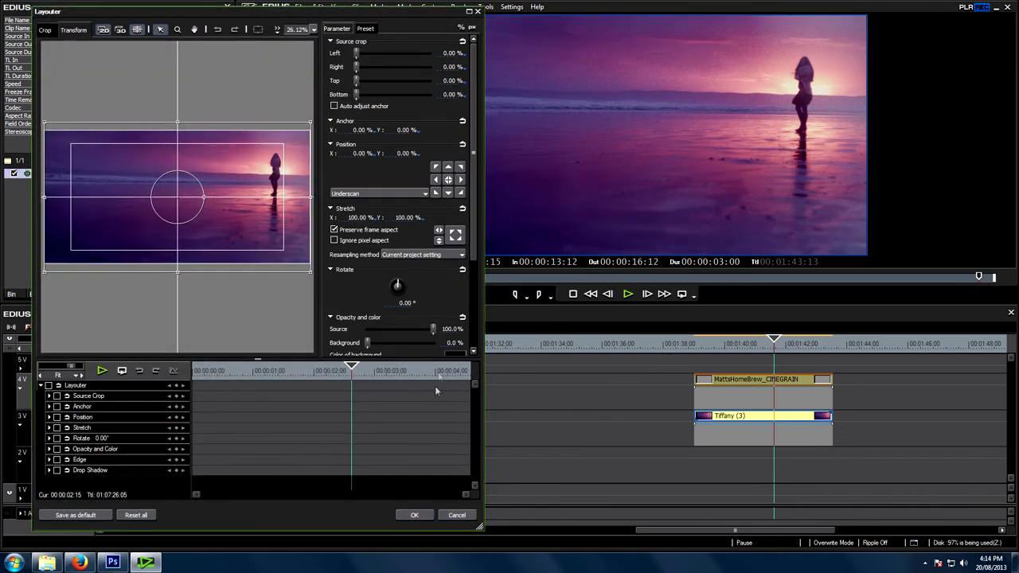
left_click(415, 515)
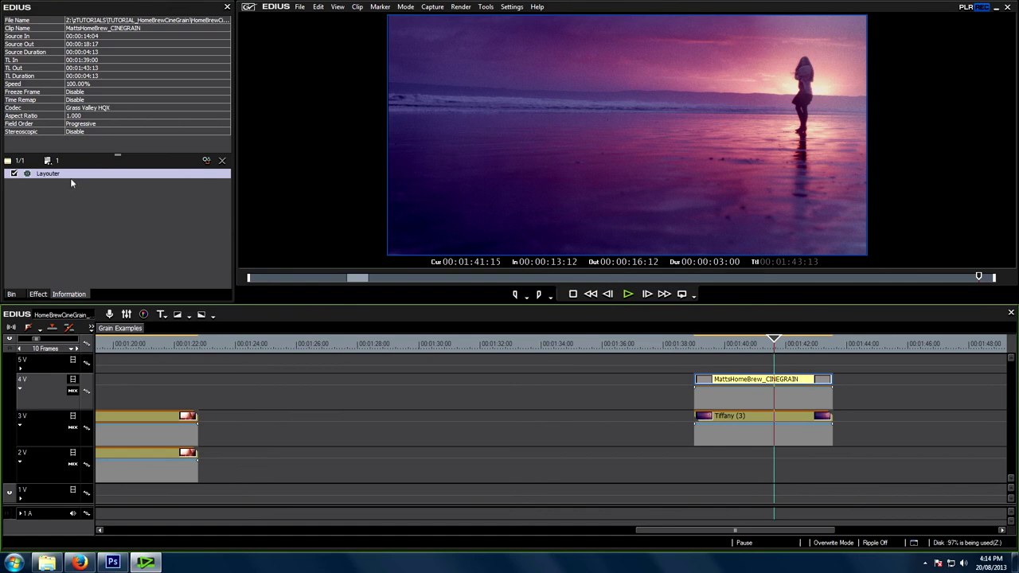
Move the grain clip up to track 5V and duplicate the Tiffany (3) beach clip onto track 4V.
left_click(733, 344)
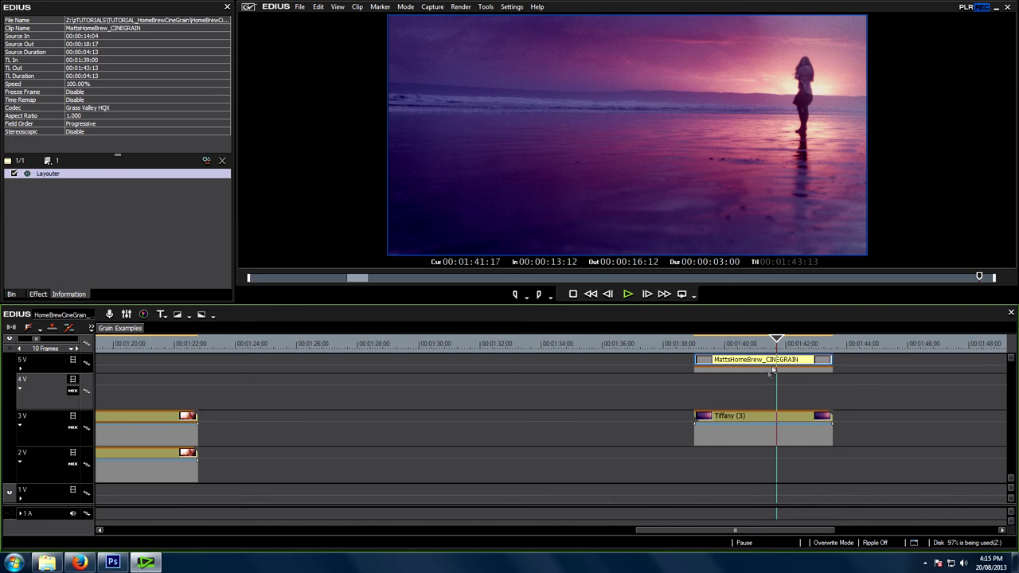
left_click(759, 421)
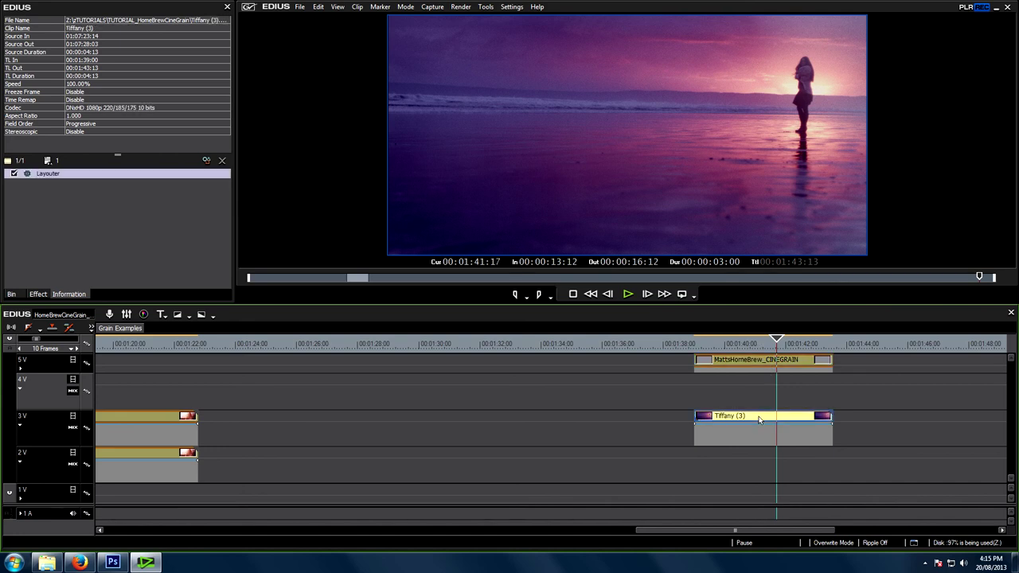
left_click_drag(760, 420, 758, 391)
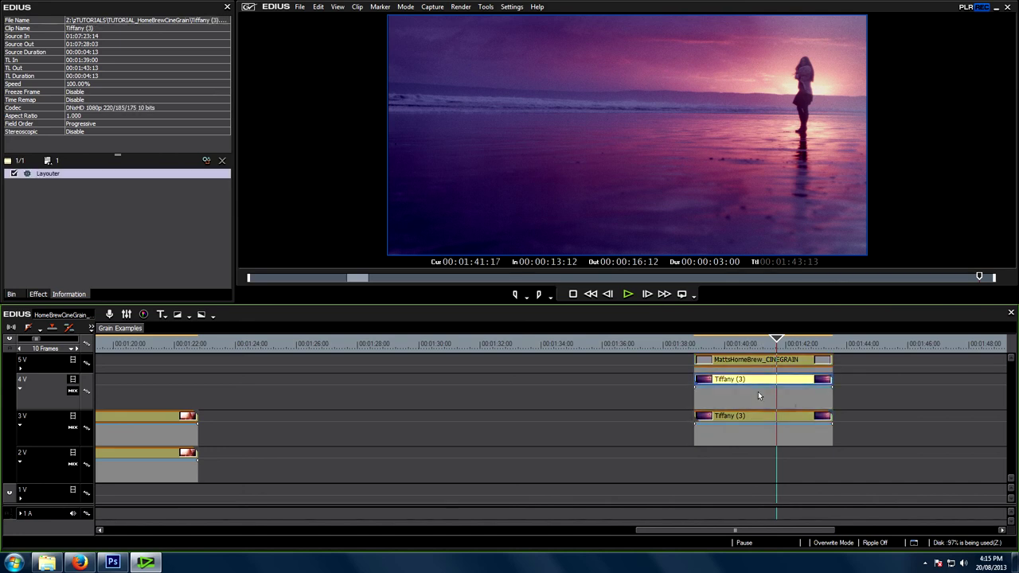
Add a Gaussian Blur to the Tiffany (3) copy on track 4V with about 2% horizontal and vertical blur.
left_click(37, 294)
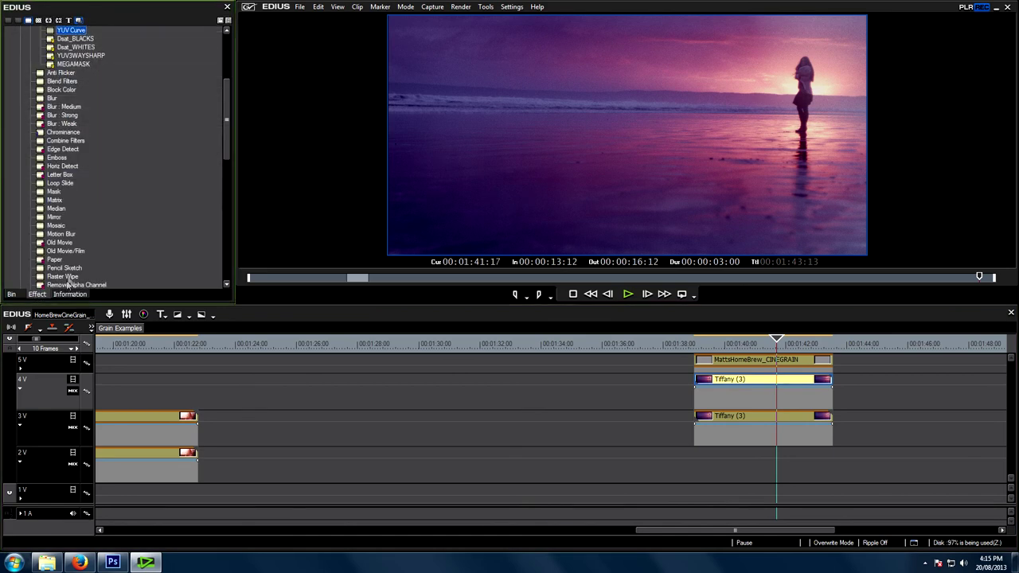
scroll(69, 281, "down", 10)
left_click_drag(65, 184, 788, 379)
double_click(56, 183)
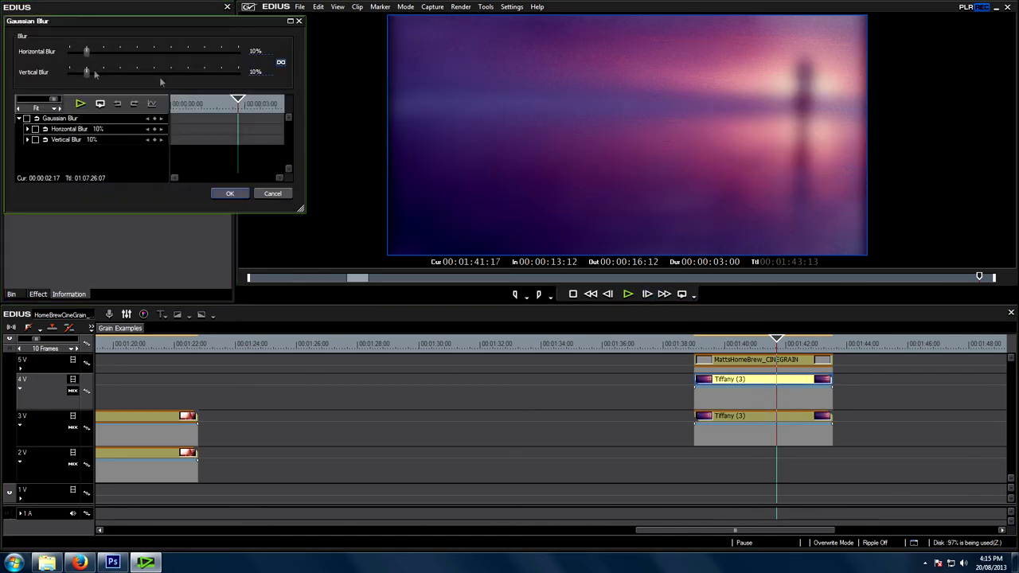
left_click_drag(86, 51, 72, 53)
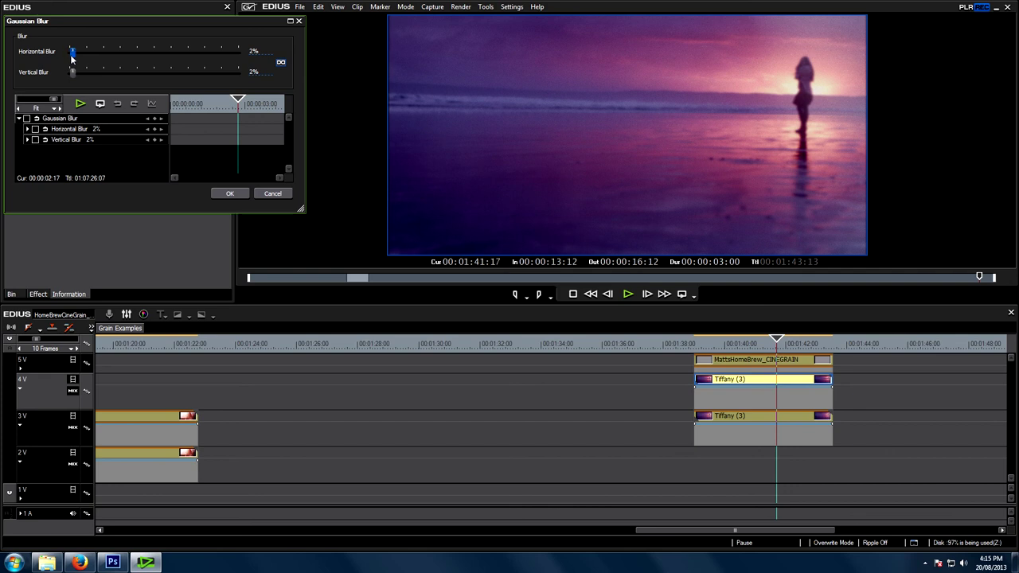
left_click(229, 194)
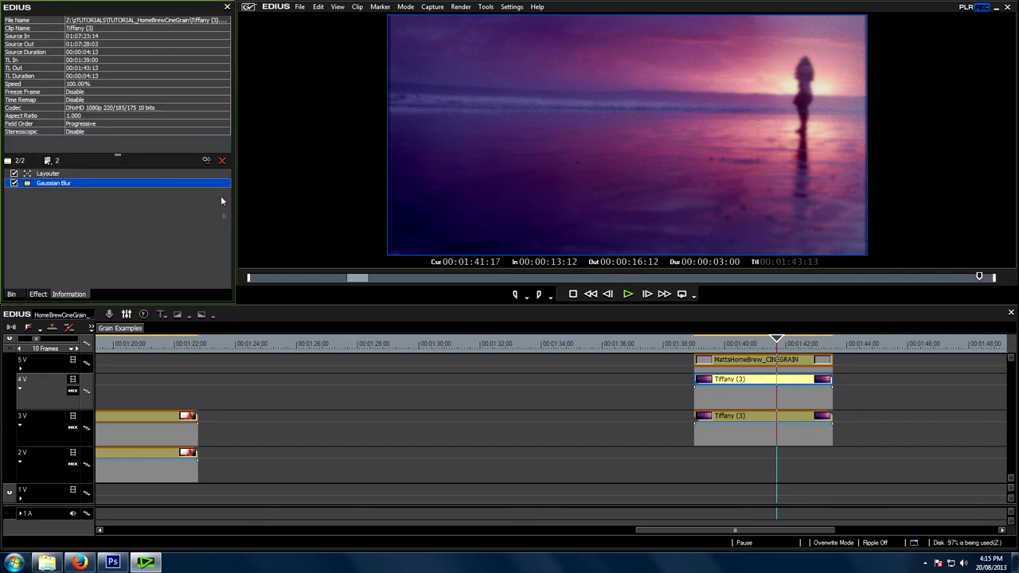
Apply the Screen blend mode to the blurred Tiffany (3) copy on track 4V.
left_click(39, 293)
scroll(90, 274, "down", 5)
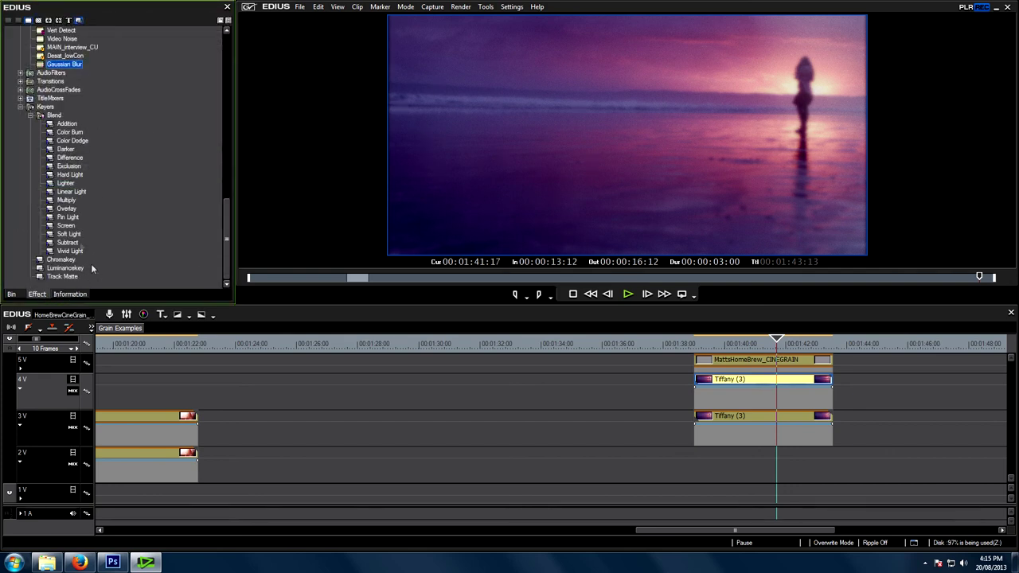
left_click(66, 226)
left_click_drag(66, 225, 733, 388)
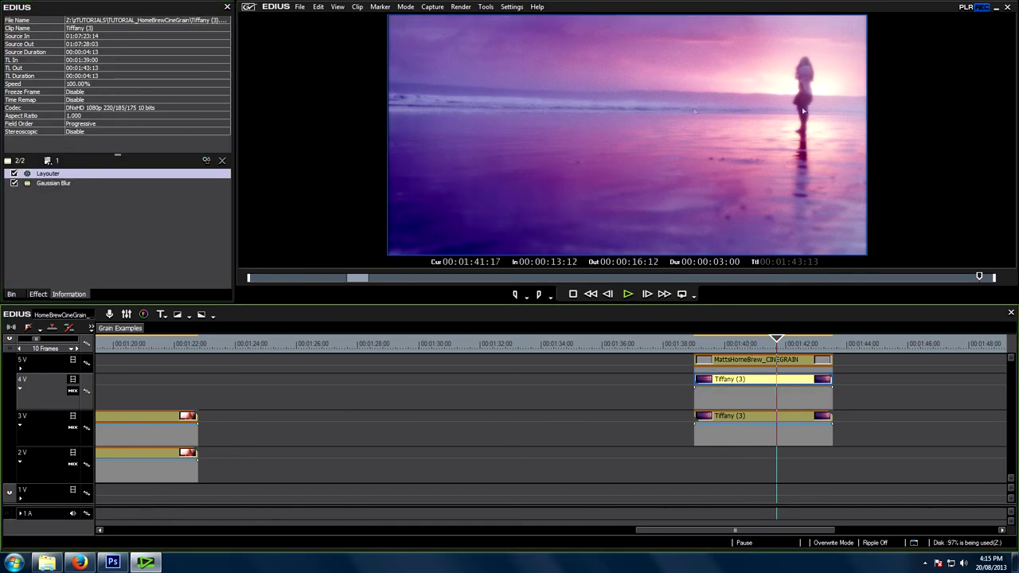
Add a YUV Curve to the Tiffany (3) copy on track 4V, bend its Y curve downward to darken the layer, and scrub through the result.
left_click(38, 294)
scroll(116, 276, "up", 15)
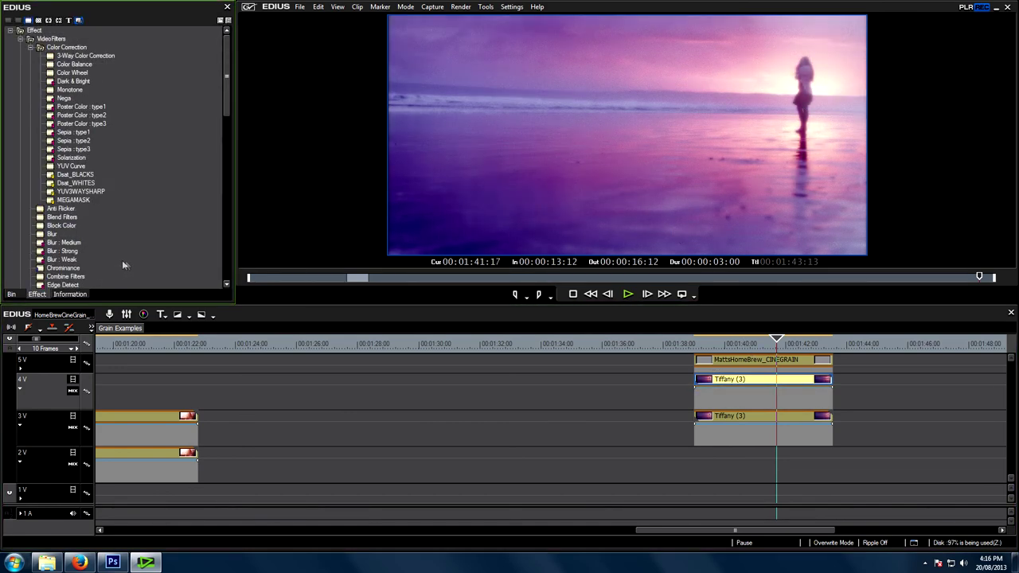
left_click_drag(70, 167, 703, 417)
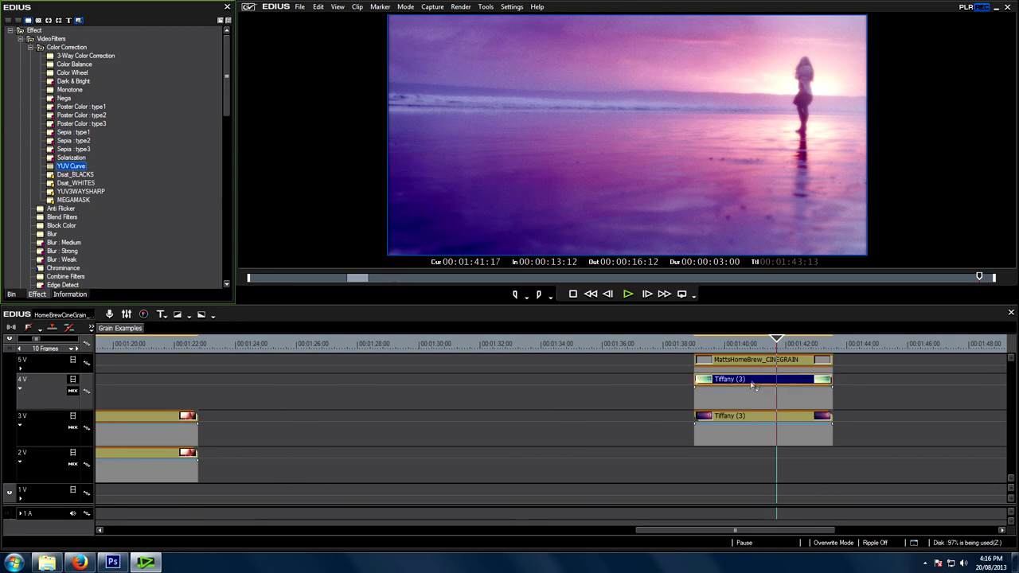
left_click(50, 196)
double_click(50, 196)
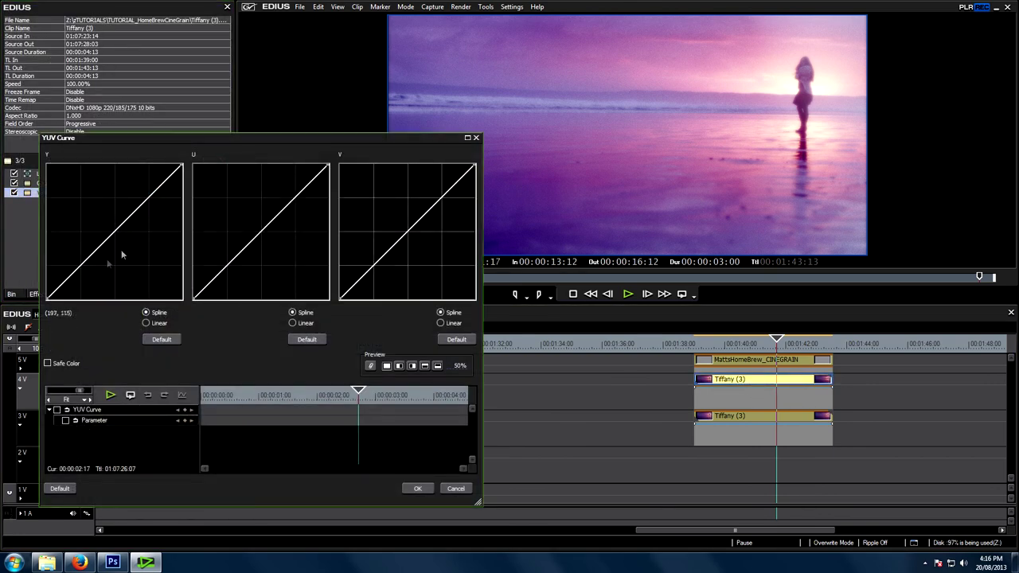
left_click_drag(120, 257, 103, 282)
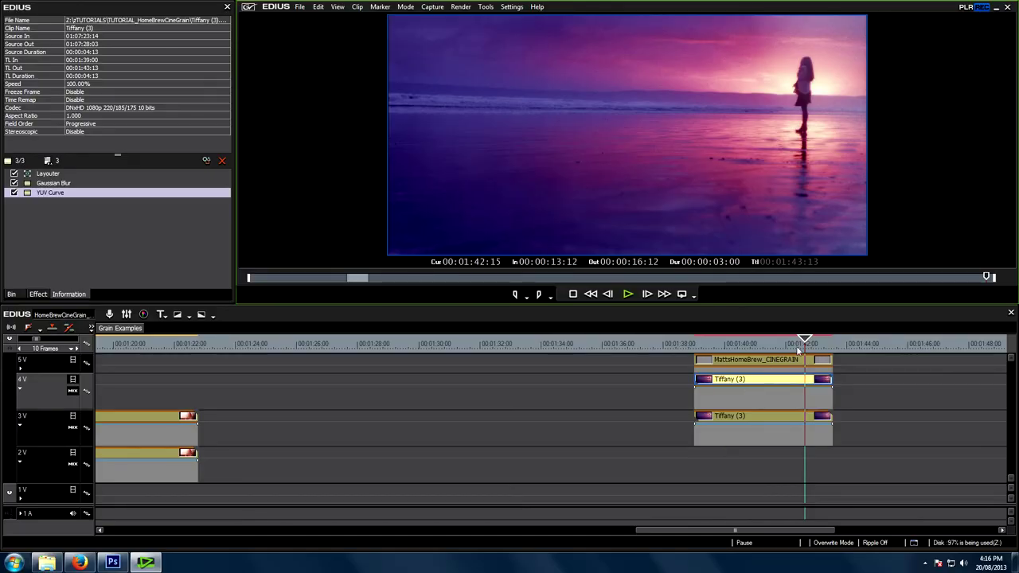
left_click_drag(748, 345, 810, 341)
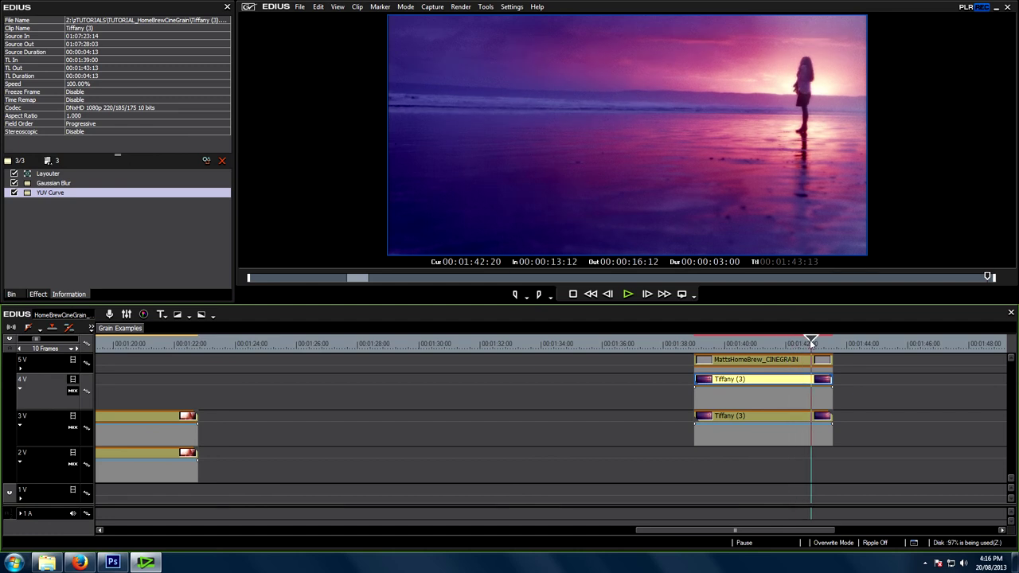
left_click_drag(809, 339, 774, 338)
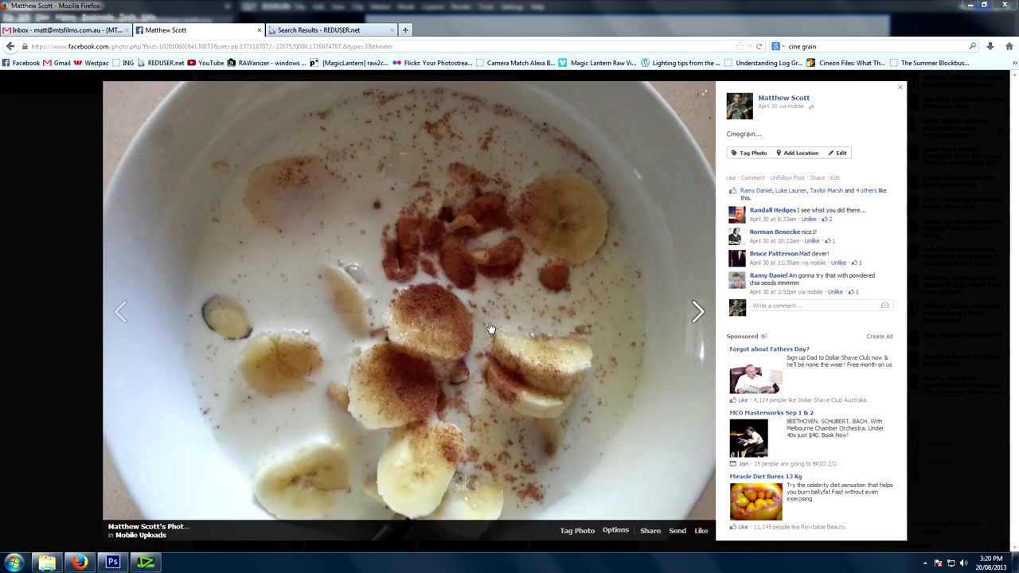